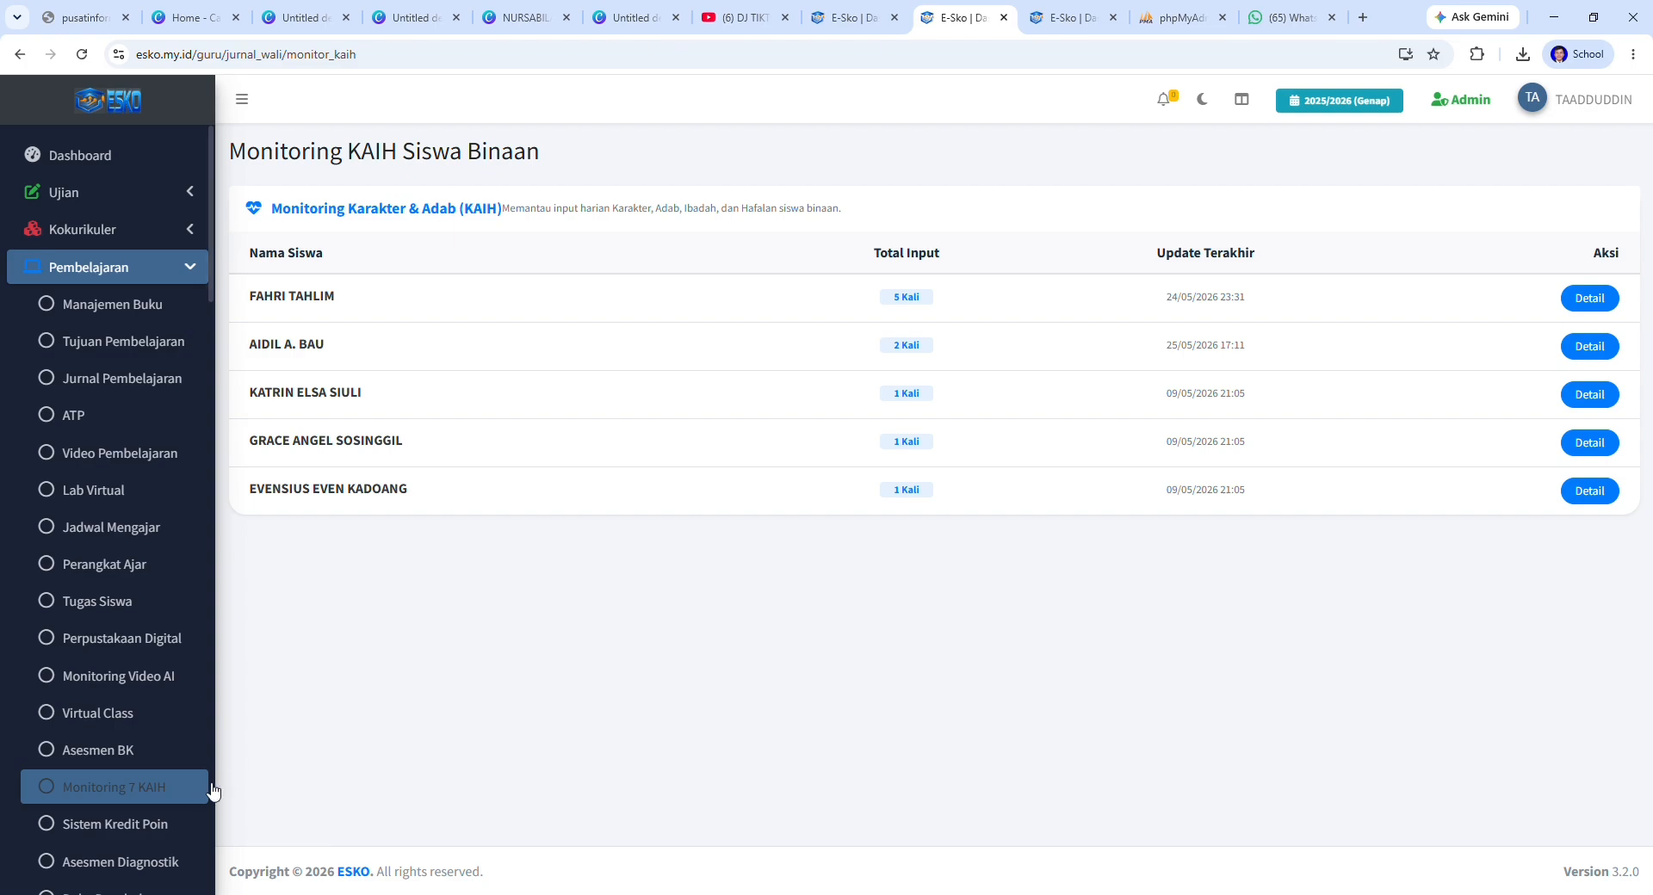
Step: Open the Sistem Kredit Poin page and read the note under Informasi Poin about how recorded student points are used
scroll(191, 790, down, 1)
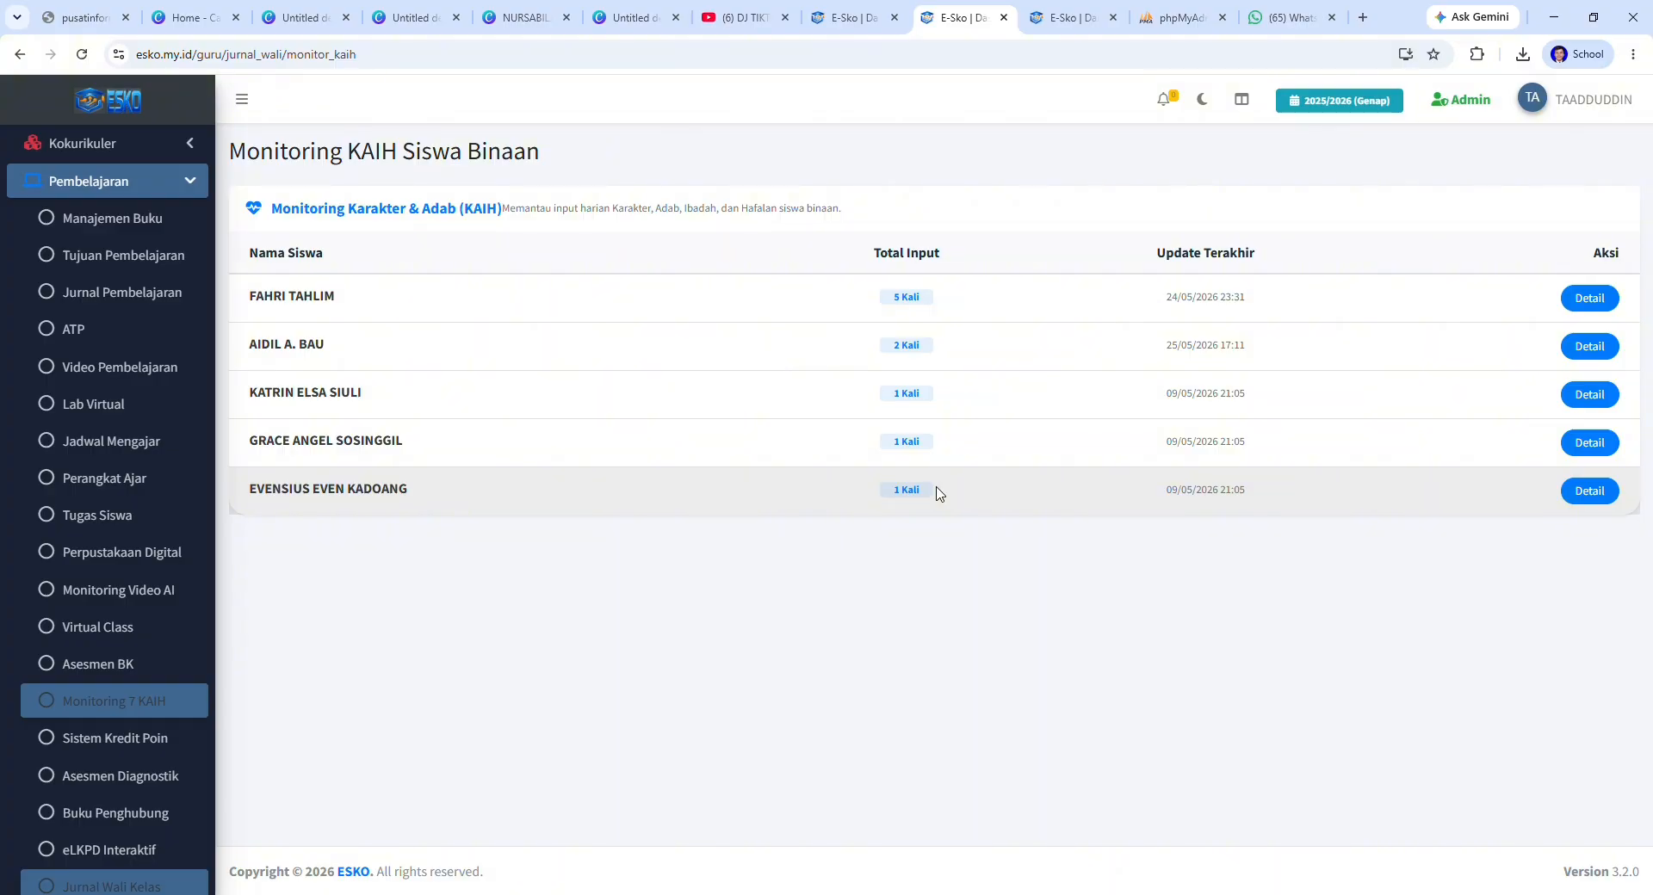
scroll(194, 801, down, 2)
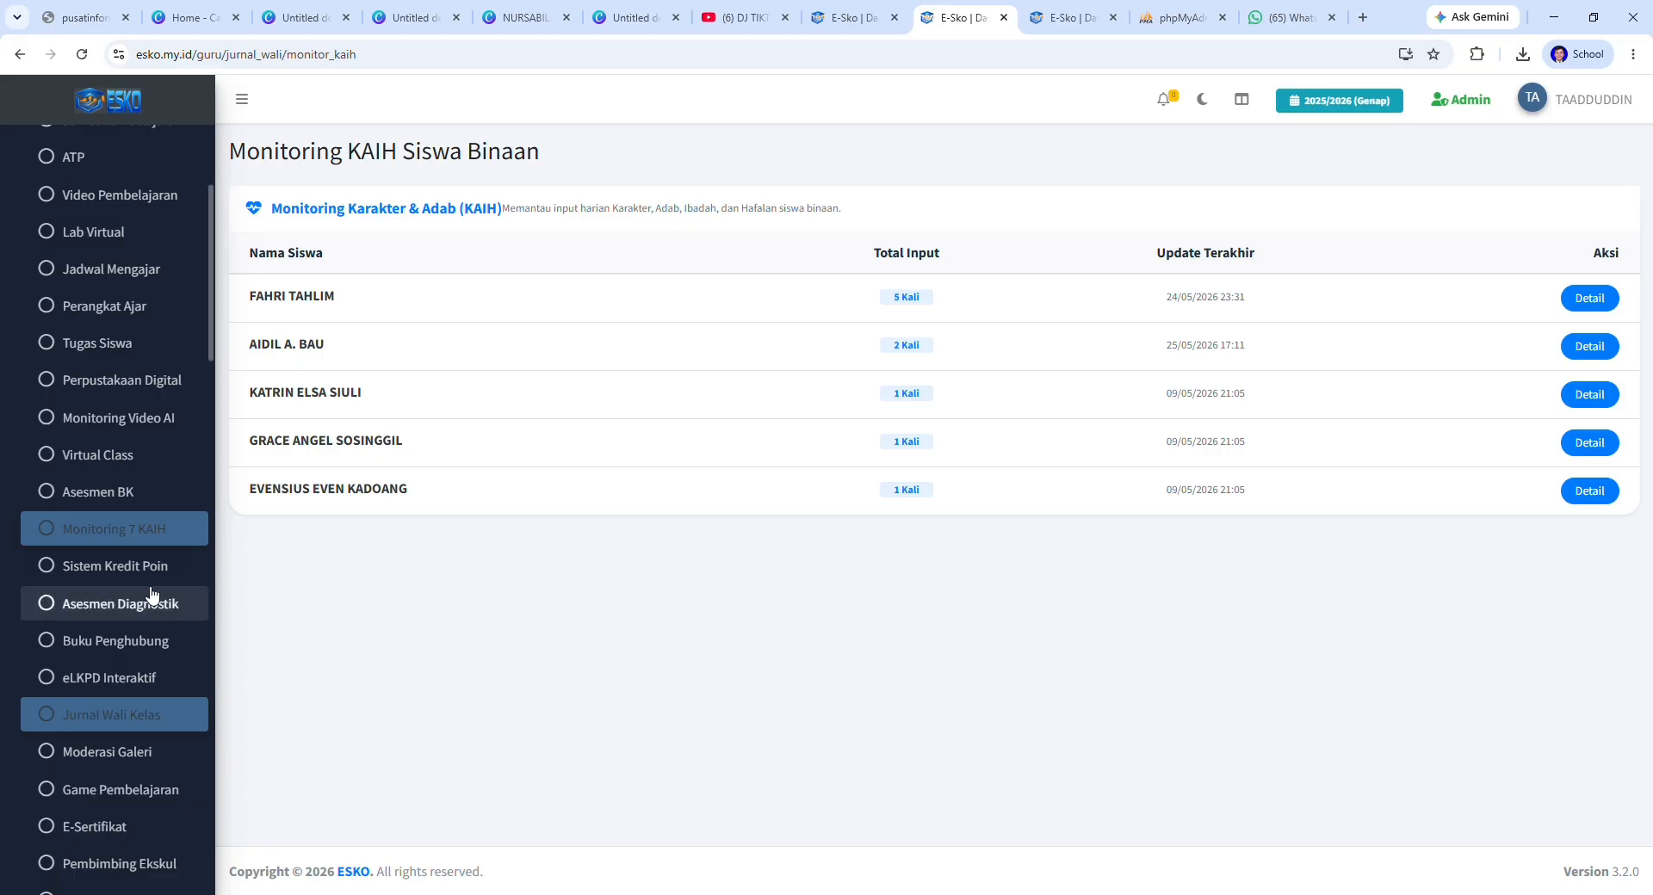
scroll(144, 547, up, 2)
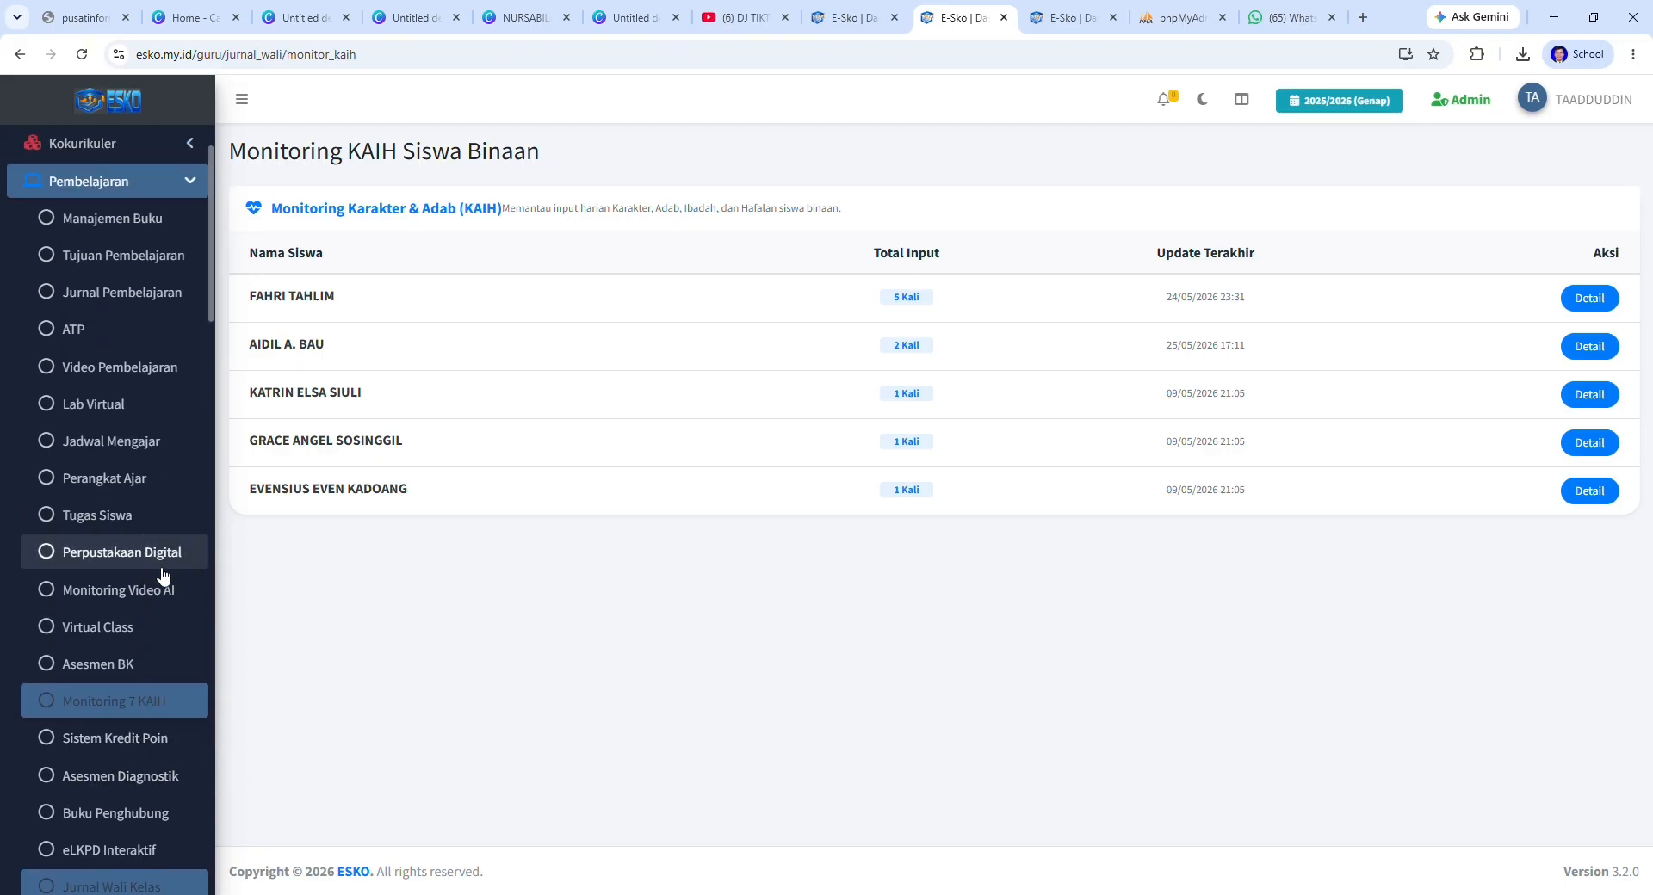
scroll(167, 568, down, 2)
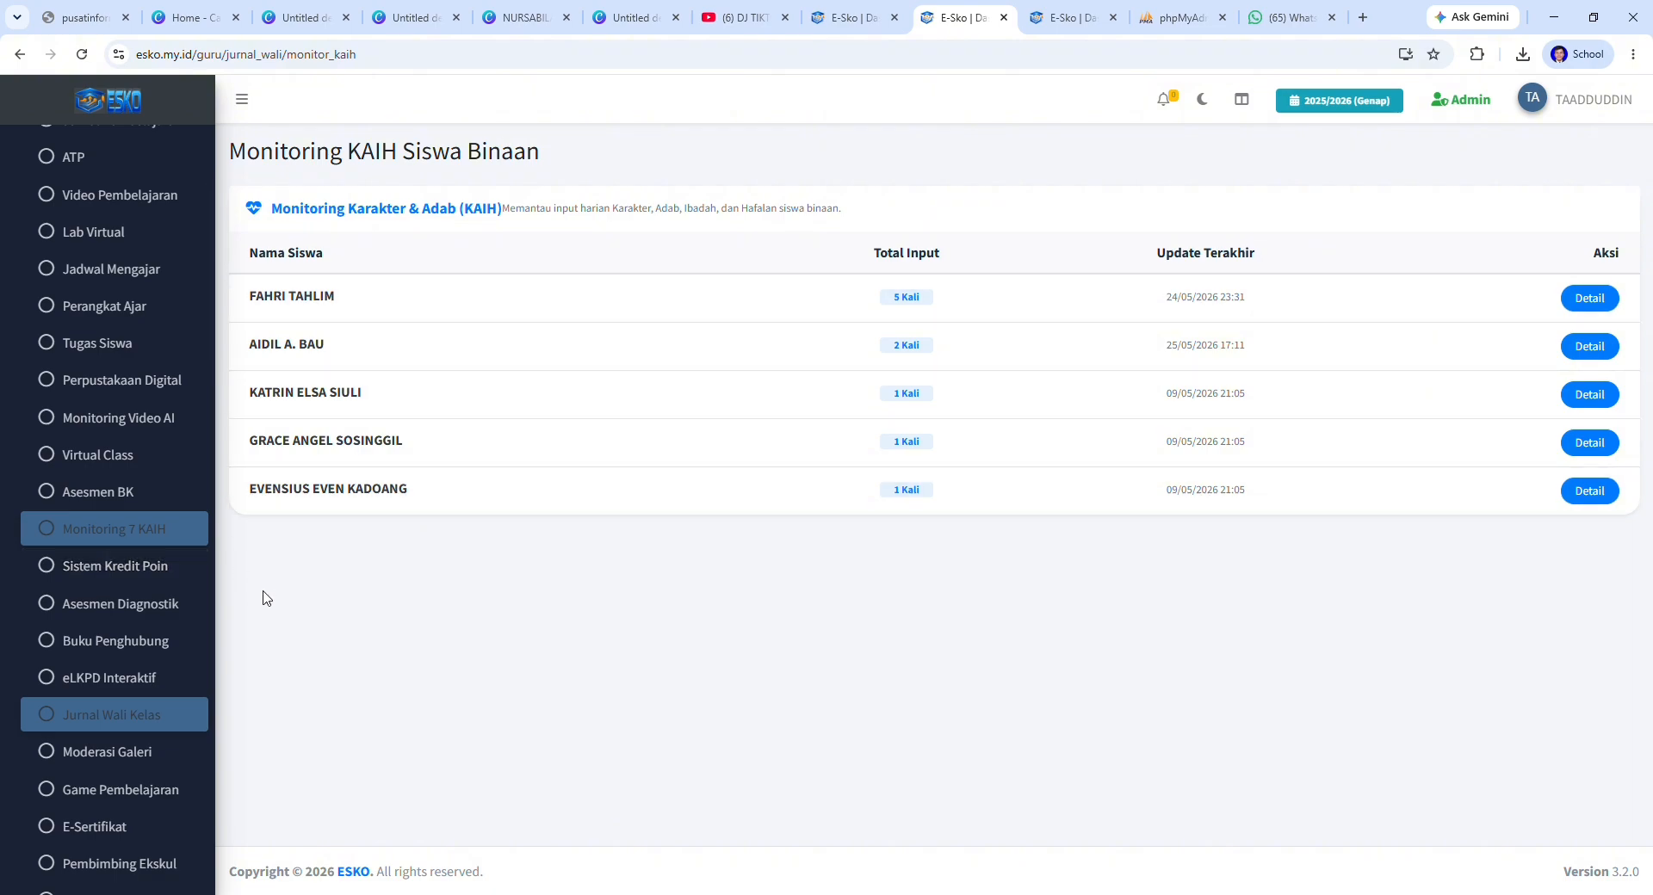
scroll(206, 618, down, 2)
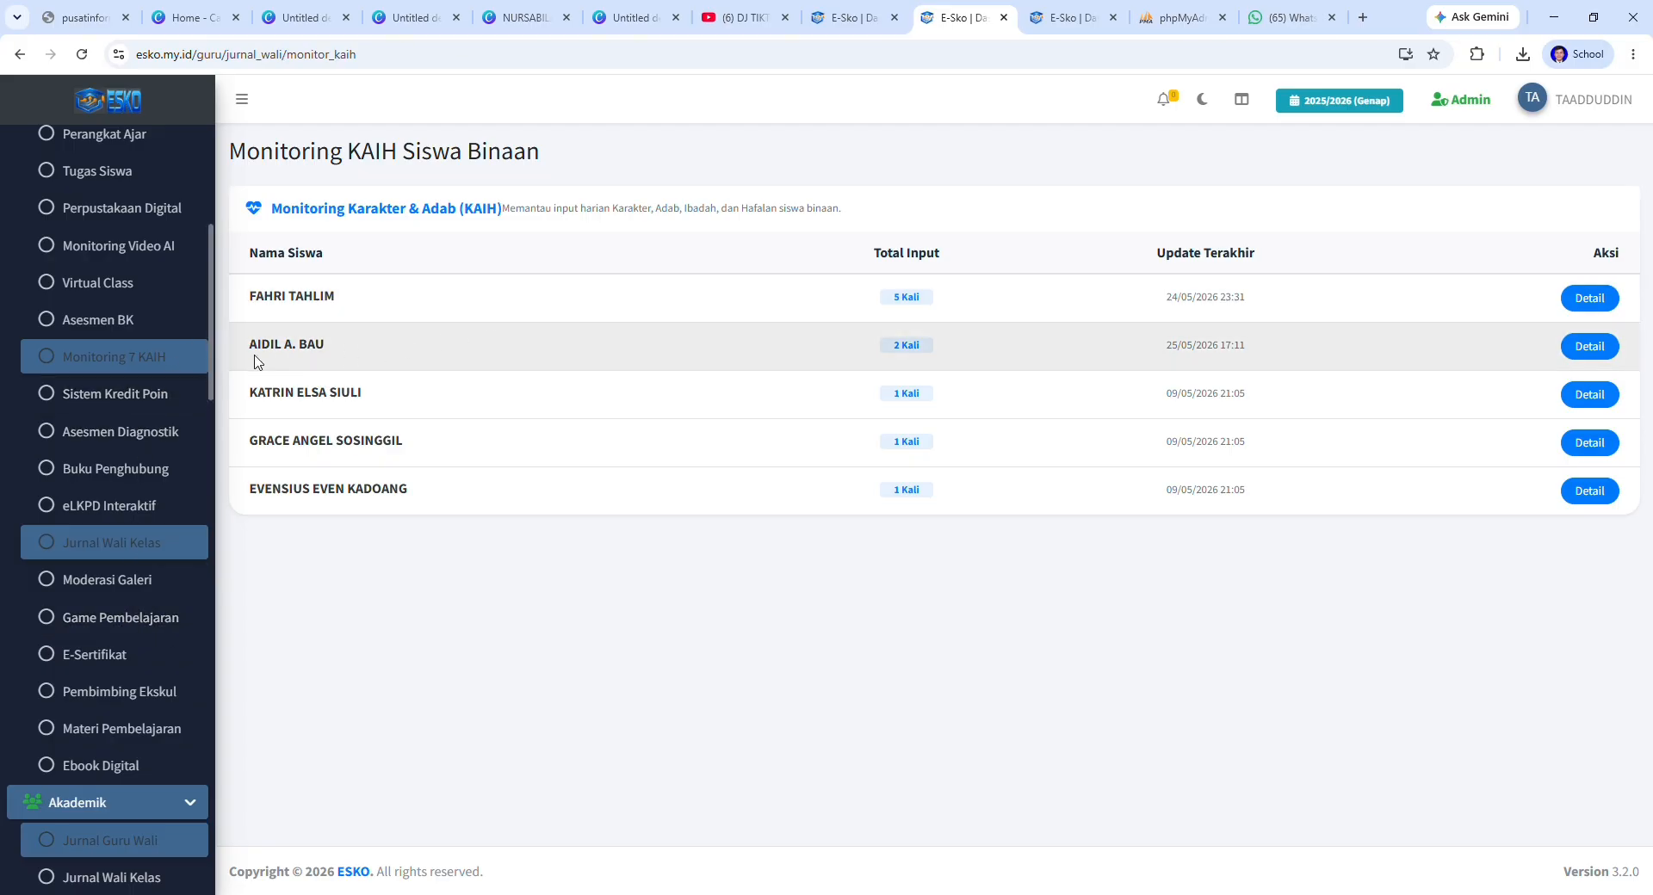
click(100, 396)
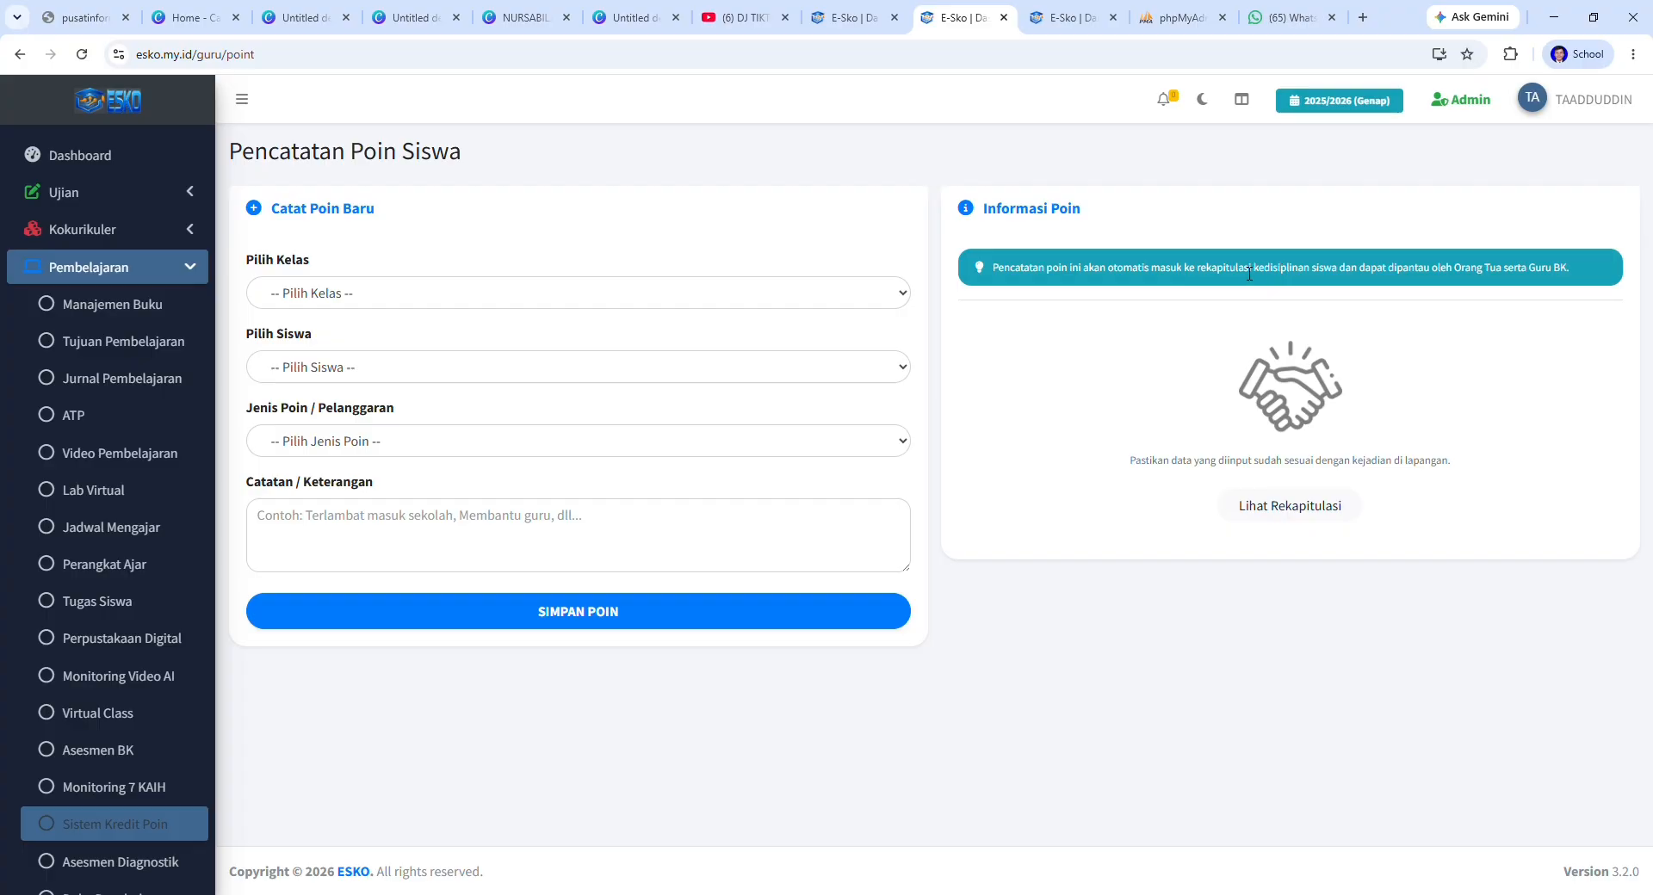
drag(1237, 268, 1575, 280)
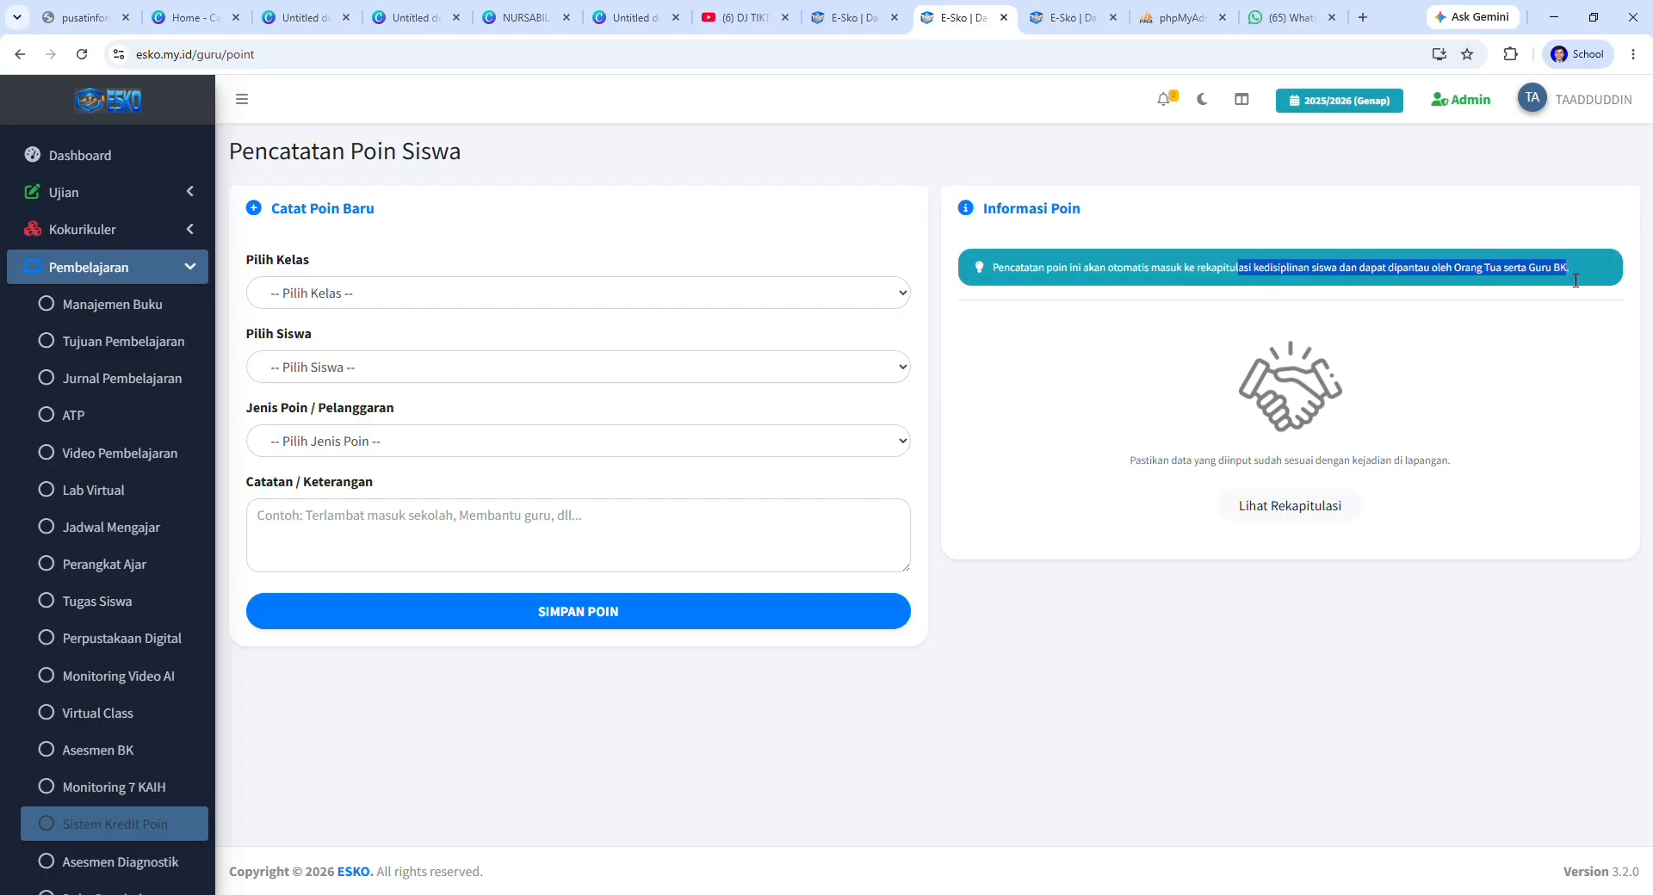
click(1208, 314)
Step: Open the Asesmen Diagnostik page and review the Bimbingan dan Konseling SMP Kelas VII assessment entry
scroll(124, 713, down, 3)
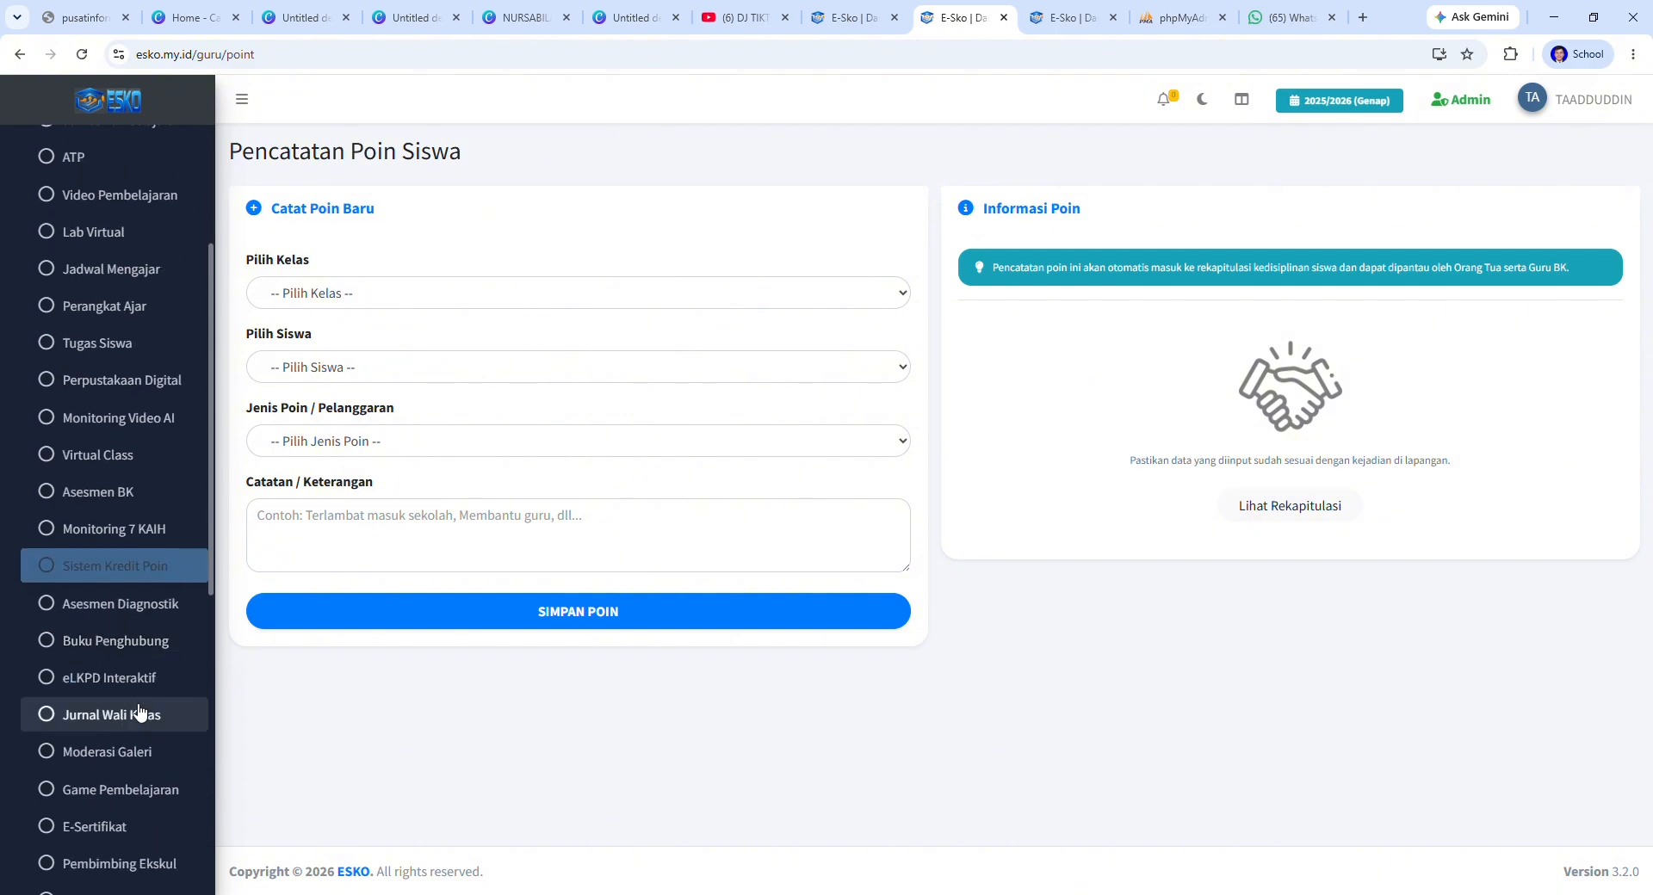
click(135, 602)
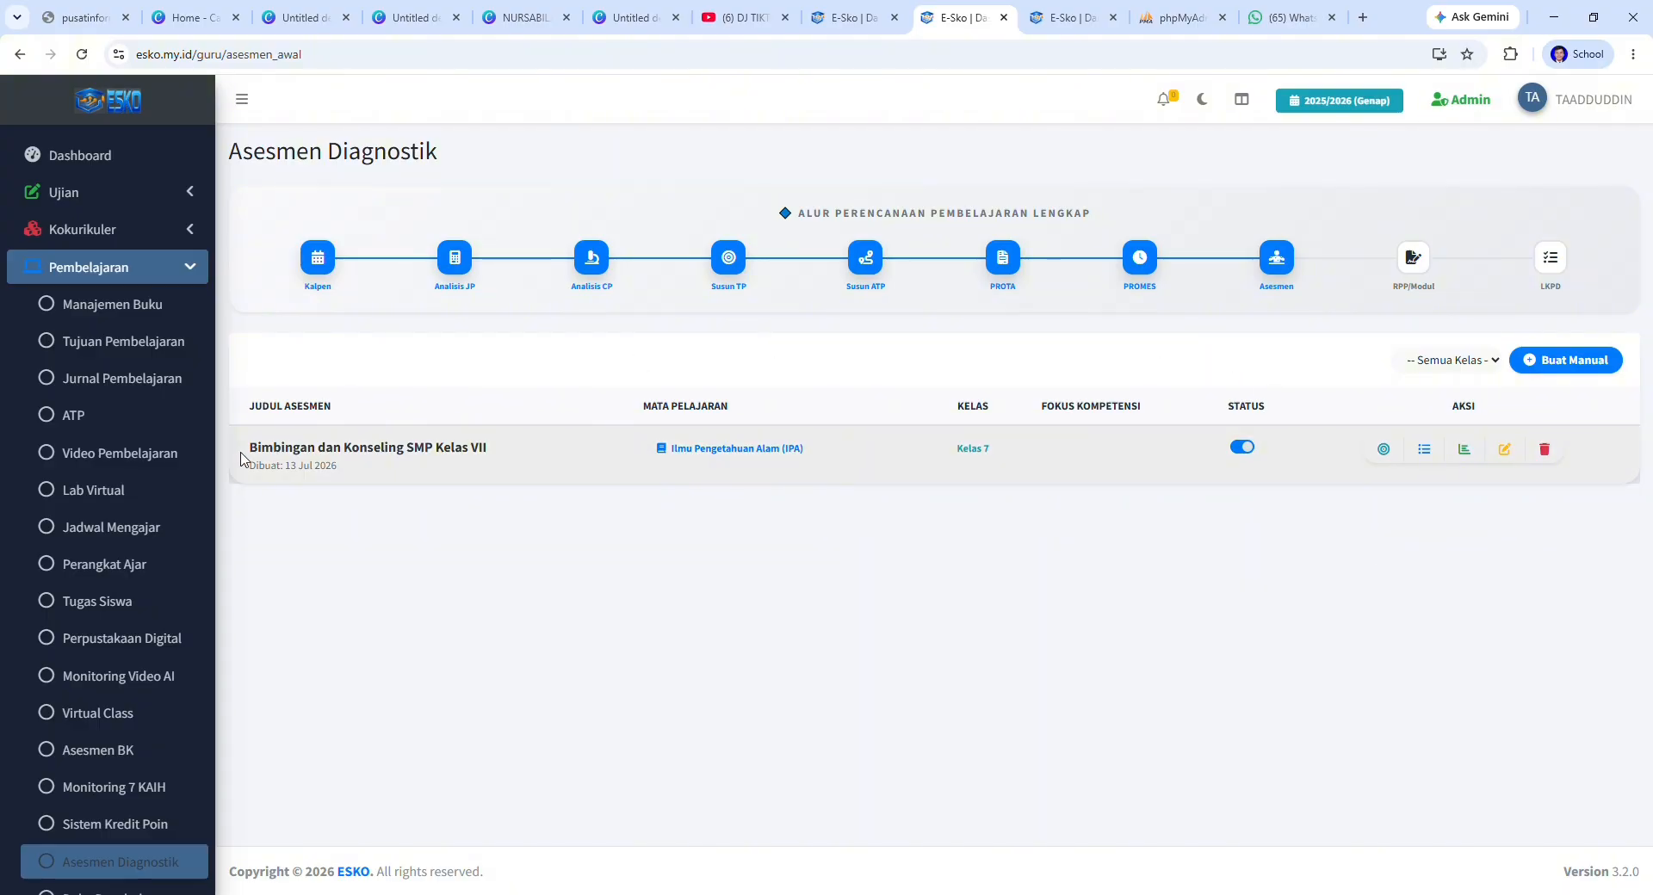
drag(248, 453, 489, 449)
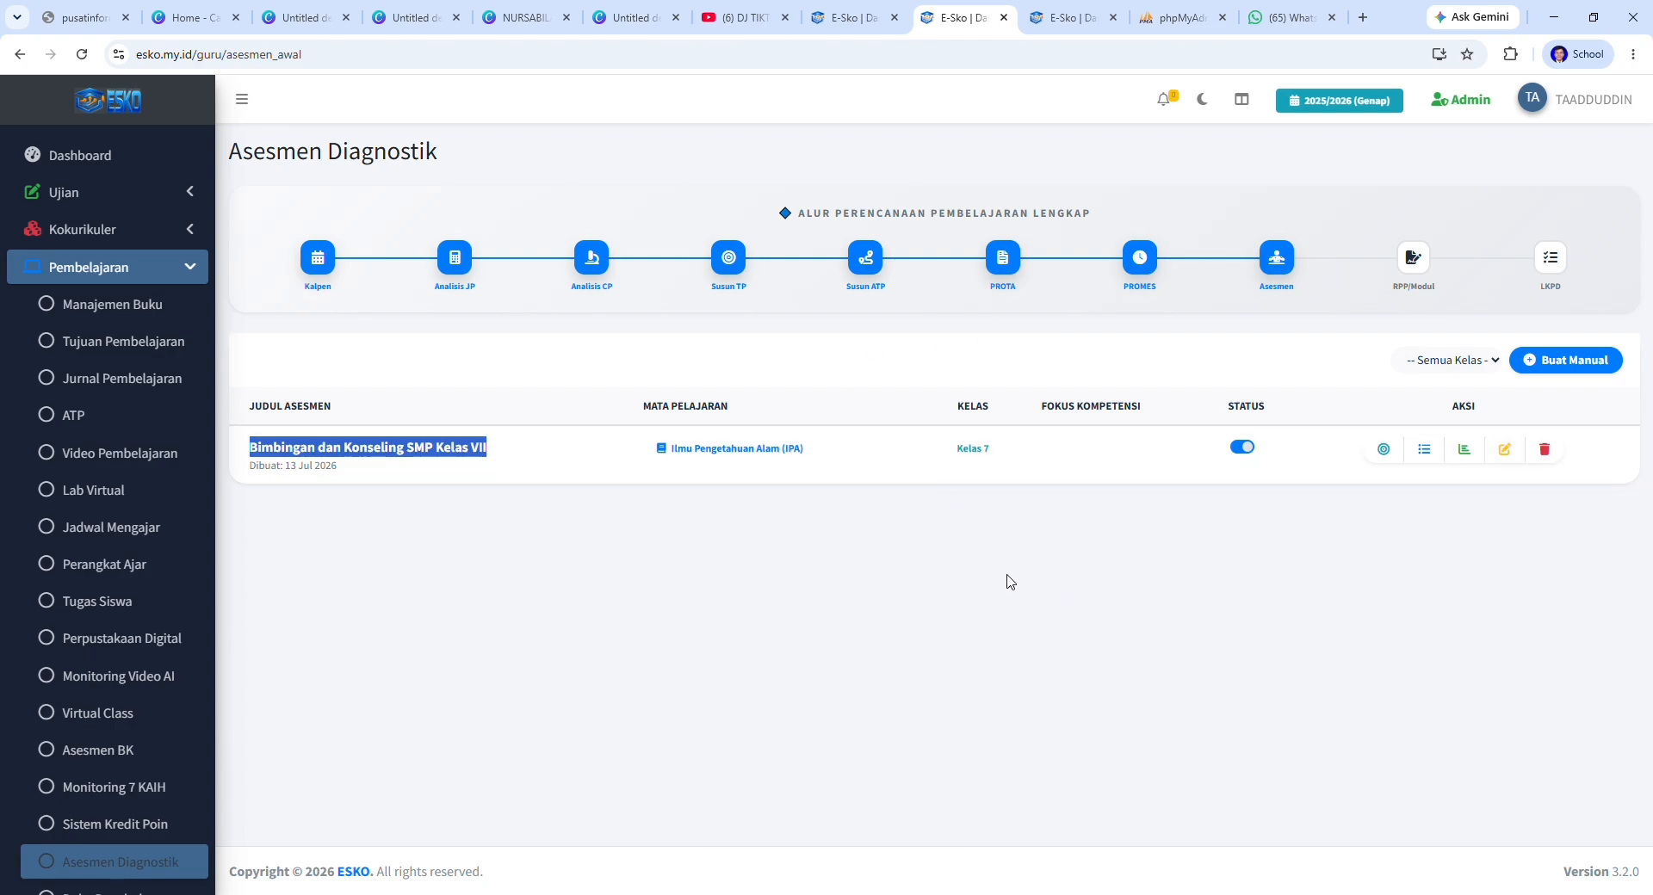
click(1142, 274)
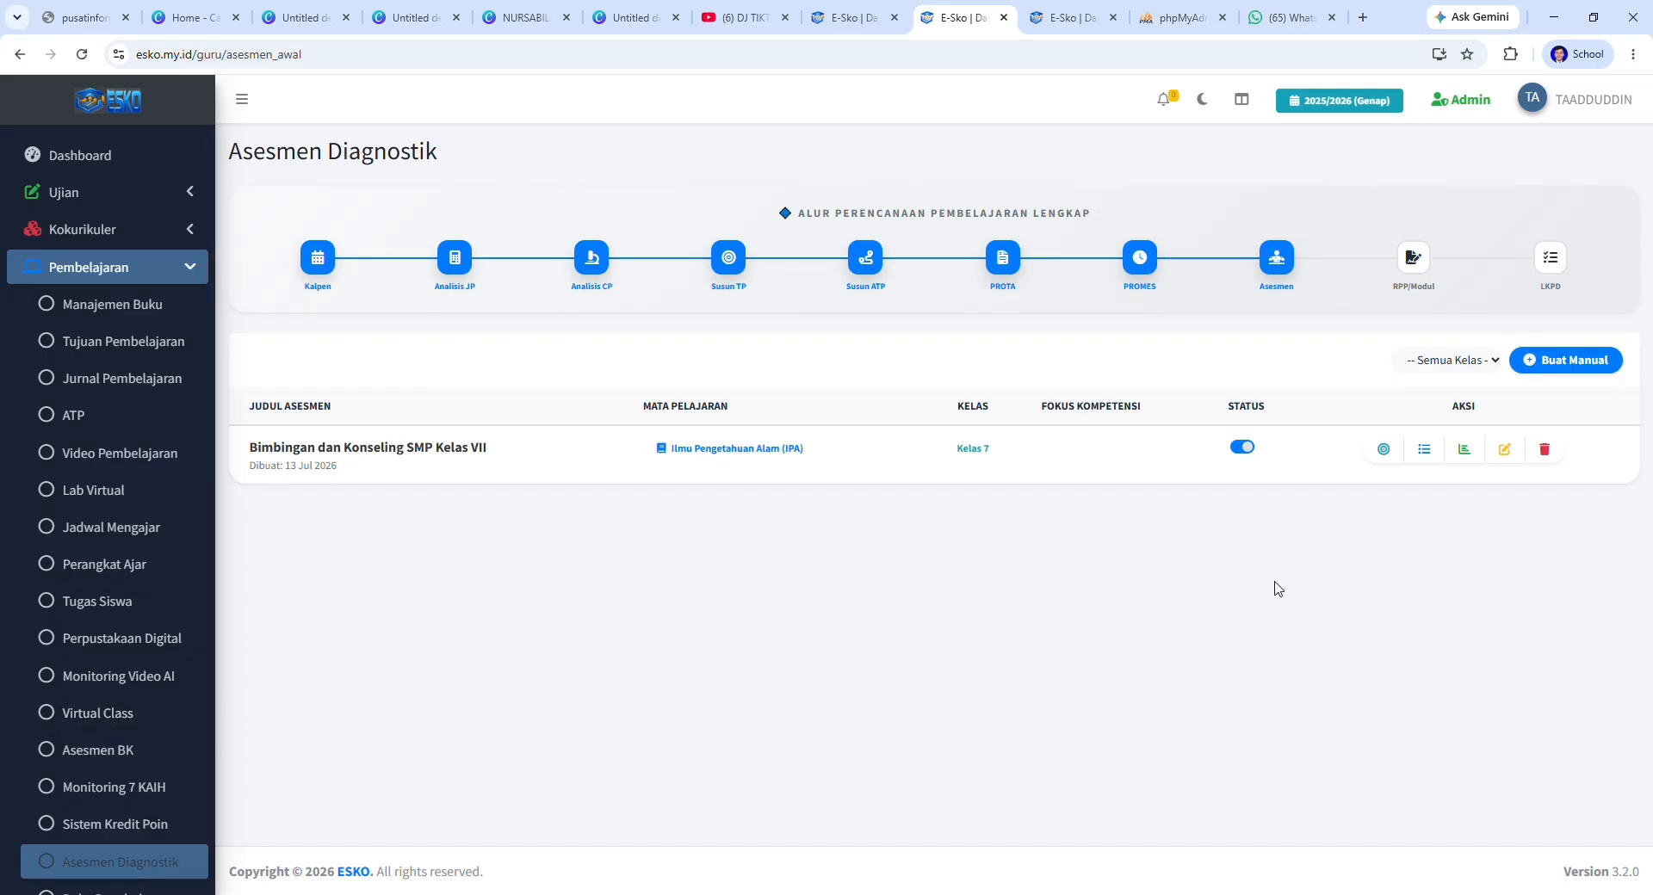
Step: Open the Buku Penghubung page and view its new message form, closing it without sending a message
scroll(161, 734, down, 2)
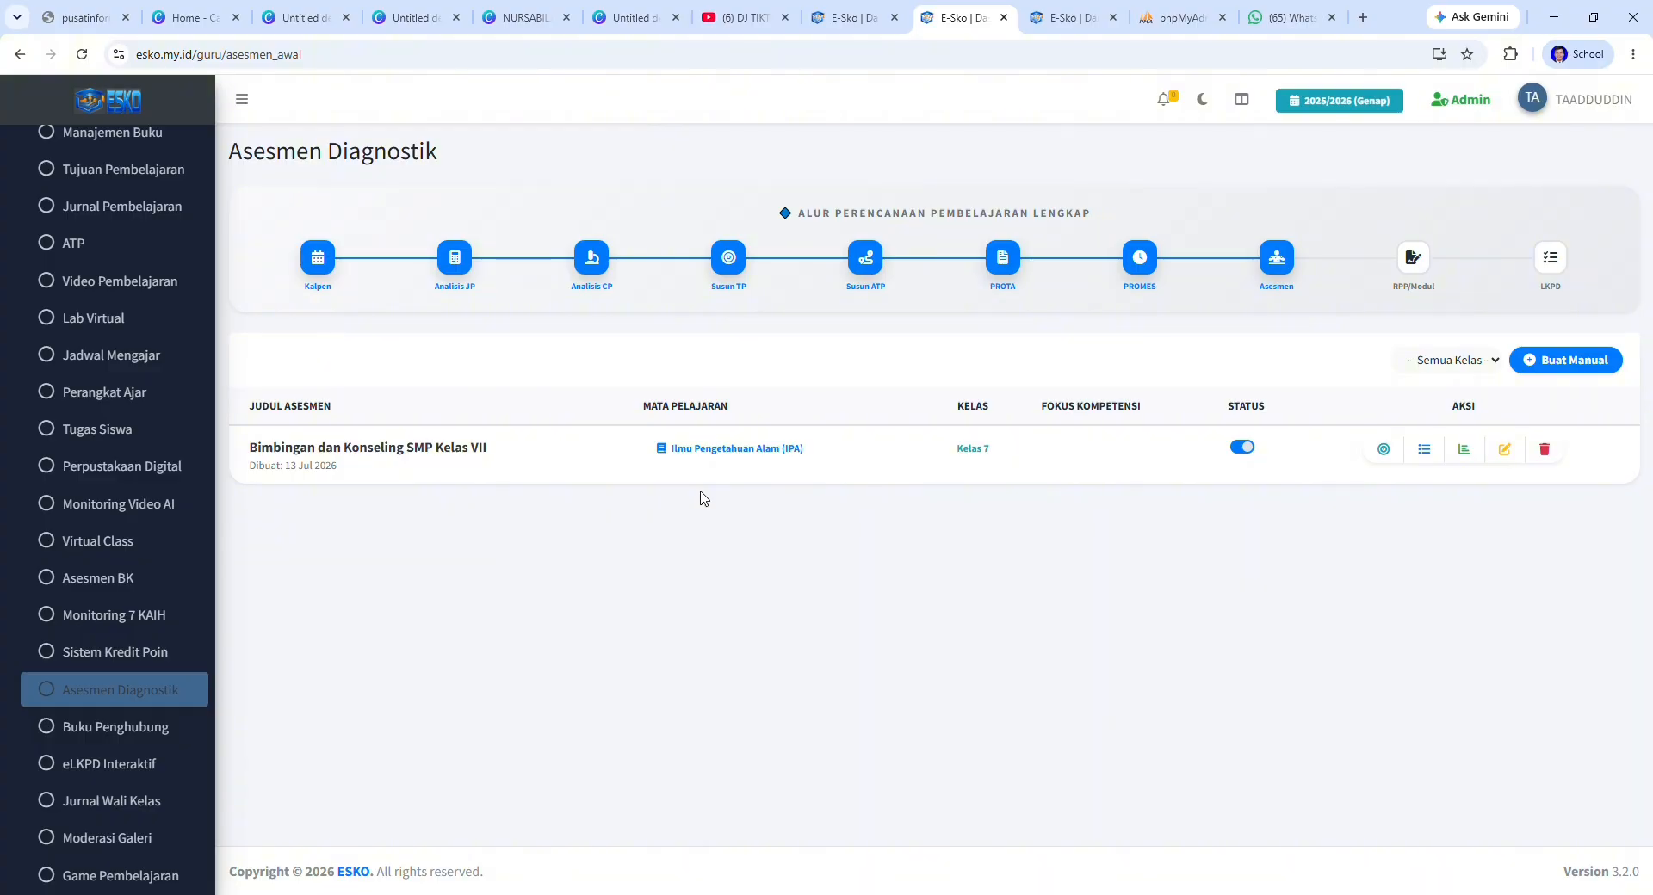
click(146, 729)
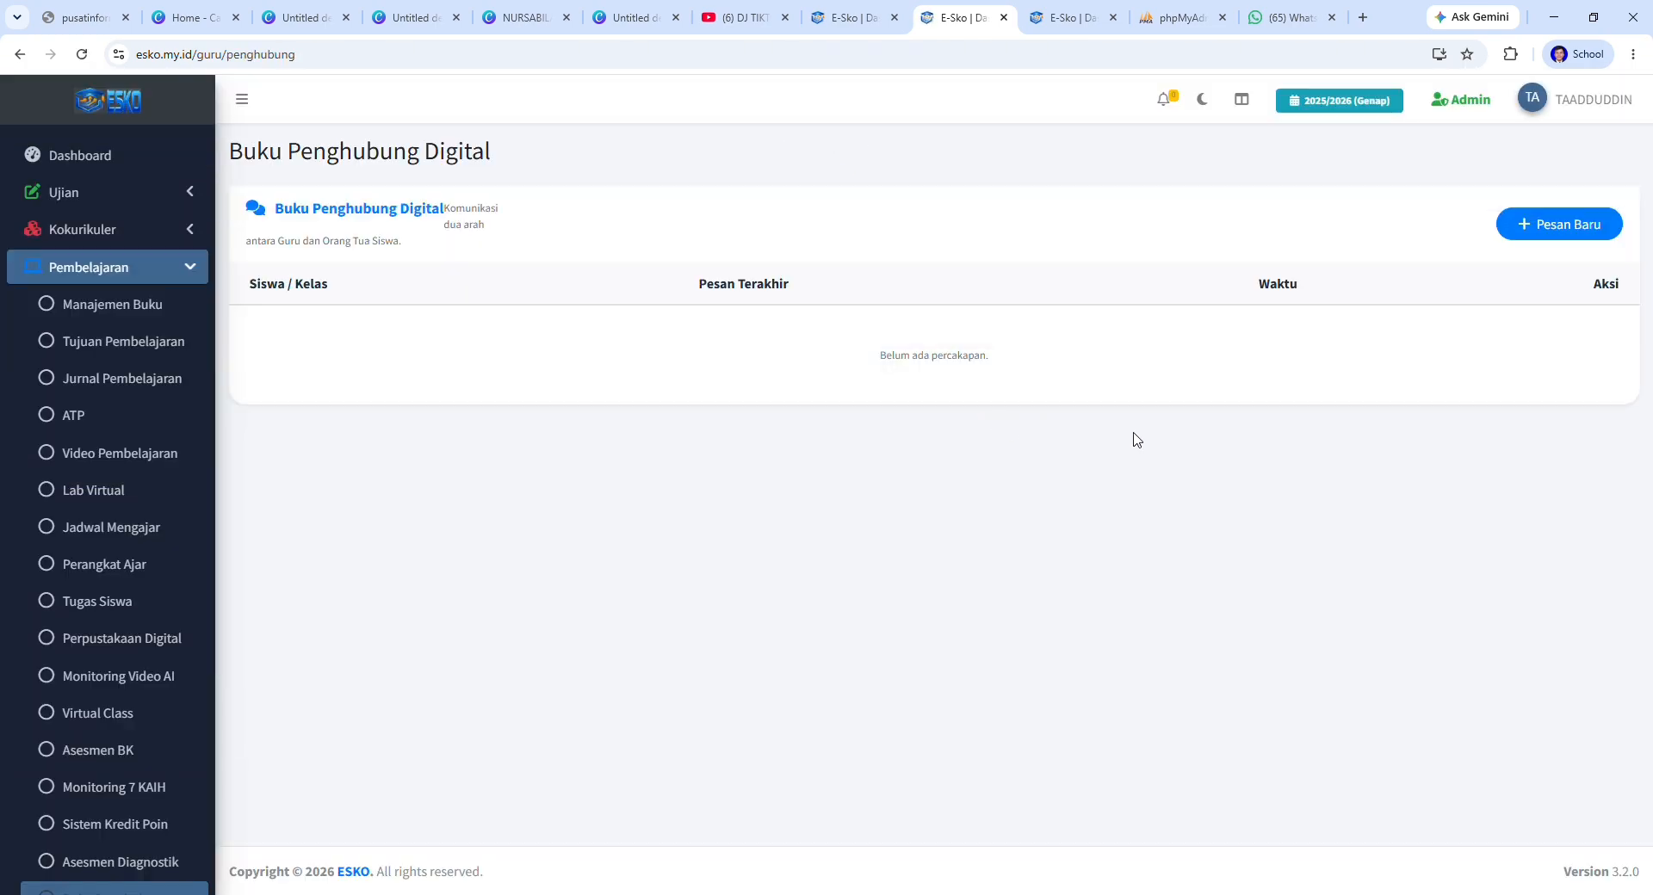
click(1584, 228)
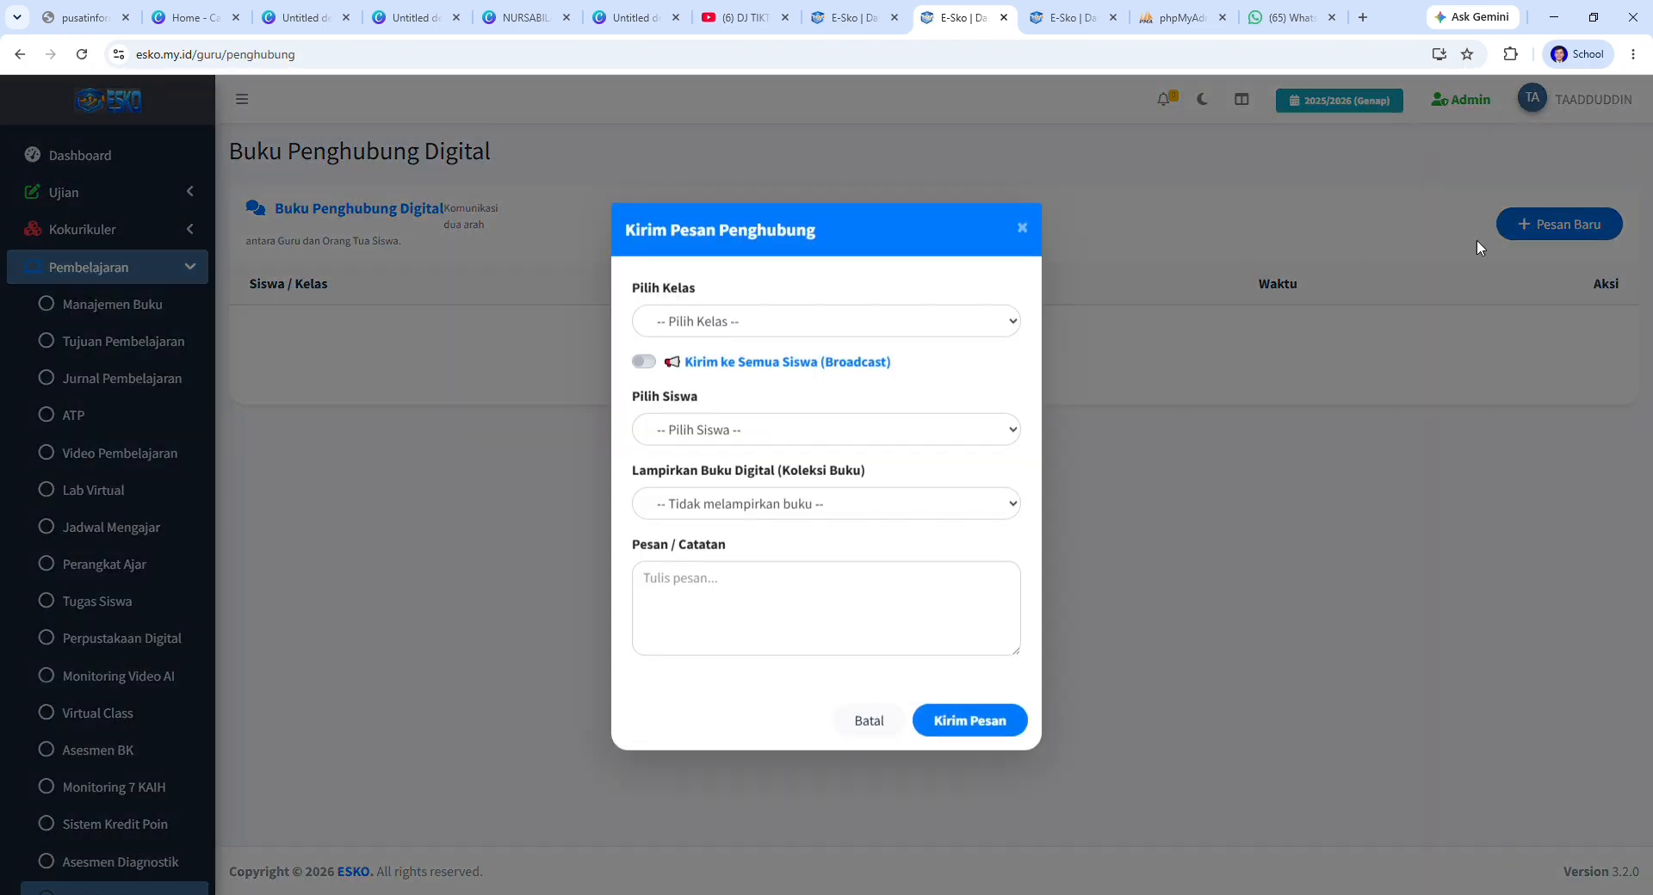
click(1120, 382)
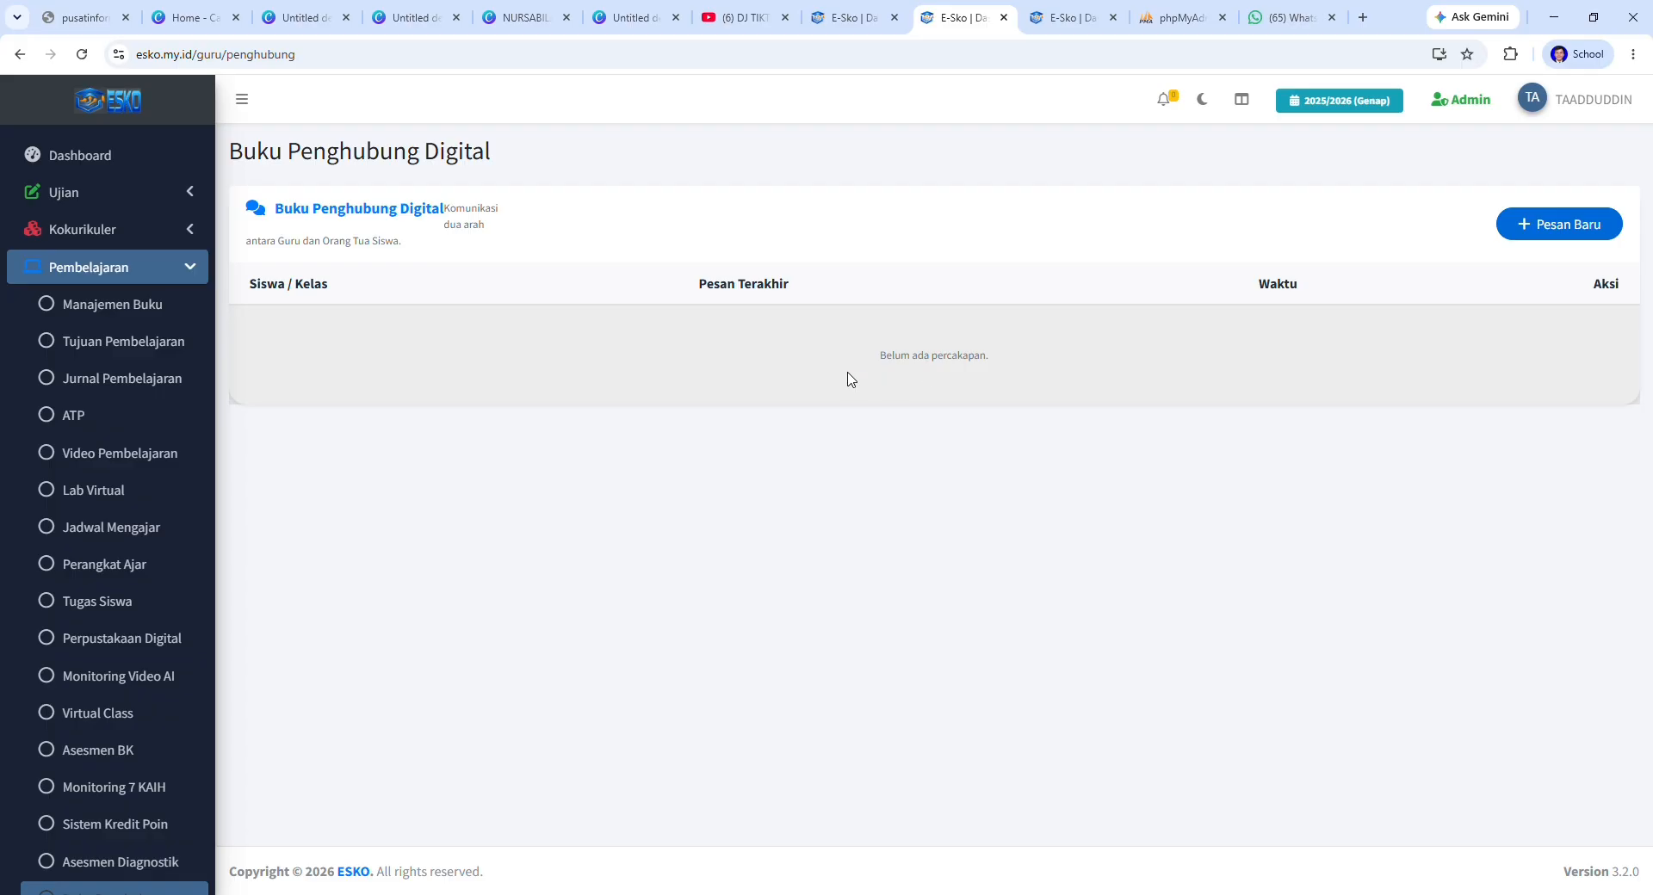
Step: Open the eLKPD Interaktif page and look through the list of existing worksheets
scroll(151, 686, down, 3)
scroll(153, 696, down, 2)
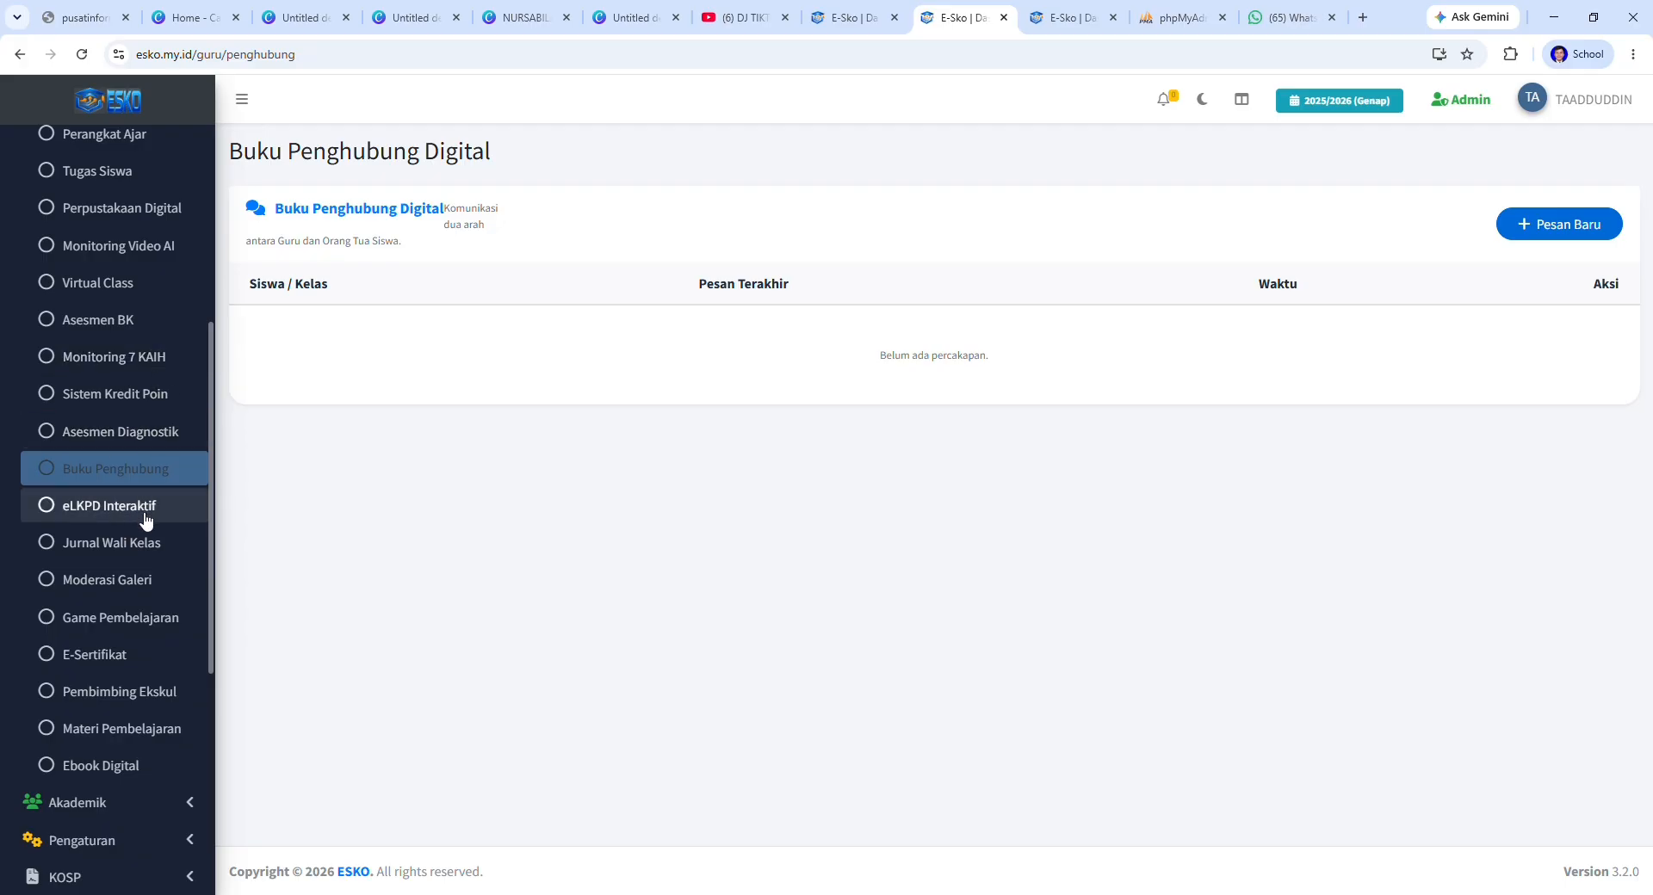
click(95, 515)
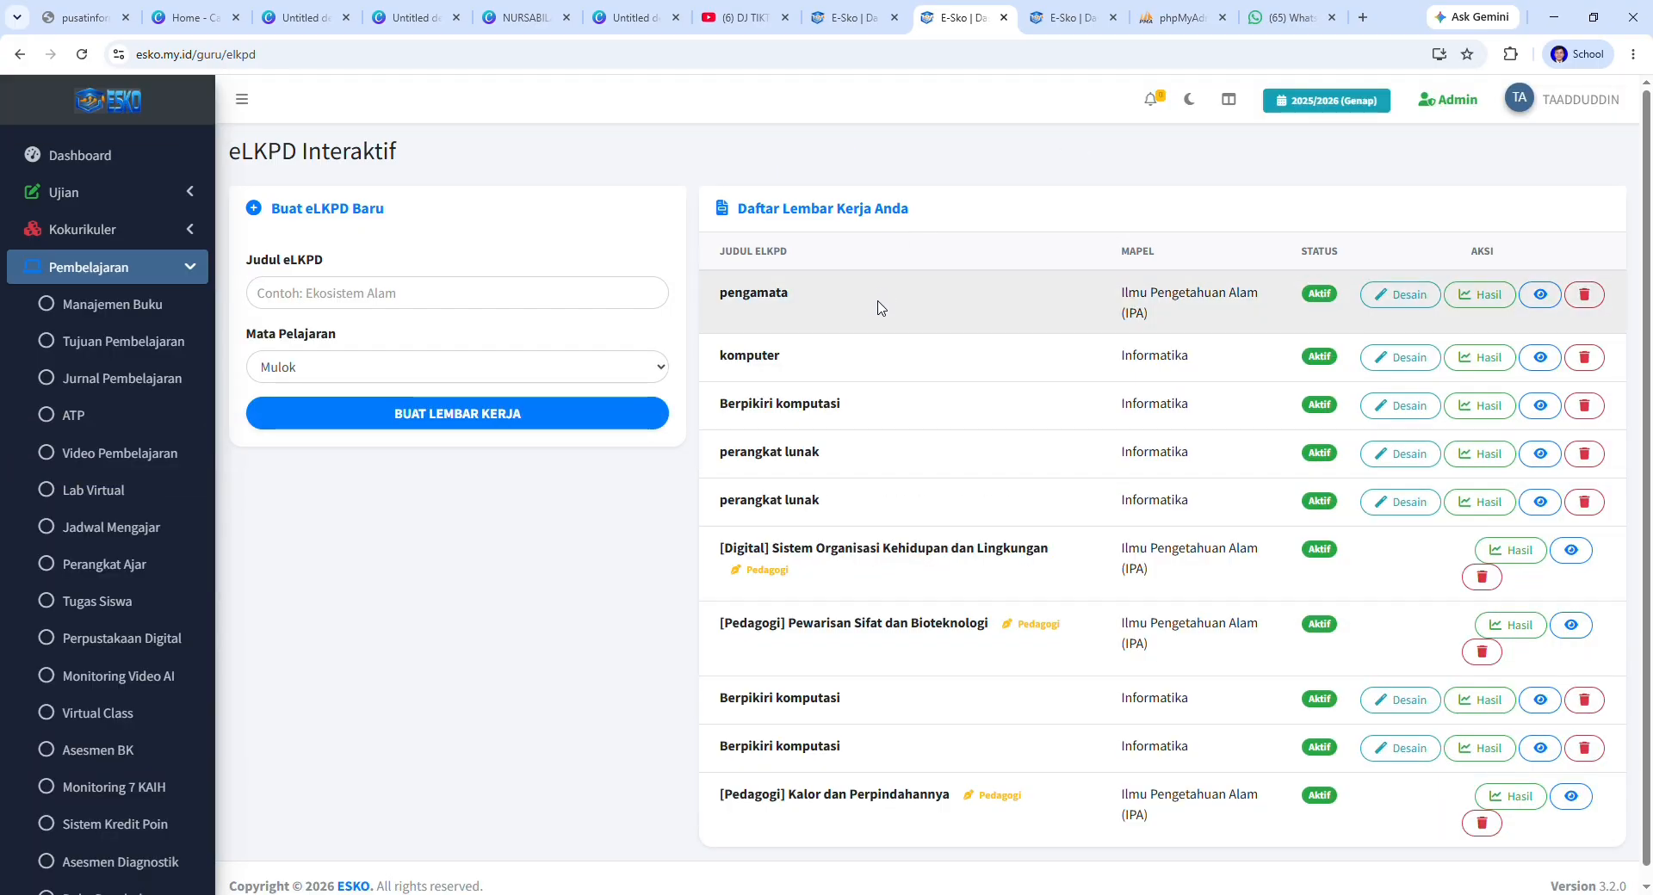
scroll(1053, 636, down, 1)
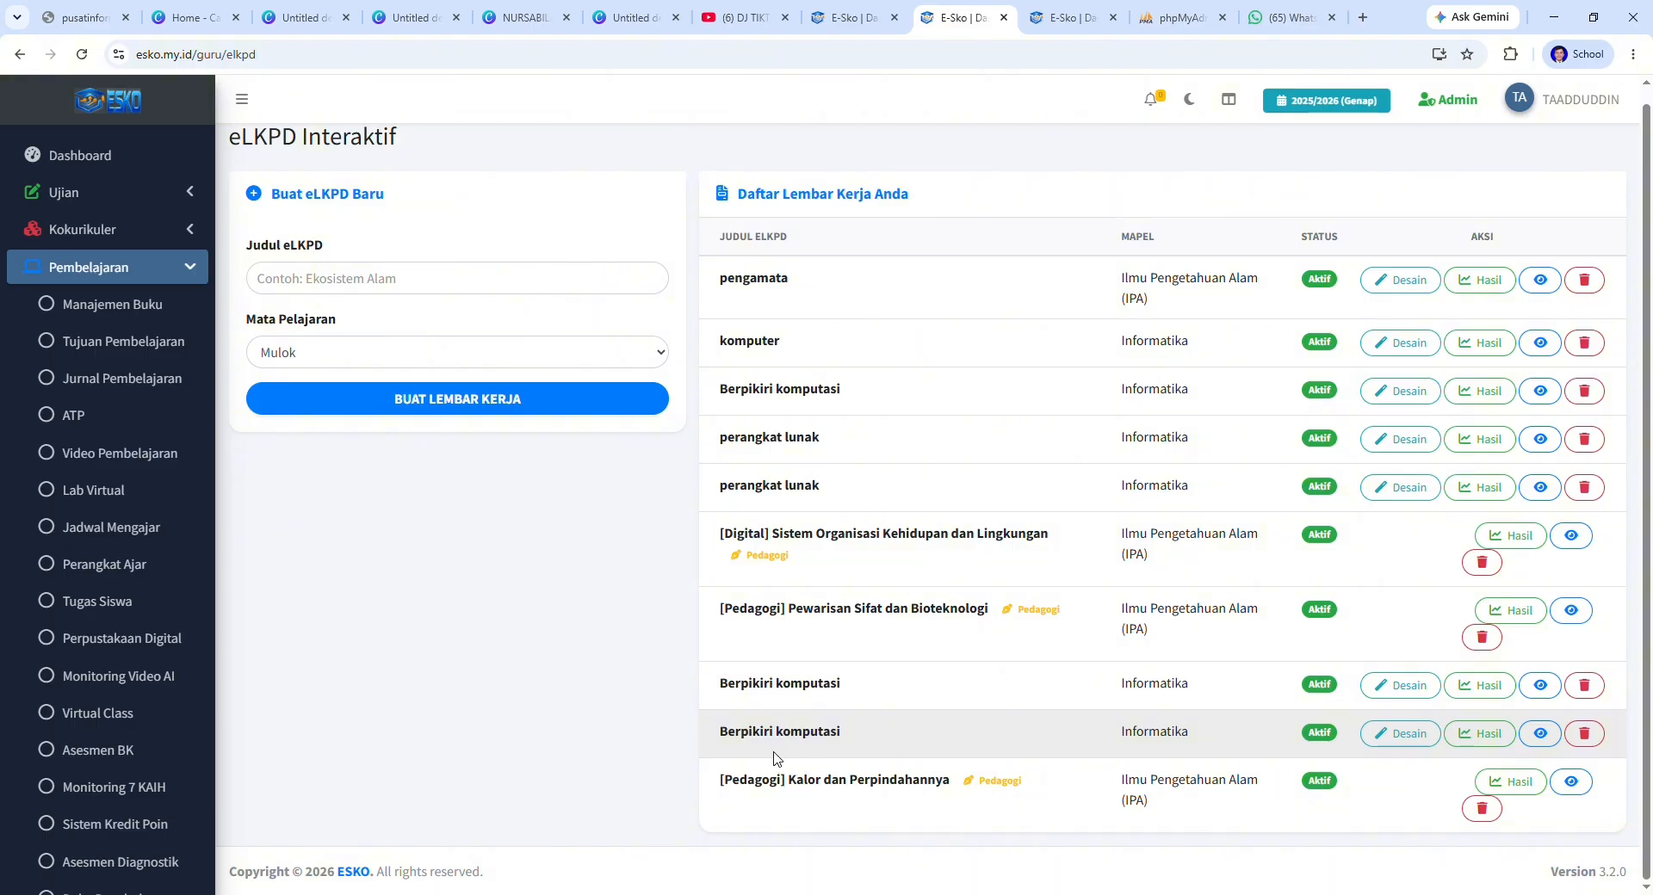
Step: Open the Jurnal Wali Kelas page and view the form for a new coaching note, cancelling it without saving
scroll(142, 801, down, 3)
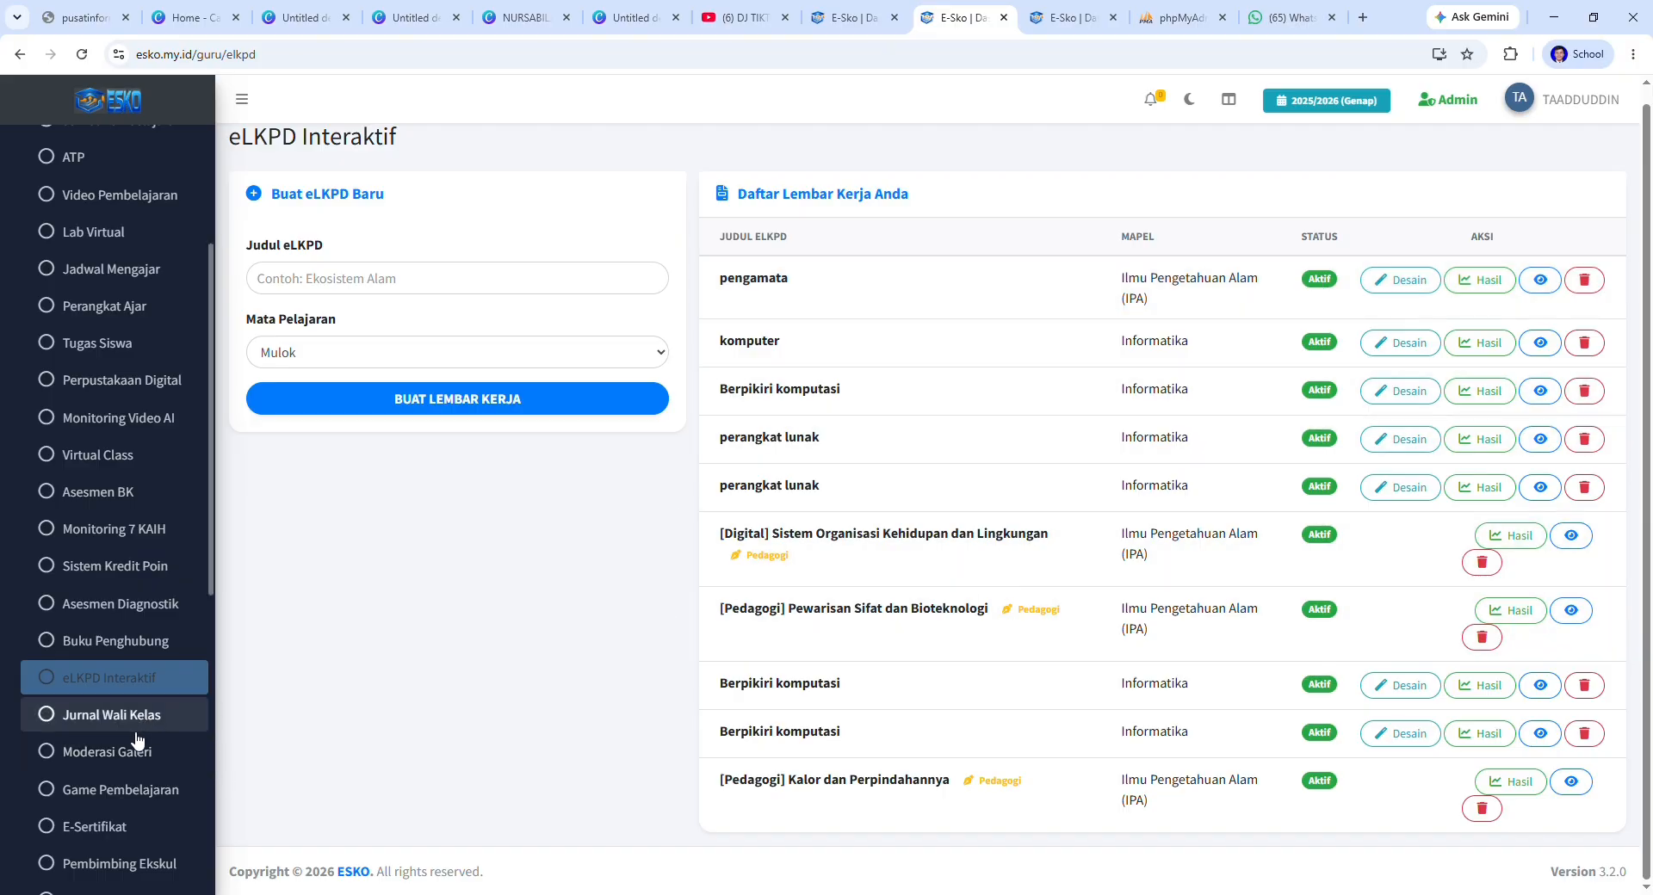
scroll(138, 742, down, 2)
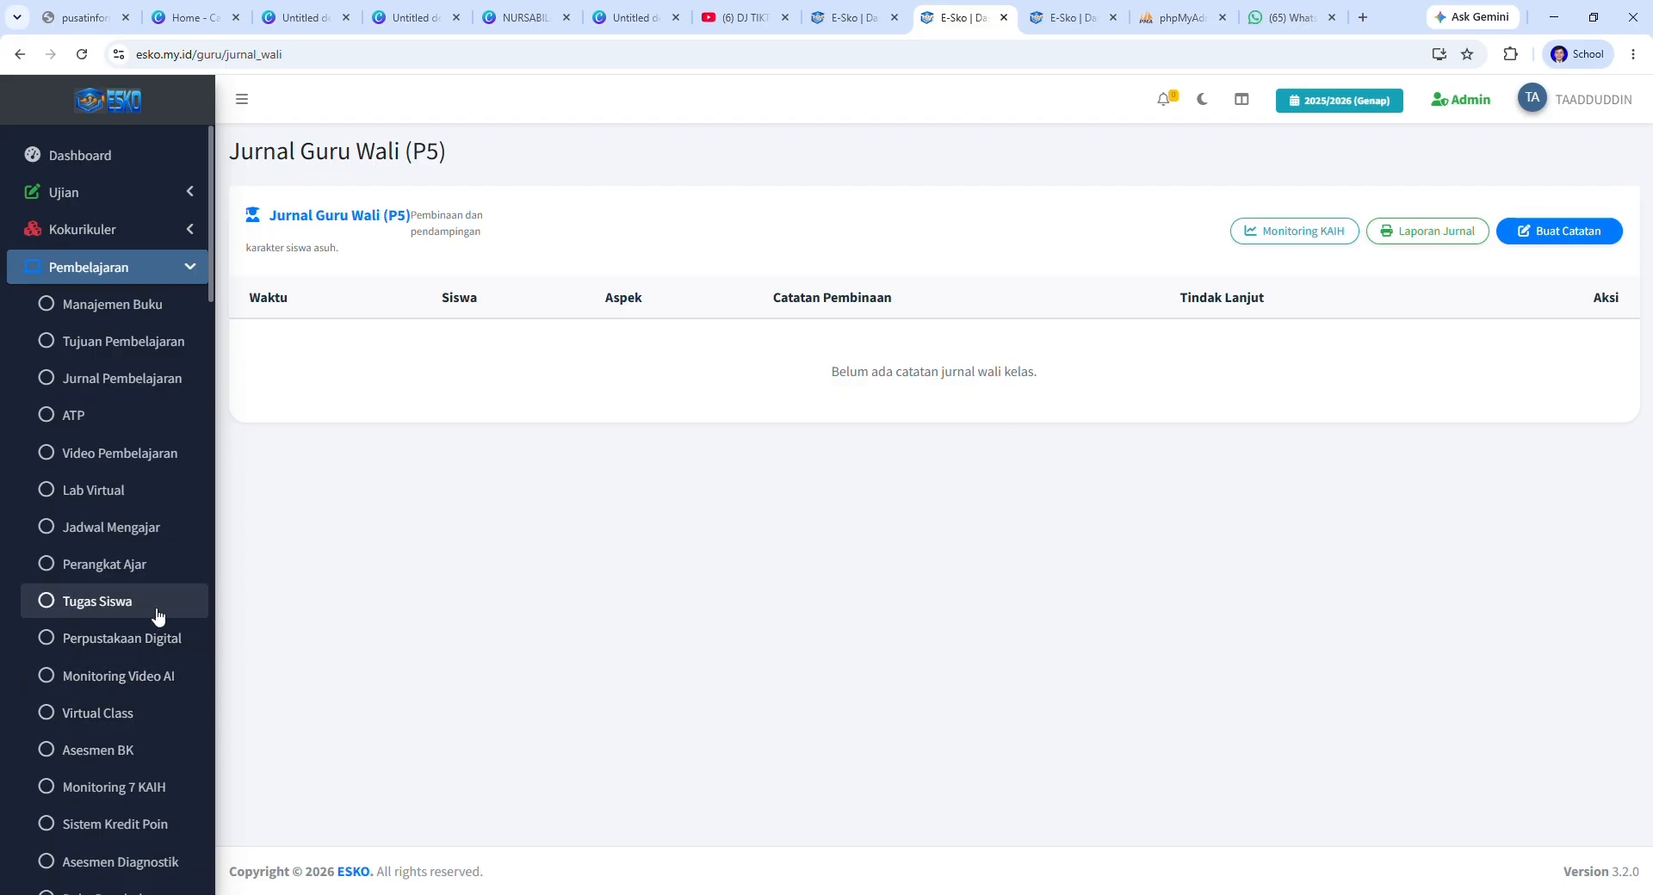
scroll(155, 631, down, 6)
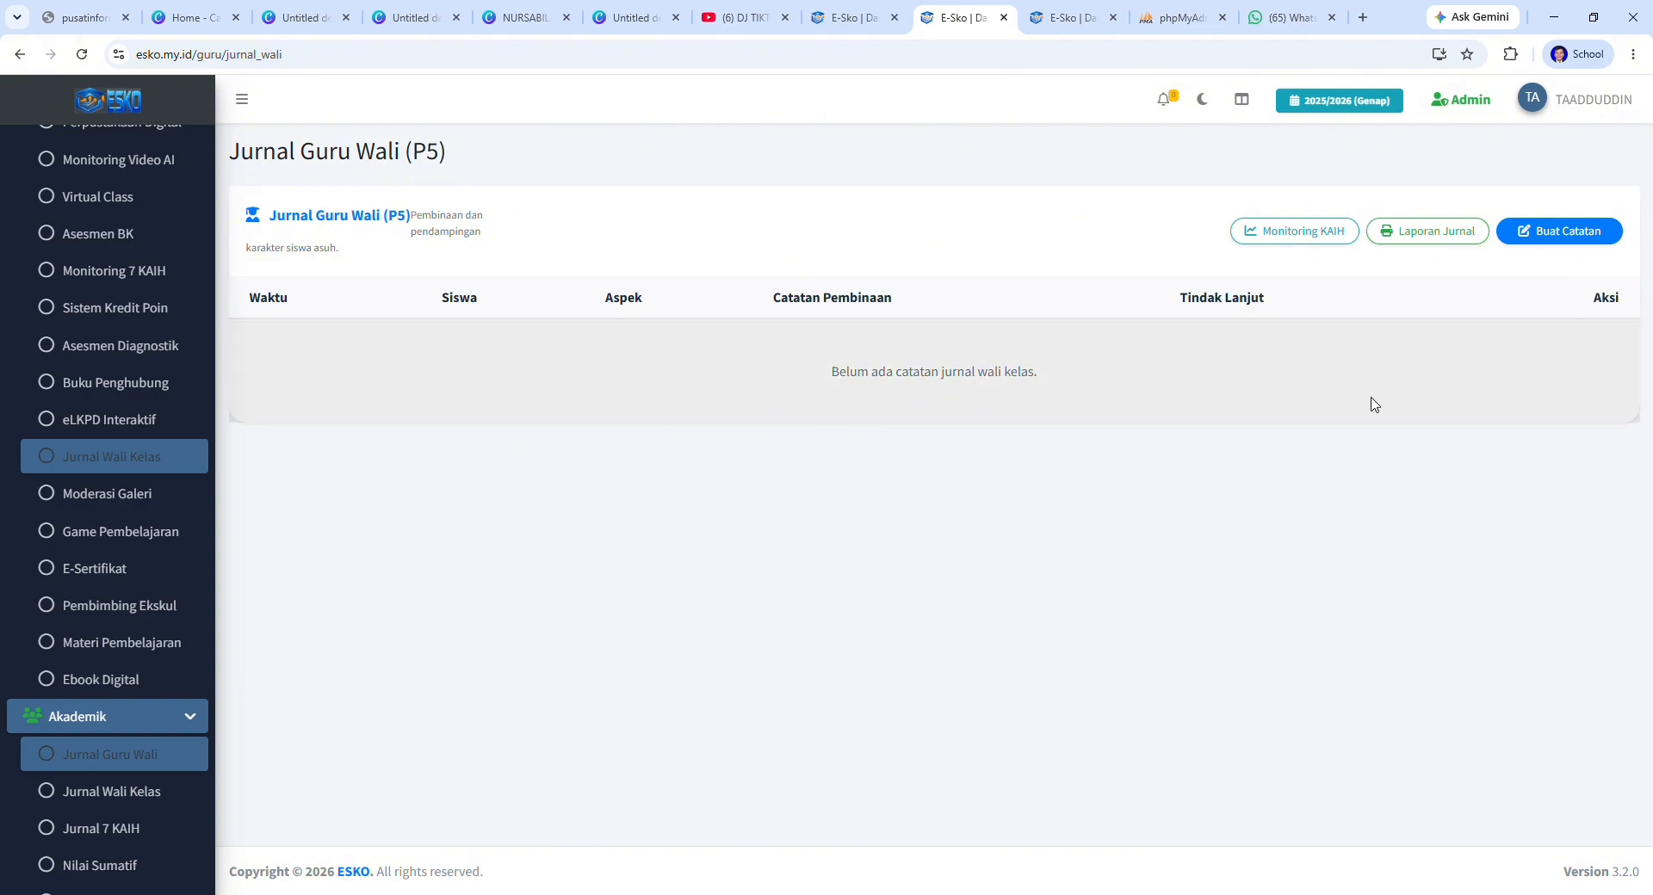
click(1581, 243)
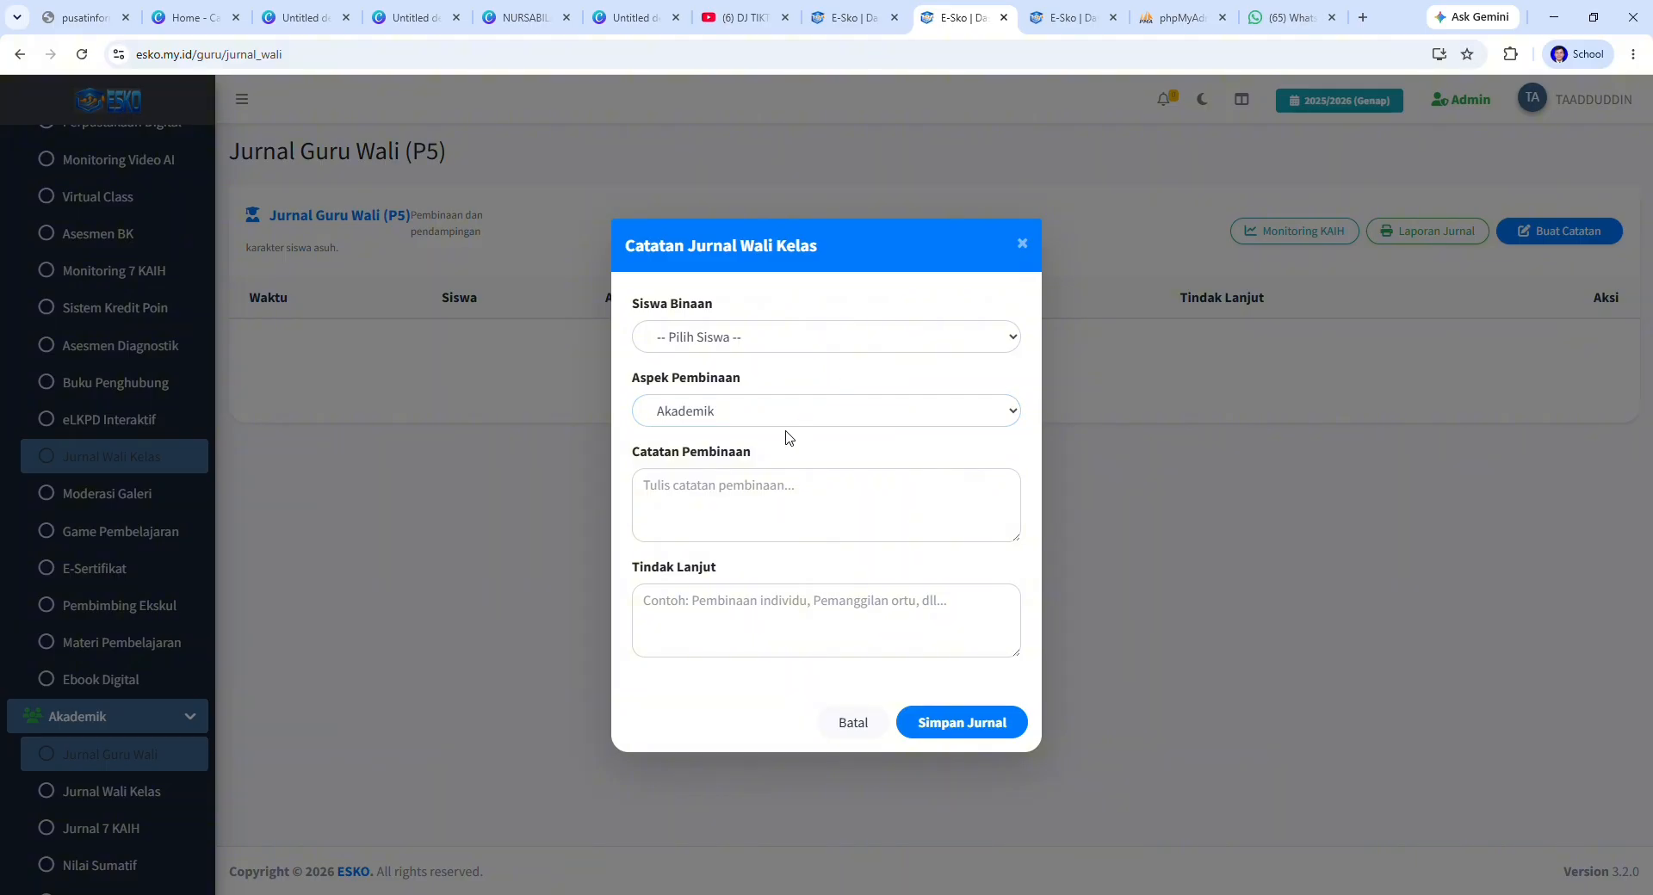
click(864, 729)
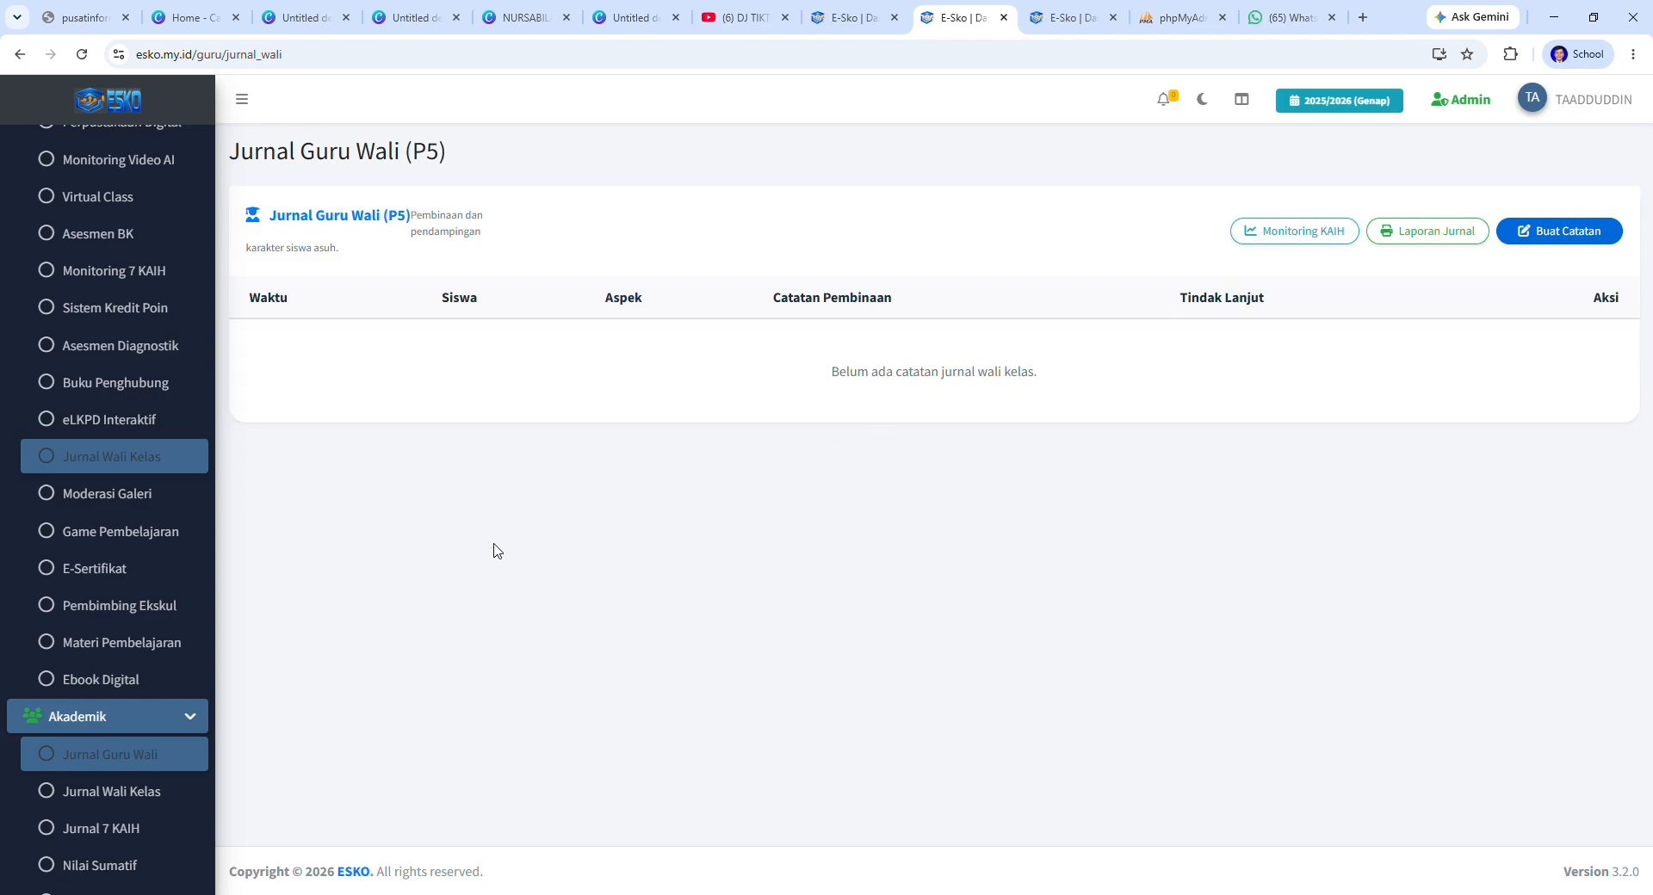
Step: Open the Moderasi Galeri page and look at the student portfolio list, Daftar Karya Portofolio Siswa
click(84, 510)
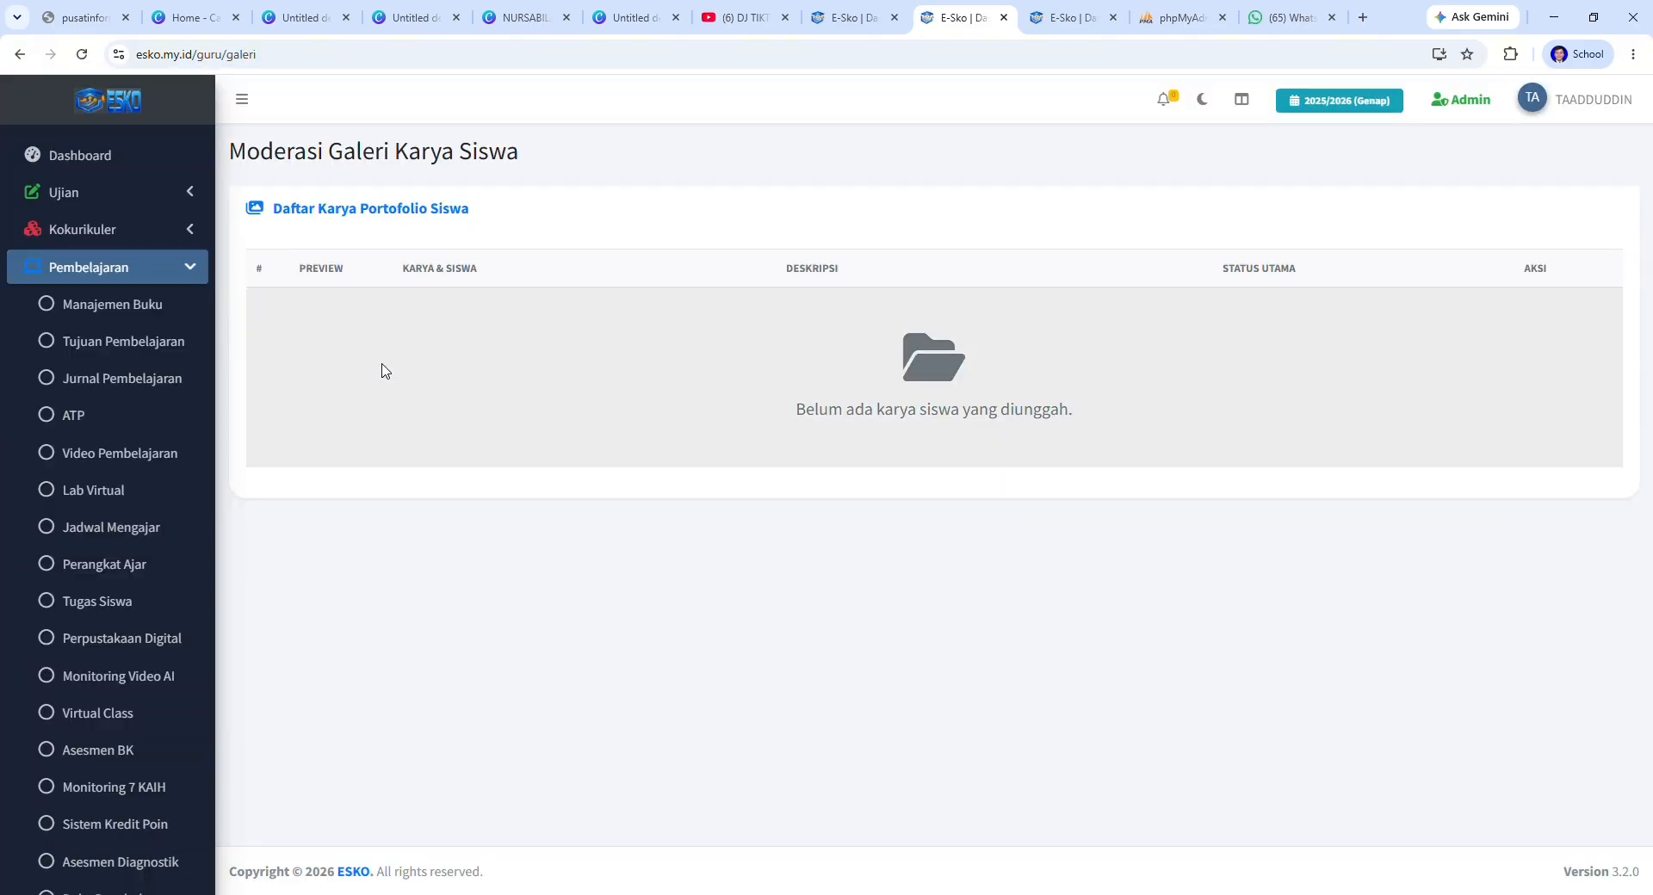
drag(272, 216, 498, 221)
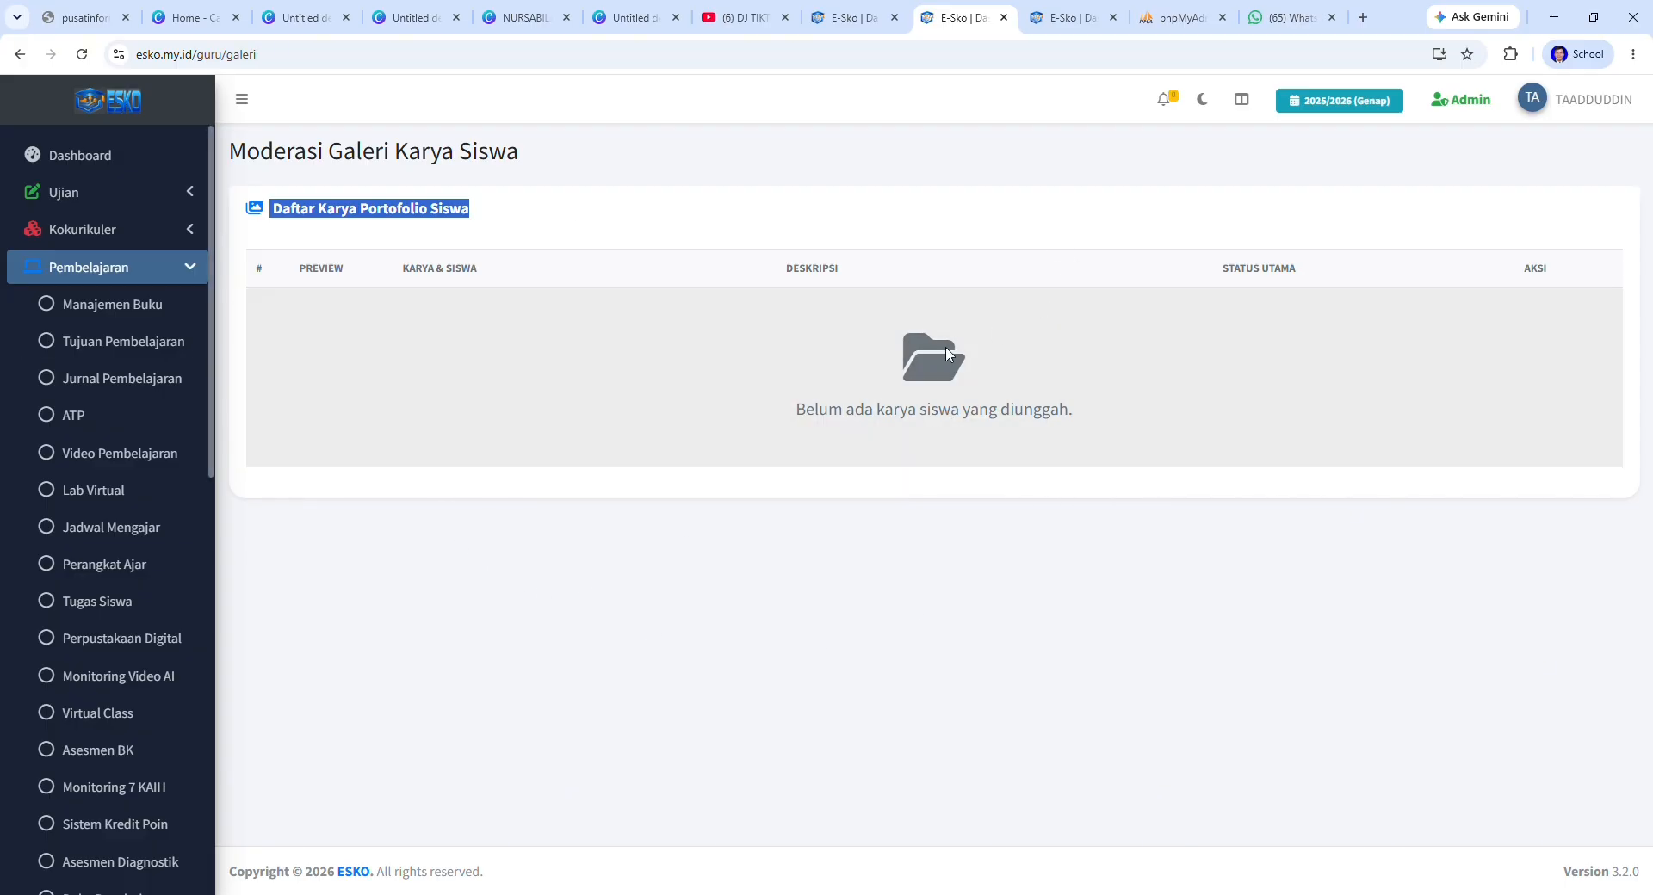
Step: Open the Game Pembelajaran page with the interactive learning games
scroll(110, 757, down, 3)
scroll(108, 762, down, 3)
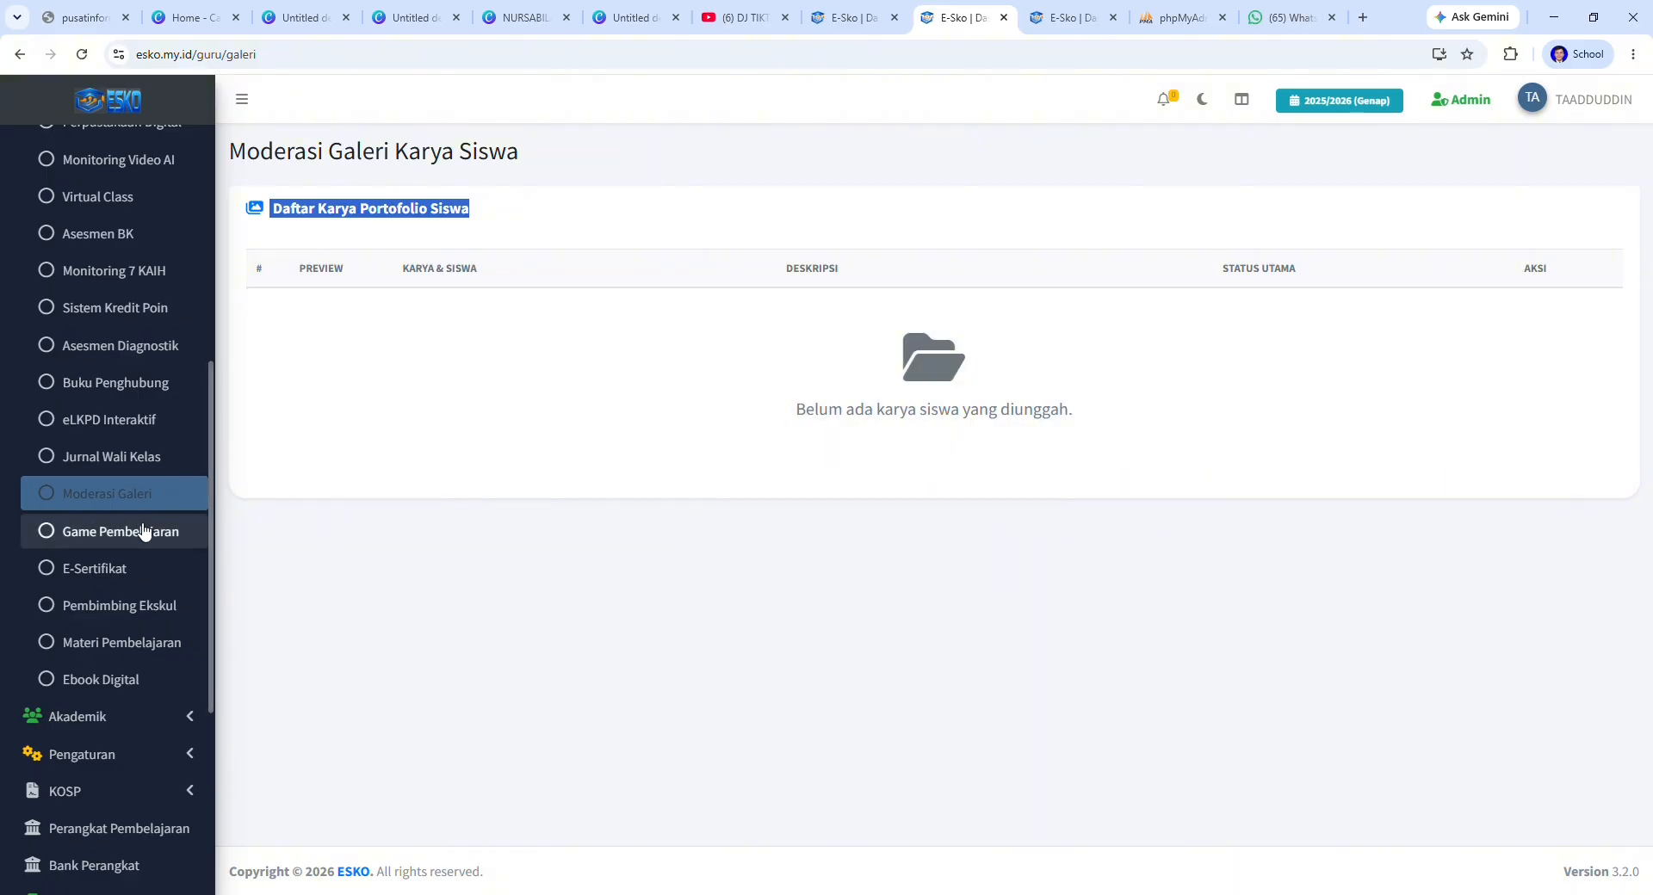
click(143, 531)
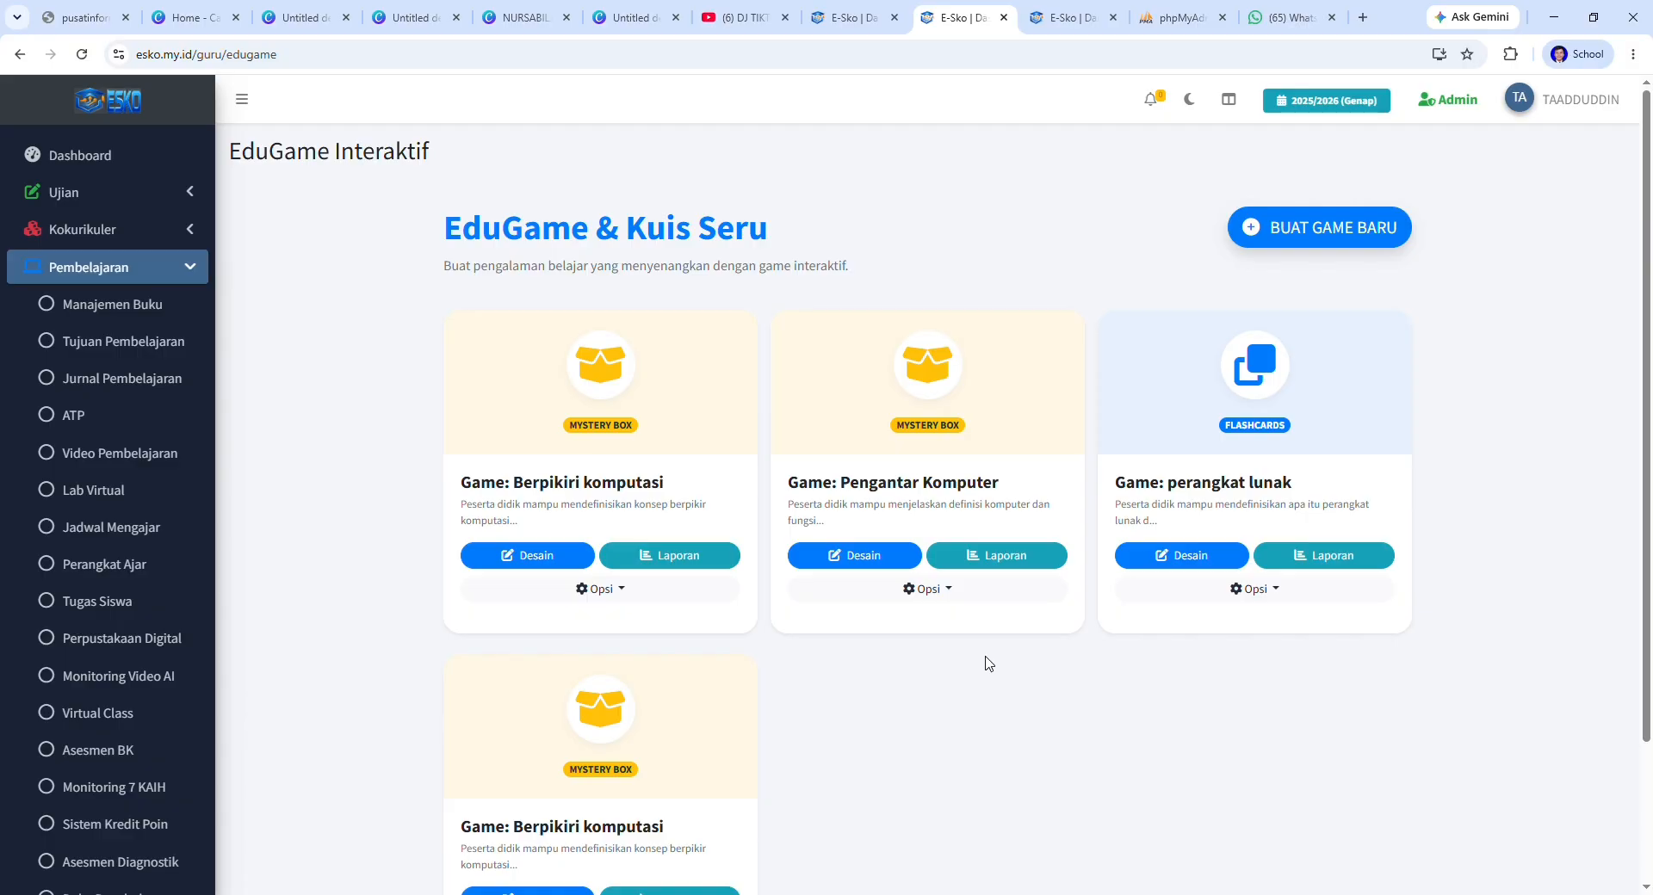
Step: Examine the EduGame & Kuis Seru heading and the Mystery Box and Flashcards game cards below it
scroll(981, 698, down, 2)
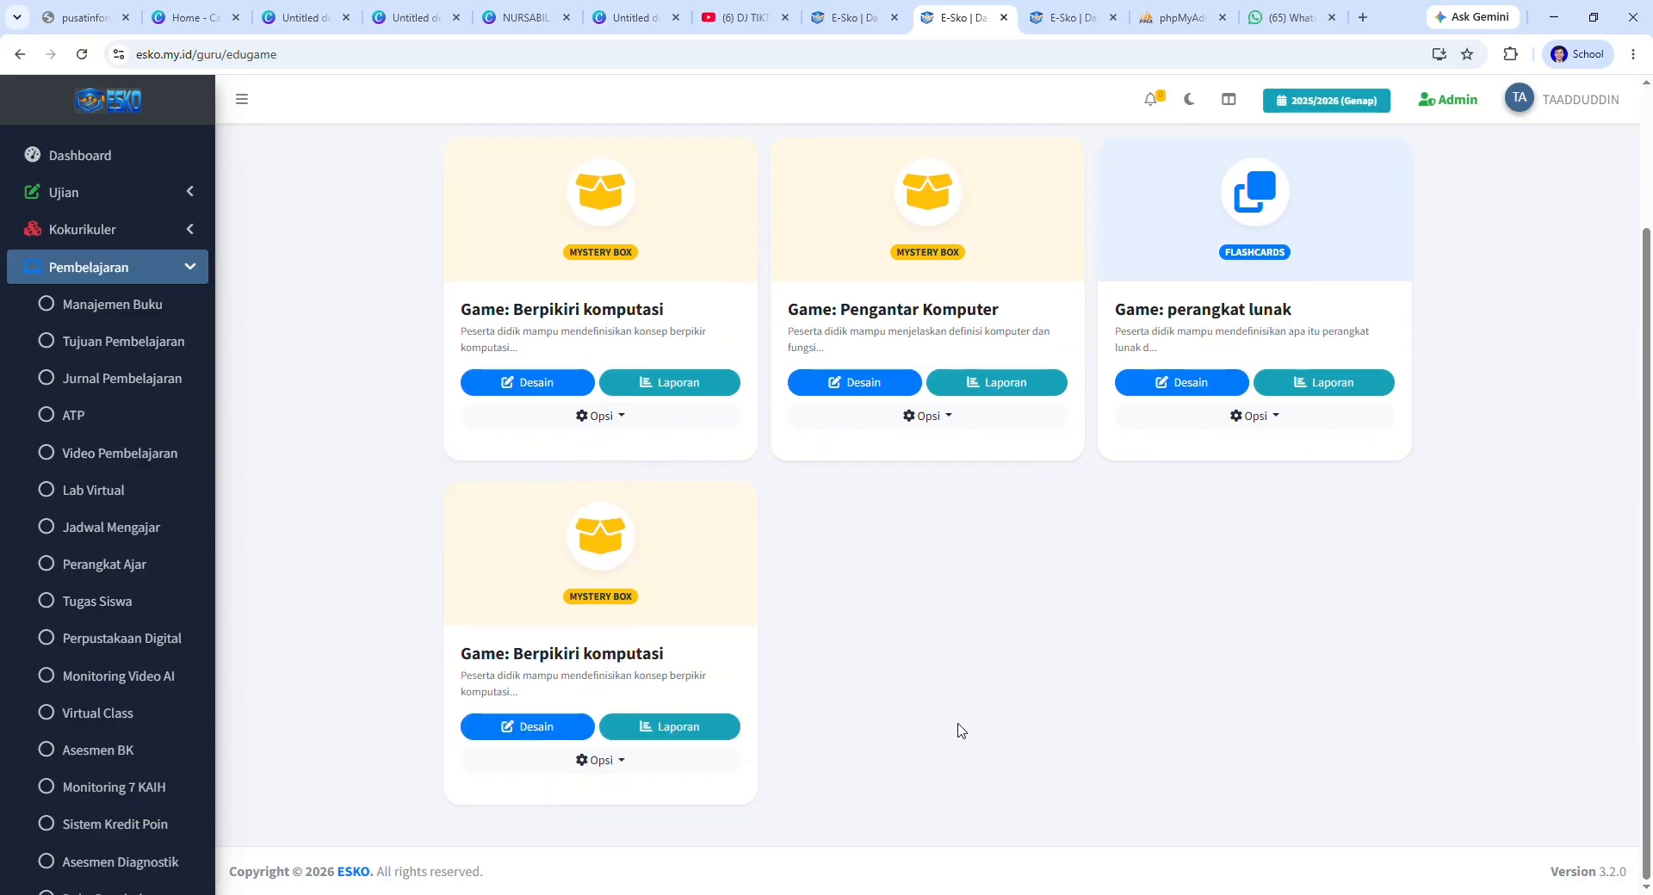
scroll(1080, 582, up, 2)
scroll(1085, 583, up, 1)
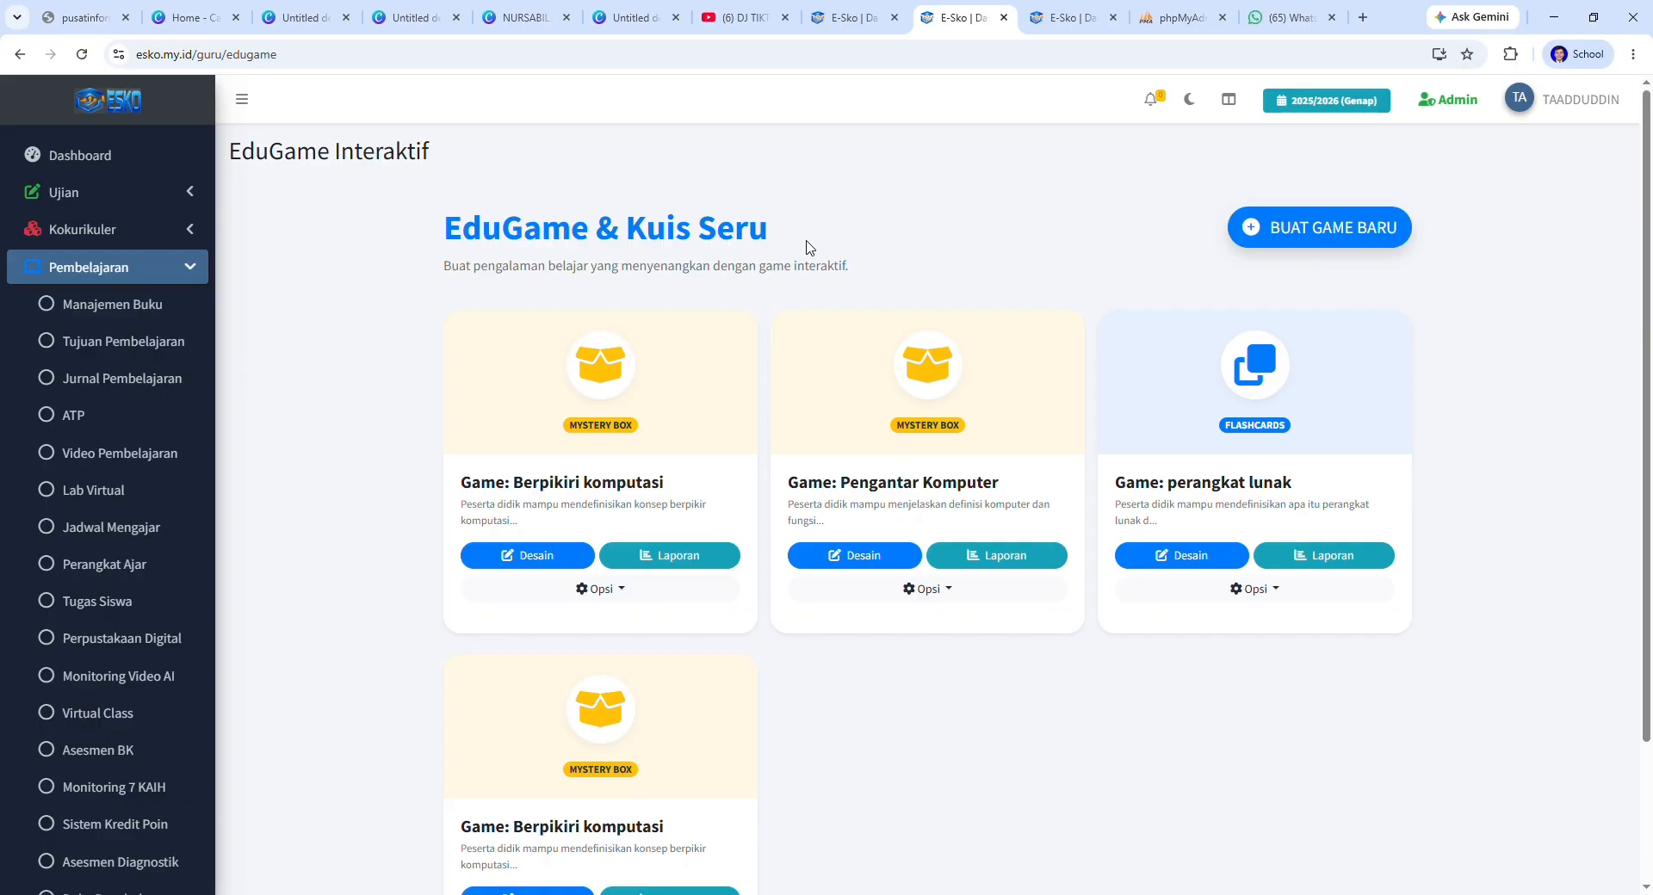
scroll(831, 744, down, 2)
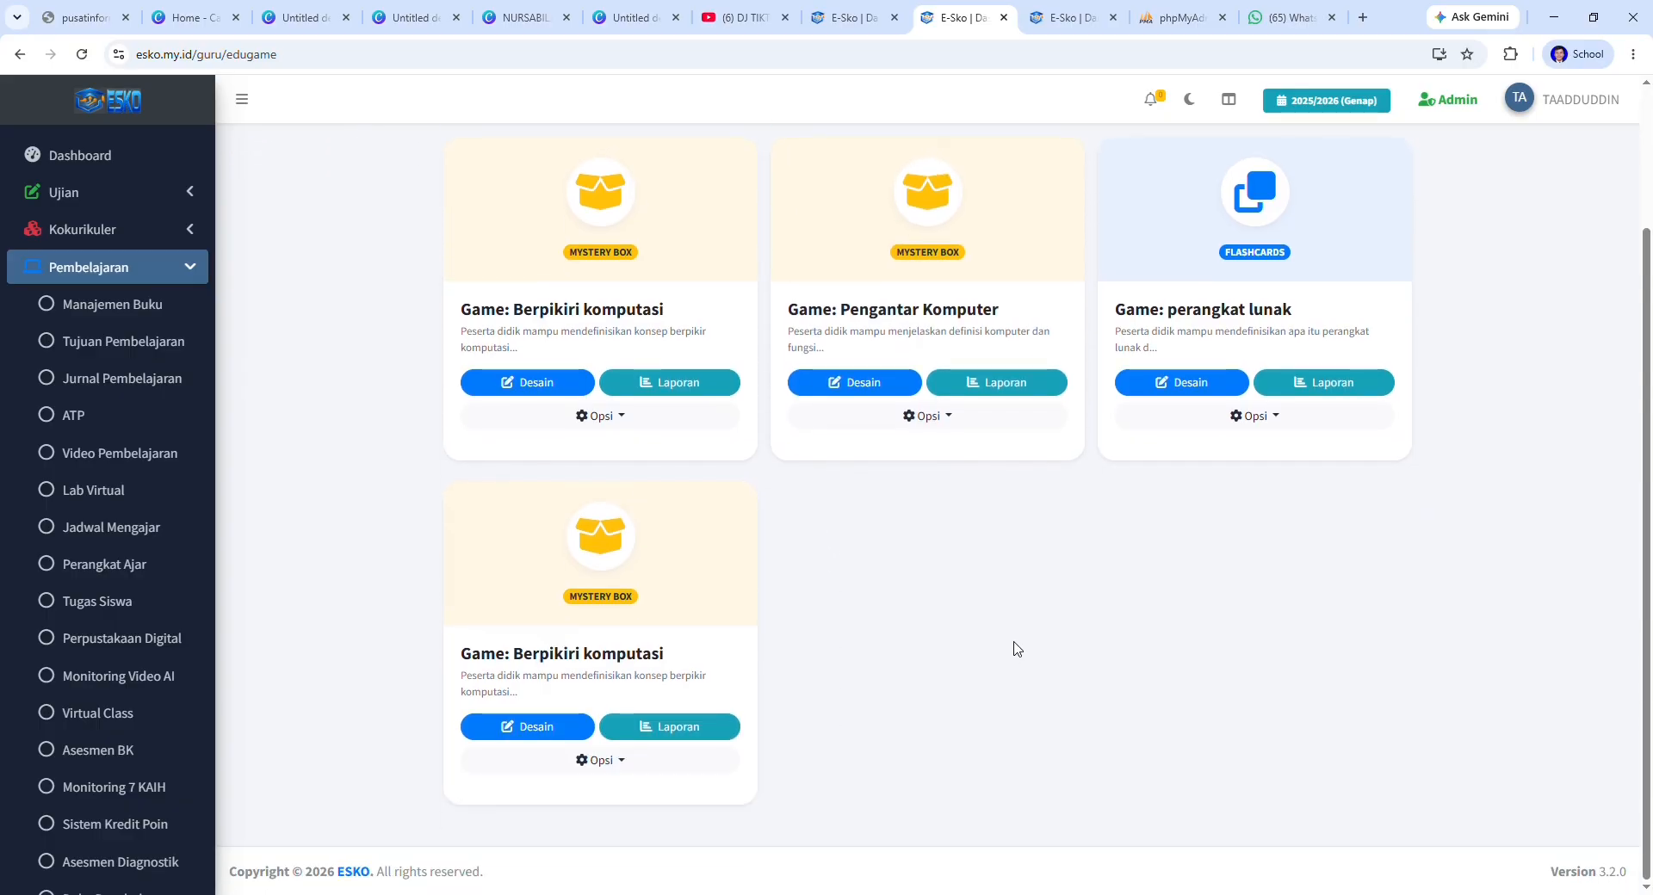
scroll(887, 768, up, 2)
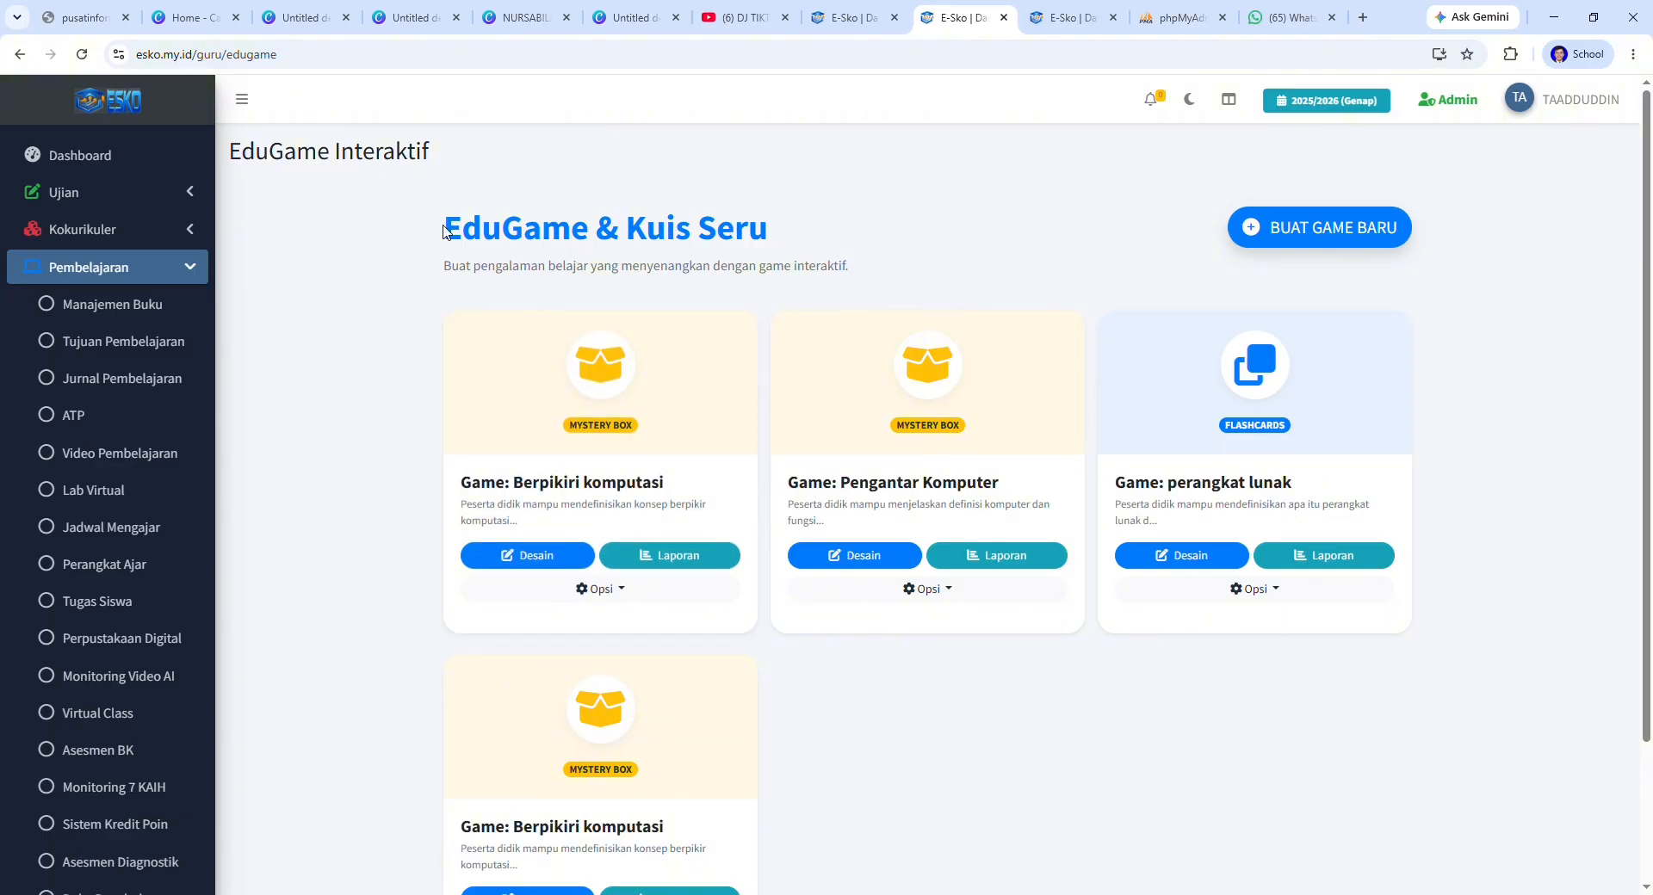
drag(443, 231, 833, 250)
click(834, 244)
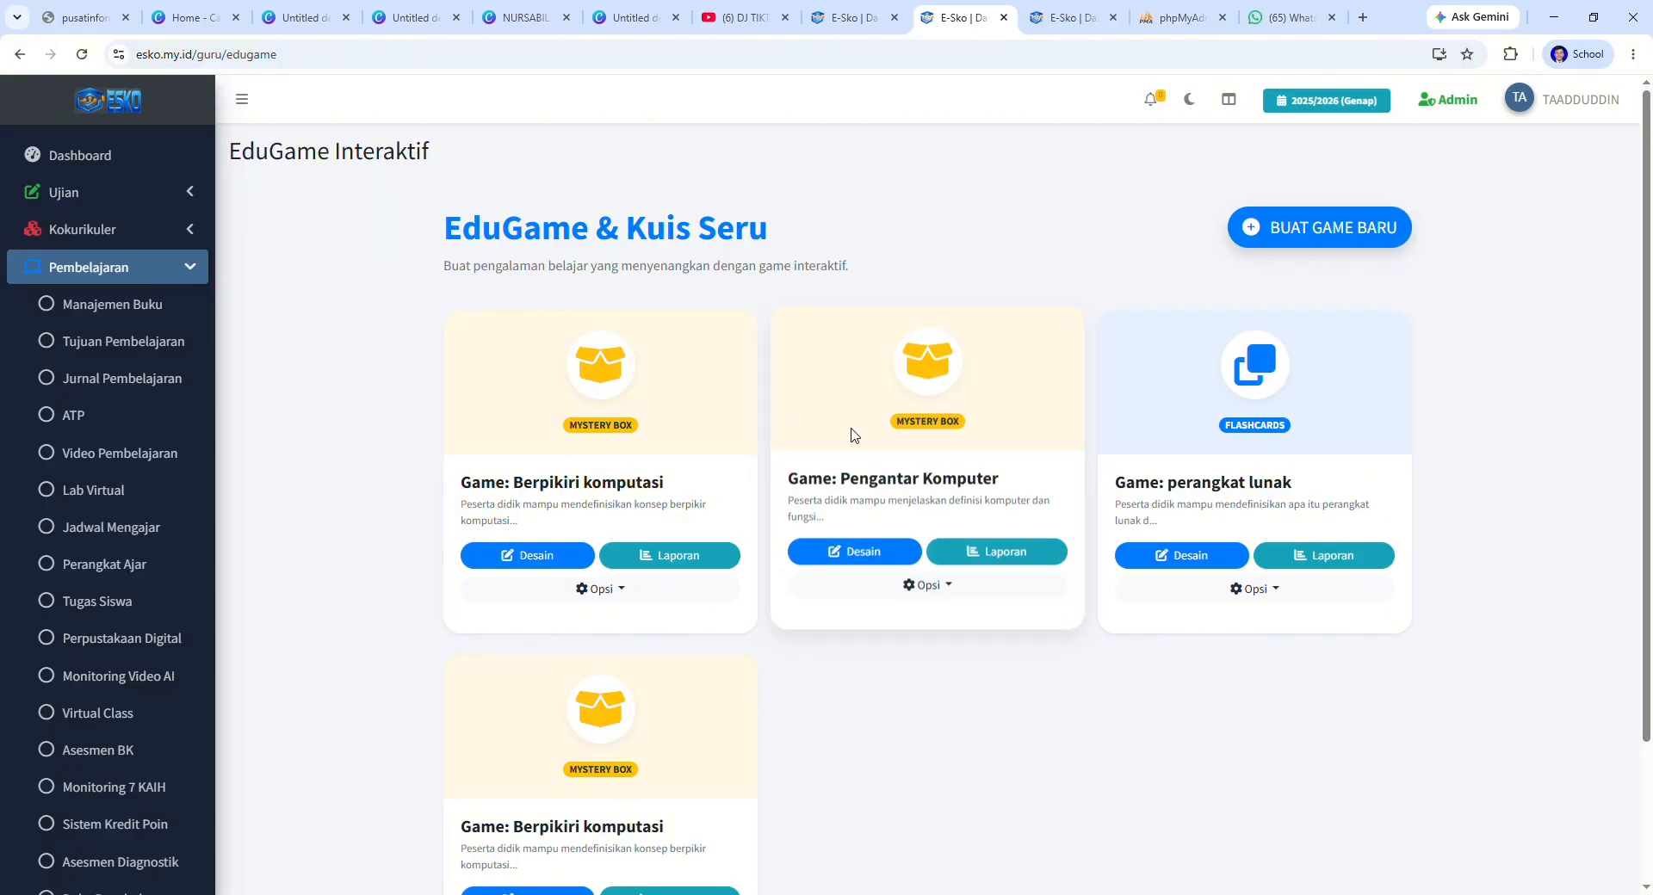
scroll(977, 711, down, 2)
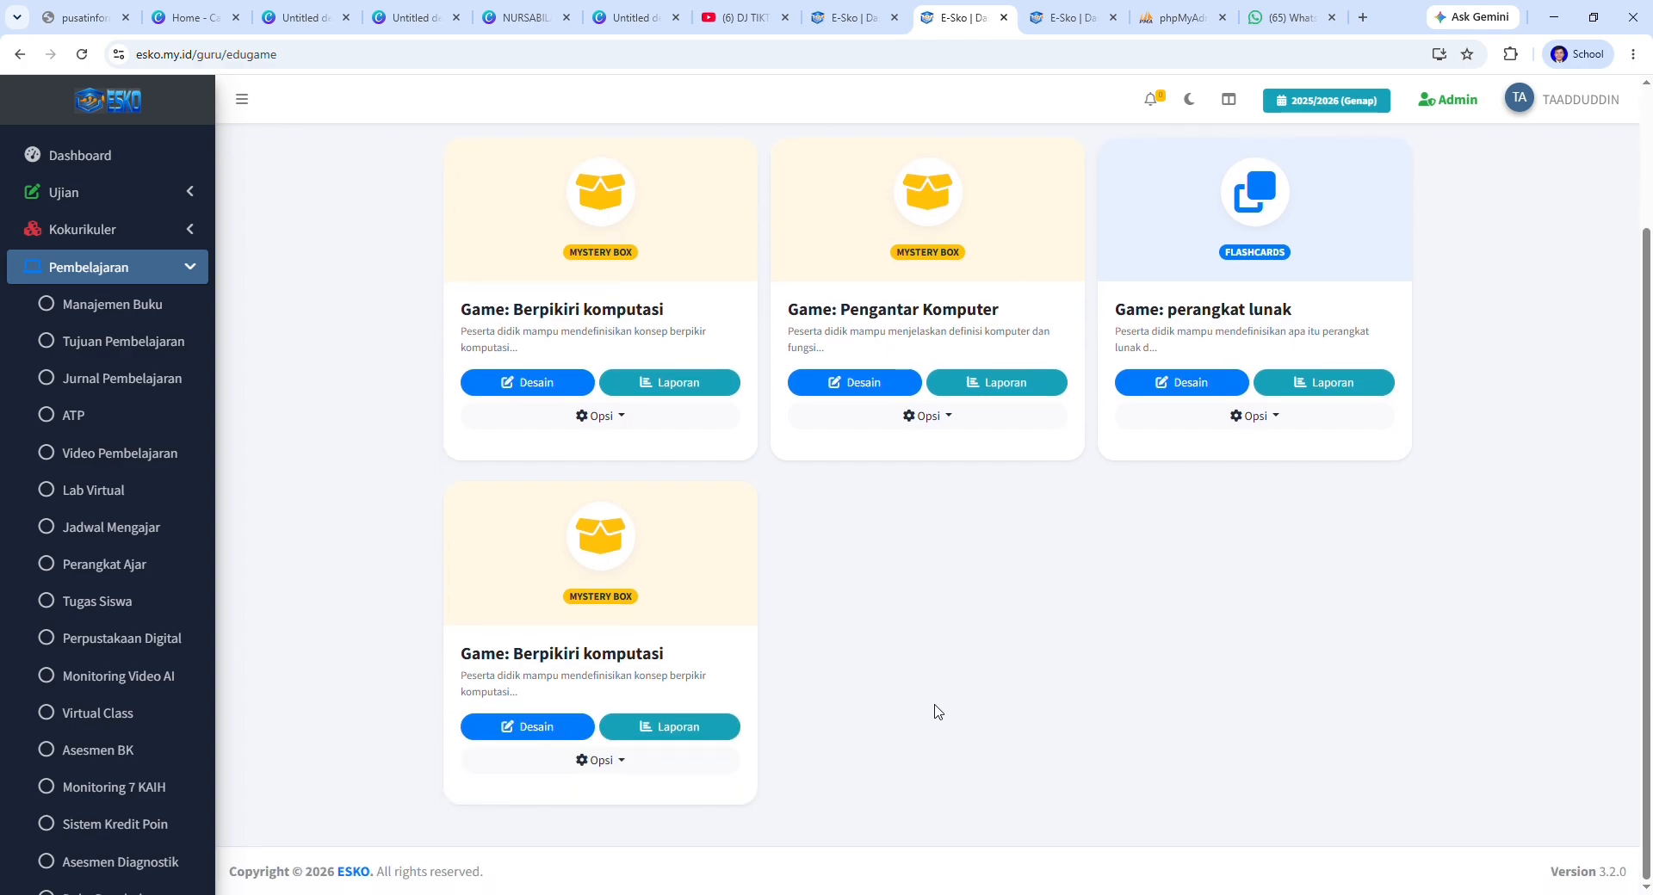
scroll(901, 694, up, 2)
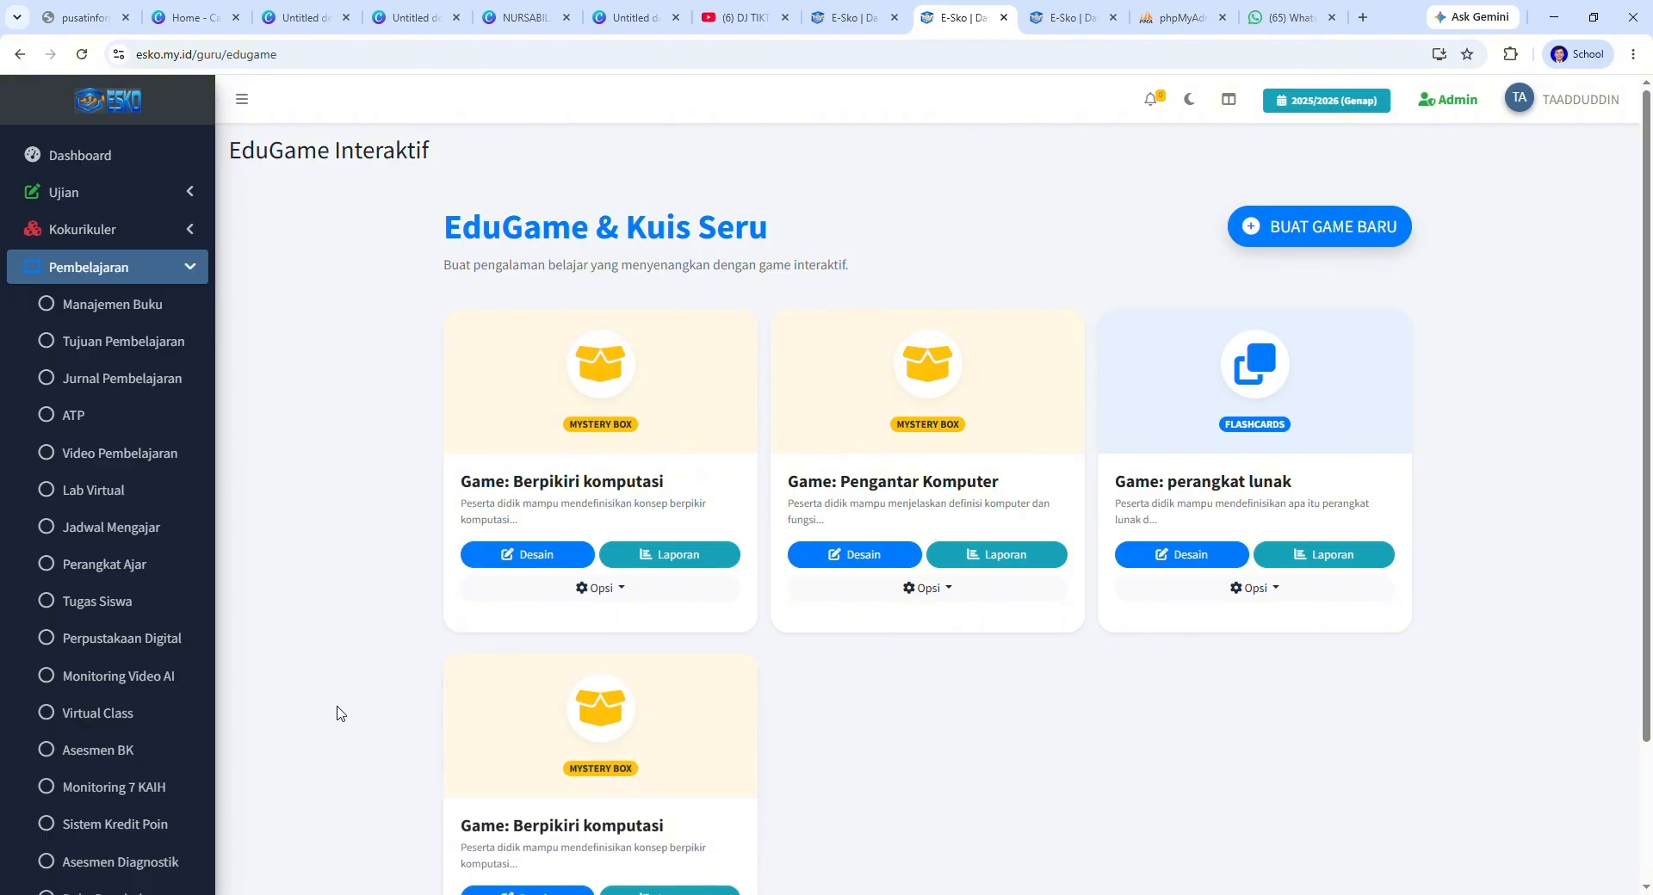
Step: Look through the existing game cards and view the Buat Game Baru form, closing it without creating a game
scroll(179, 763, down, 4)
scroll(177, 761, down, 7)
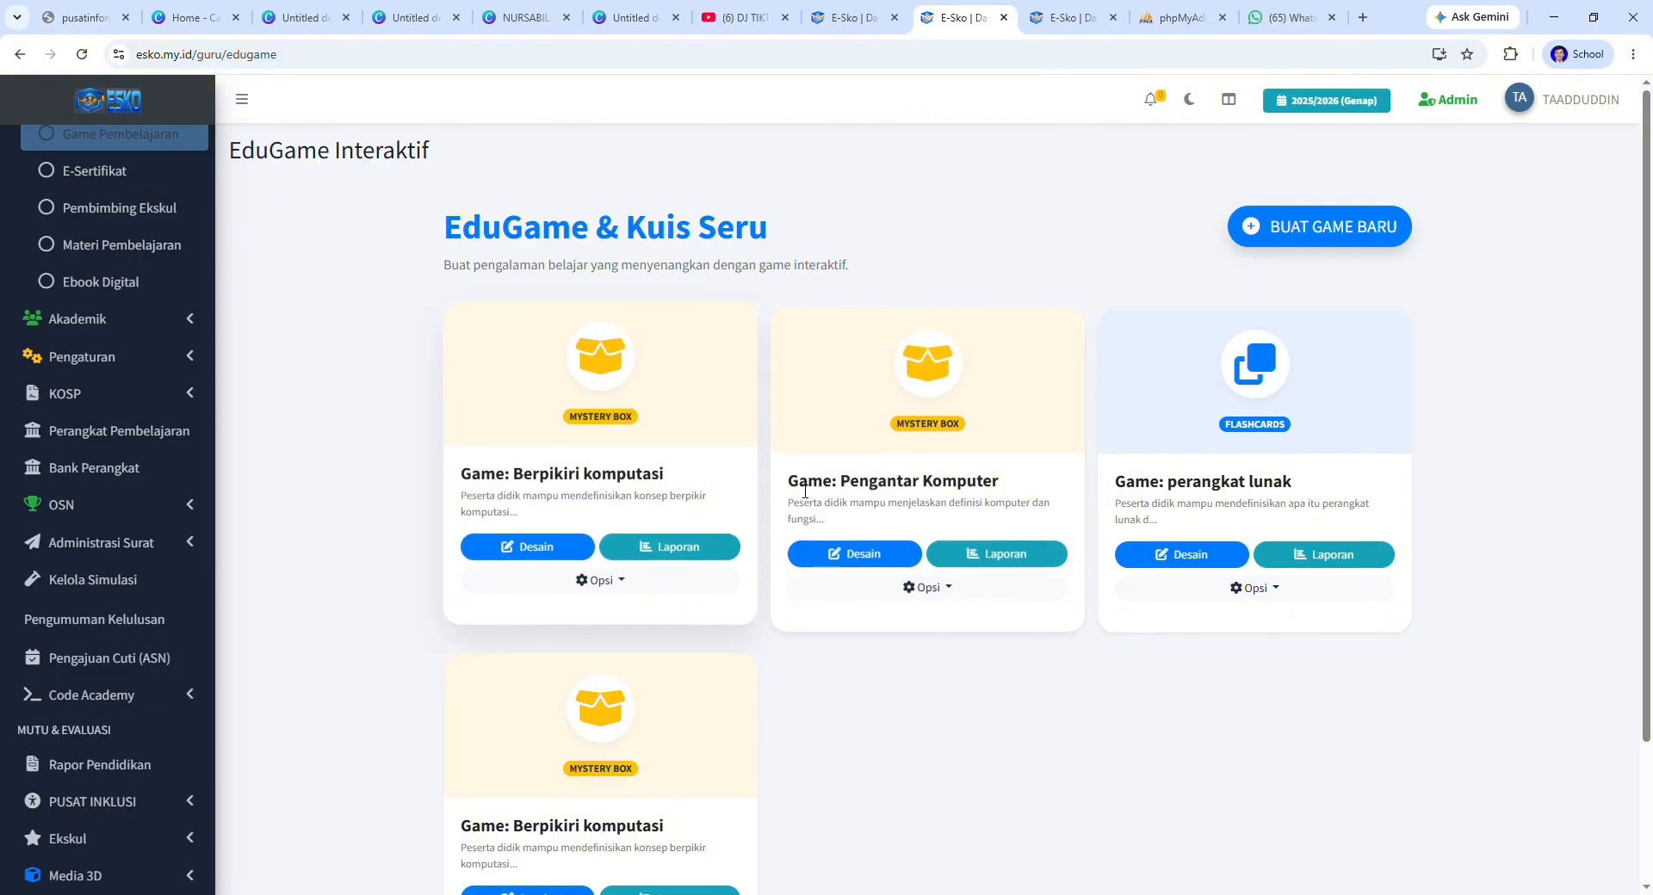
scroll(536, 665, down, 2)
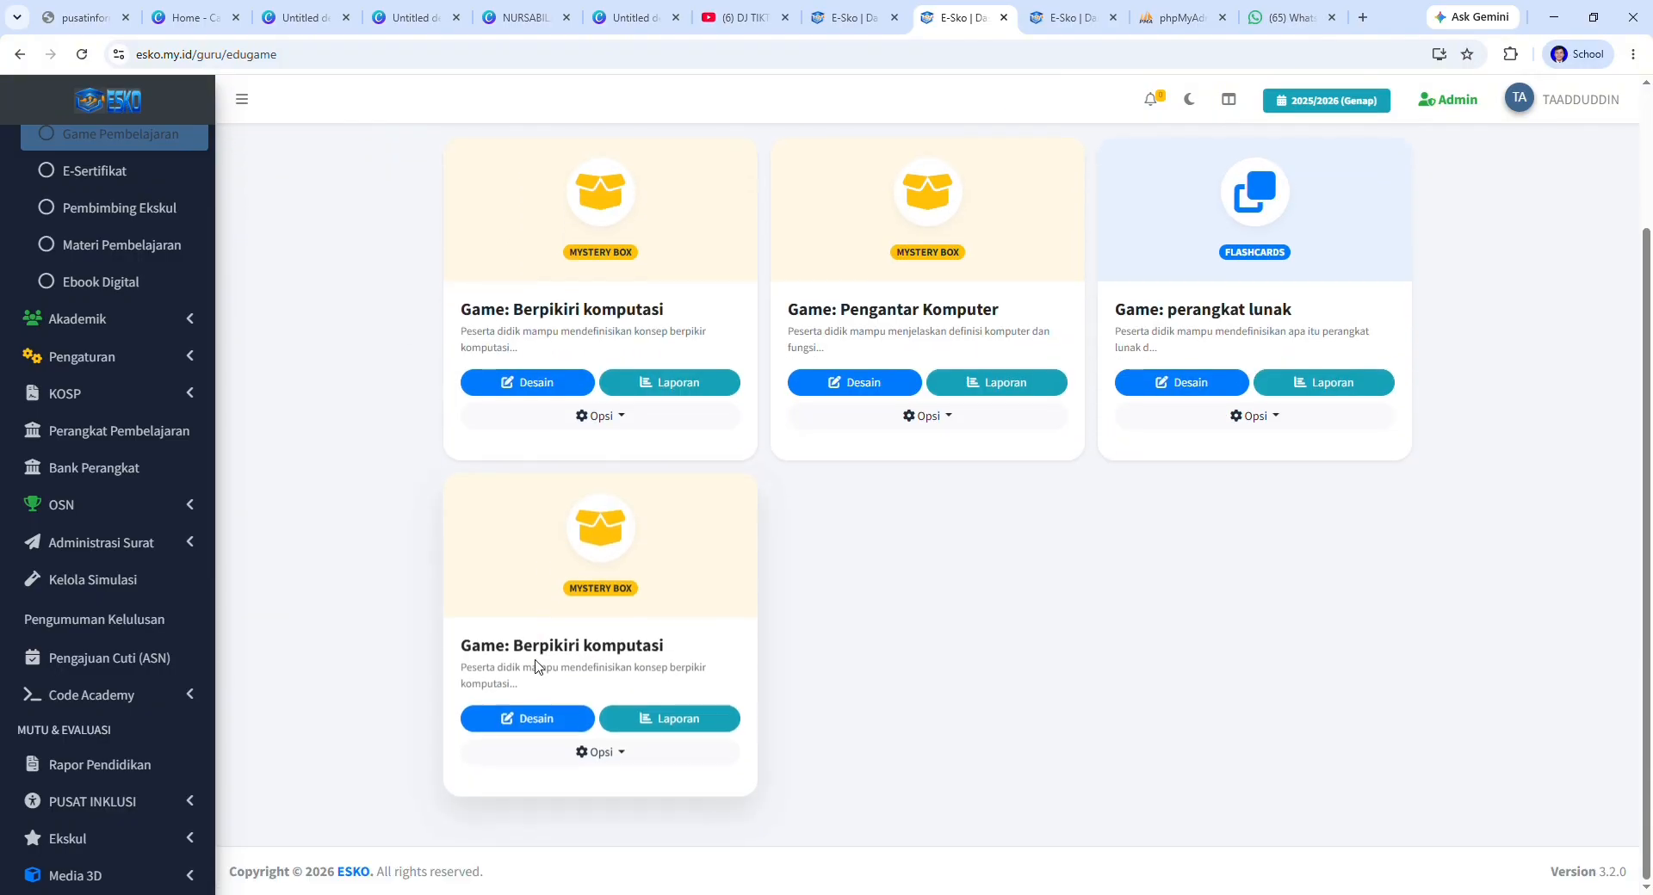
scroll(985, 580, up, 2)
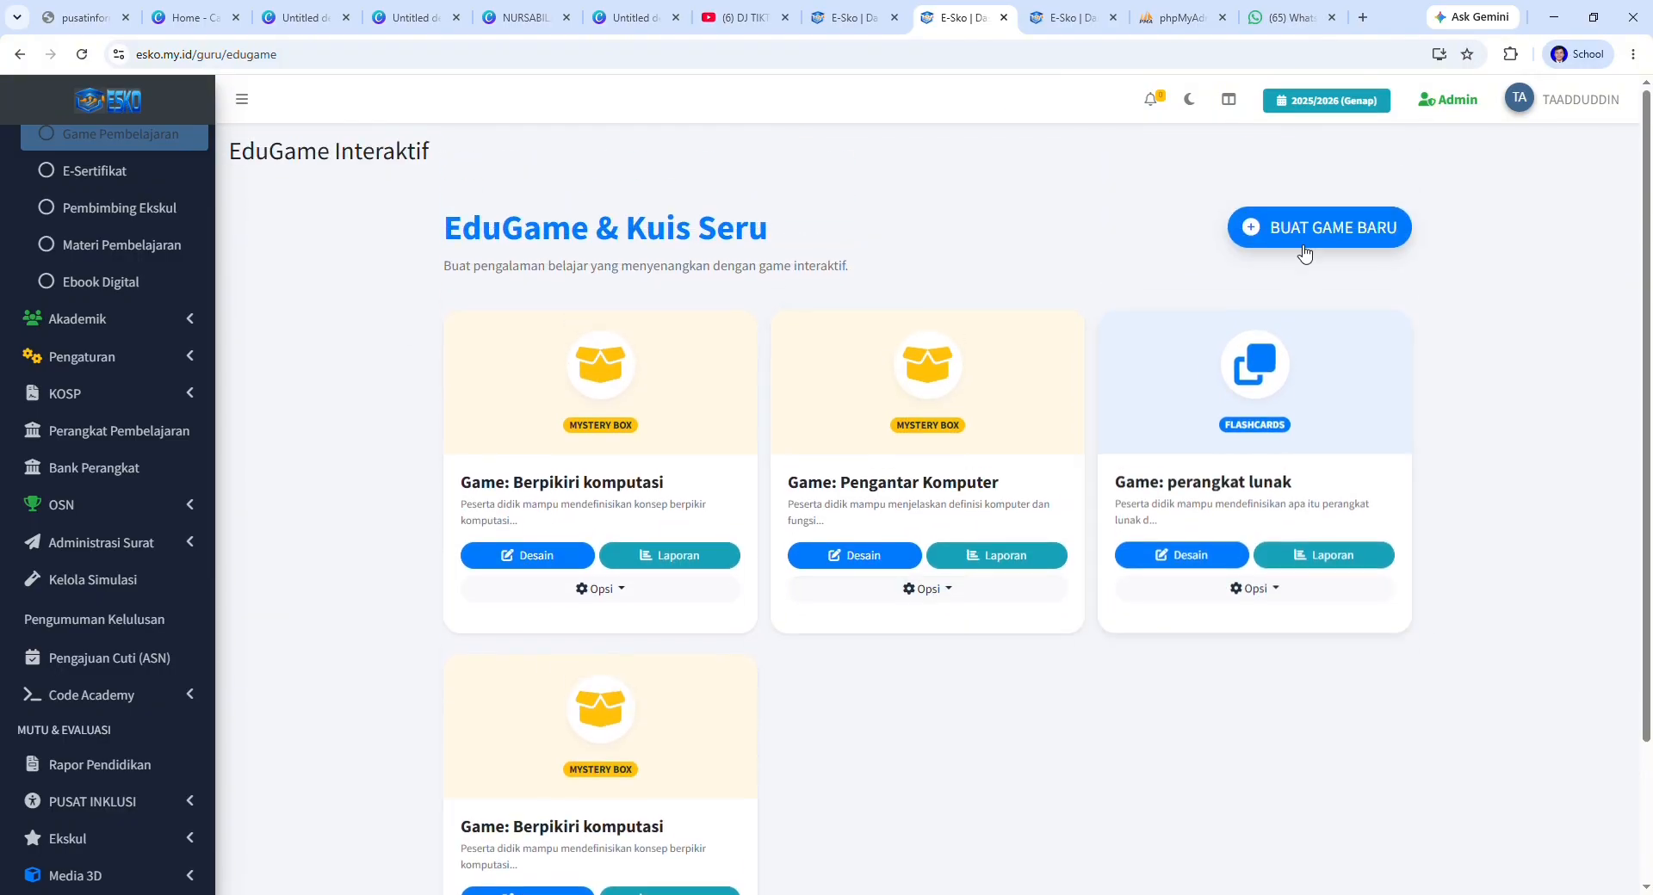
click(1305, 250)
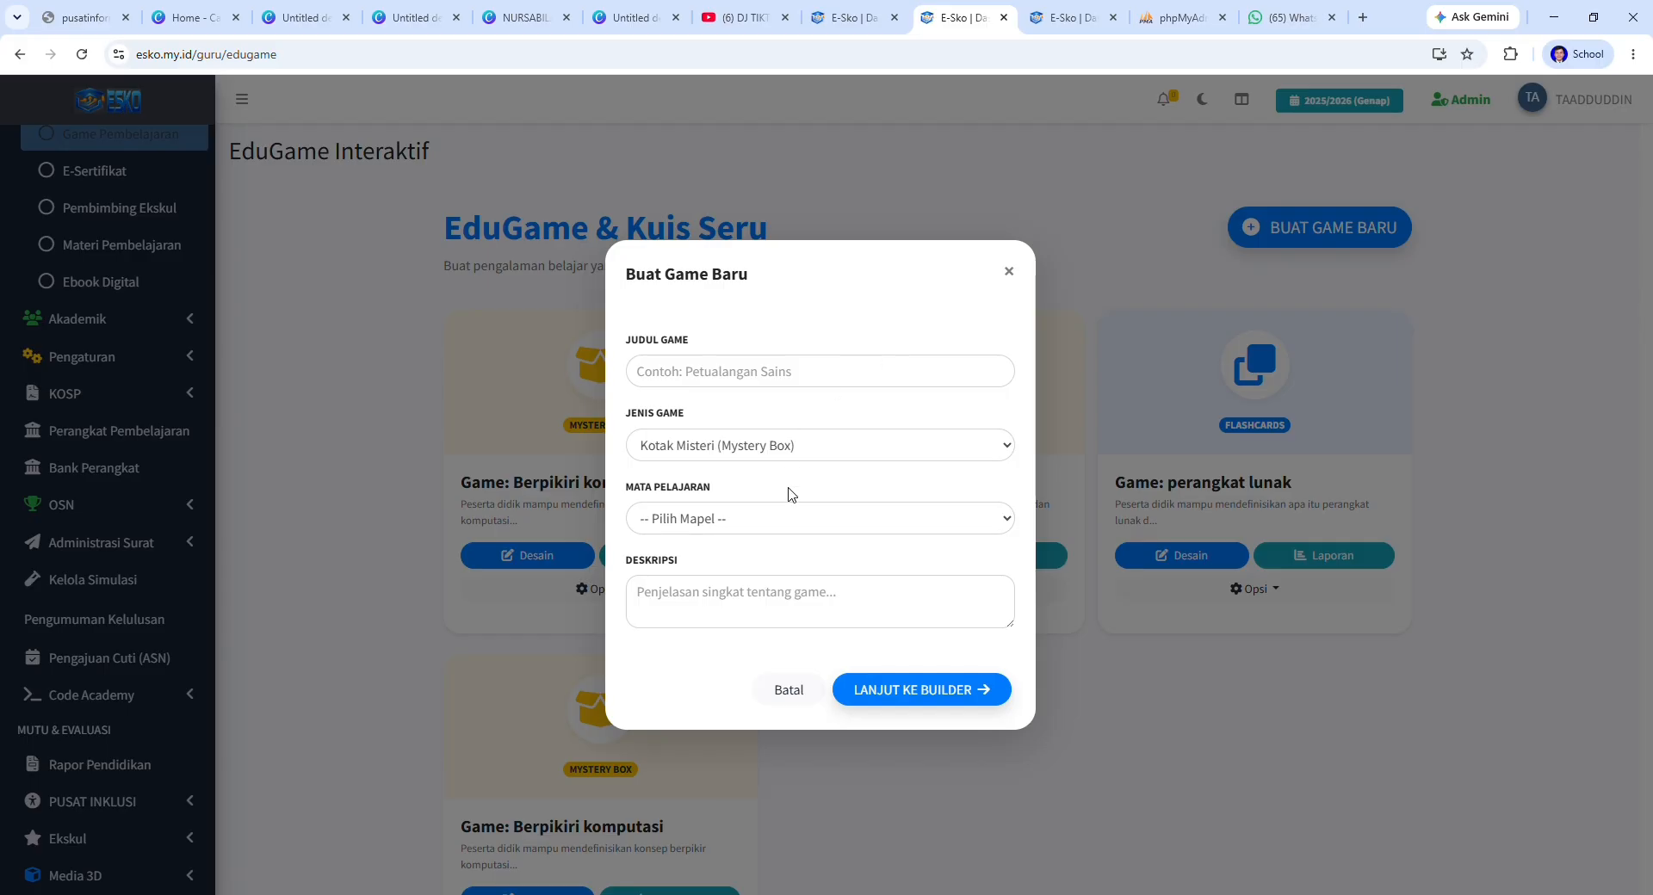
click(864, 606)
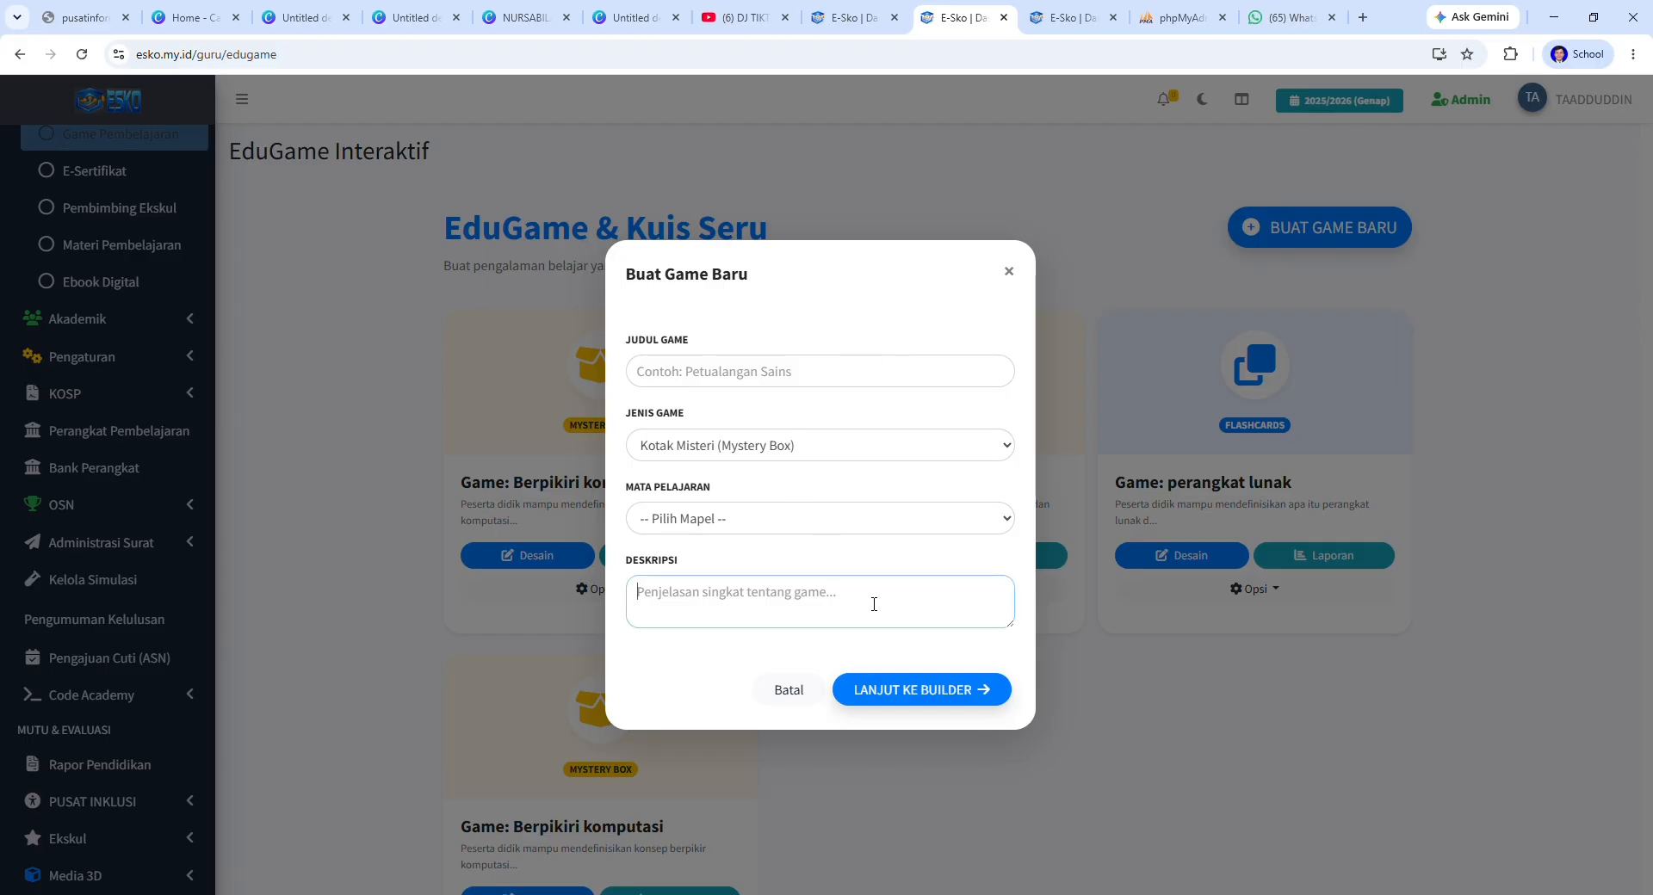
click(885, 530)
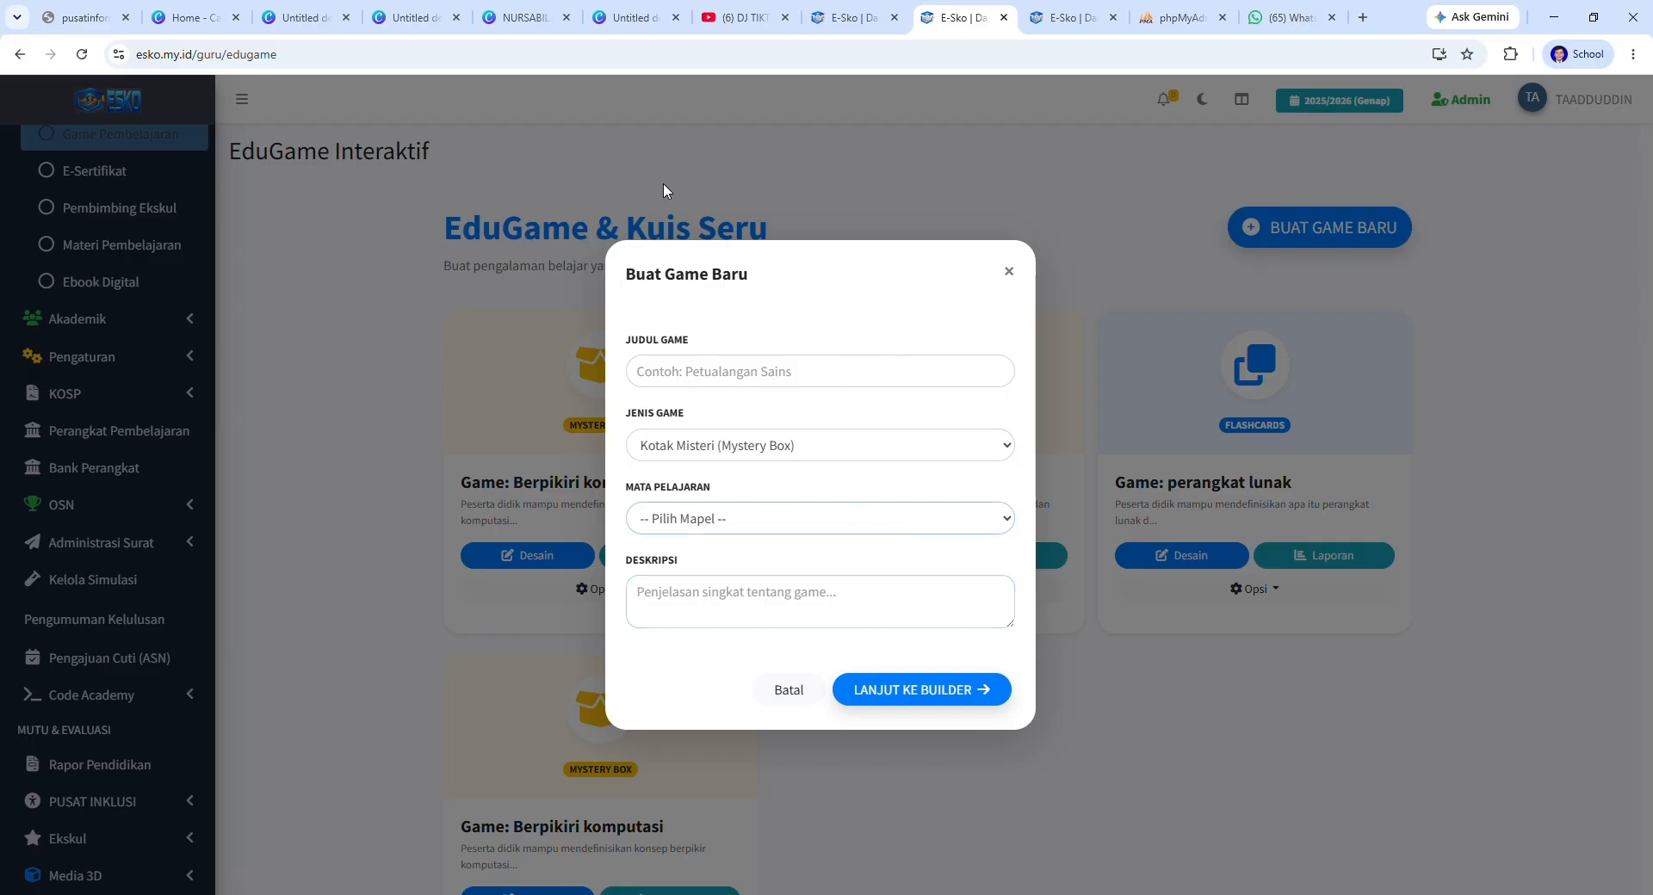
click(1012, 274)
Step: Open the E-Sertifikat page and the Pembimbing Ekskul page in turn, returning to the EduGame page after each
scroll(107, 516, up, 2)
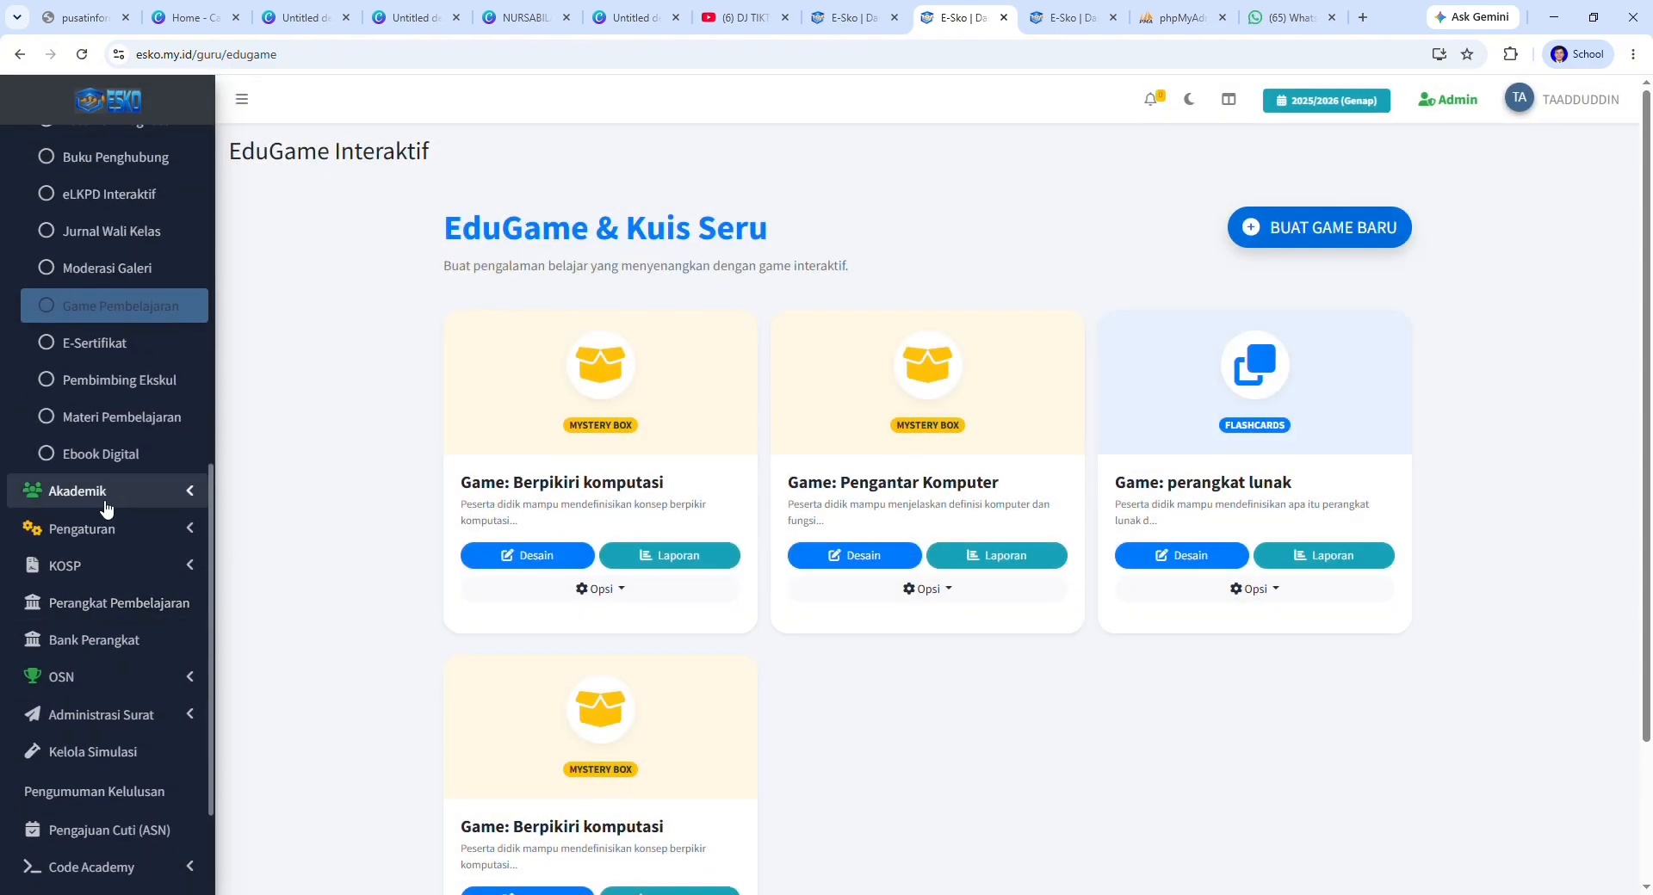
click(123, 344)
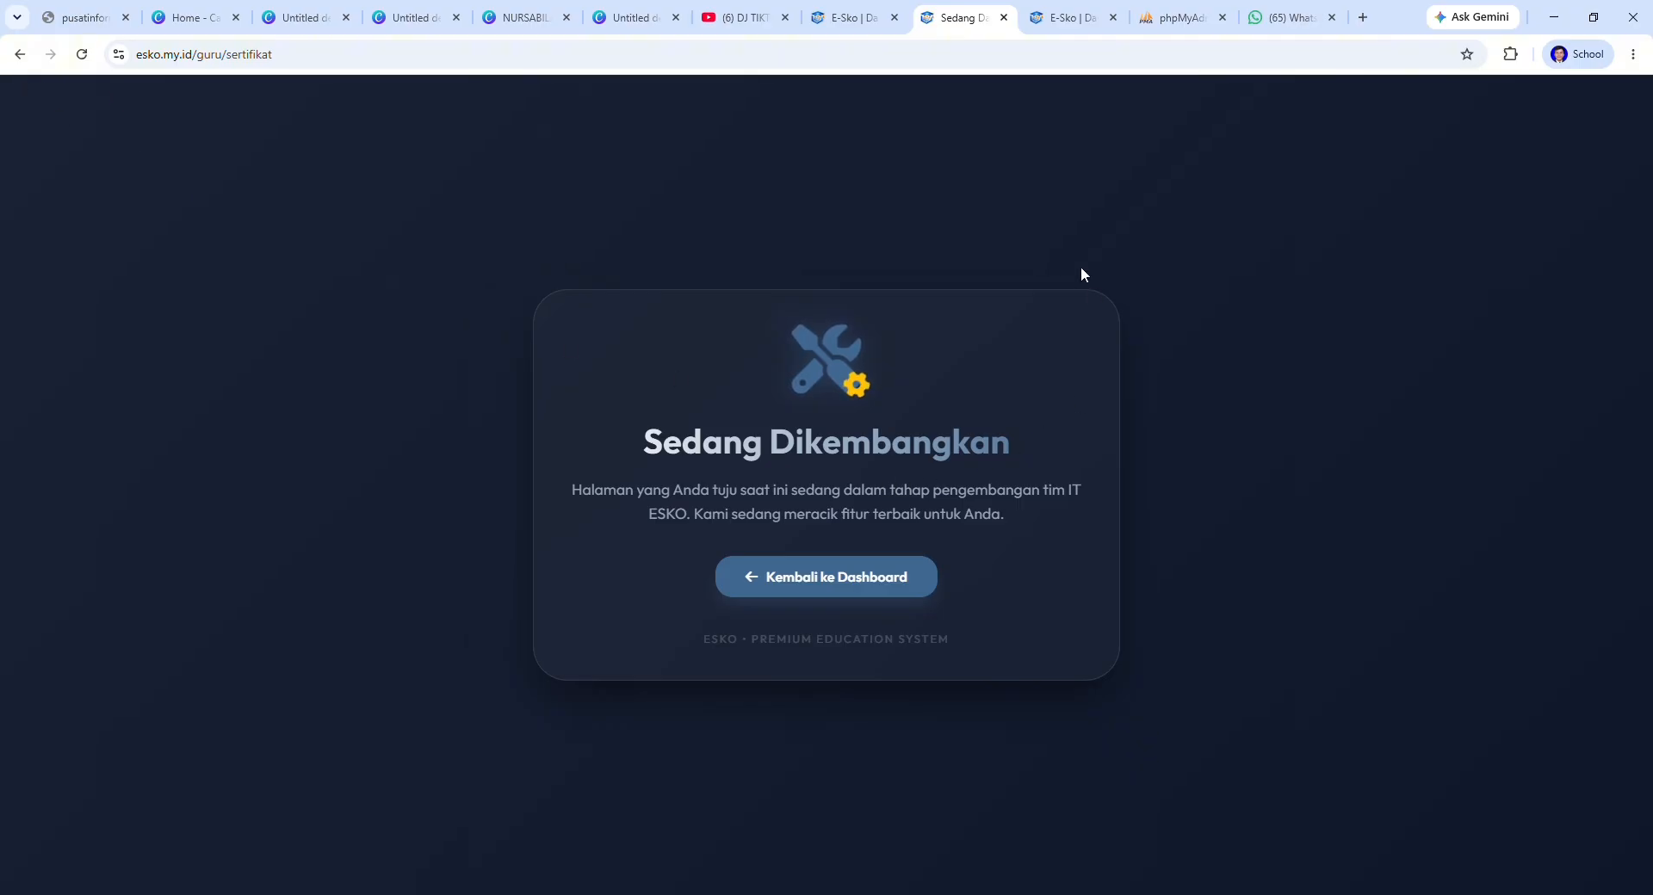
click(15, 56)
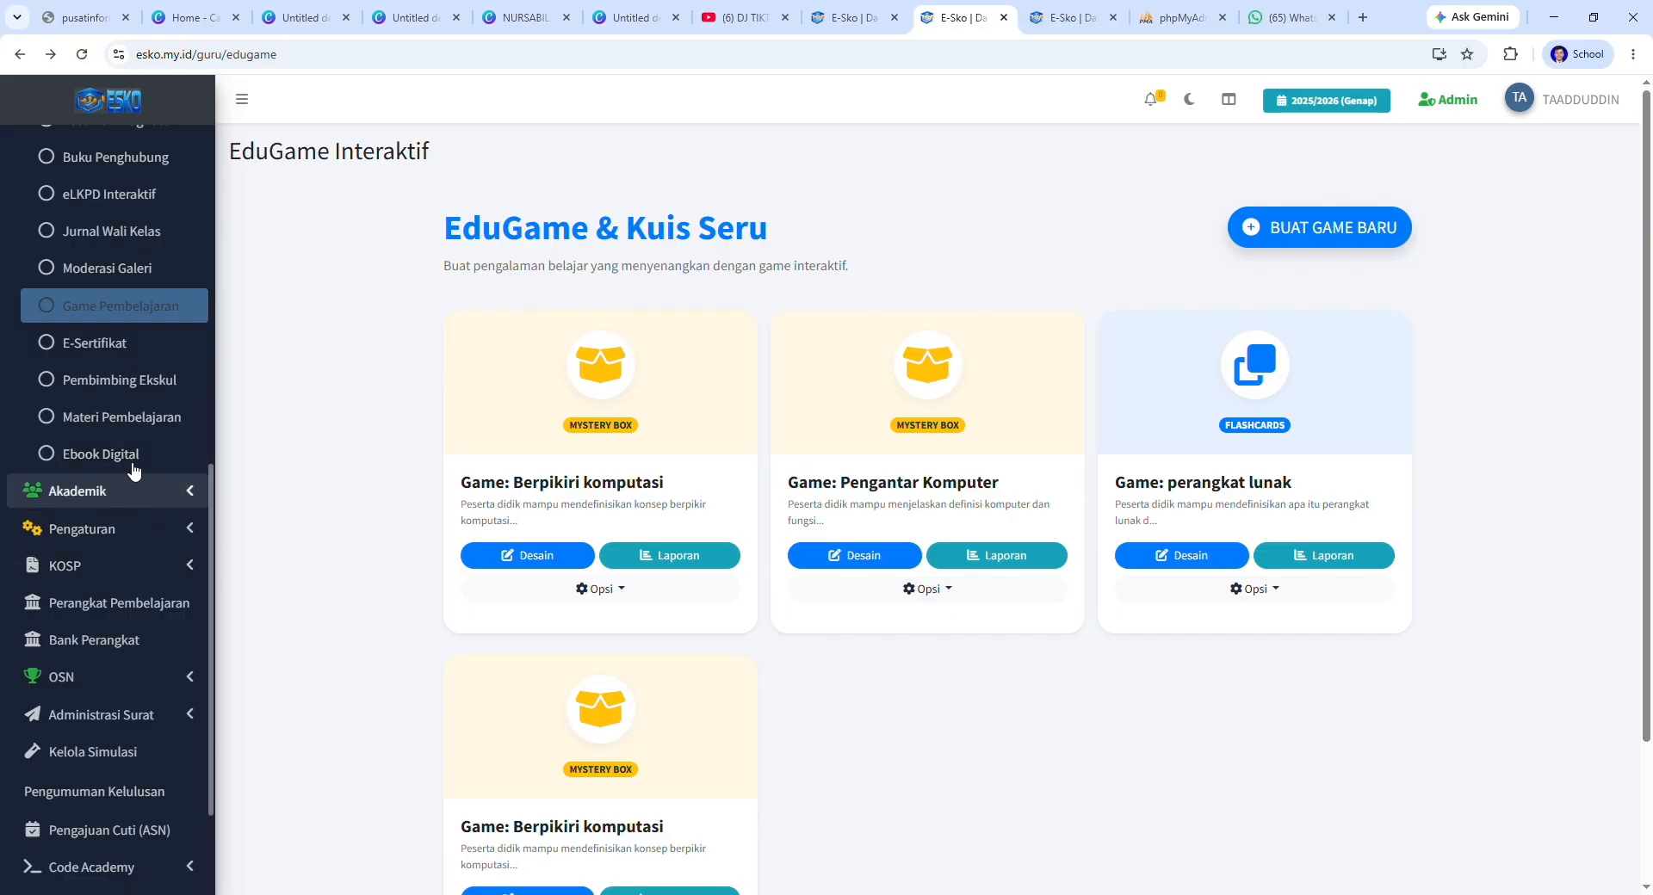
click(146, 381)
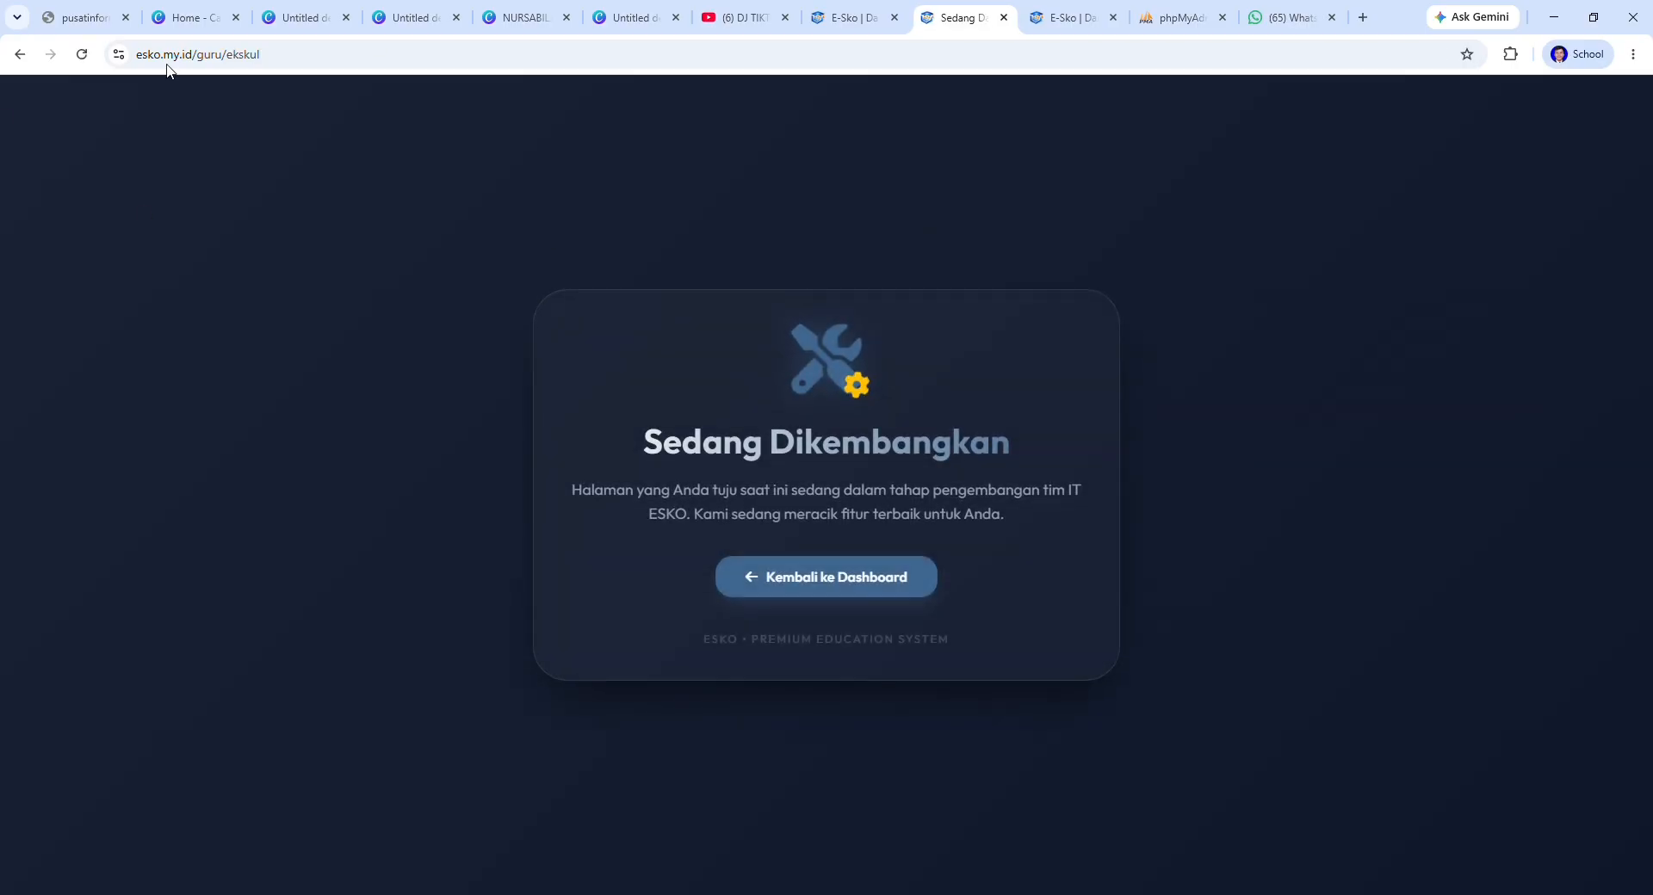
click(19, 54)
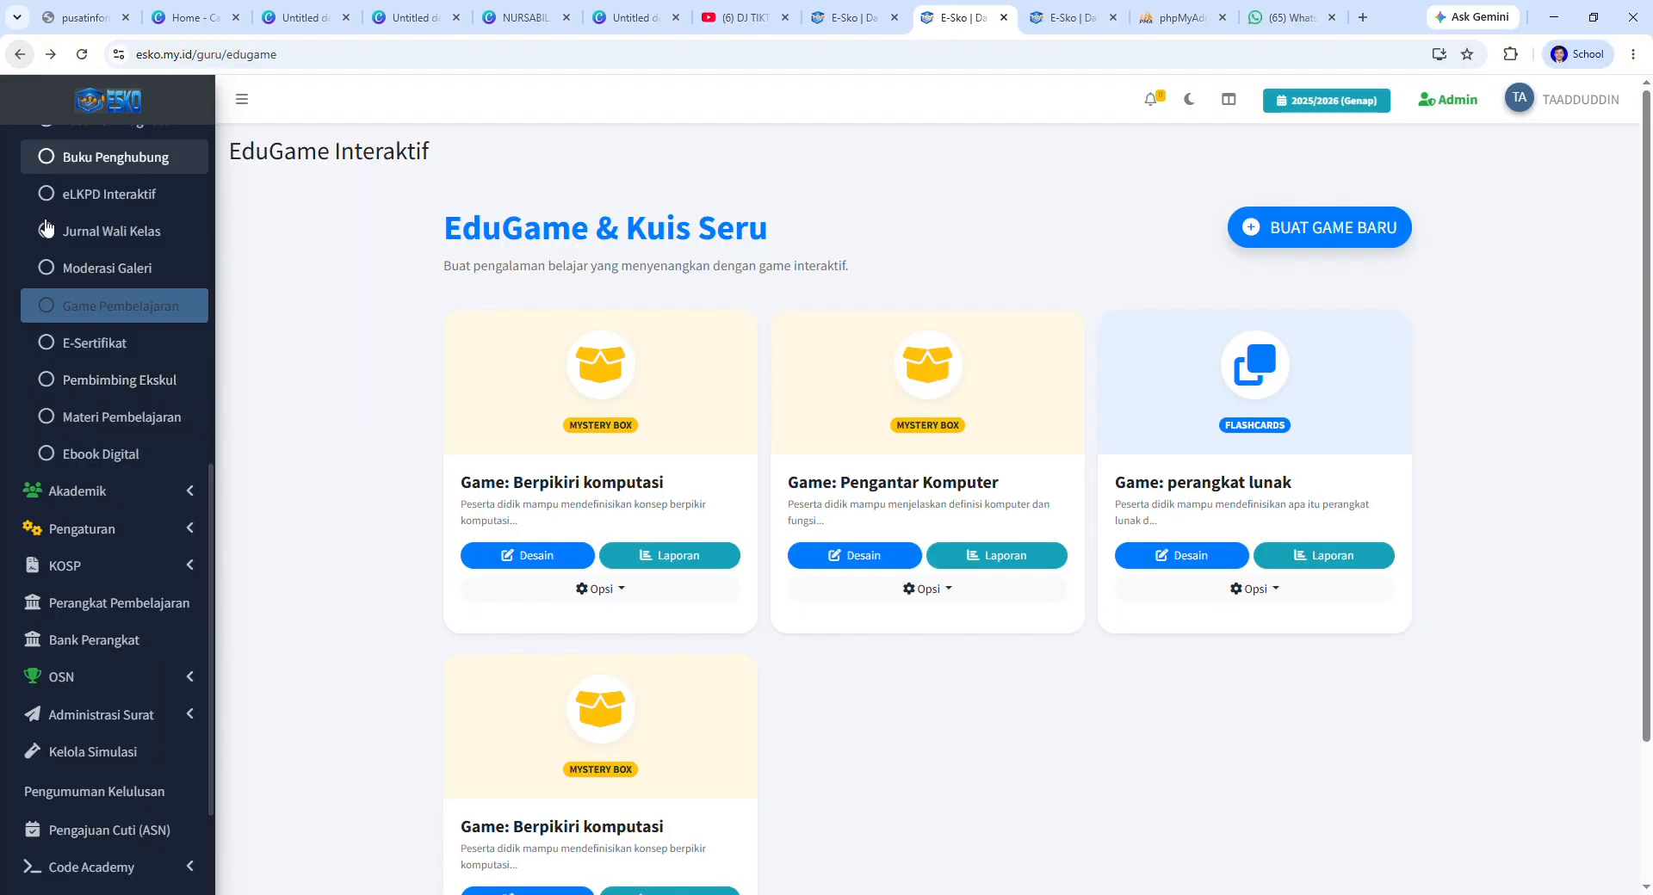
Step: Open the Materi Pembelajaran page and highlight its heading above the list of learning materials
click(138, 416)
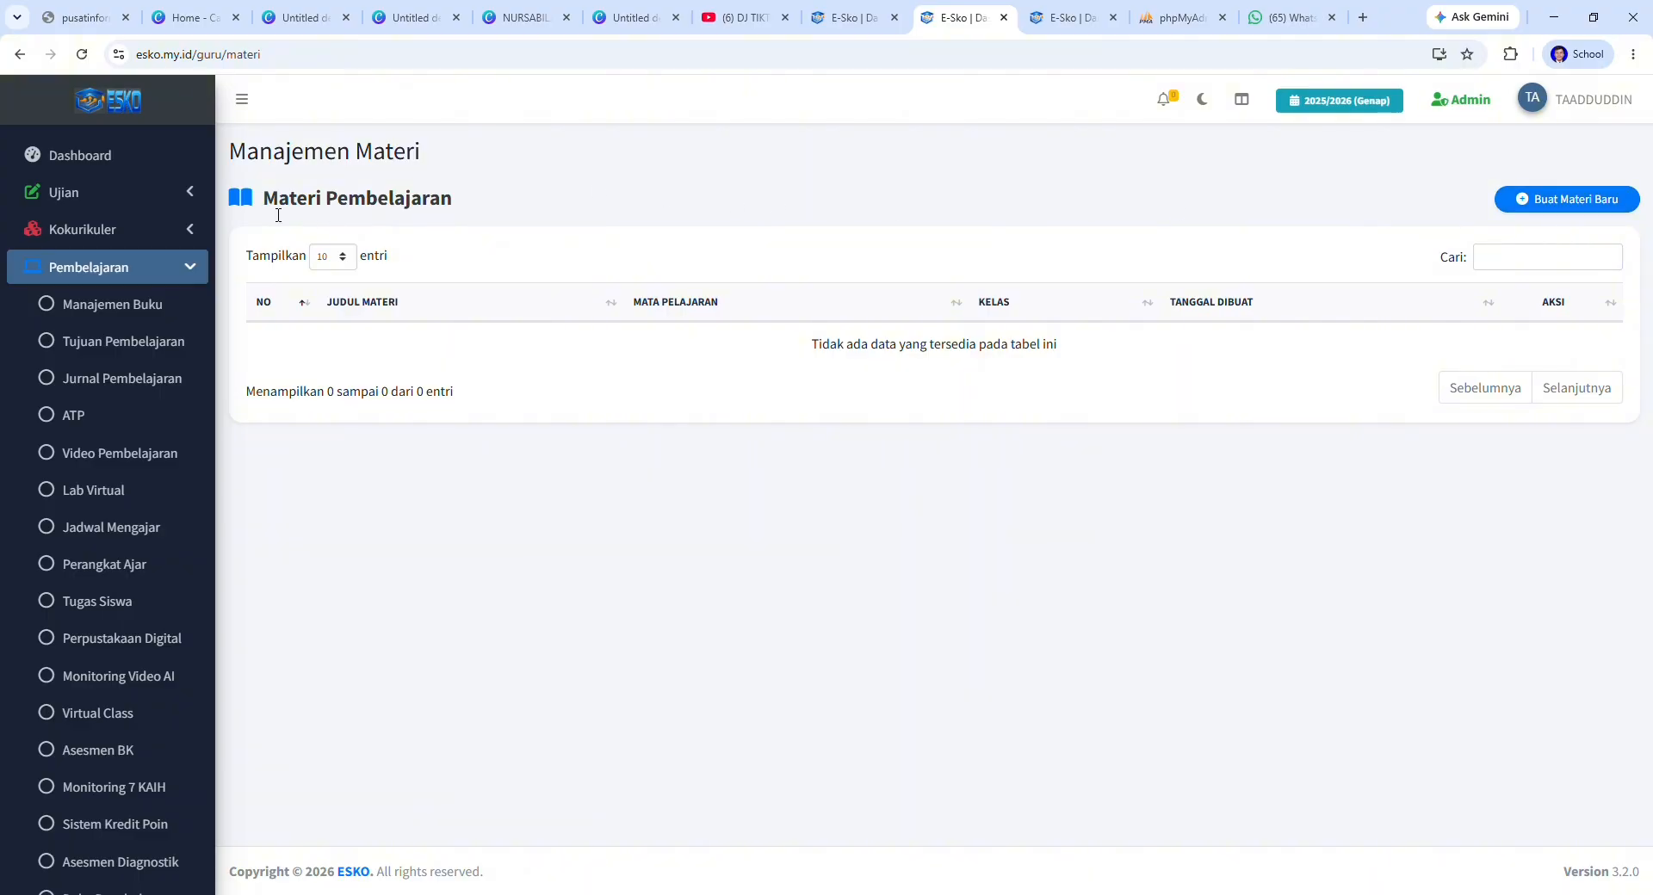
drag(278, 215, 465, 207)
Step: Open the Ebook Digital page under Pembelajaran and look at its E-Book Management list
scroll(162, 717, down, 3)
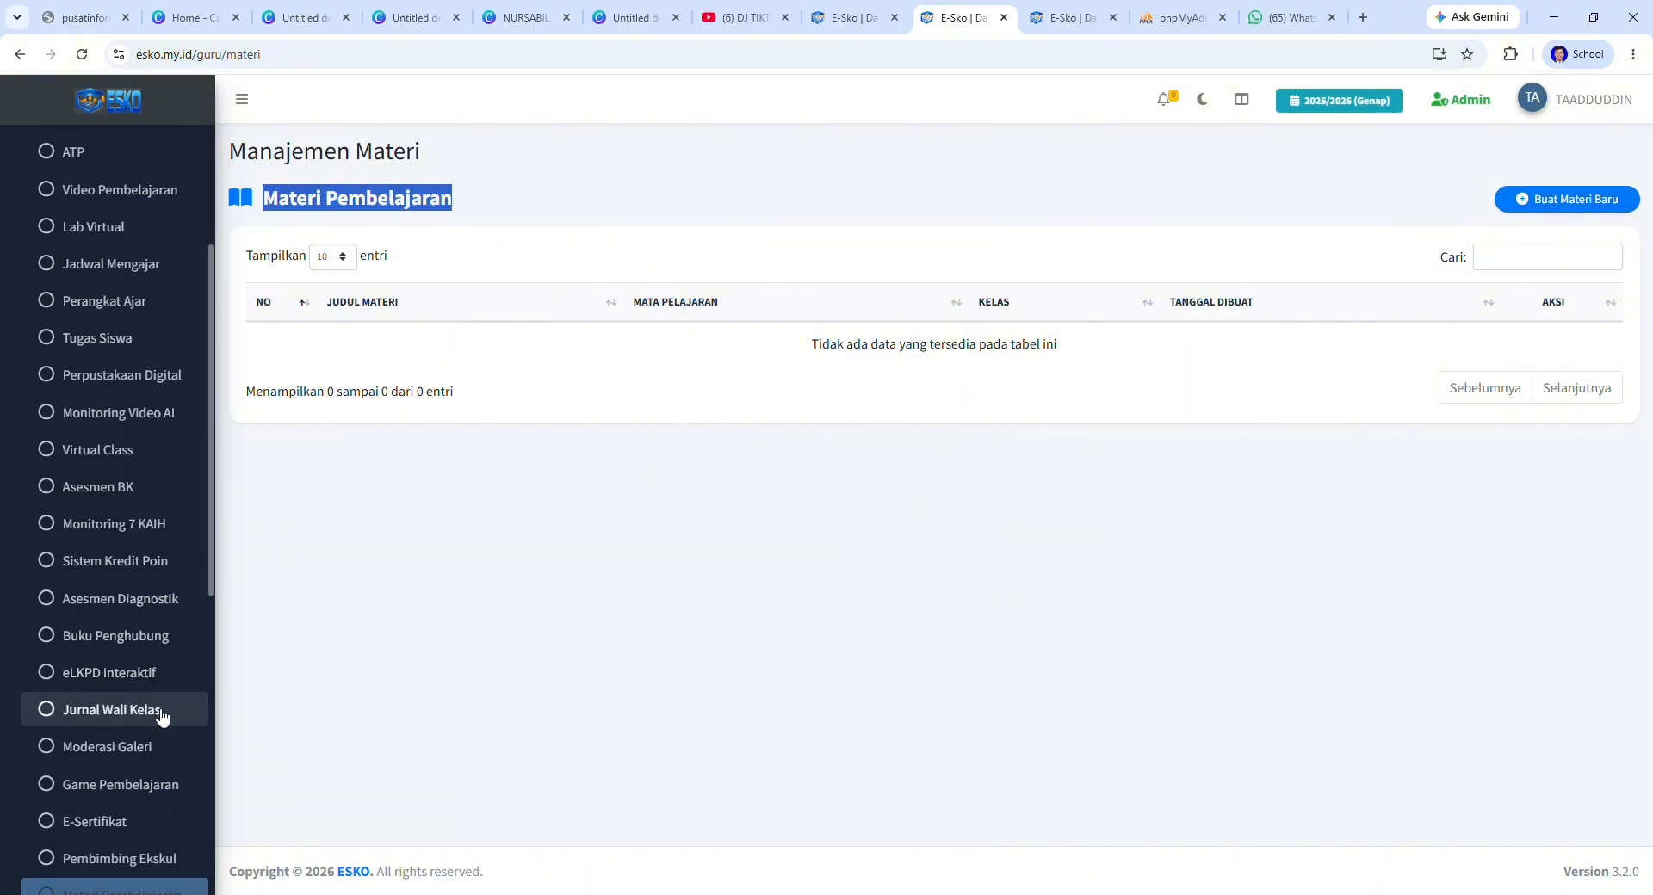
scroll(164, 718, down, 7)
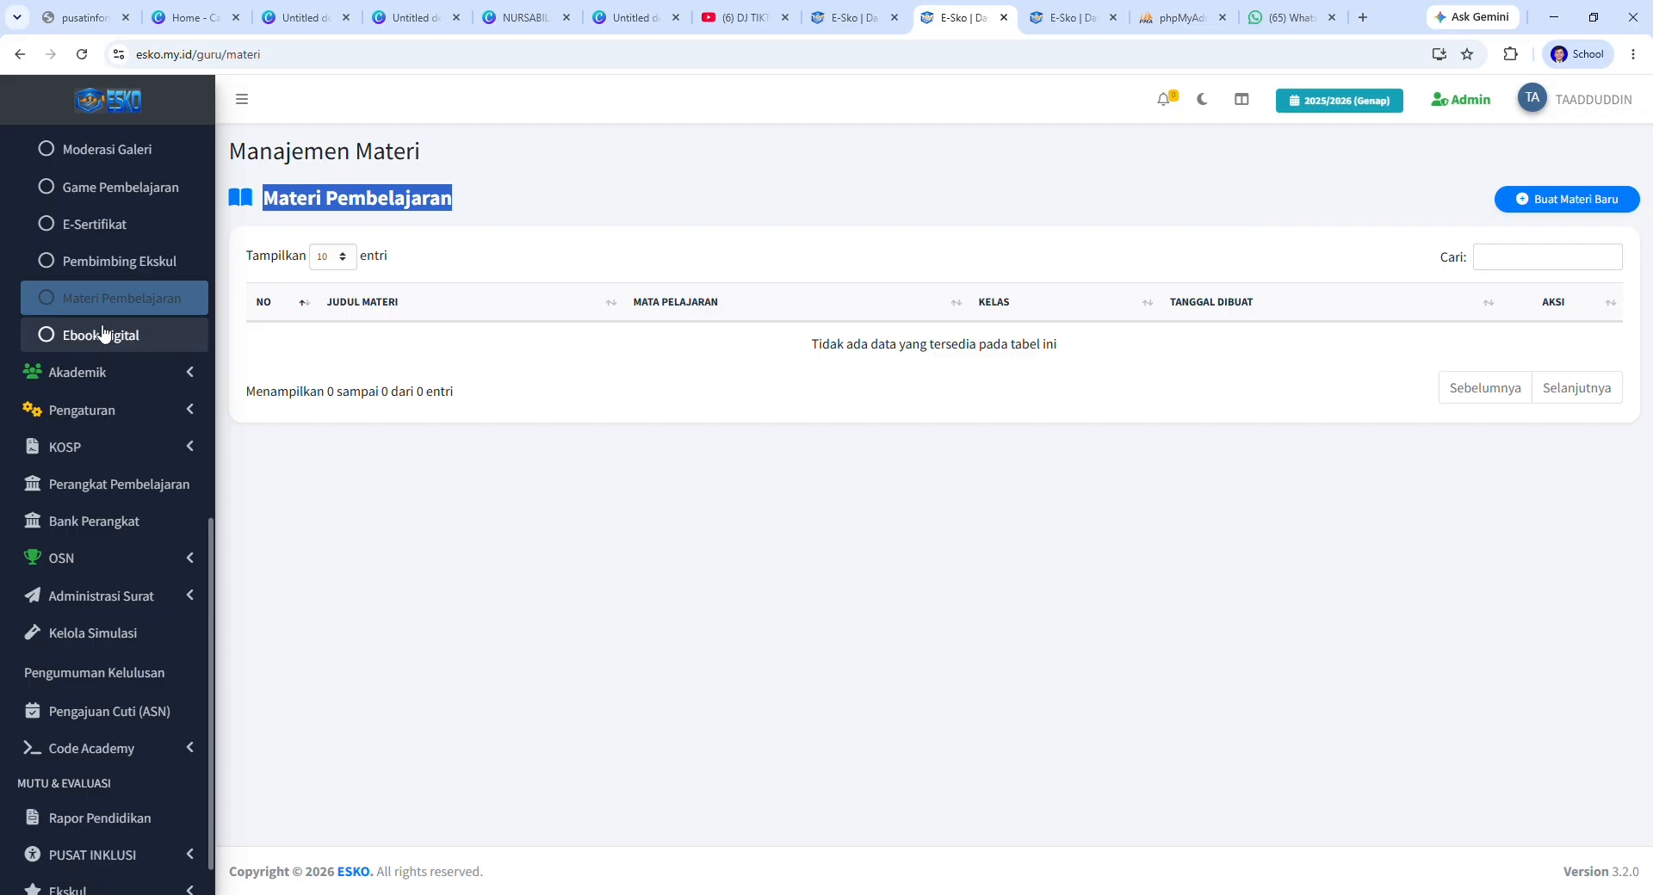
click(101, 333)
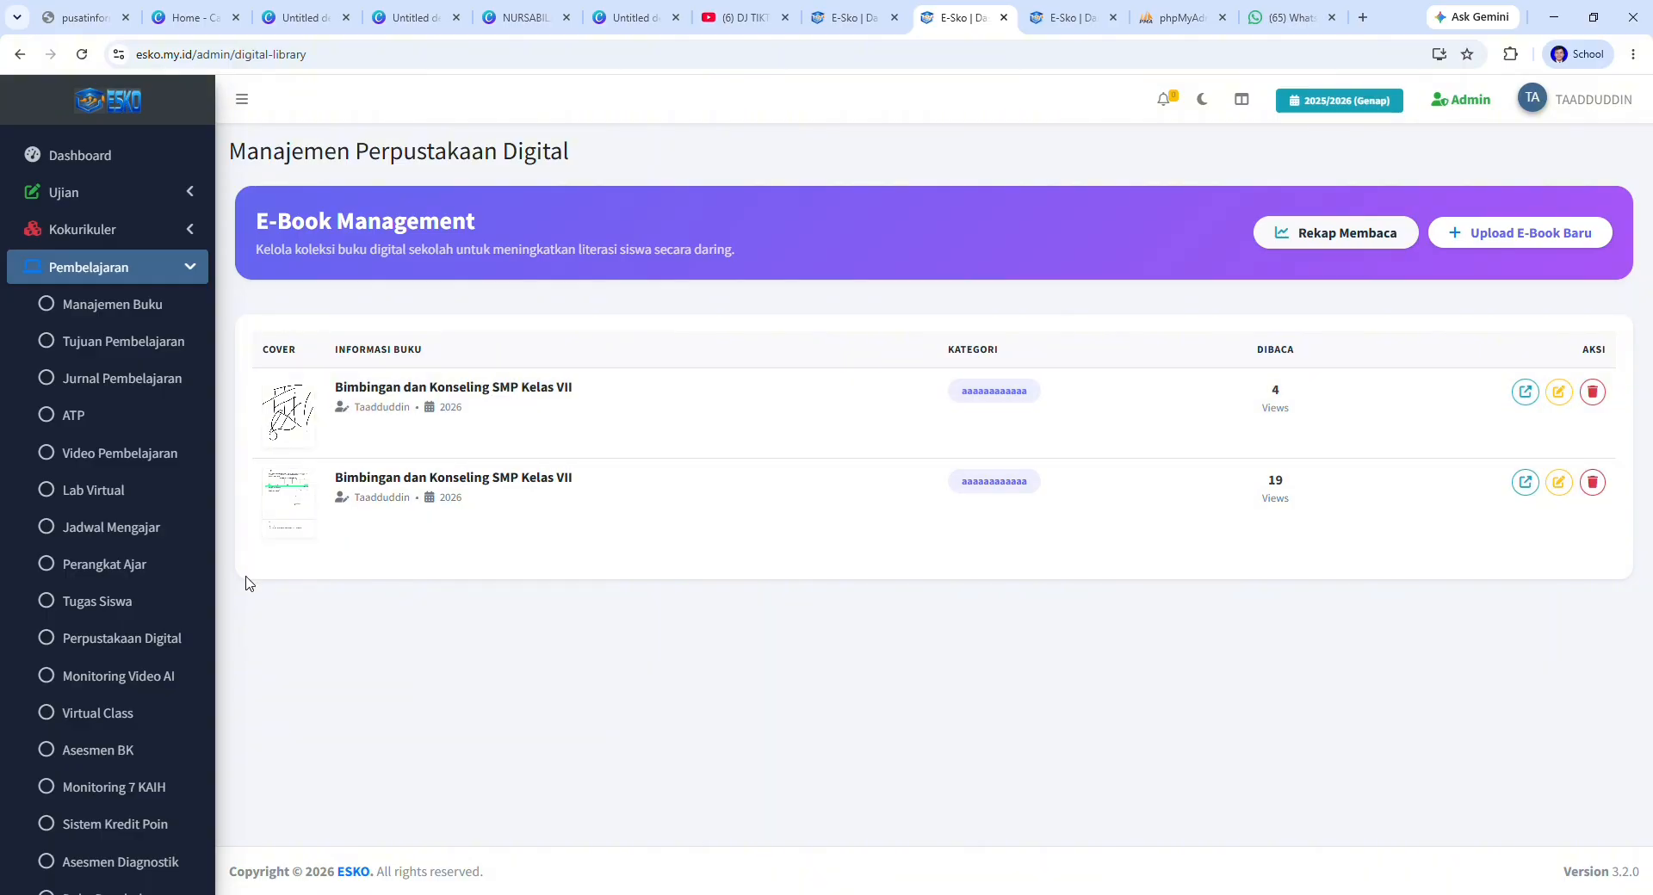
Step: Collapse the Pembelajaran group, expand Akademik and look through the full list of its modules
scroll(156, 816, down, 1)
scroll(157, 815, down, 7)
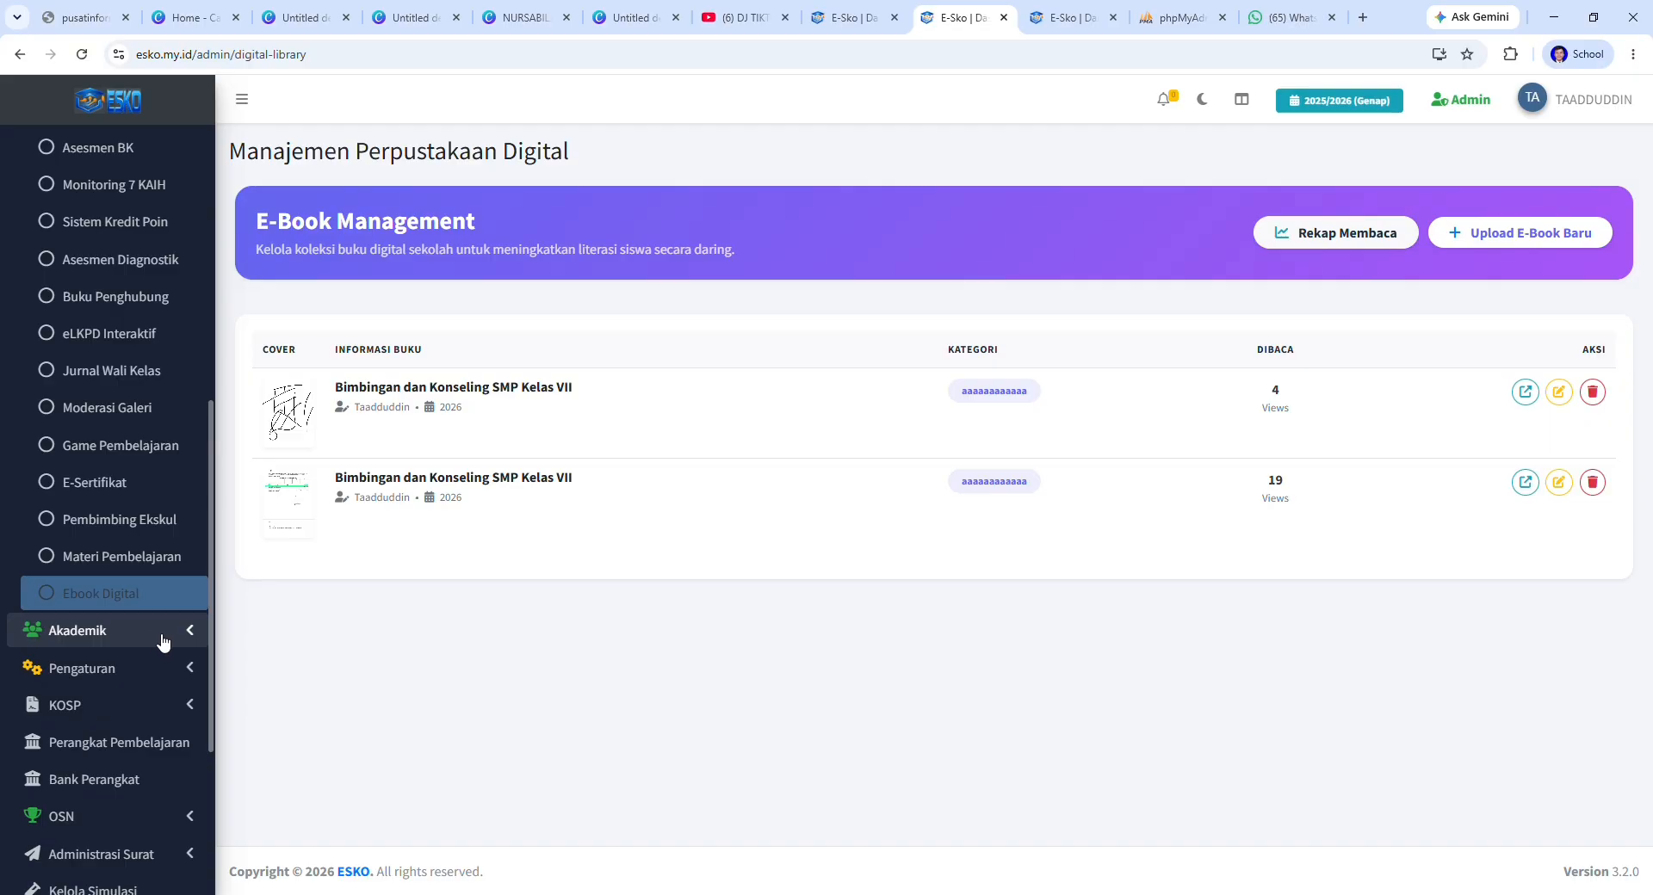
scroll(168, 639, up, 7)
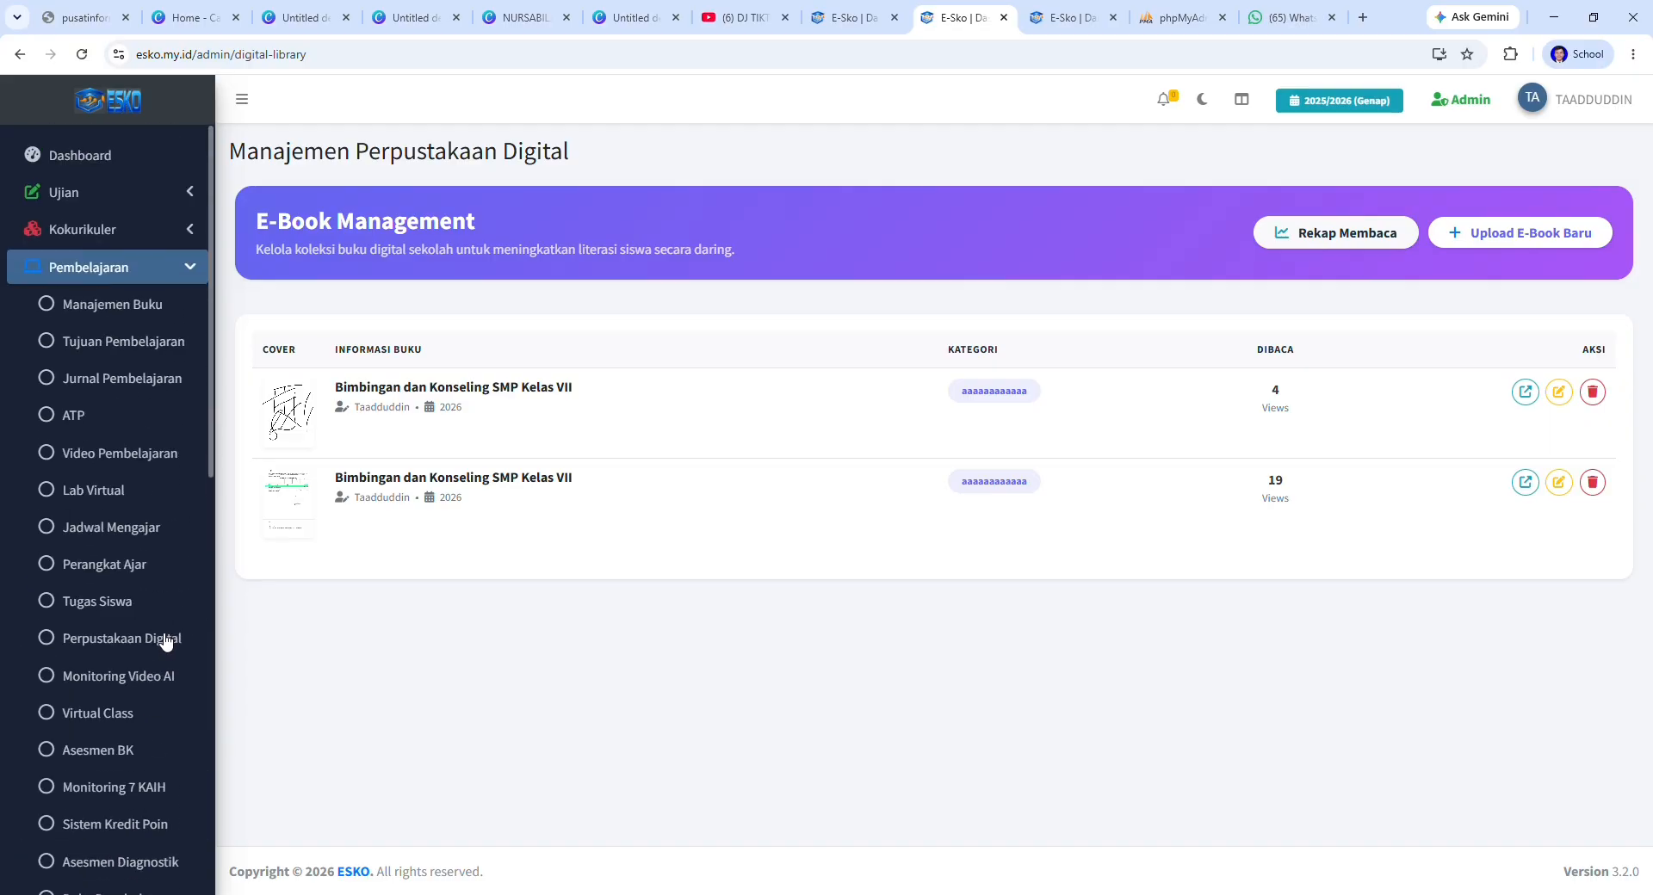
click(156, 272)
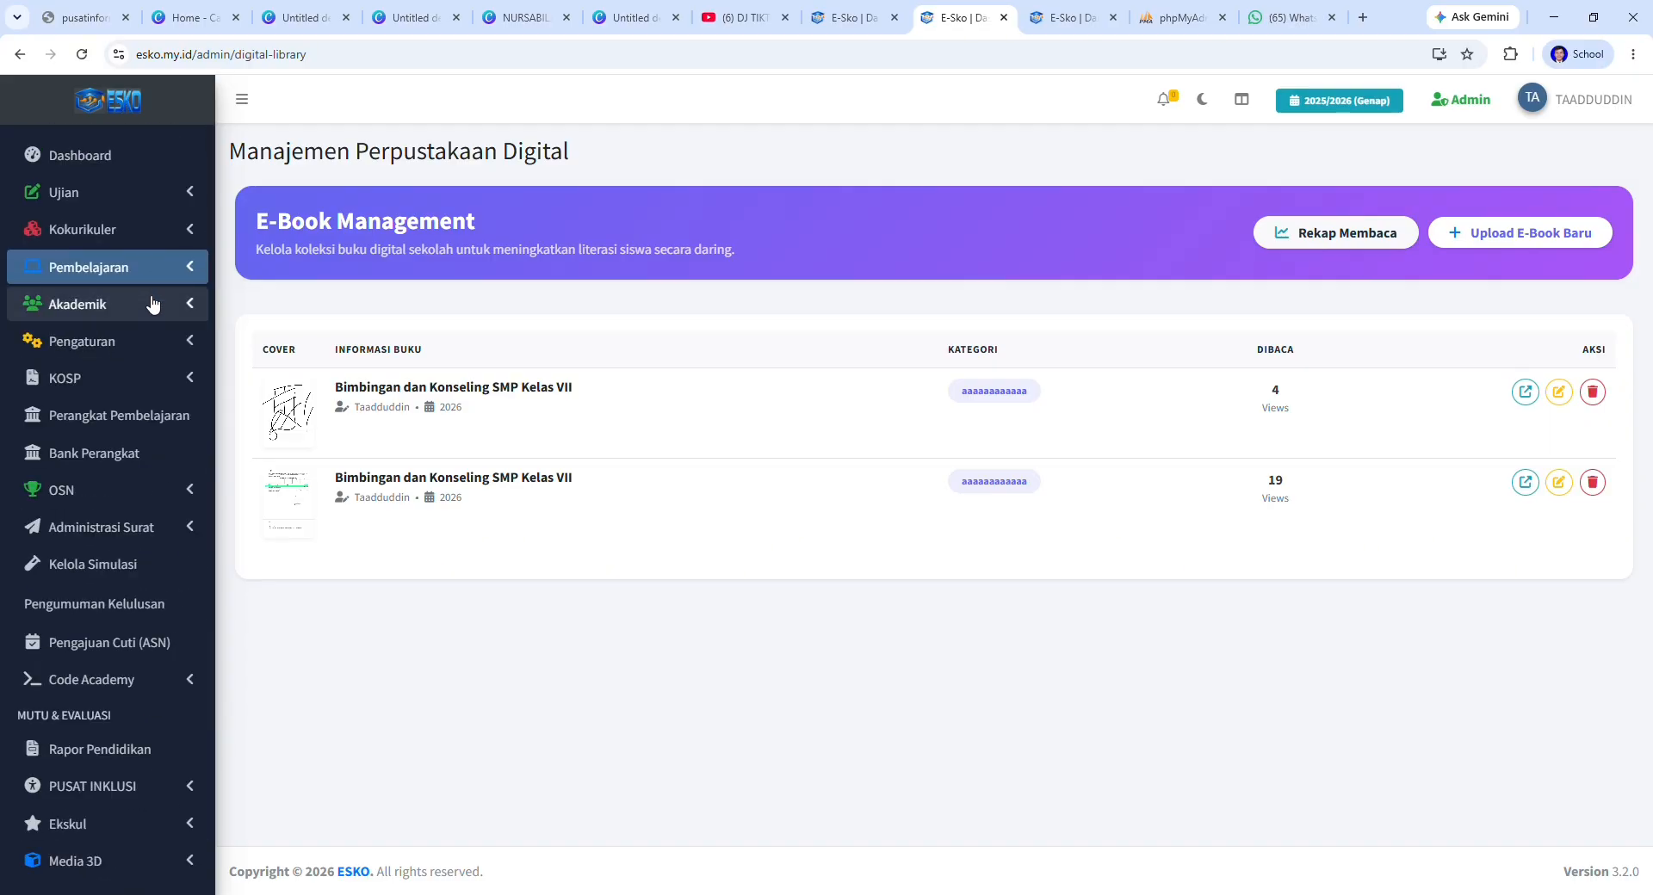
click(153, 305)
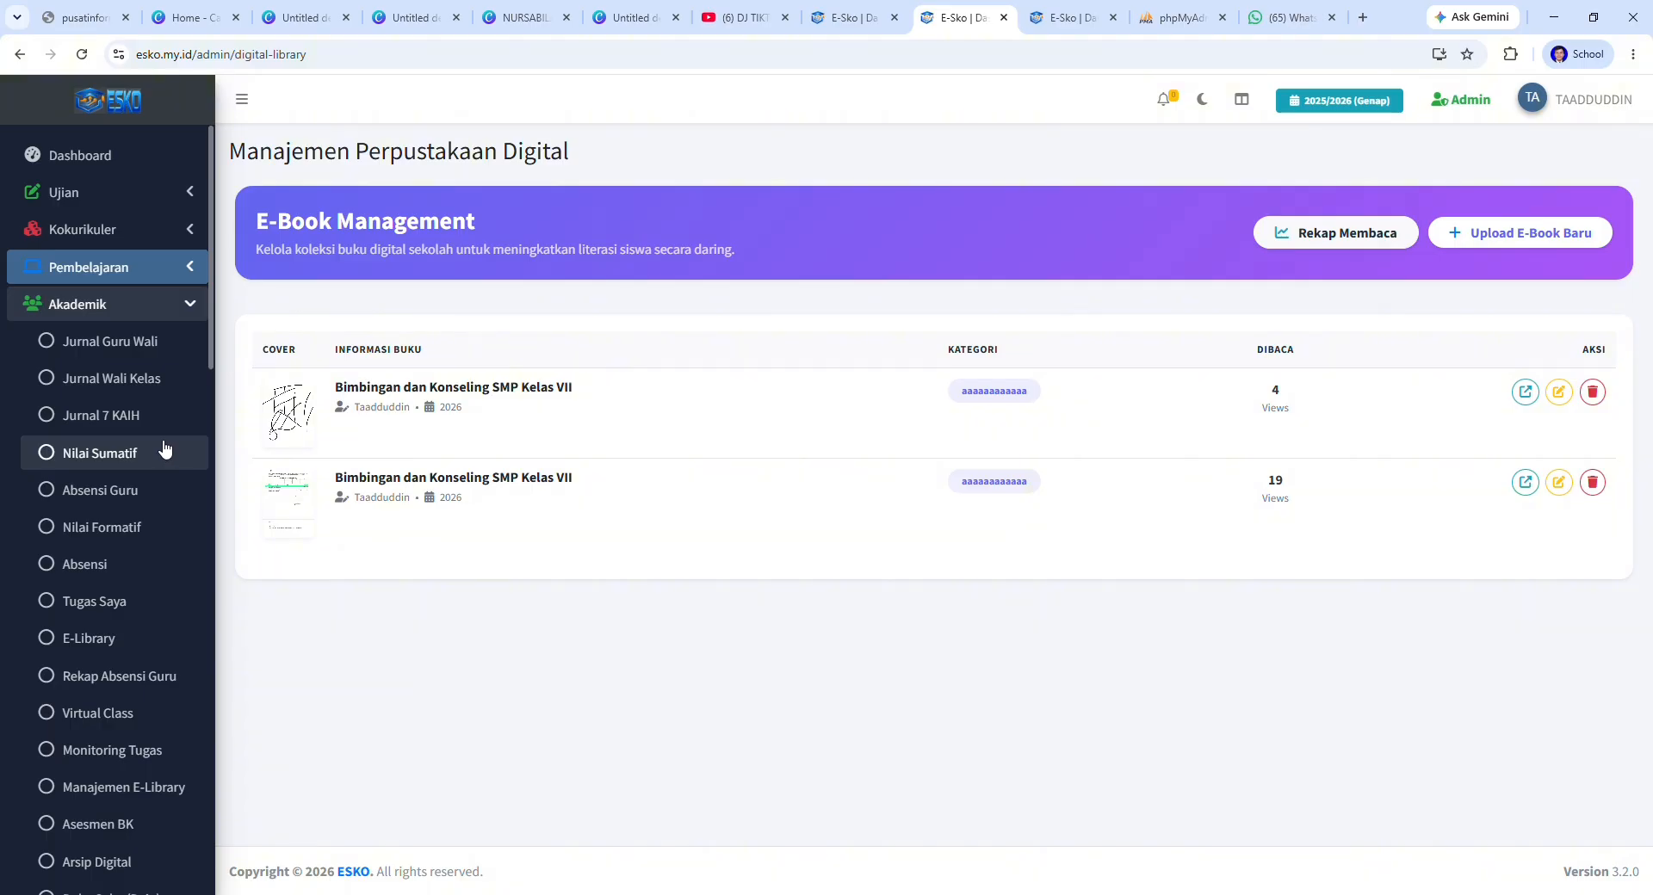
scroll(165, 448, down, 10)
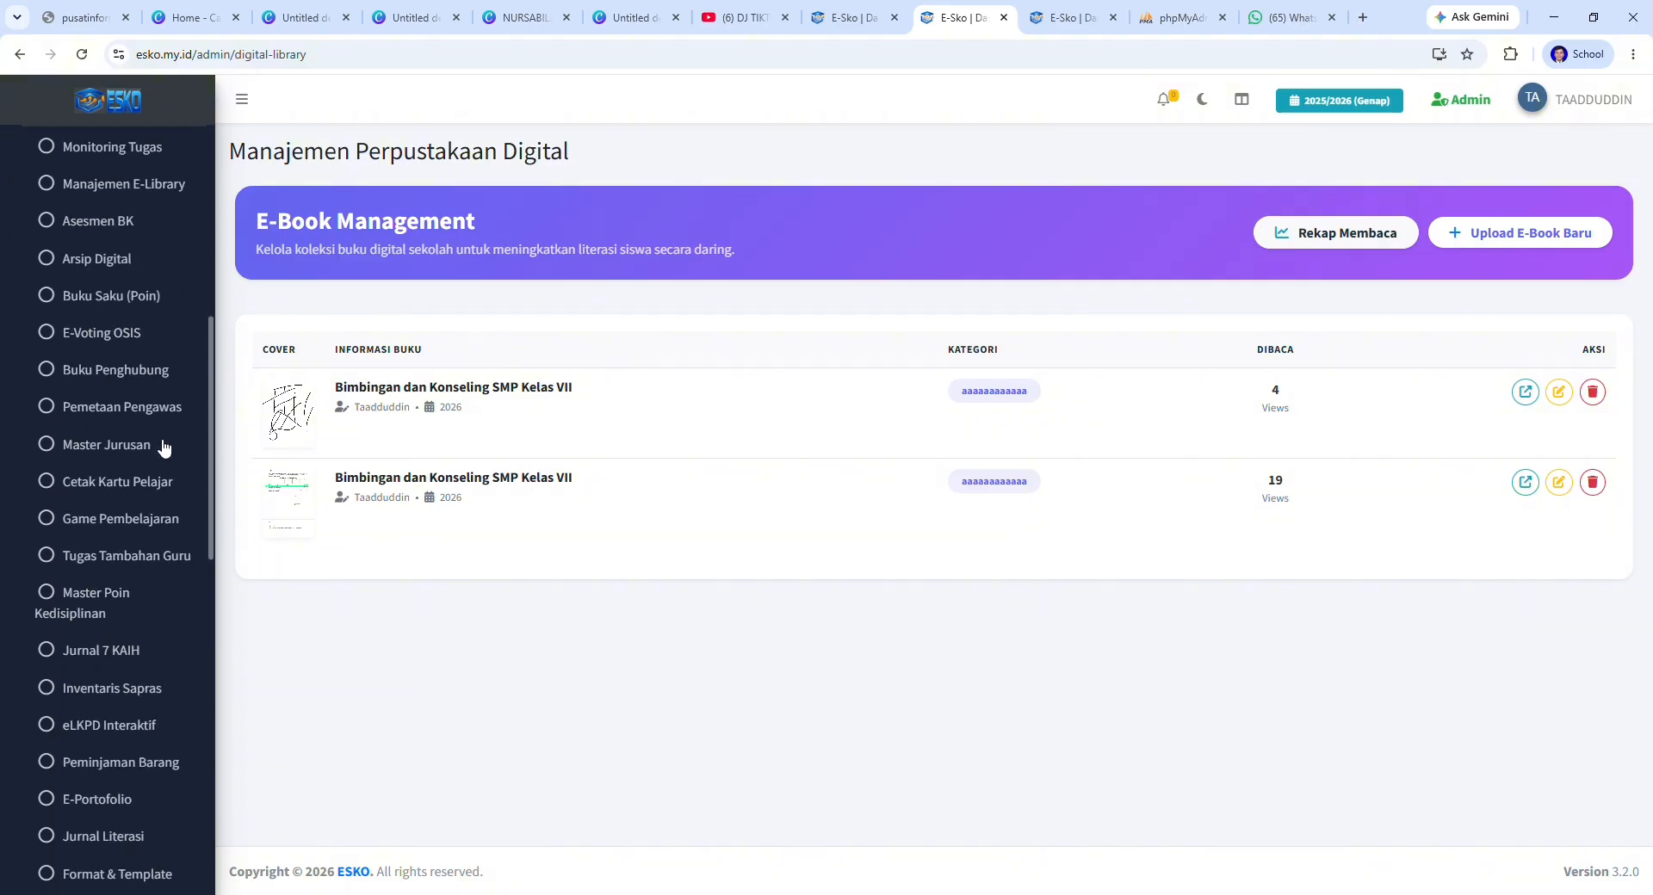
scroll(165, 447, down, 8)
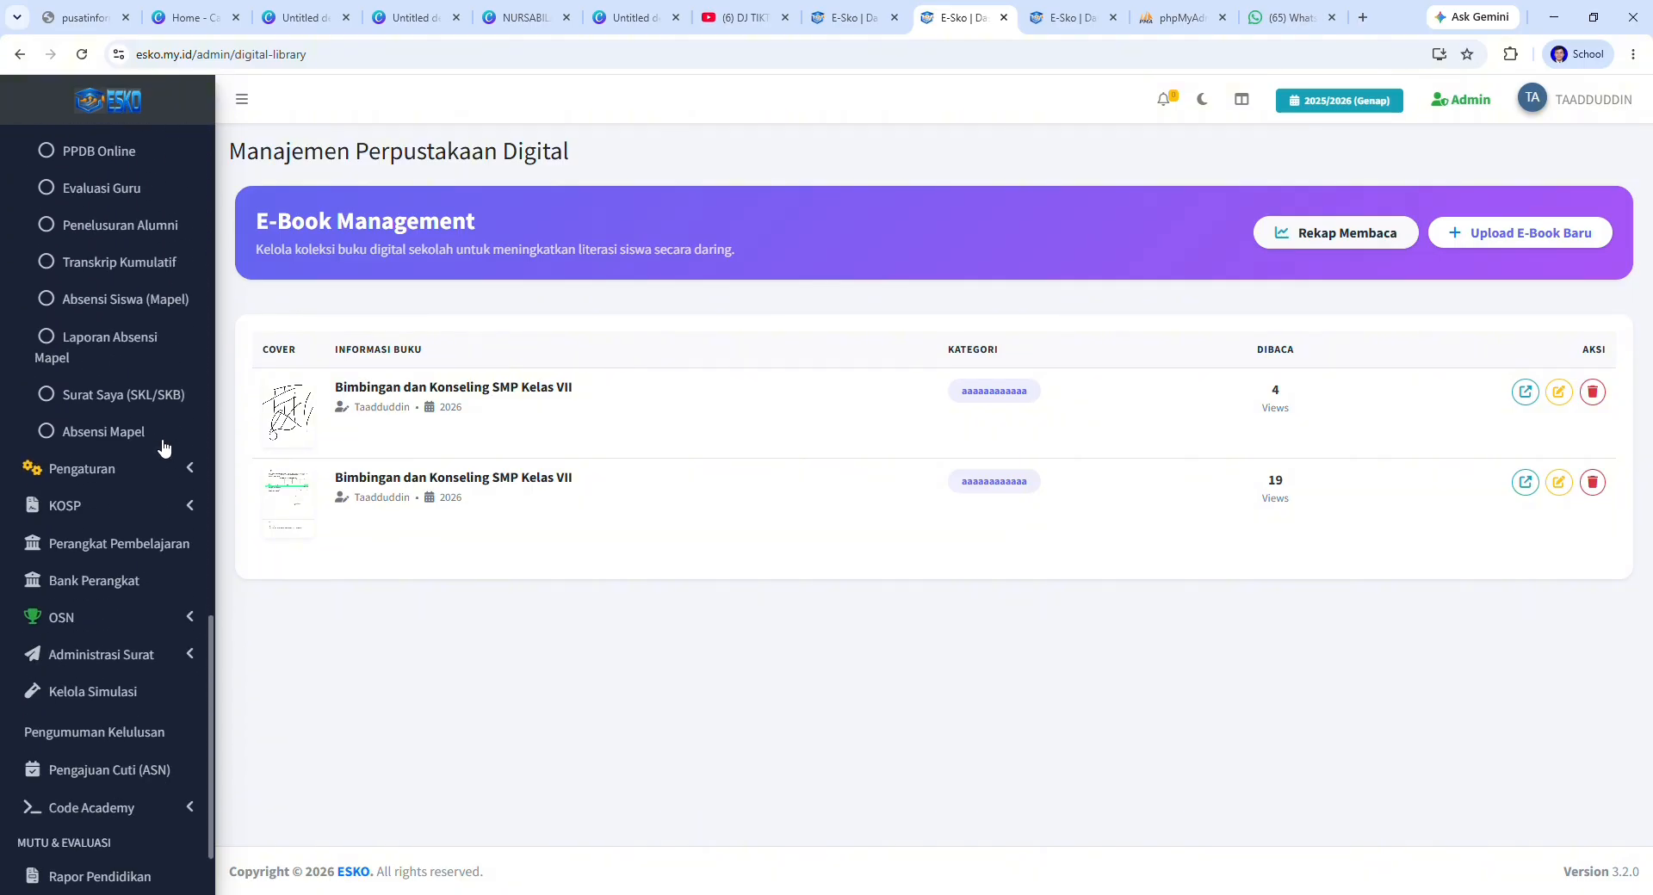
scroll(165, 447, up, 15)
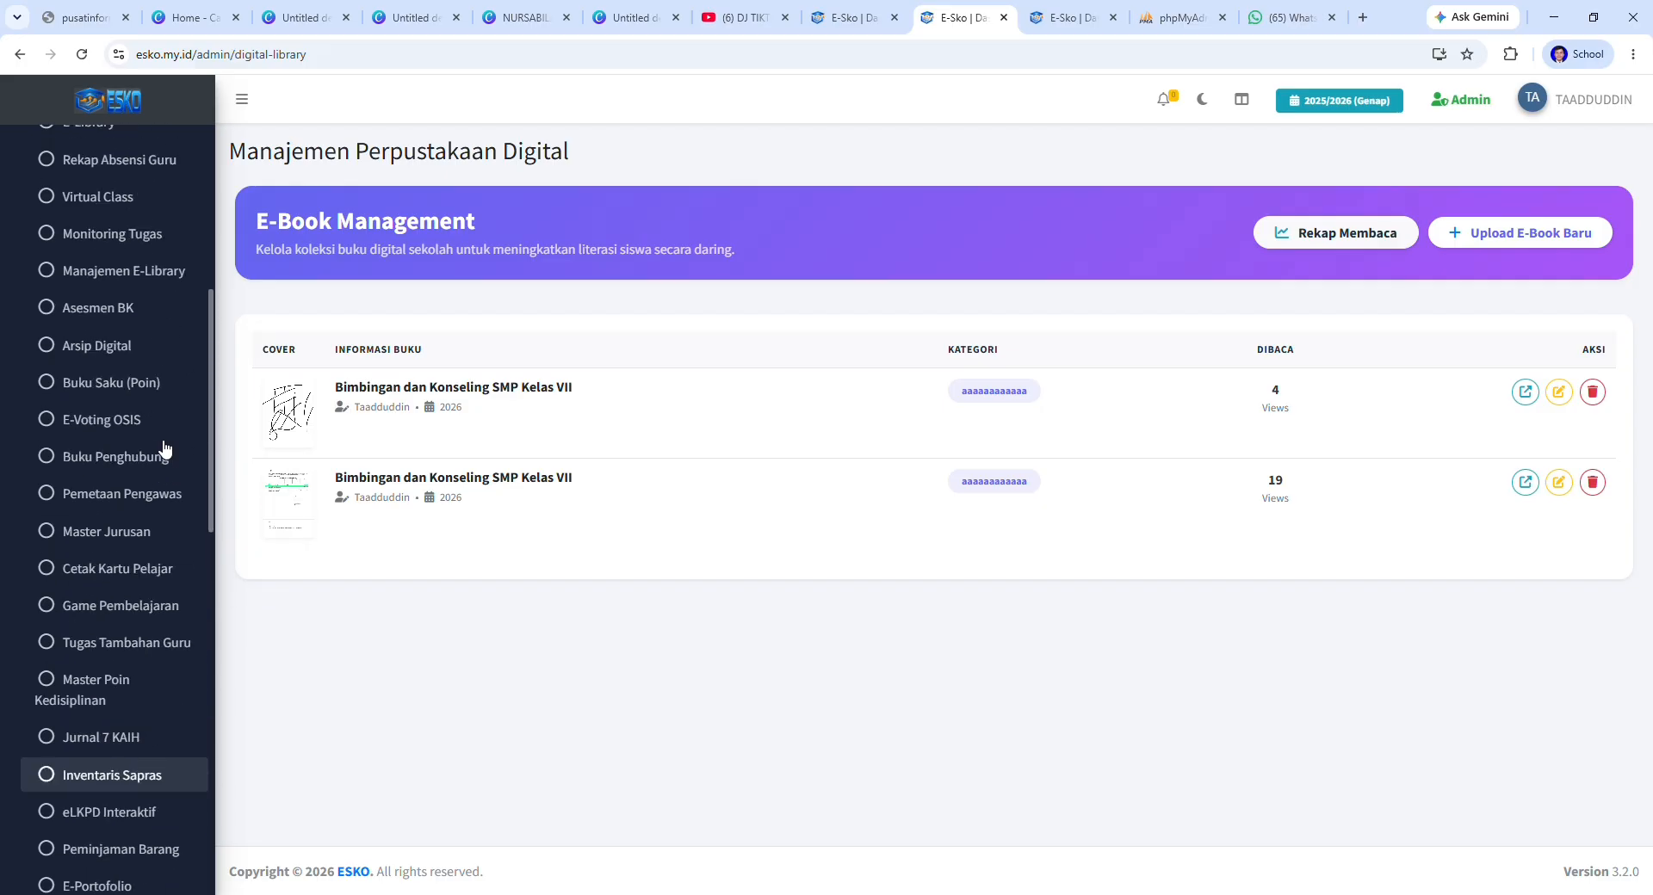
scroll(165, 449, up, 5)
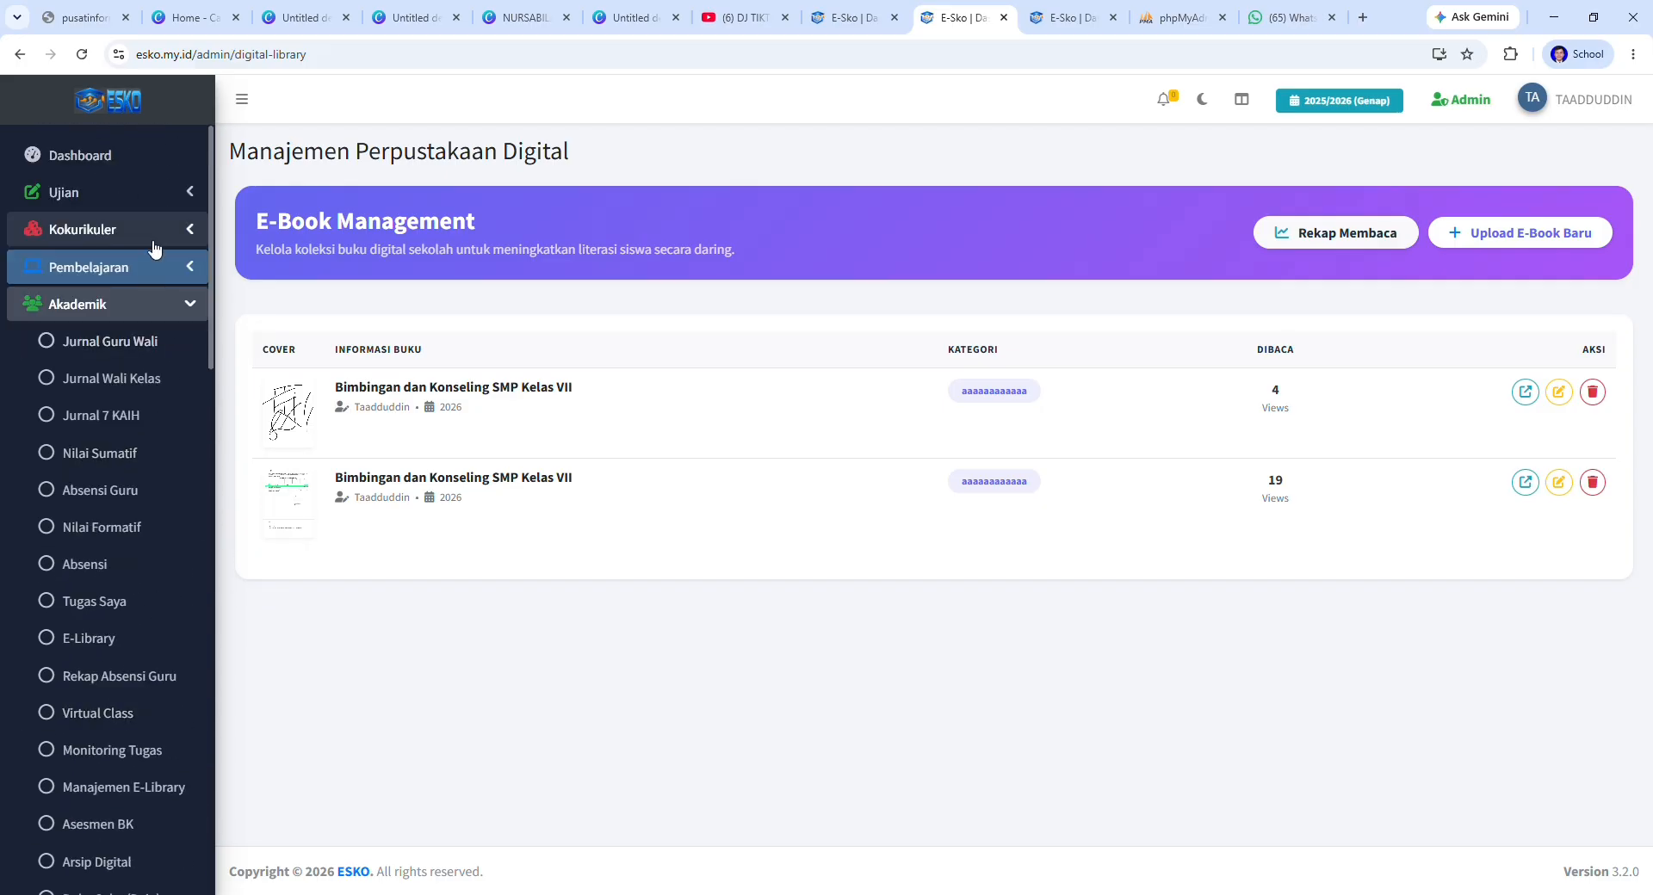
Step: Open the Jurnal Guru Wali page under Akademik and collapse the Pembelajaran group
click(147, 342)
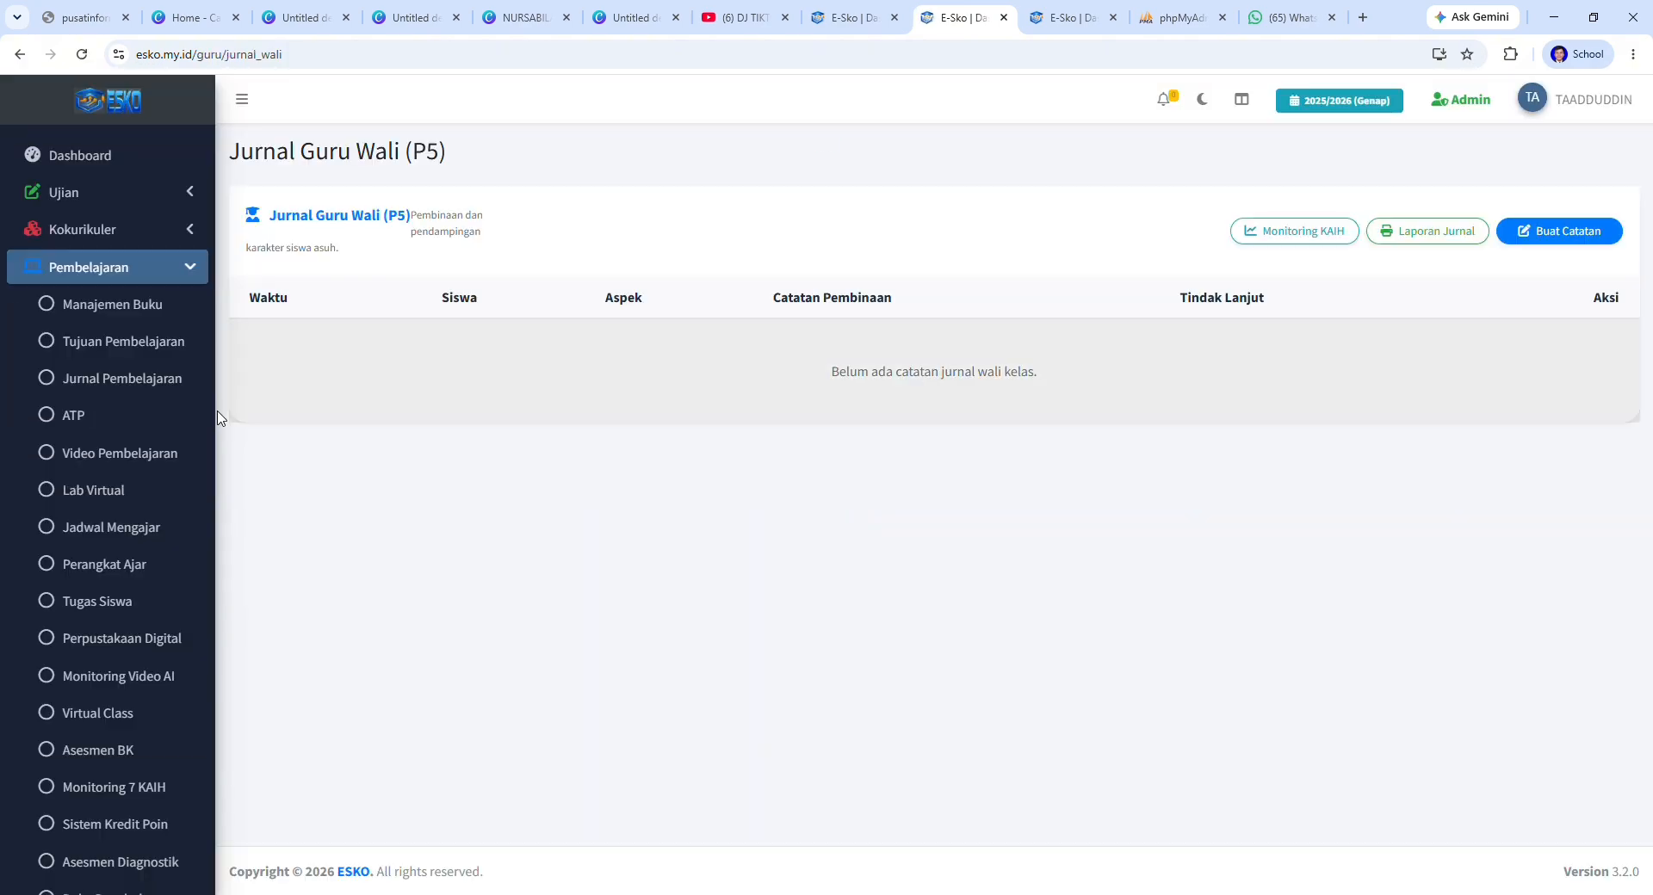
click(166, 273)
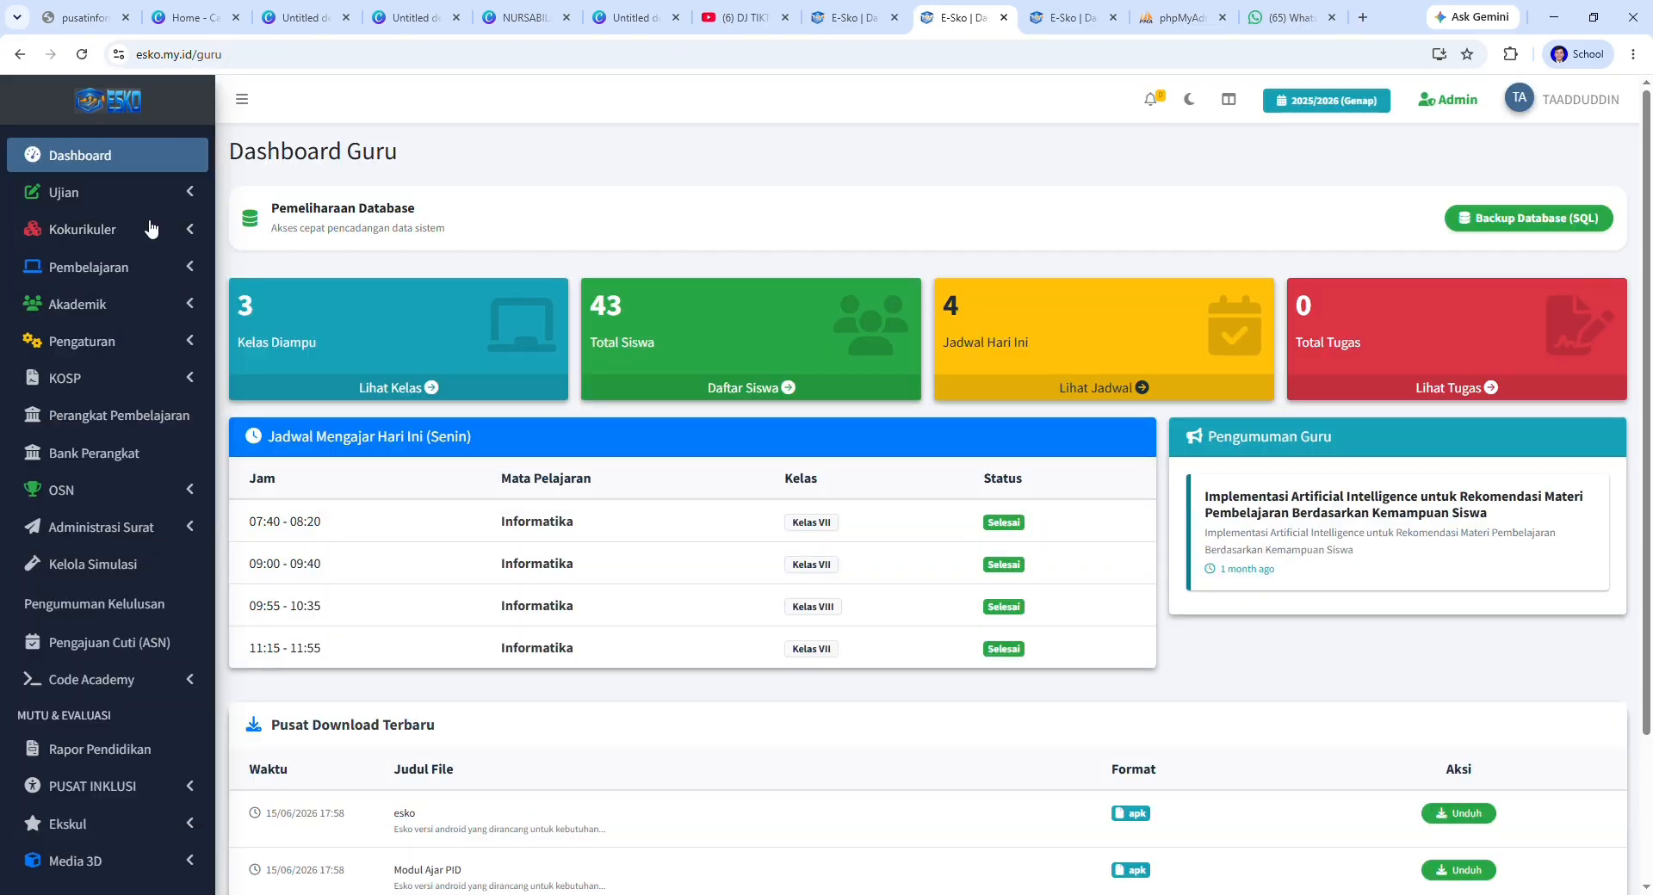
Step: Open the Jurnal 7 KAIH page under Akademik and look through the student list in Rekapitulasi Jurnal
scroll(116, 521, down, 1)
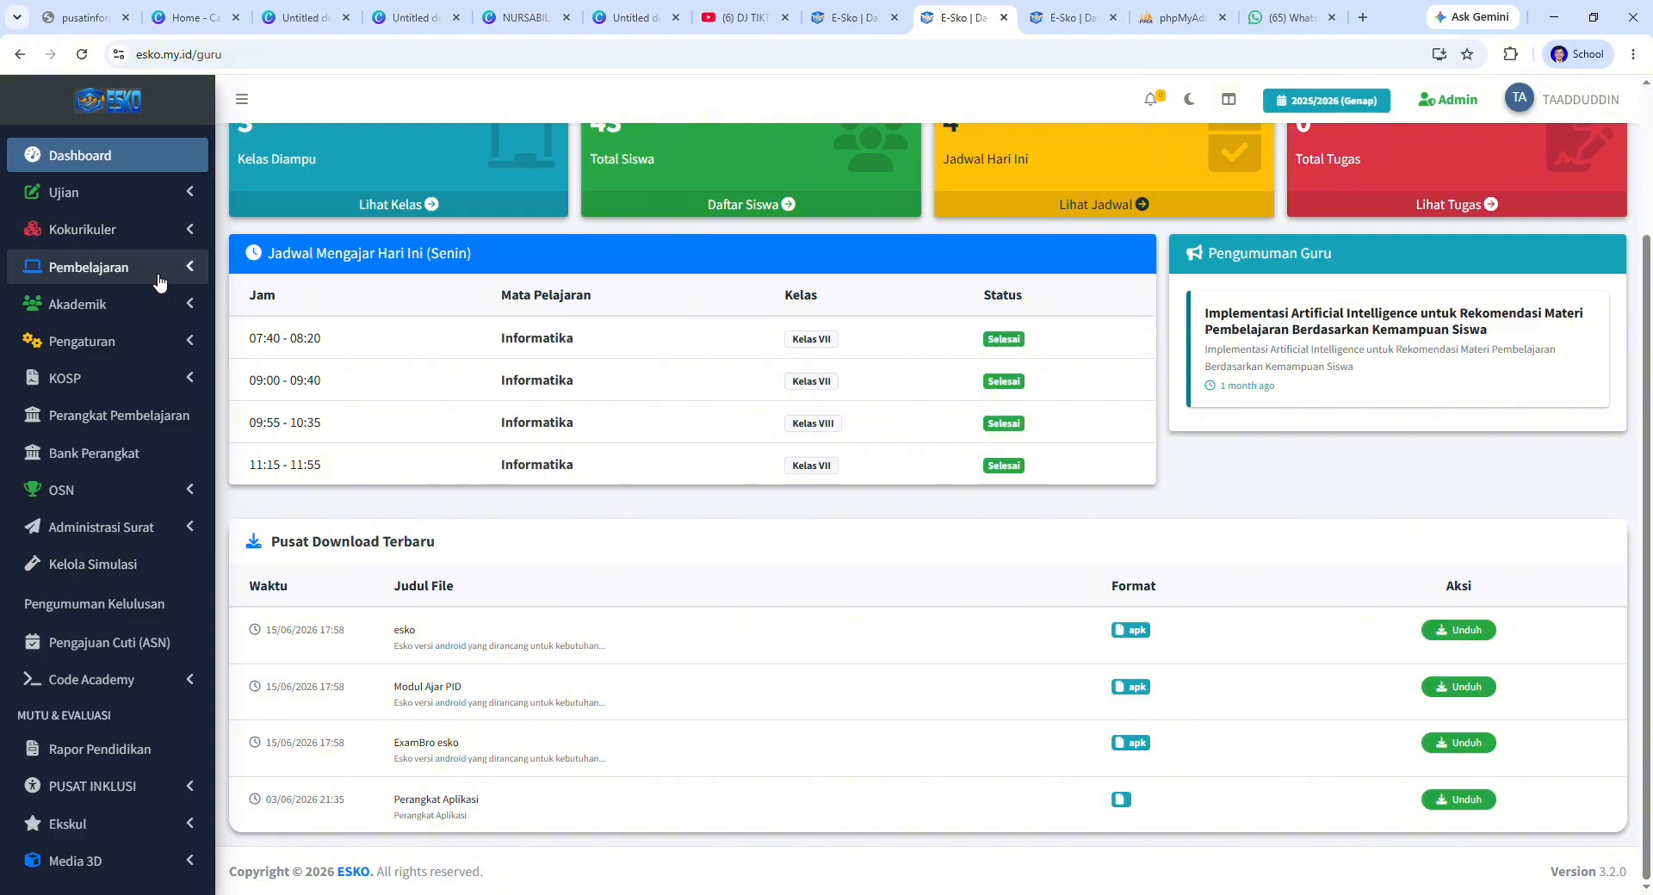
click(120, 304)
click(146, 415)
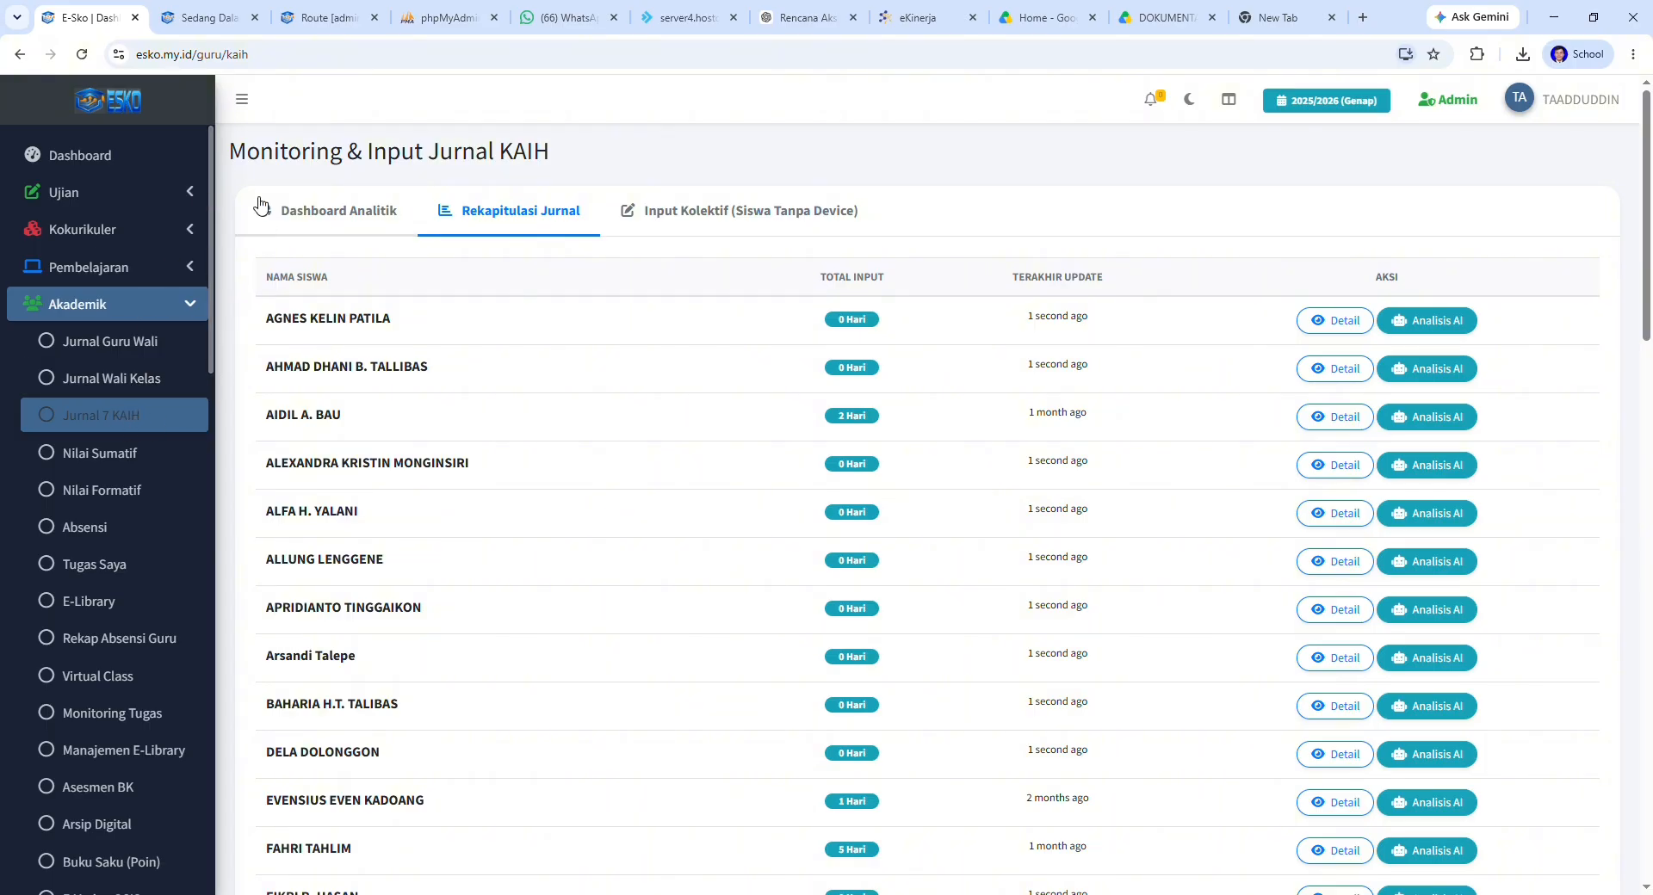
drag(239, 160, 645, 179)
click(720, 154)
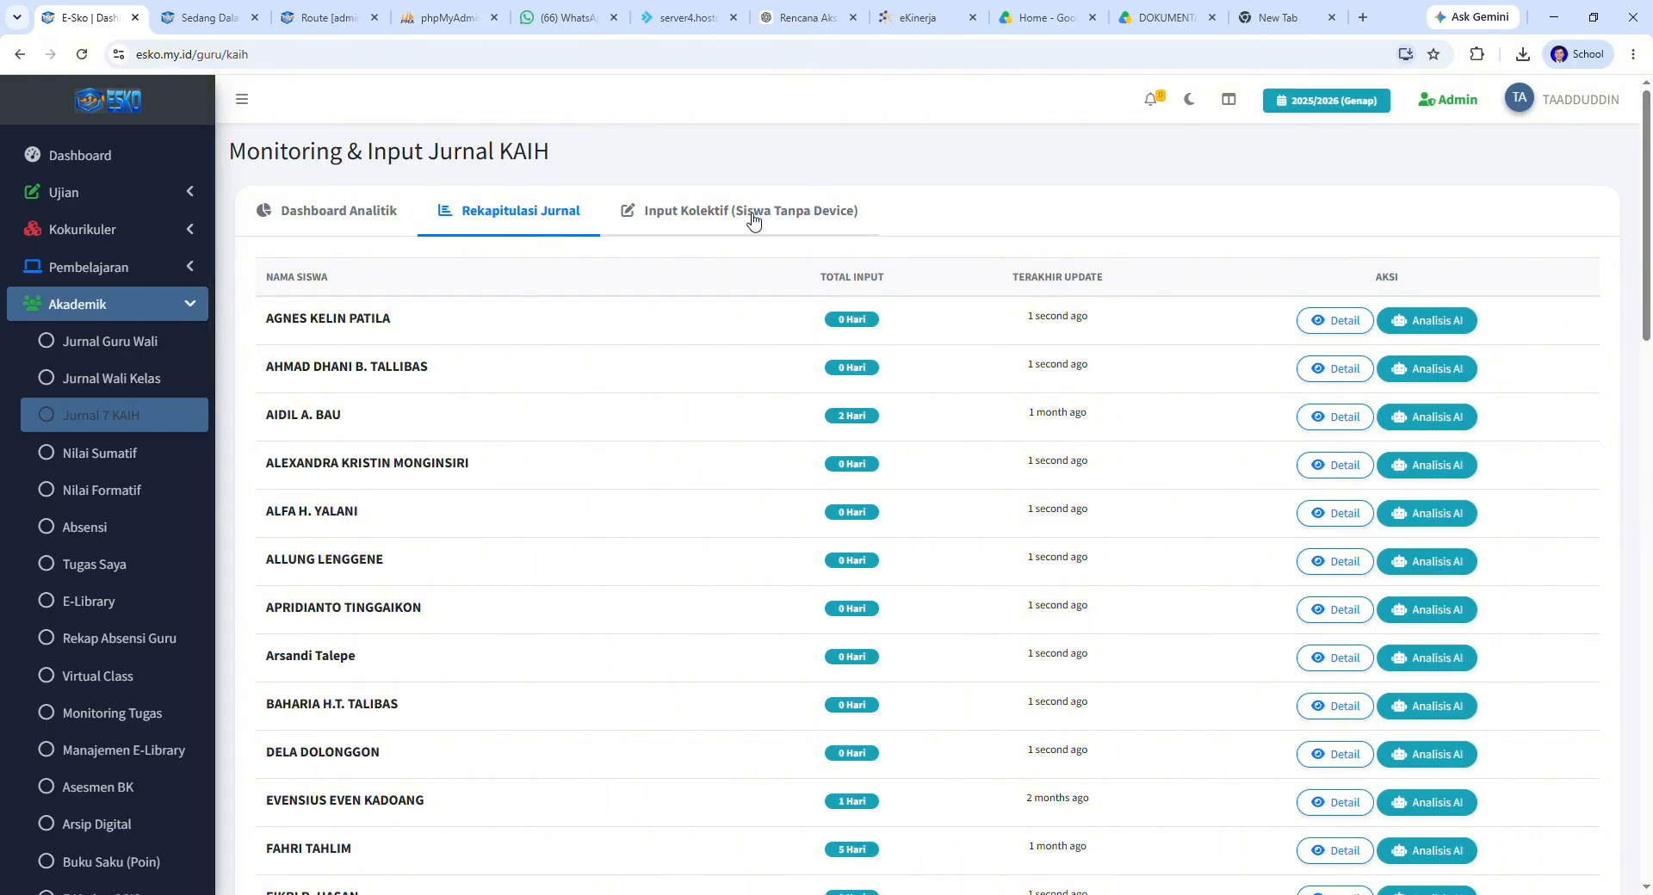
scroll(861, 723, down, 3)
scroll(857, 745, down, 3)
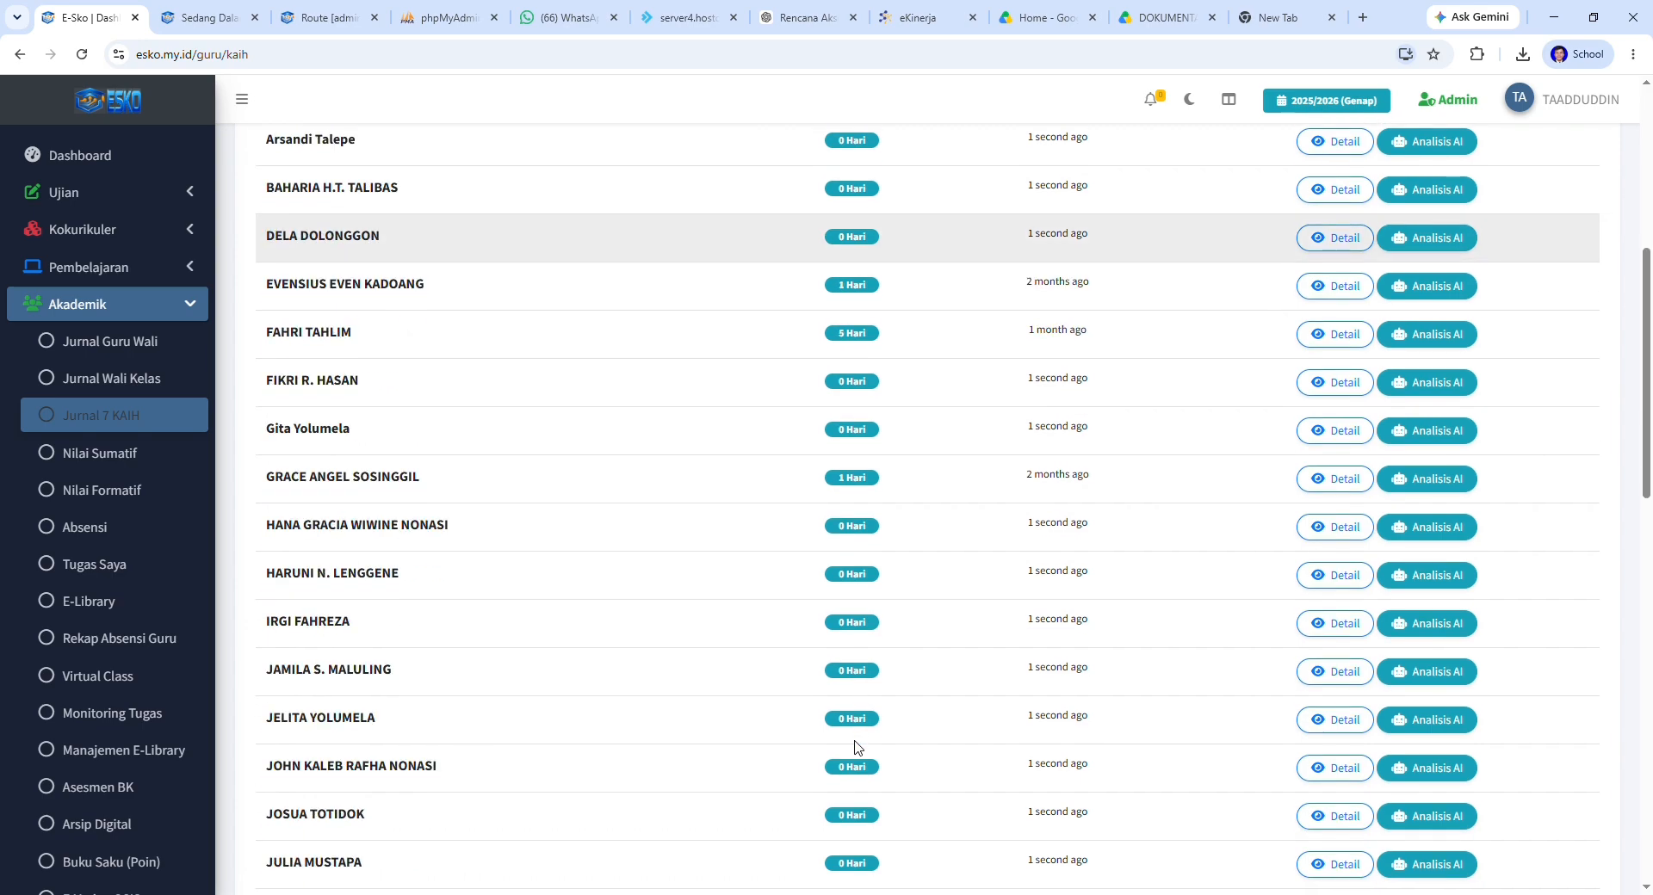
scroll(856, 749, up, 6)
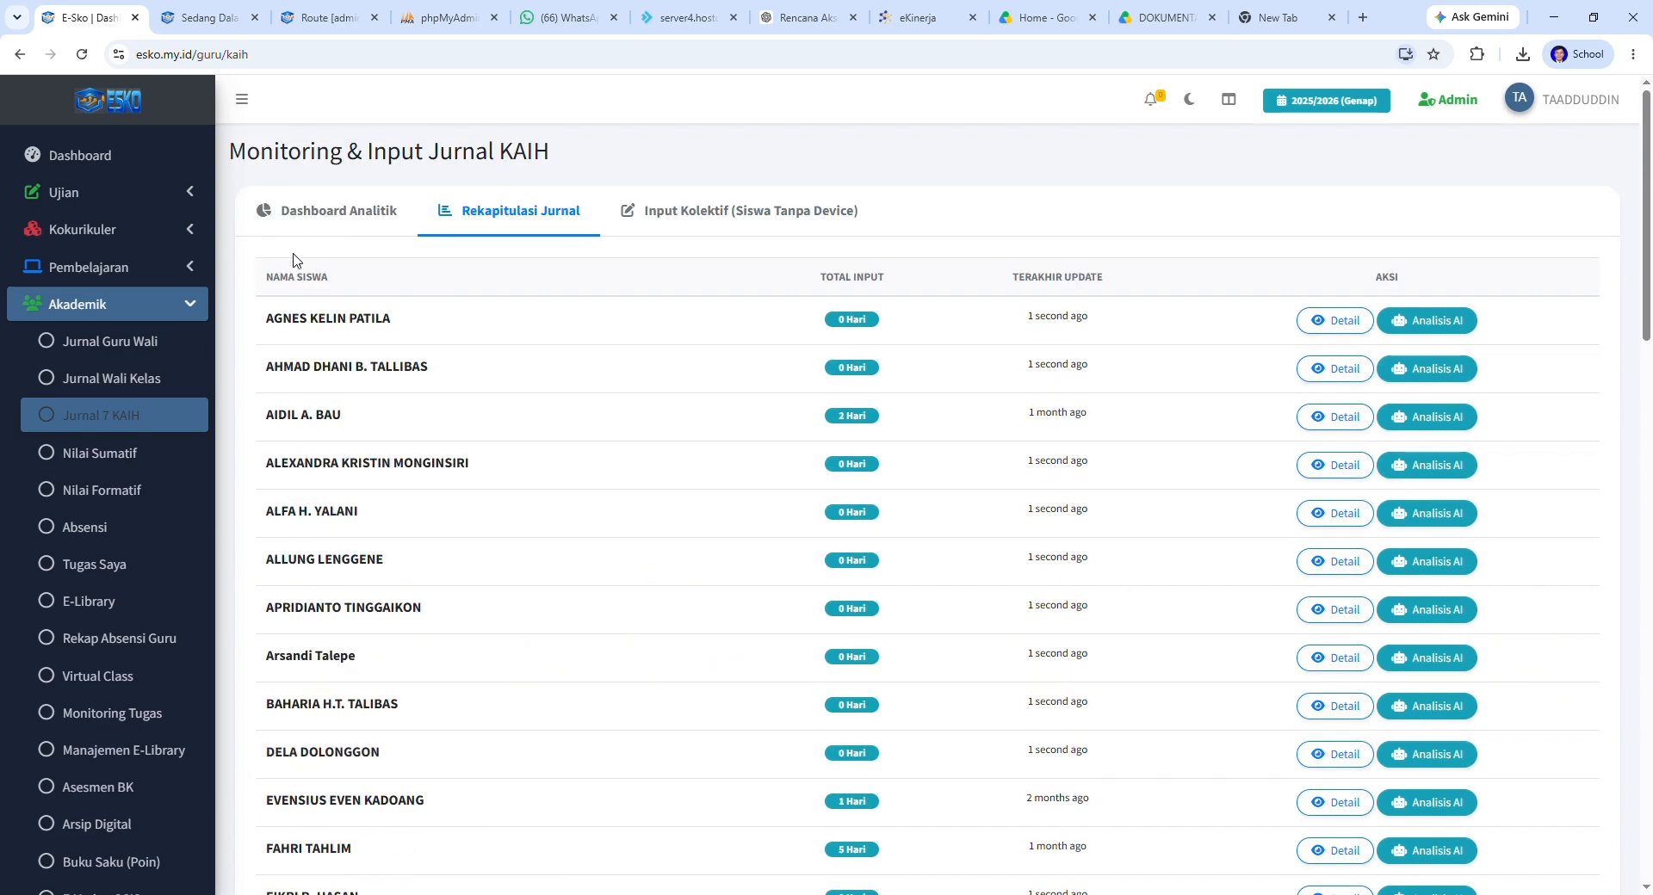
Step: View the Dashboard Analitik section of the KAIH journal, highlight its notice text and return to Rekapitulasi Jurnal
click(323, 215)
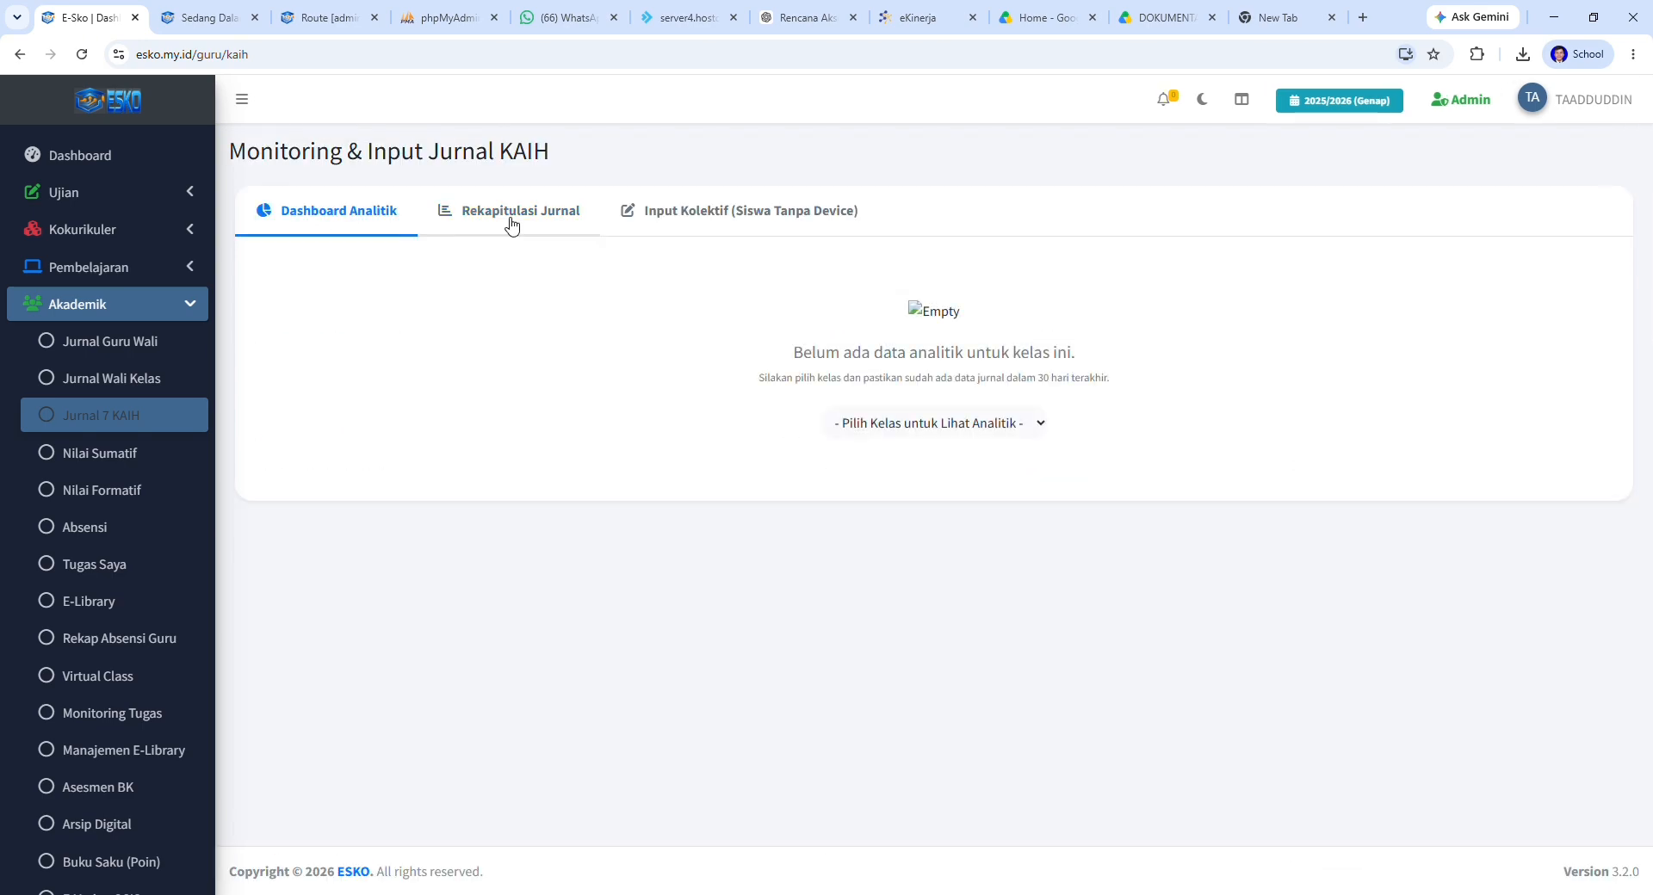
drag(779, 349, 1184, 378)
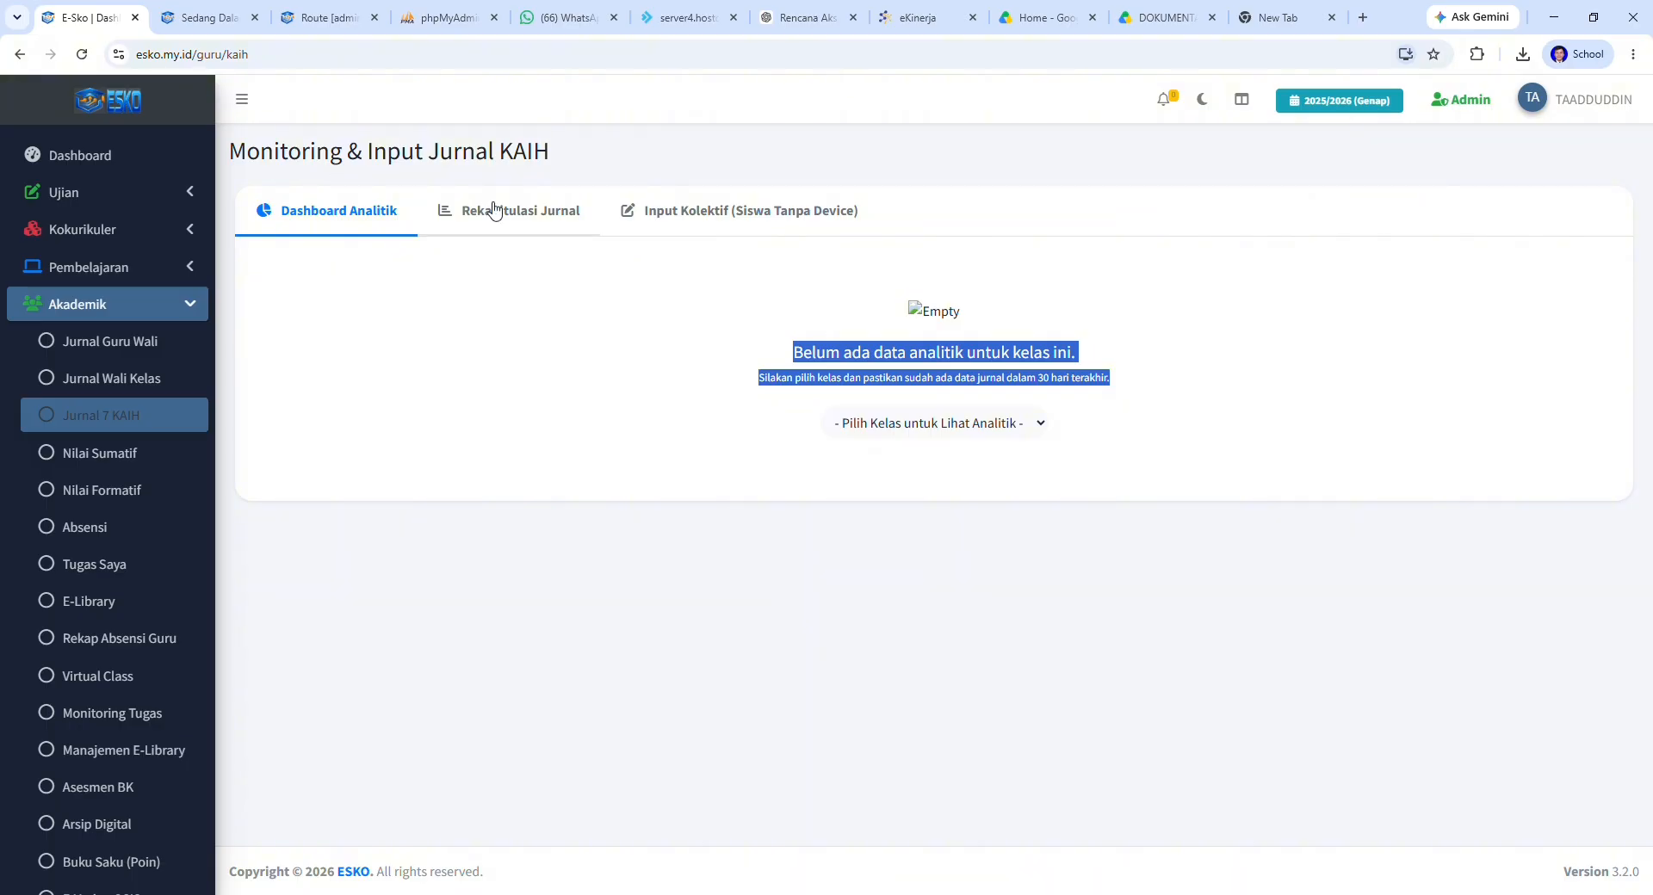
click(494, 209)
Step: Show the Input Kolektif (Siswa Tanpa Device) form for Kelas VII and look through its K1 to K7 habit checklist
click(711, 212)
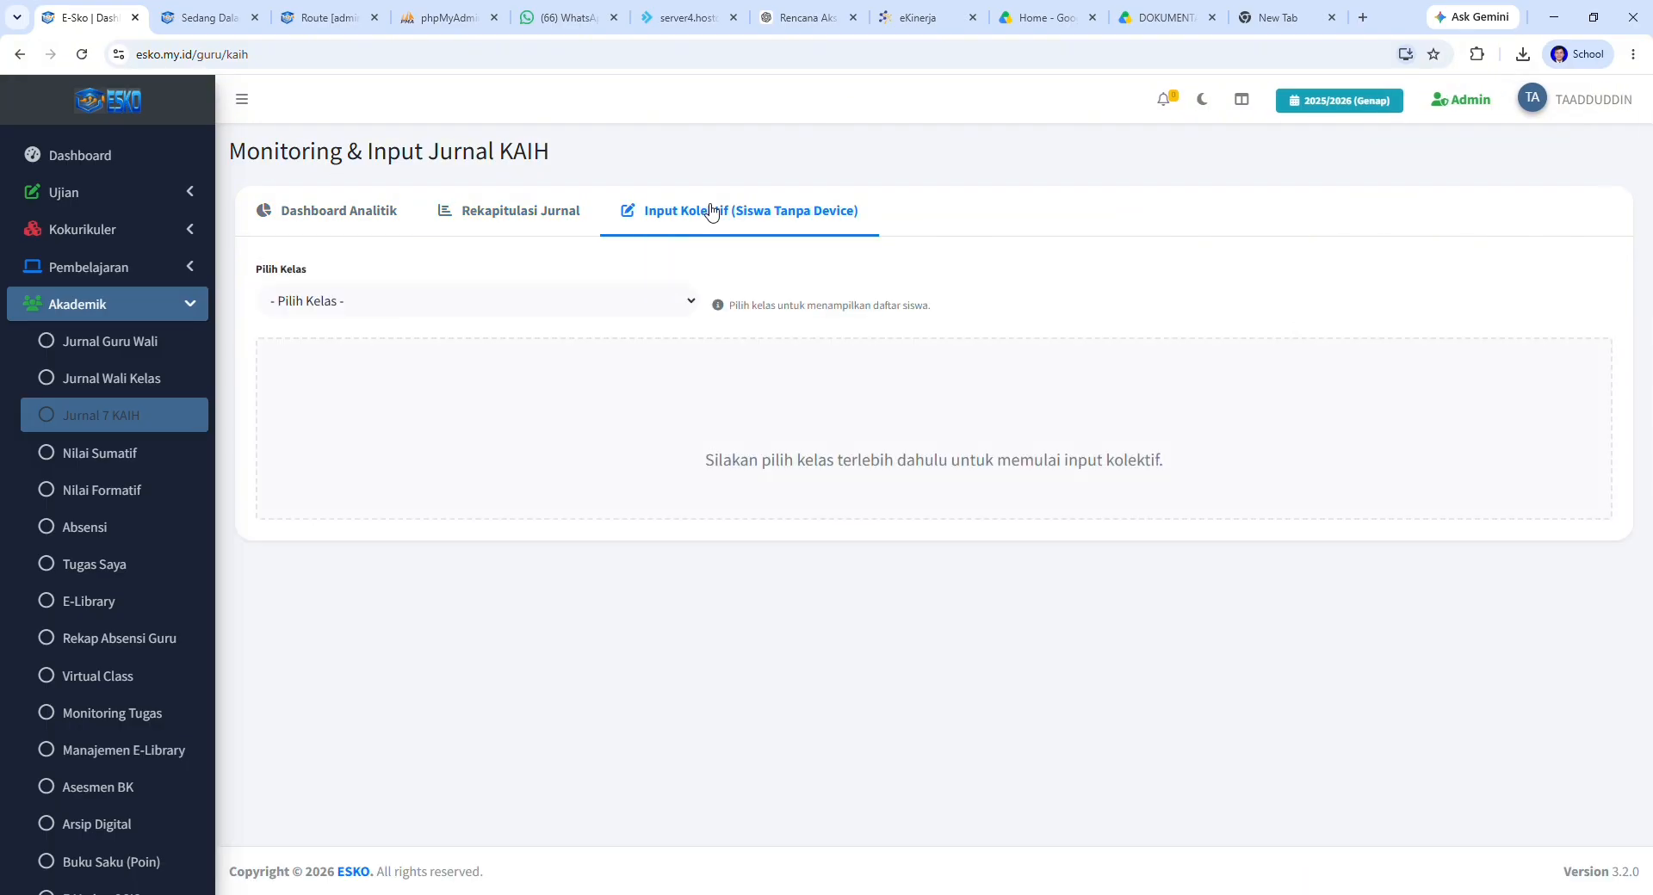
click(659, 299)
click(603, 370)
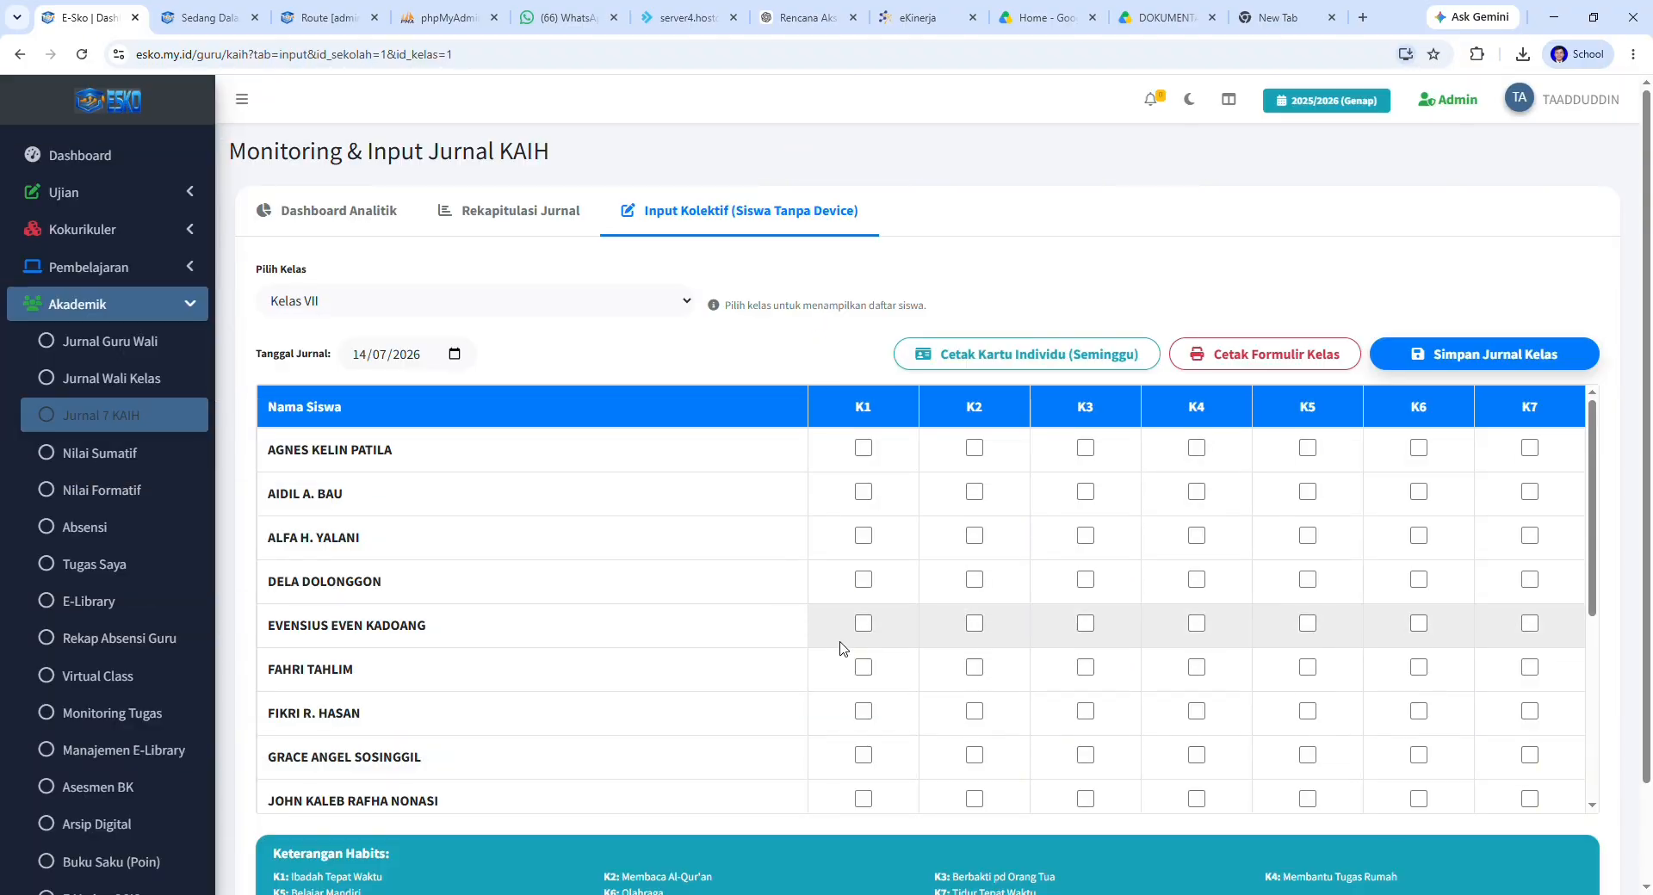
scroll(843, 648, down, 4)
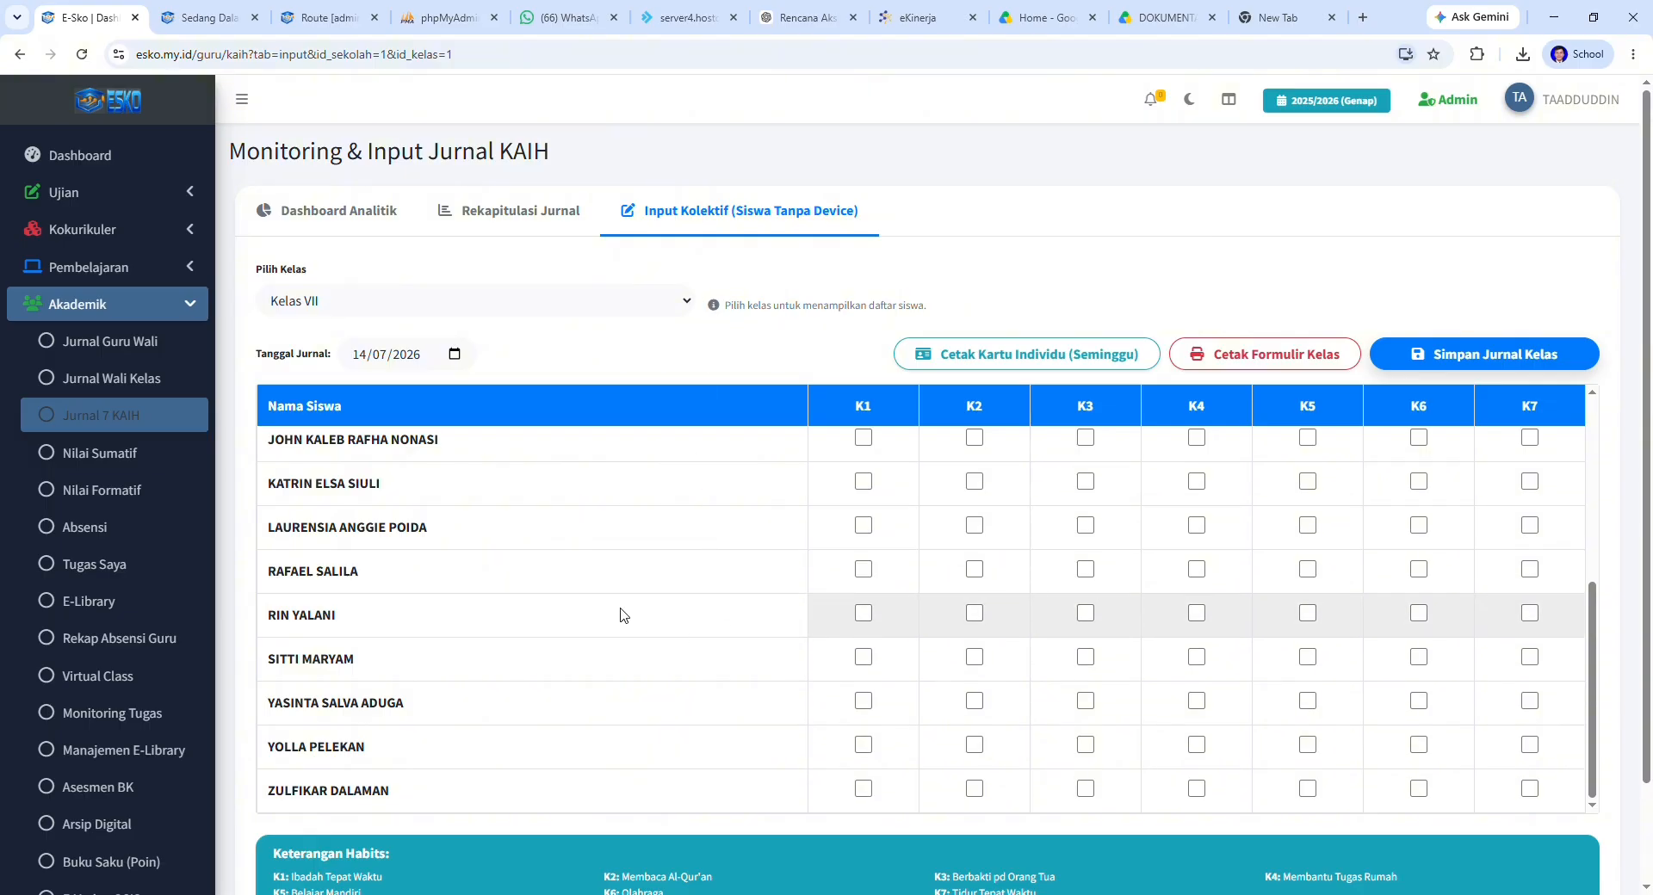
Step: Look through the end of the Kelas VII habit checklist and the Keterangan Habits legend below it
scroll(633, 676, down, 2)
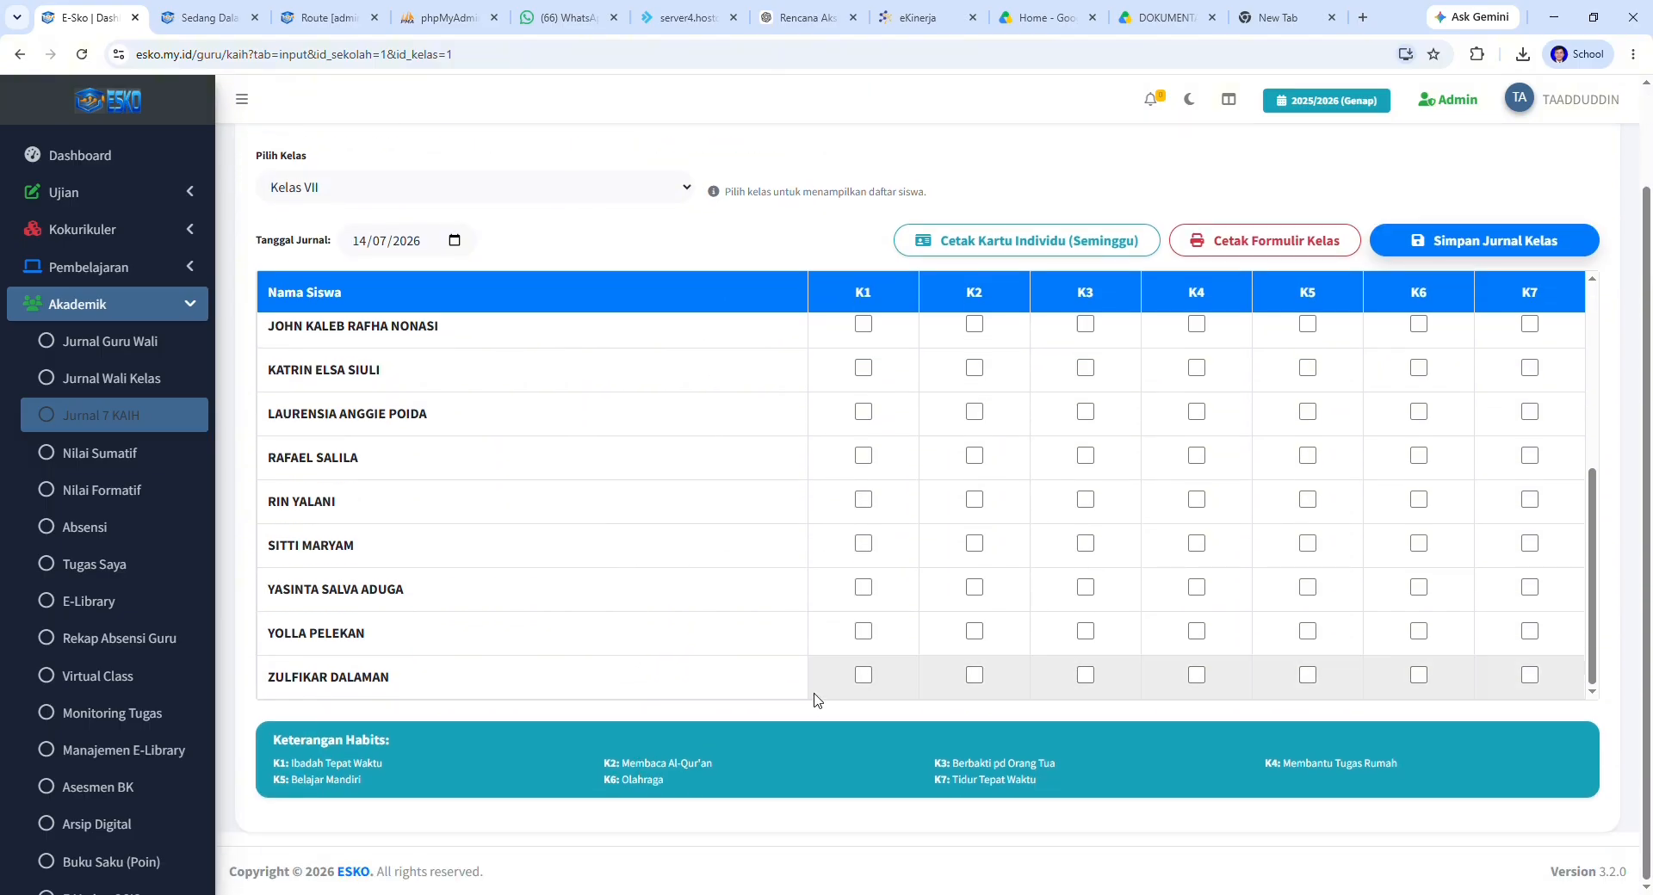
scroll(817, 689, up, 5)
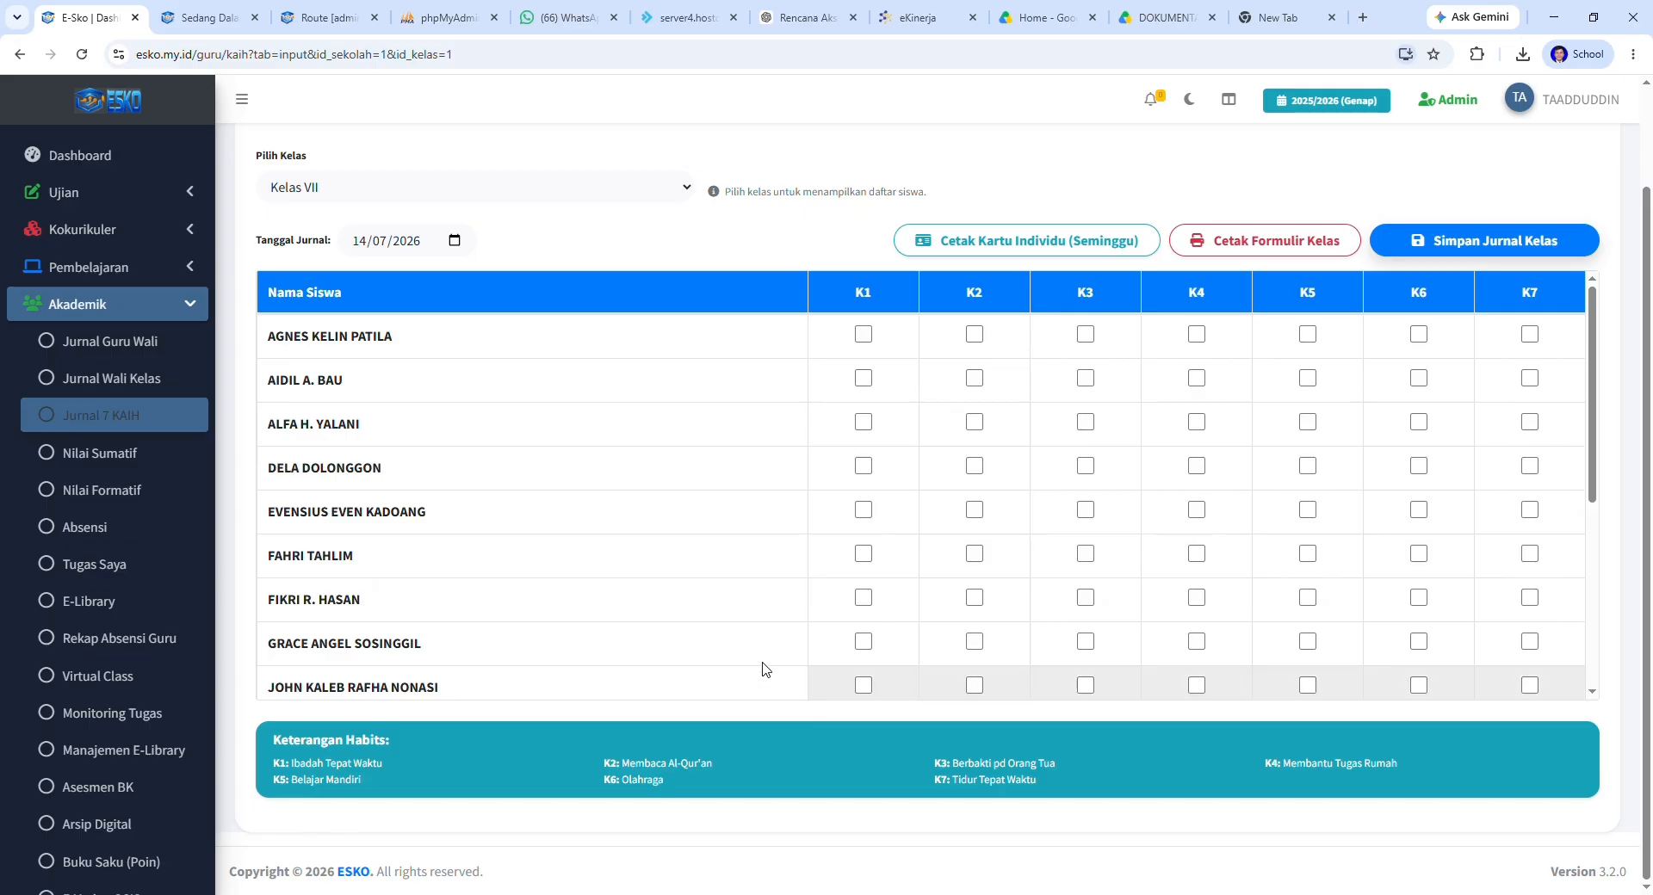
scroll(700, 766, up, 2)
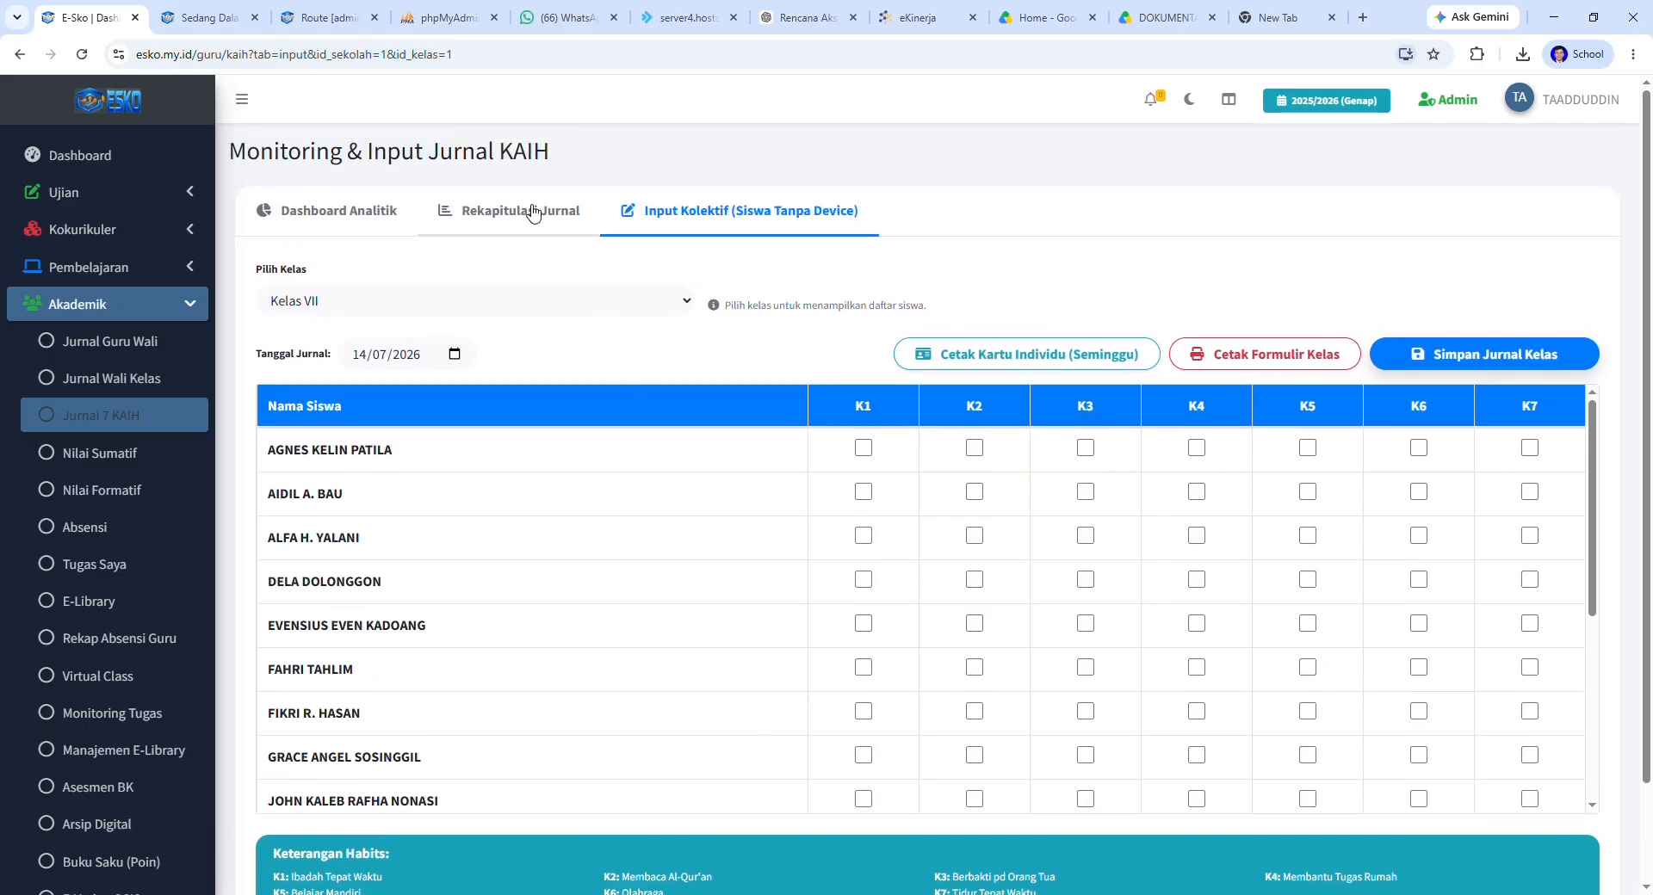
Step: Open the first student's journal detail from Rekapitulasi Jurnal, and return to the student list
click(534, 212)
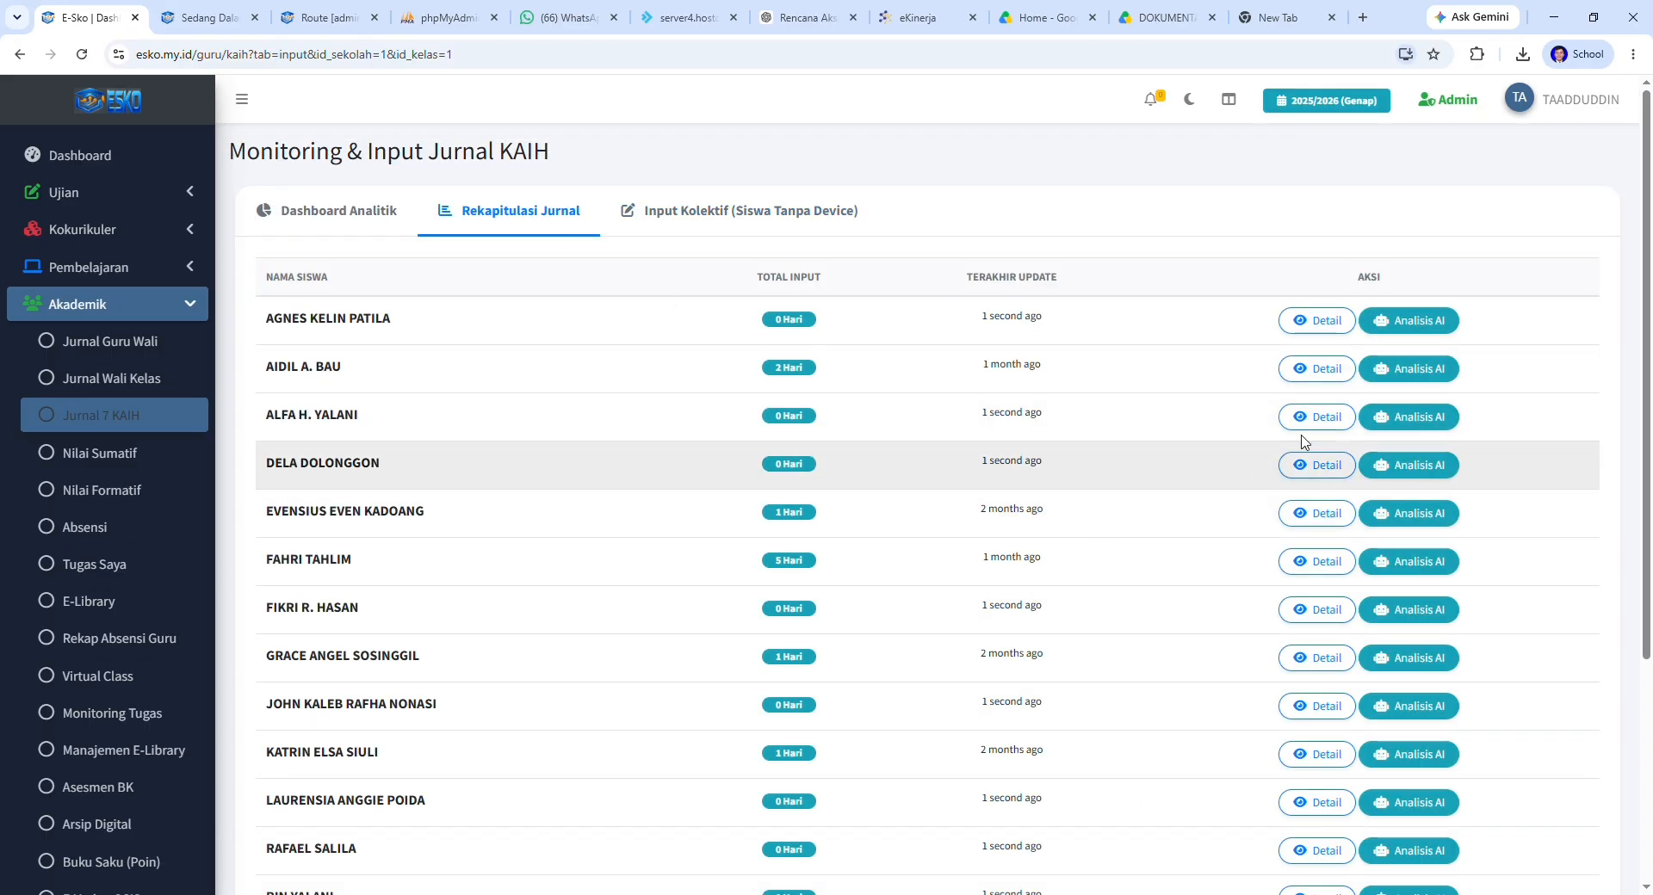
click(1348, 332)
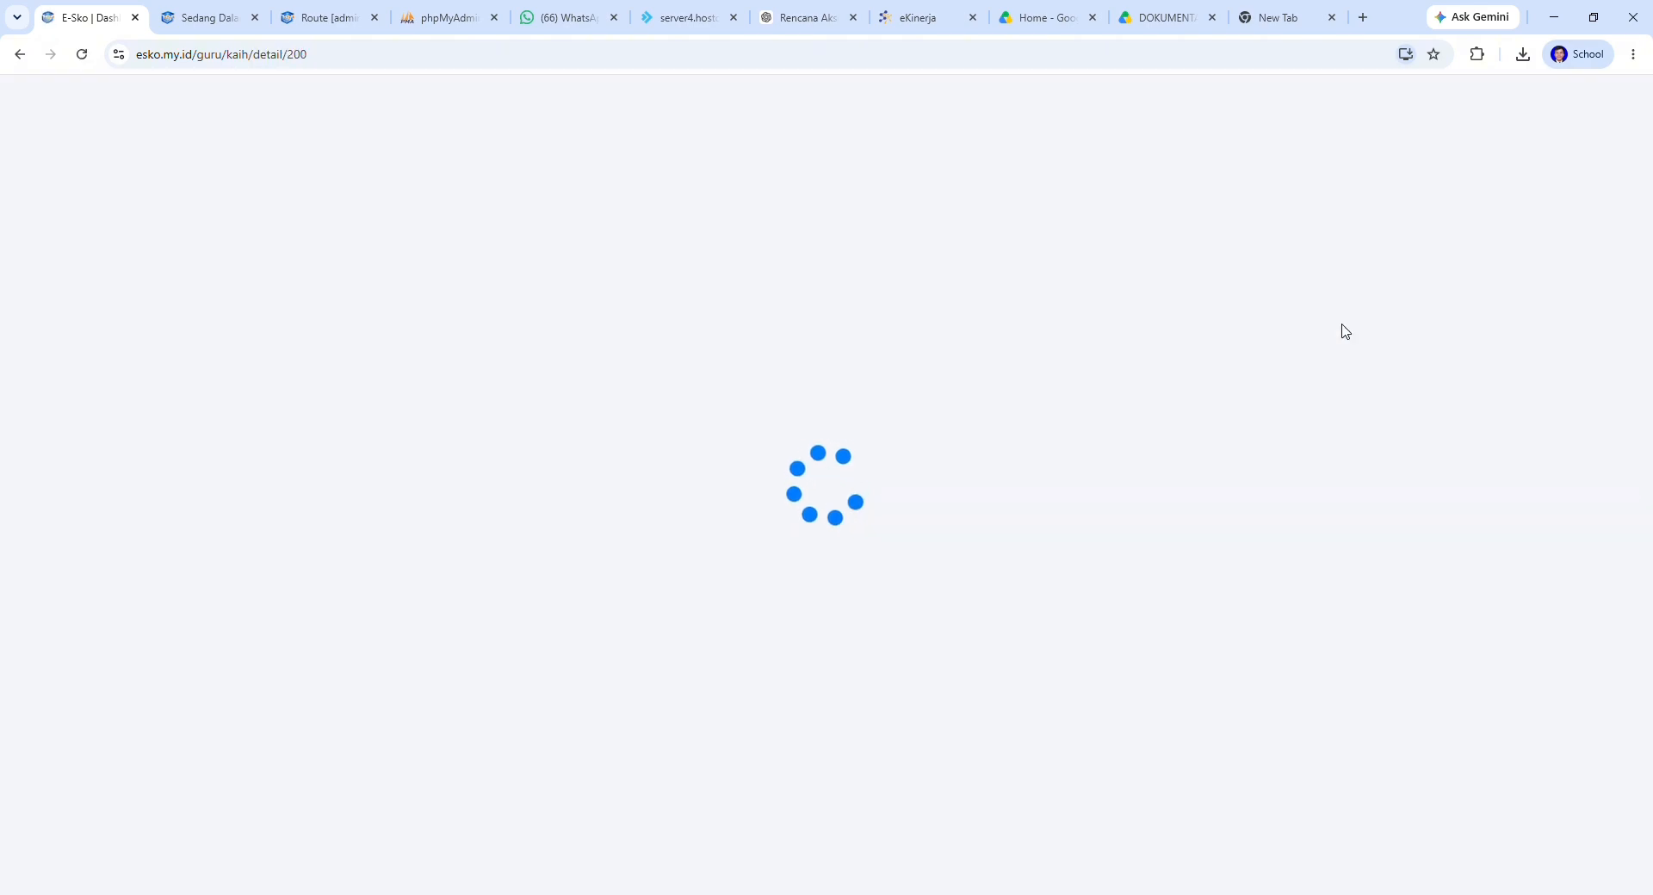
click(23, 59)
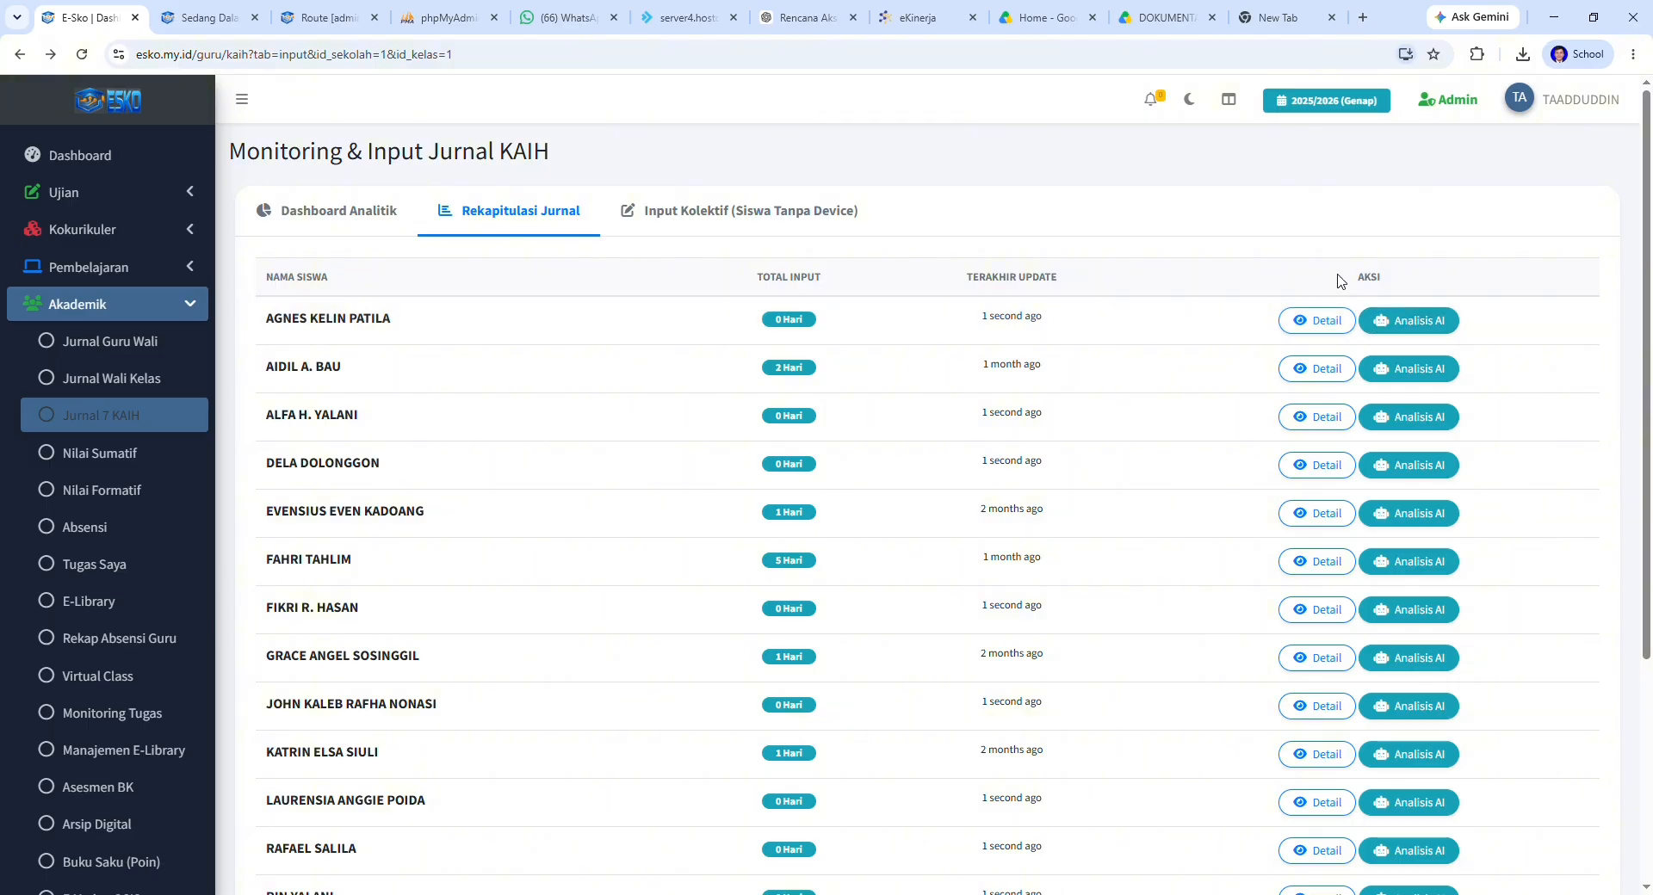
Step: Show the Input Kolektif (Siswa Tanpa Device) form again and review its student checklist and habit legend
click(720, 225)
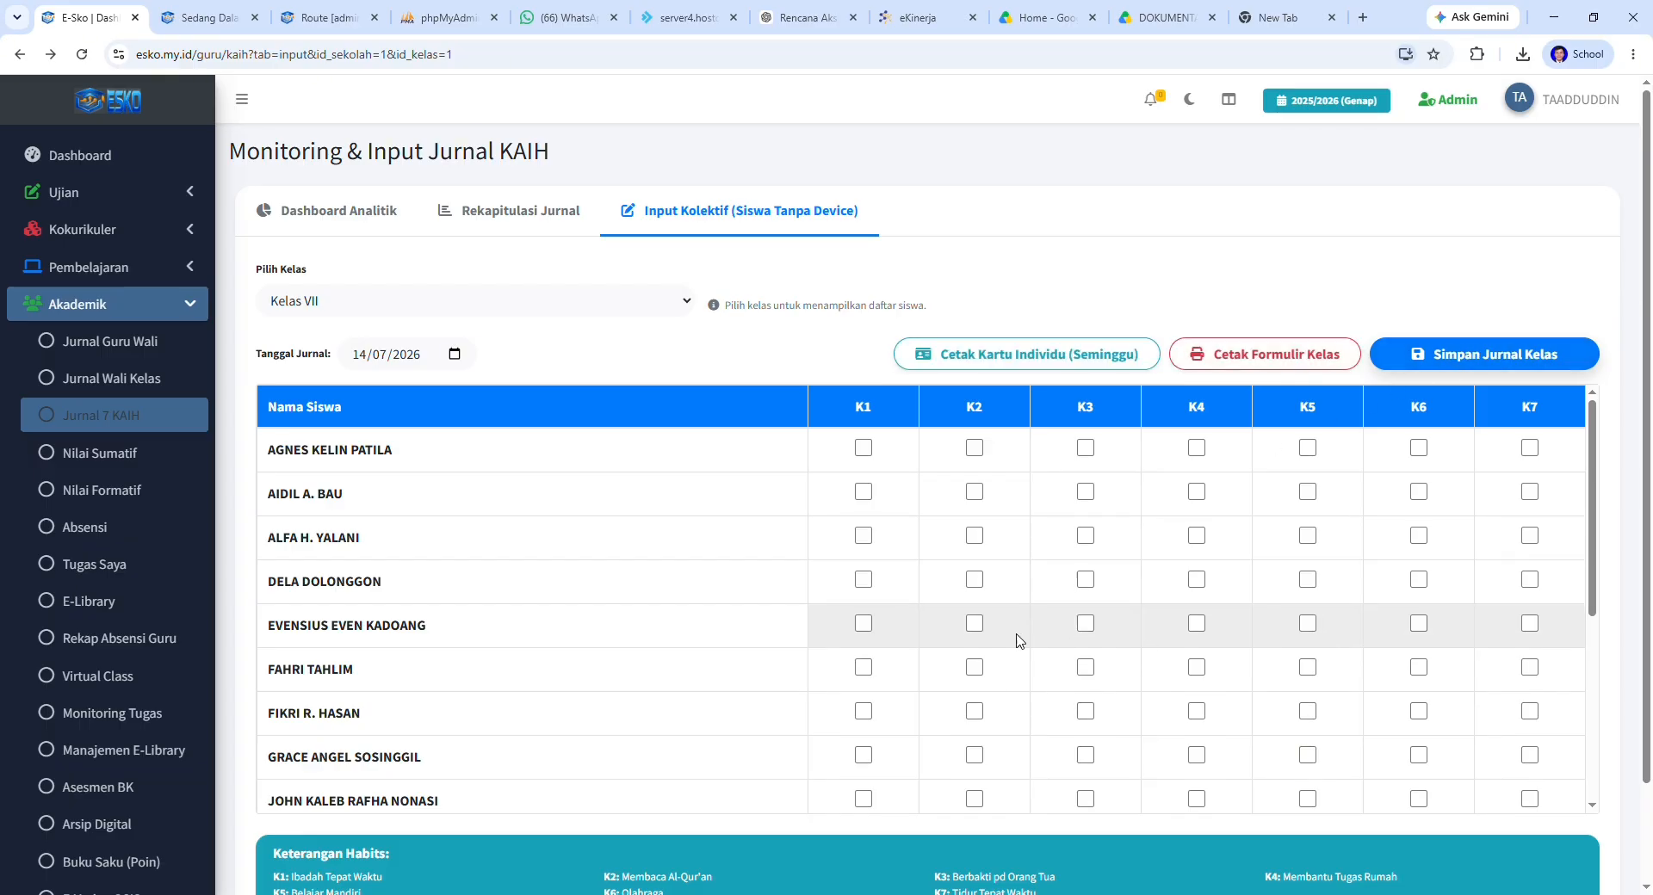
scroll(990, 671, down, 5)
scroll(839, 820, down, 2)
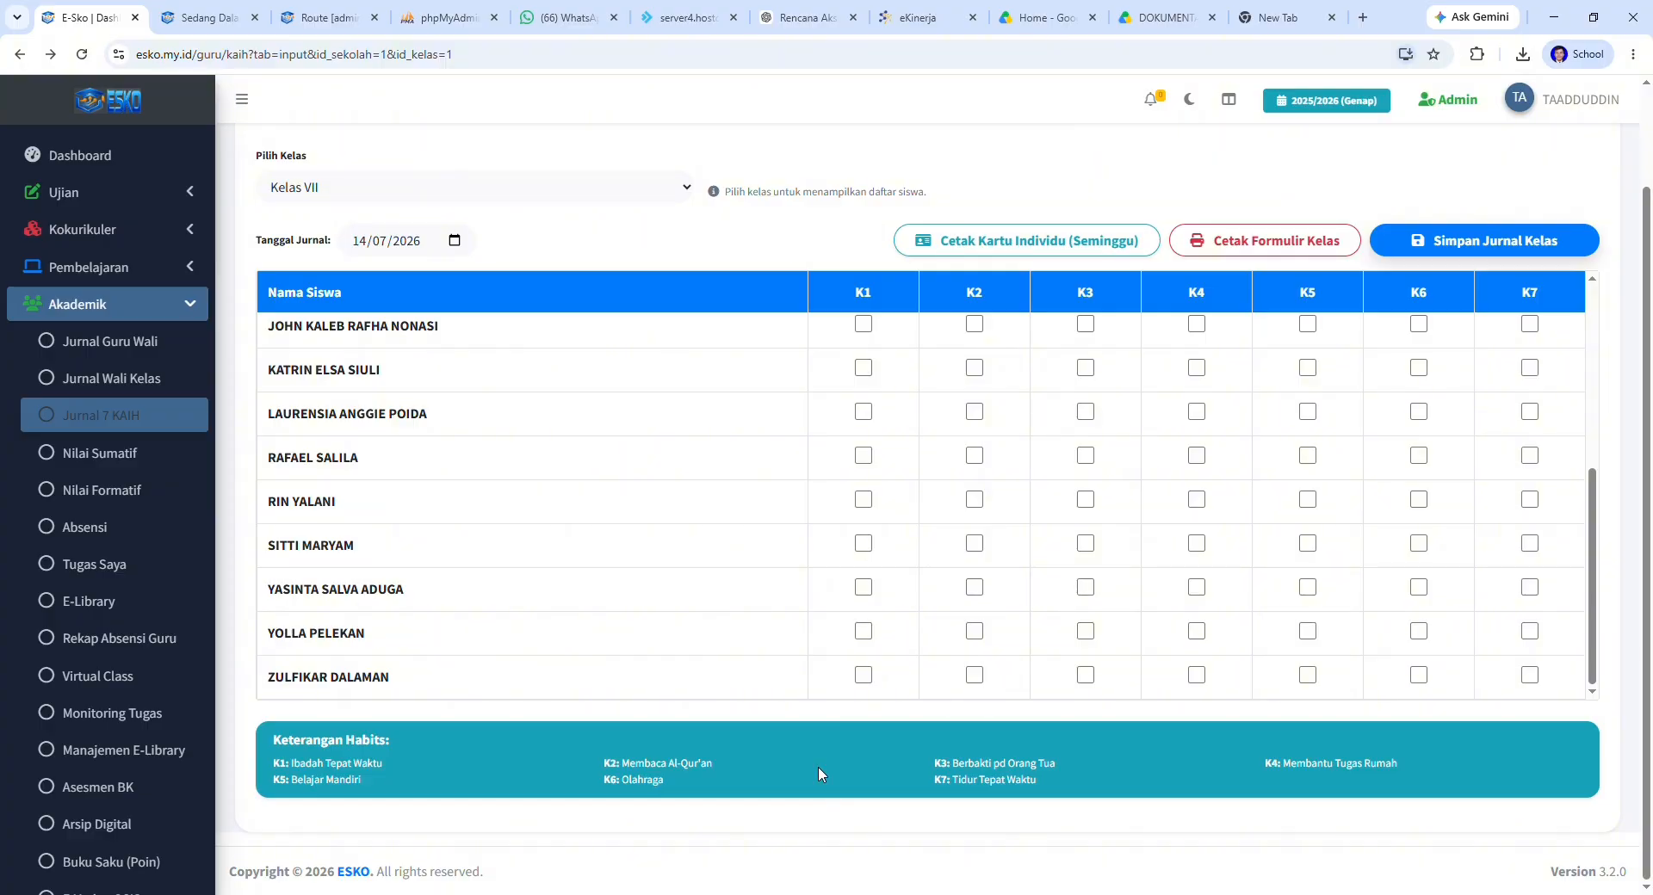
scroll(818, 773, up, 2)
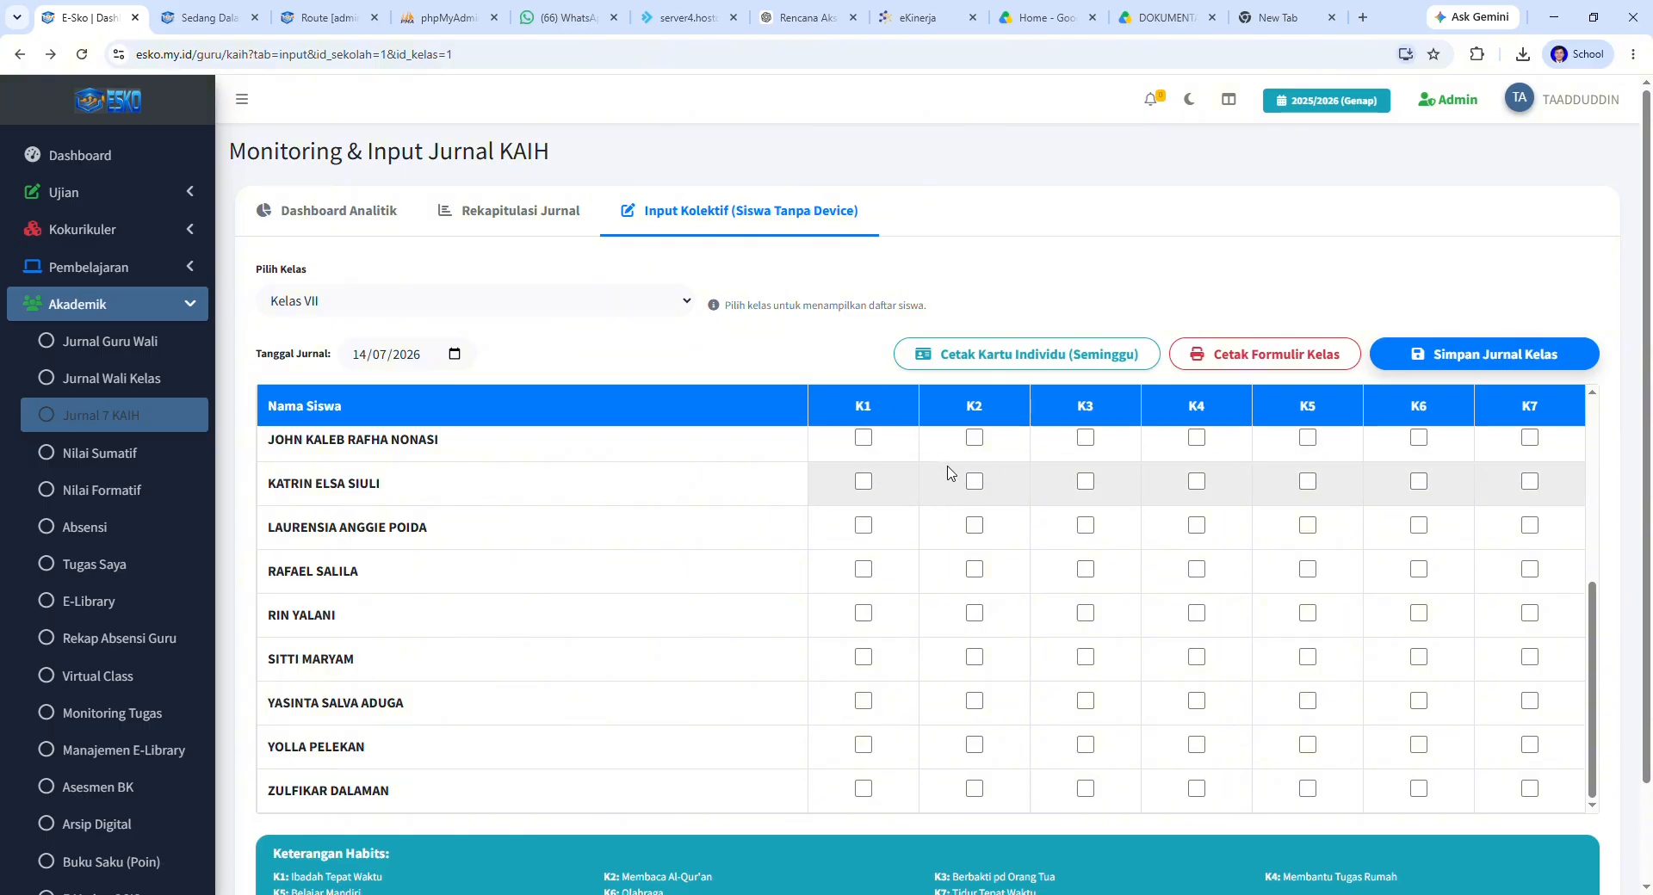
scroll(956, 517, up, 5)
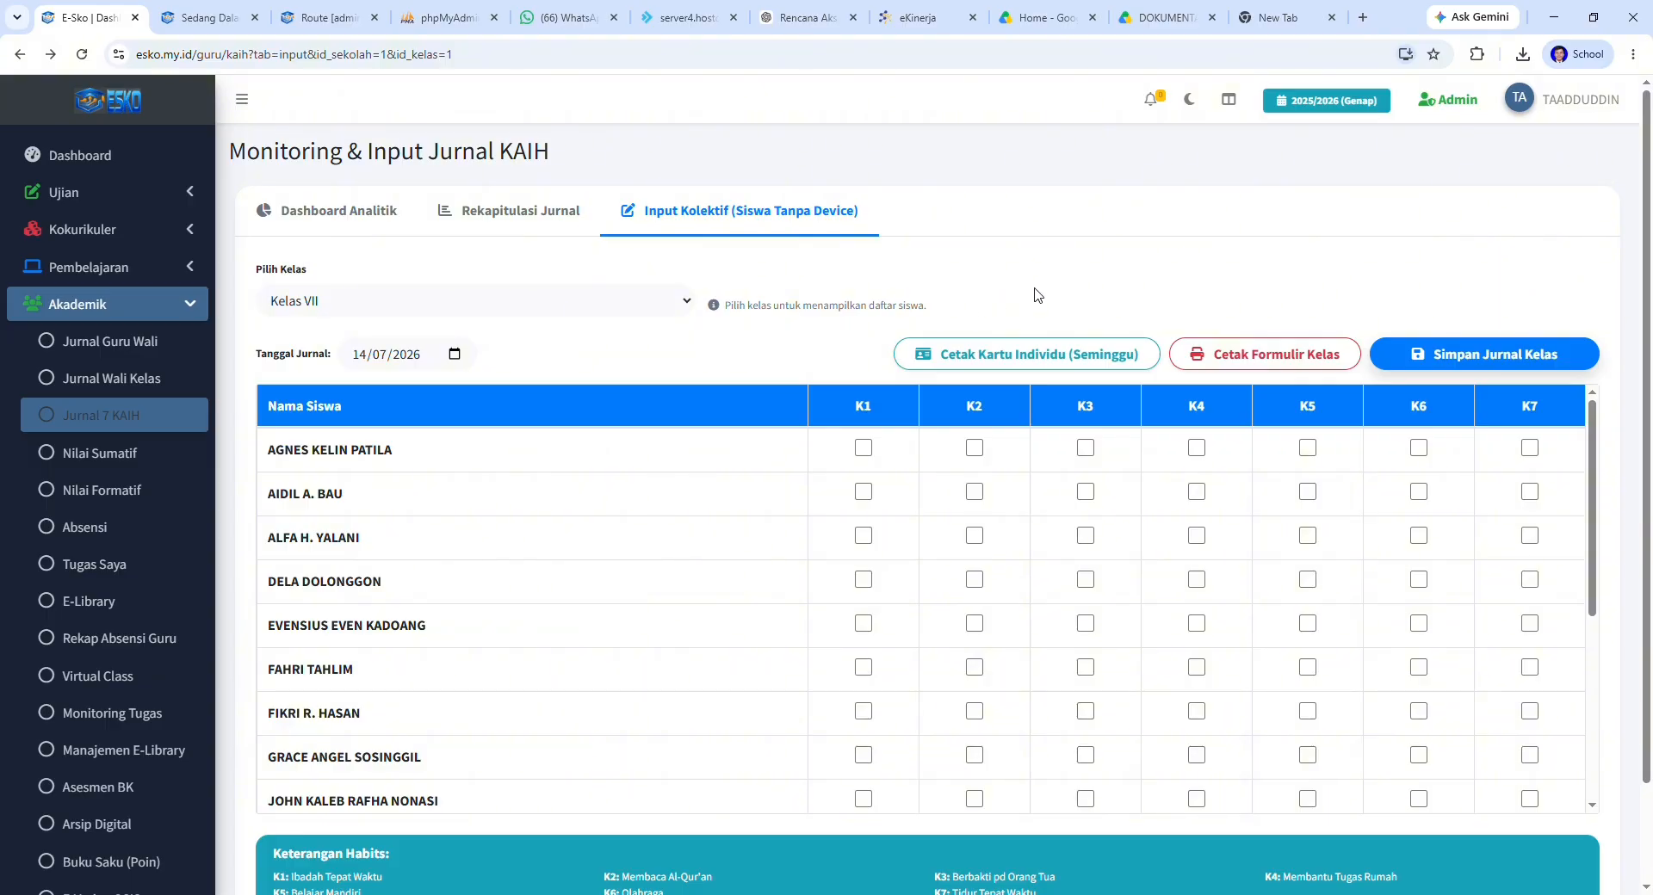
scroll(751, 602, down, 4)
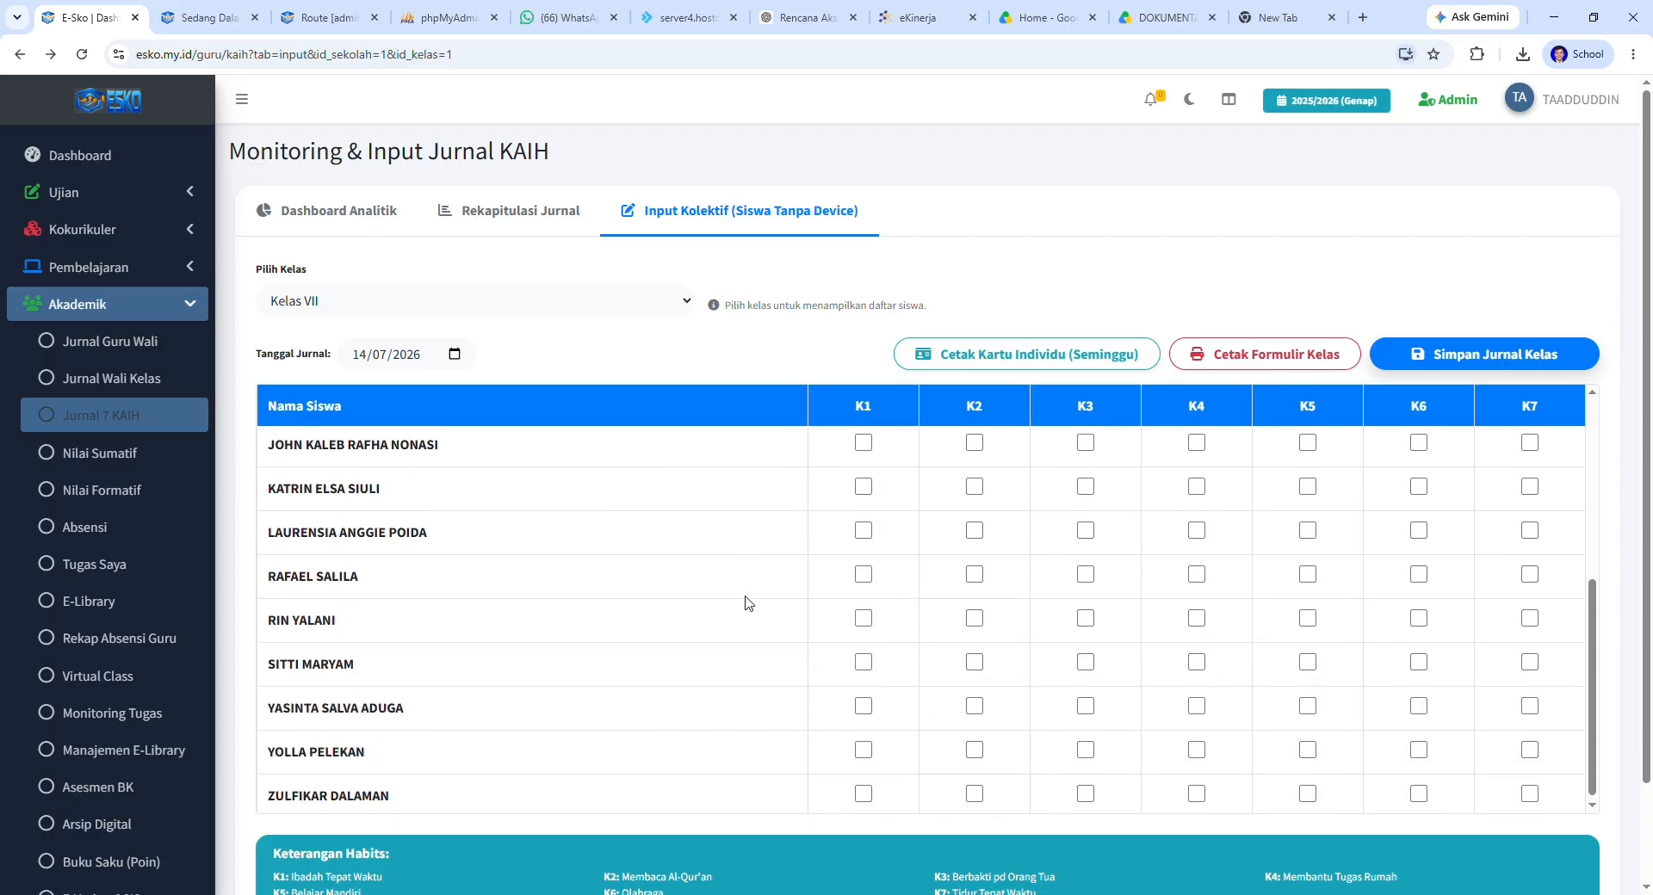
scroll(751, 603, up, 4)
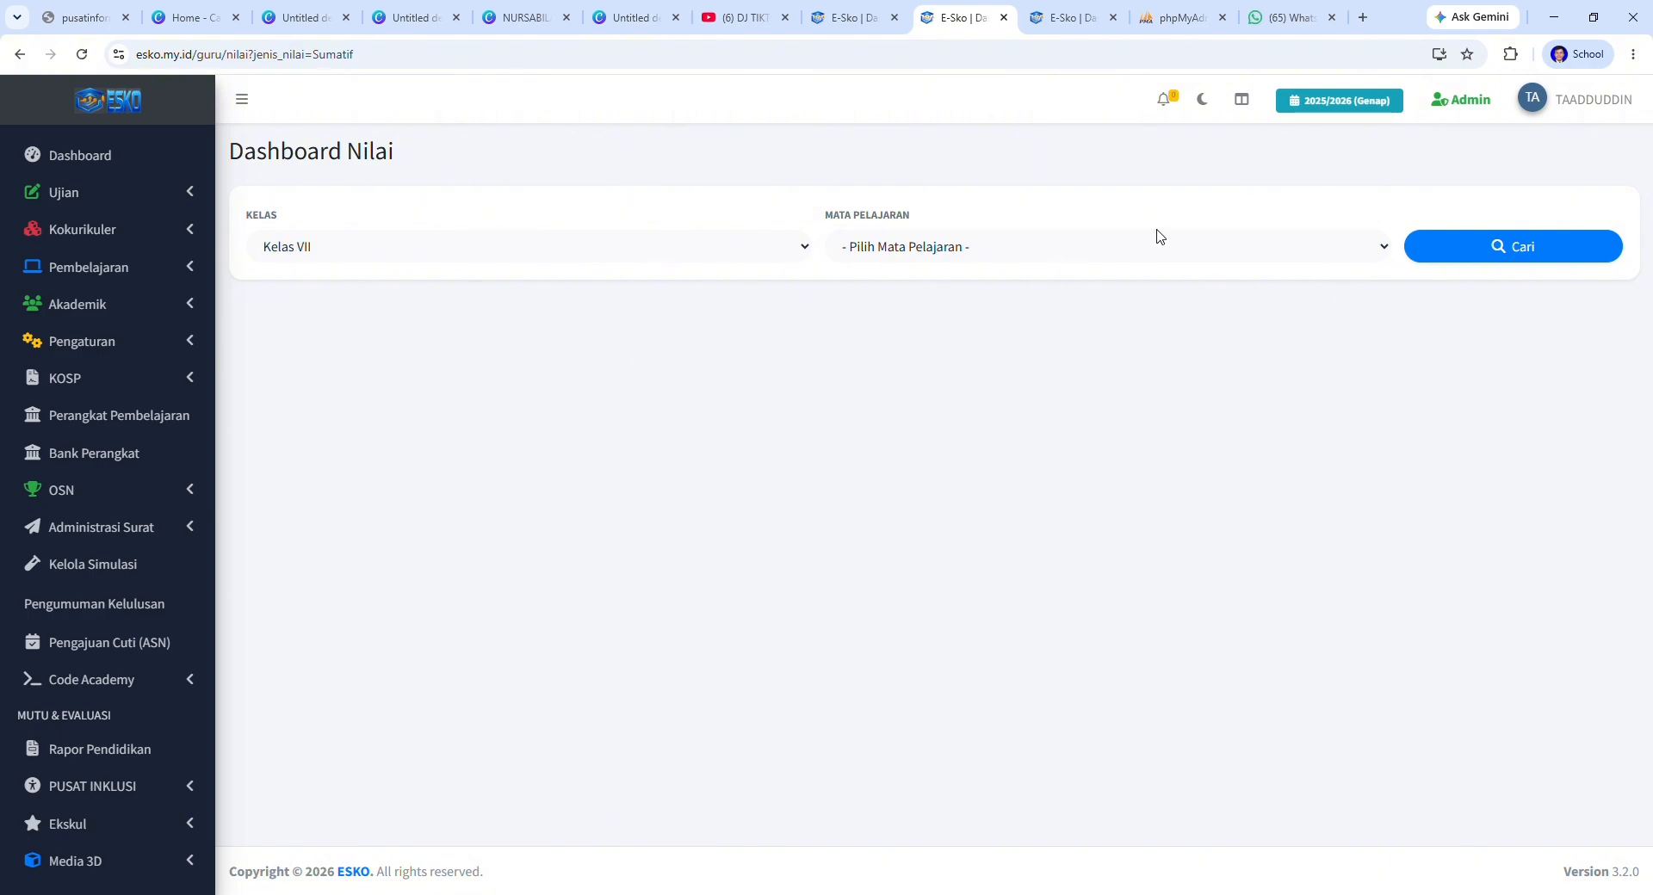
Step: Display the Kelas VII Informatika summative grades in Dashboard Nilai and look through the Sumatif, SAS and Nilai Rapor columns
click(1502, 250)
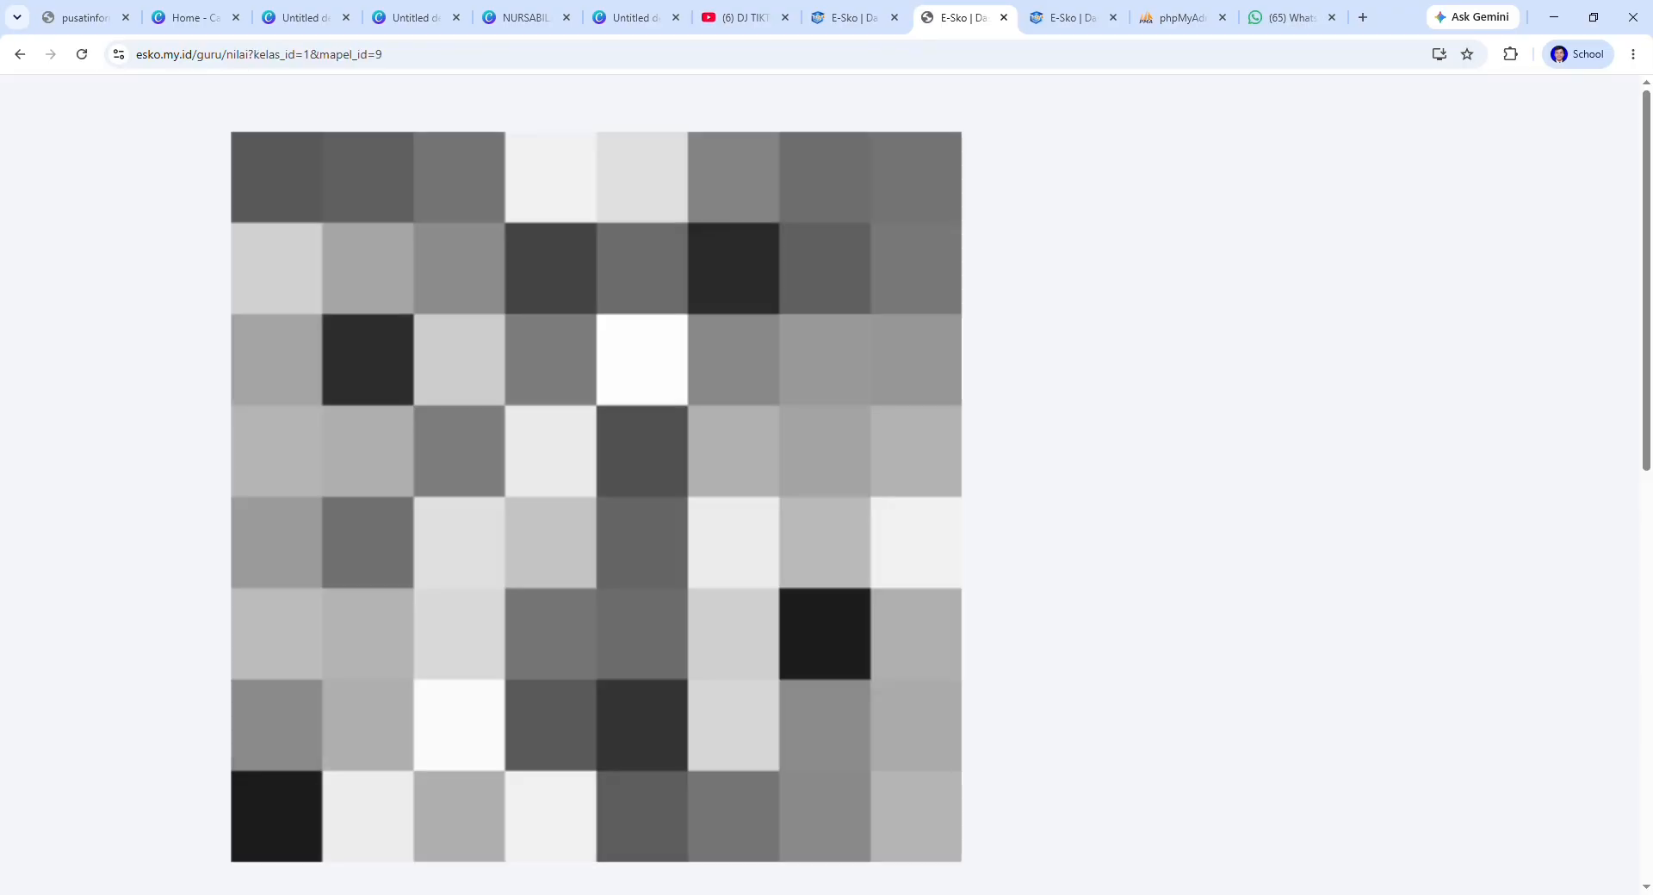
scroll(762, 385, down, 6)
scroll(1291, 508, down, 4)
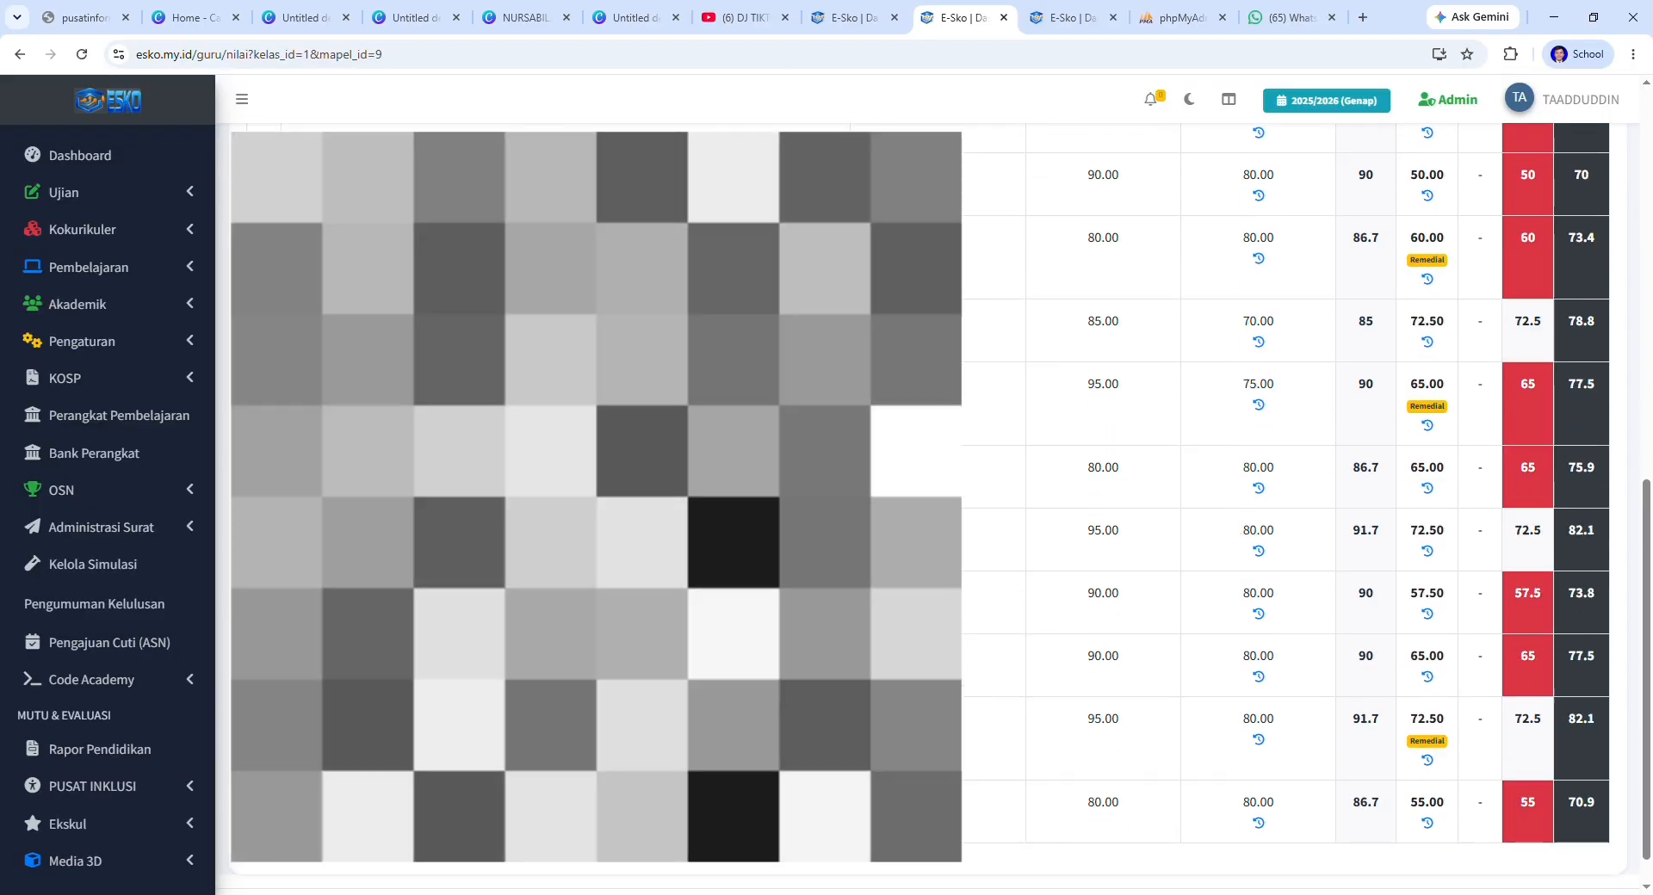
scroll(1291, 508, up, 10)
scroll(965, 505, up, 1)
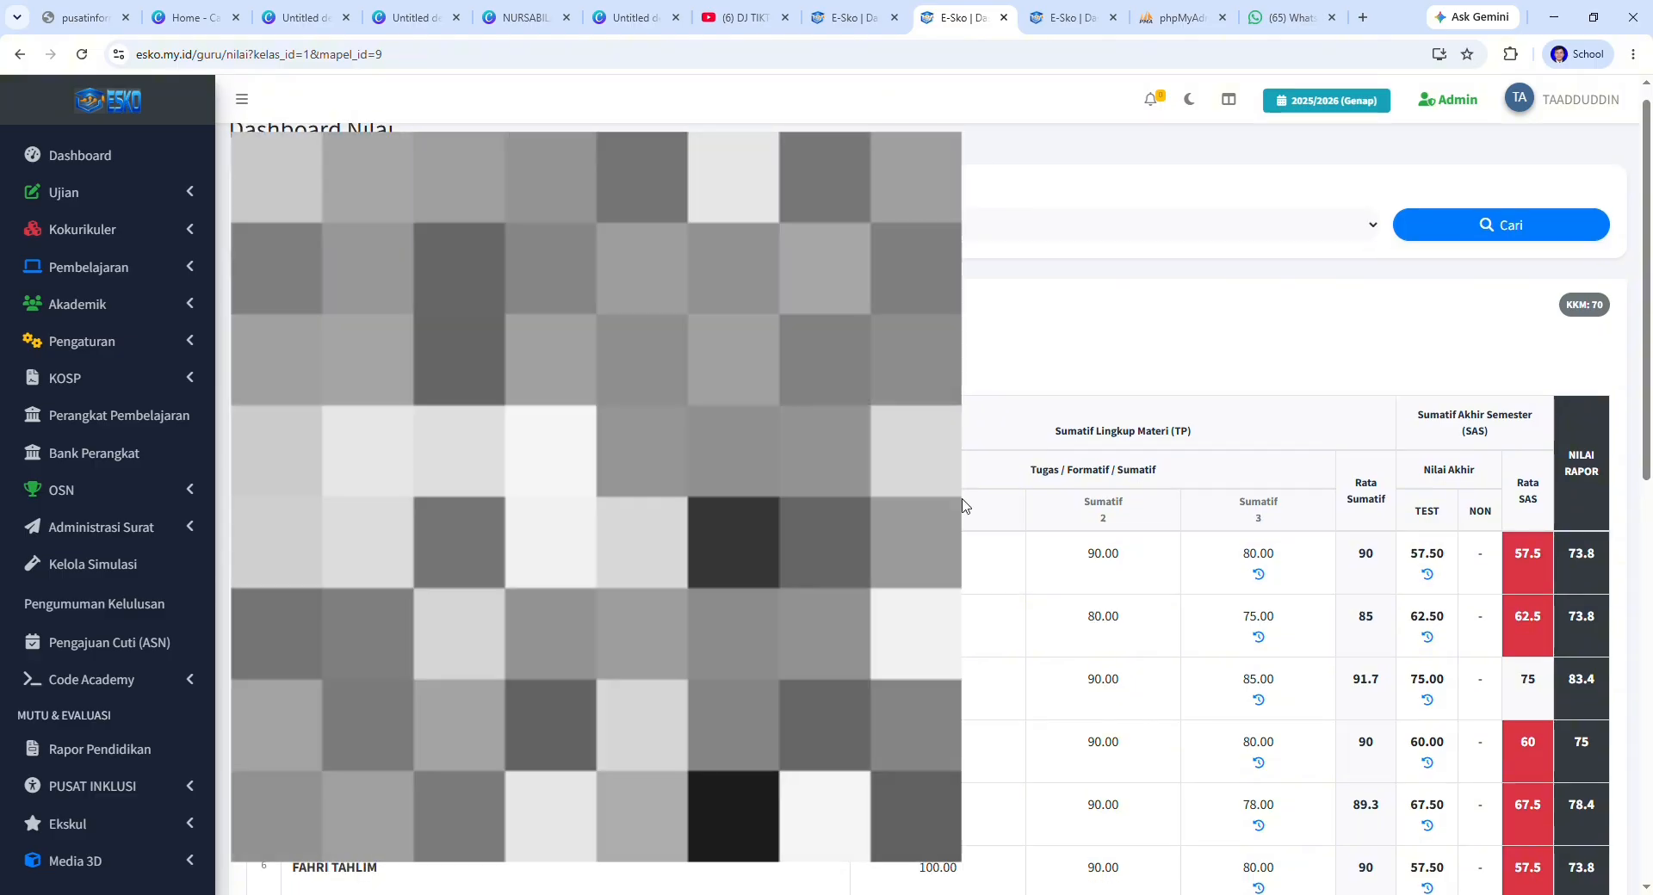
scroll(774, 675, down, 1)
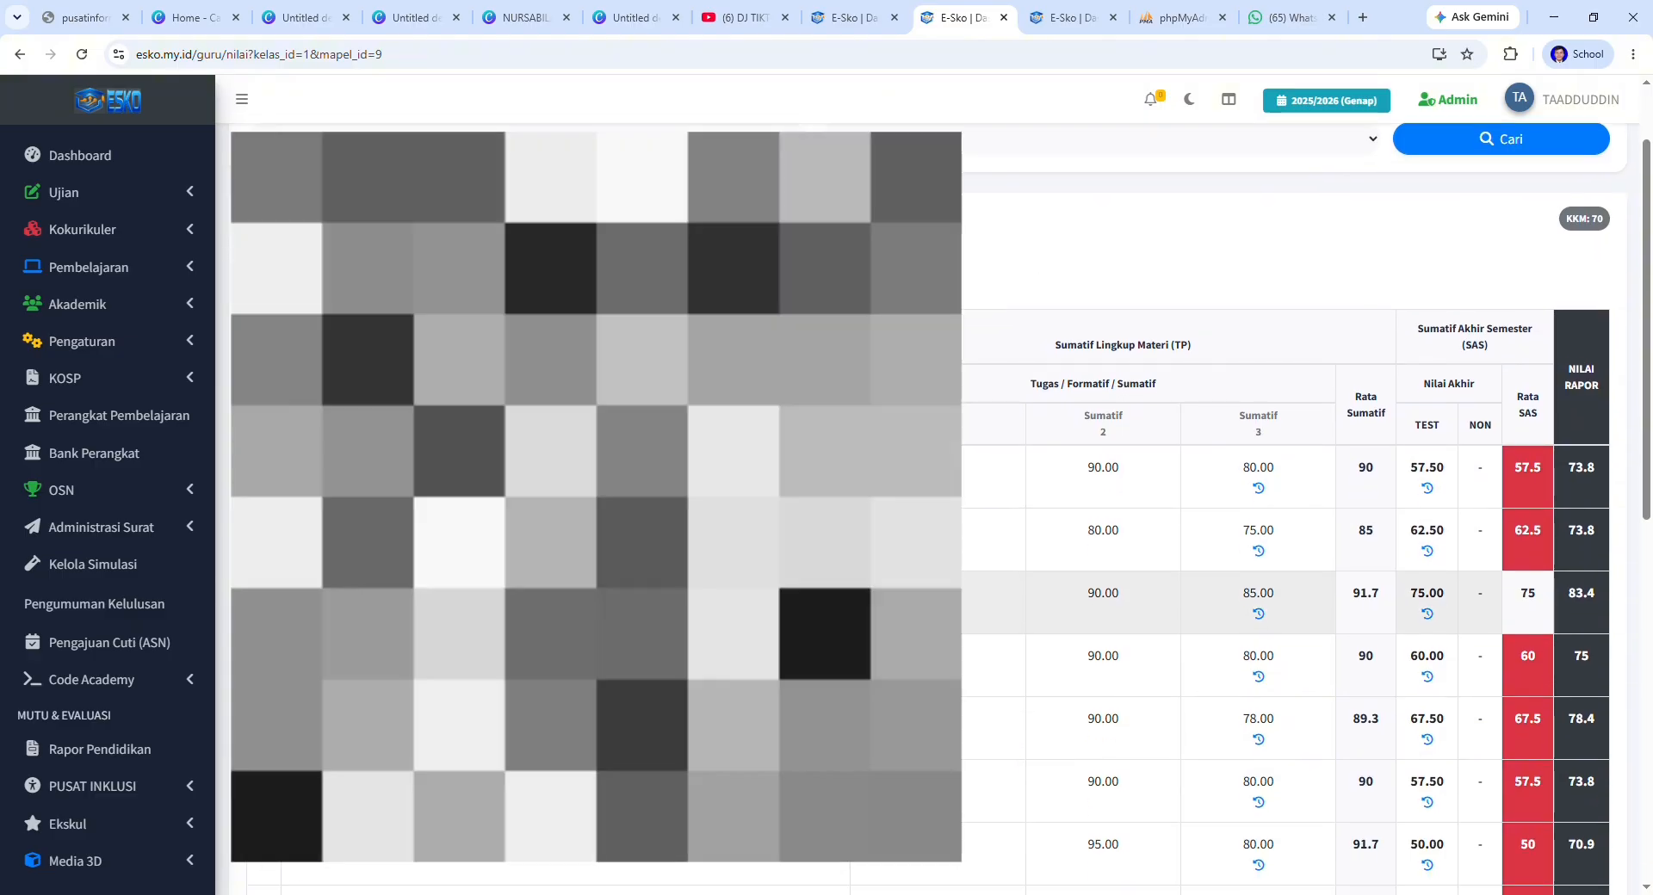
scroll(775, 676, up, 1)
scroll(1025, 553, up, 1)
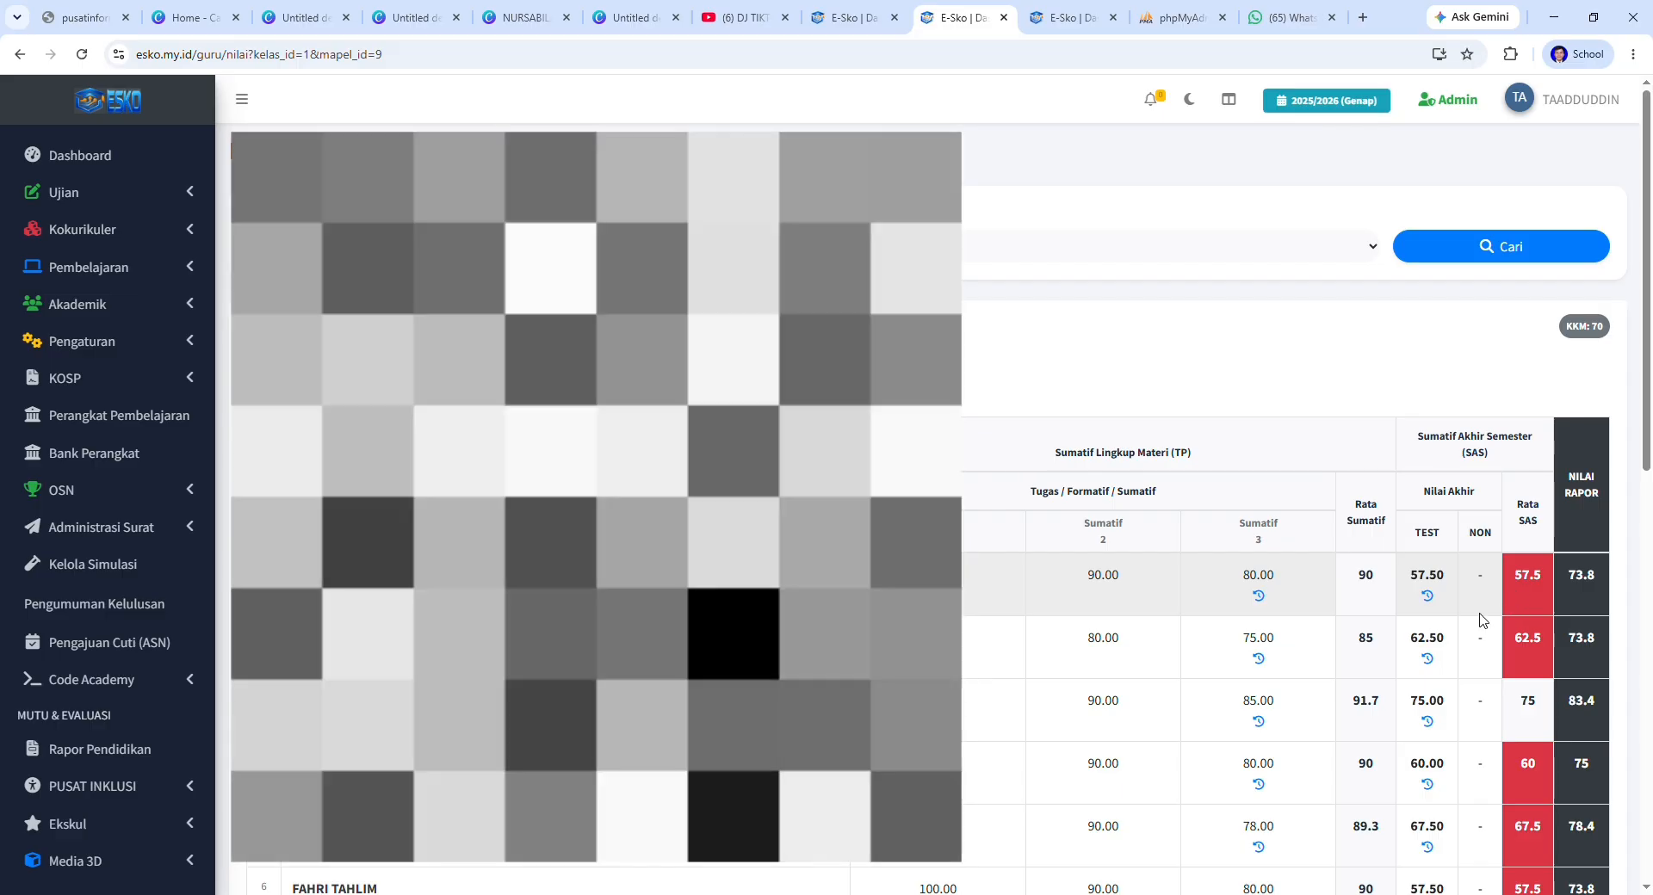
scroll(1272, 786, down, 4)
scroll(1370, 522, up, 4)
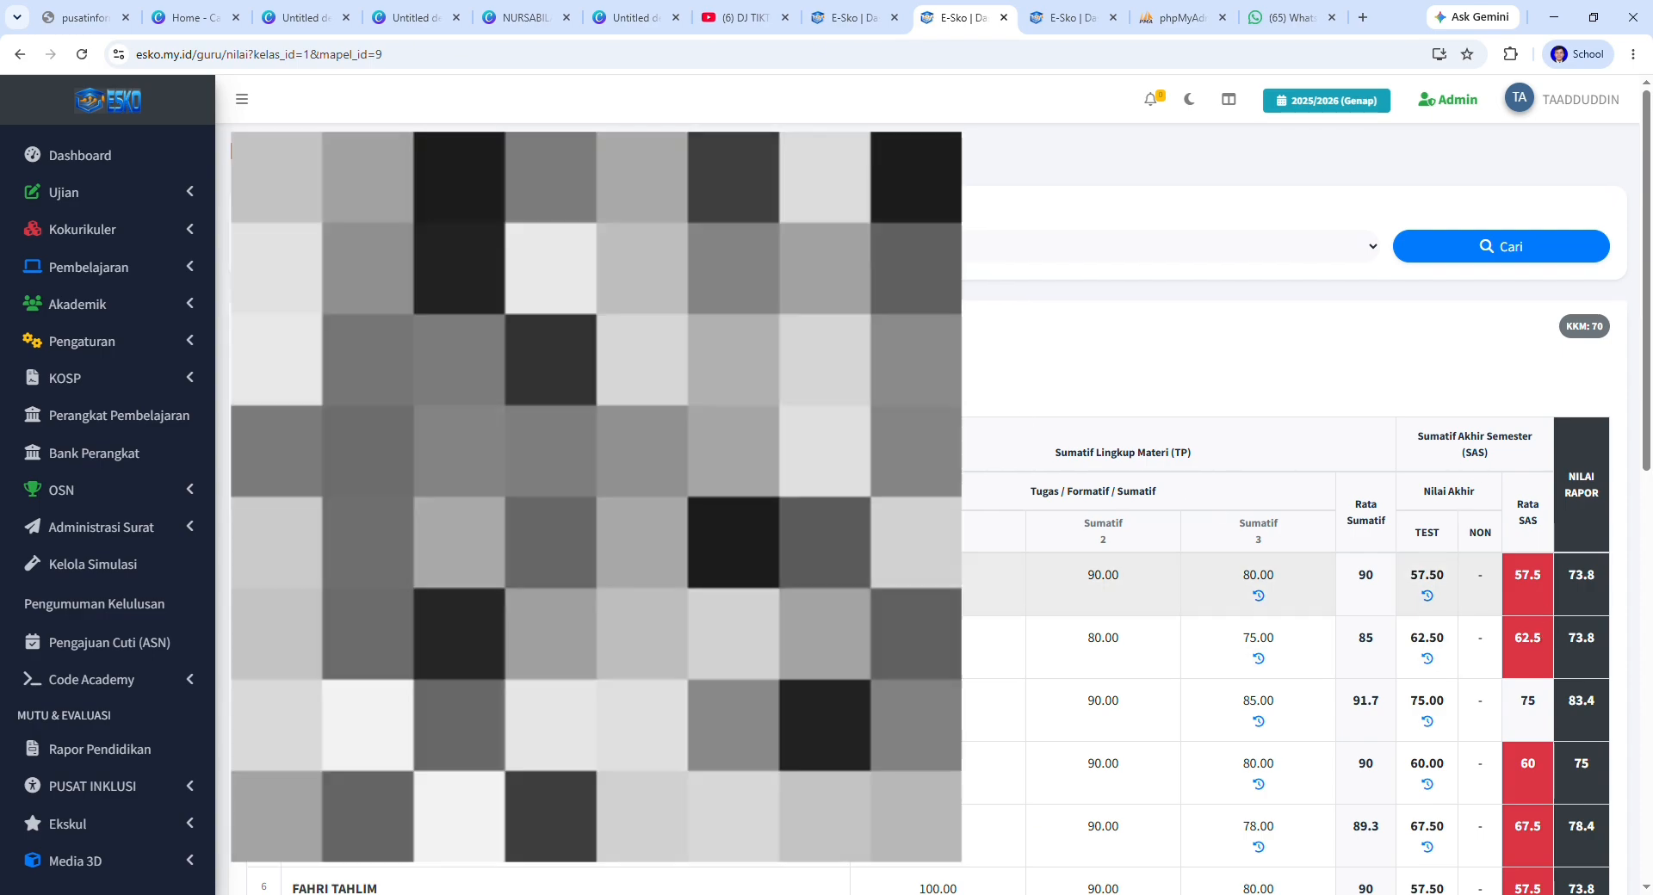
scroll(1192, 327, down, 3)
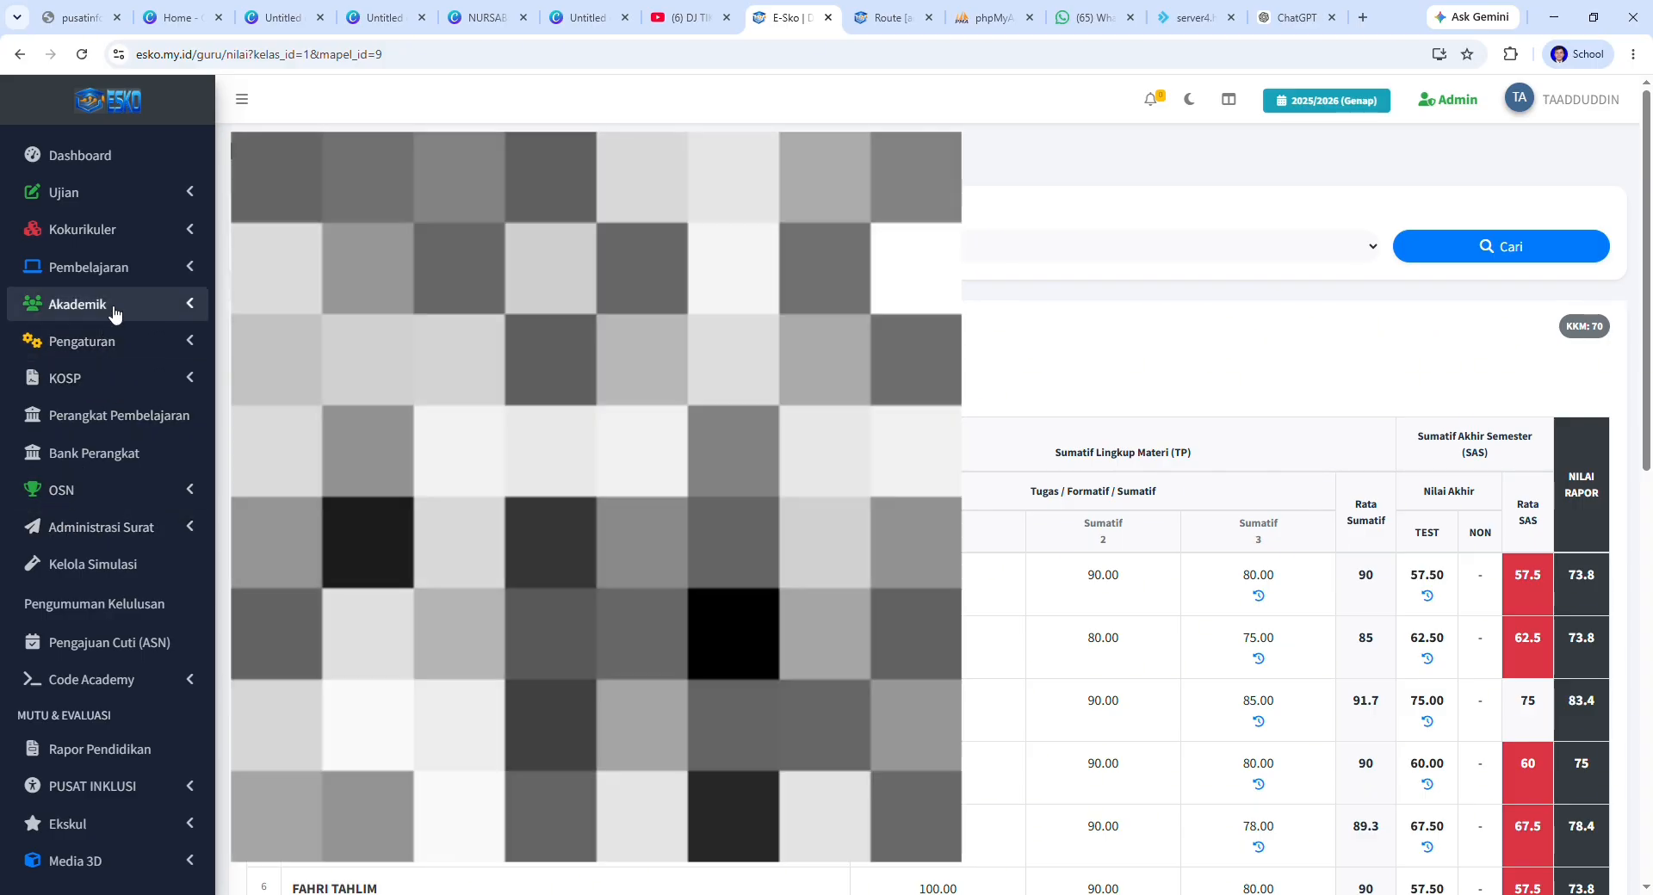
Step: Open Nilai Formatif under Akademik and display the formative grade recap for Kelas VII, Informatika
click(110, 310)
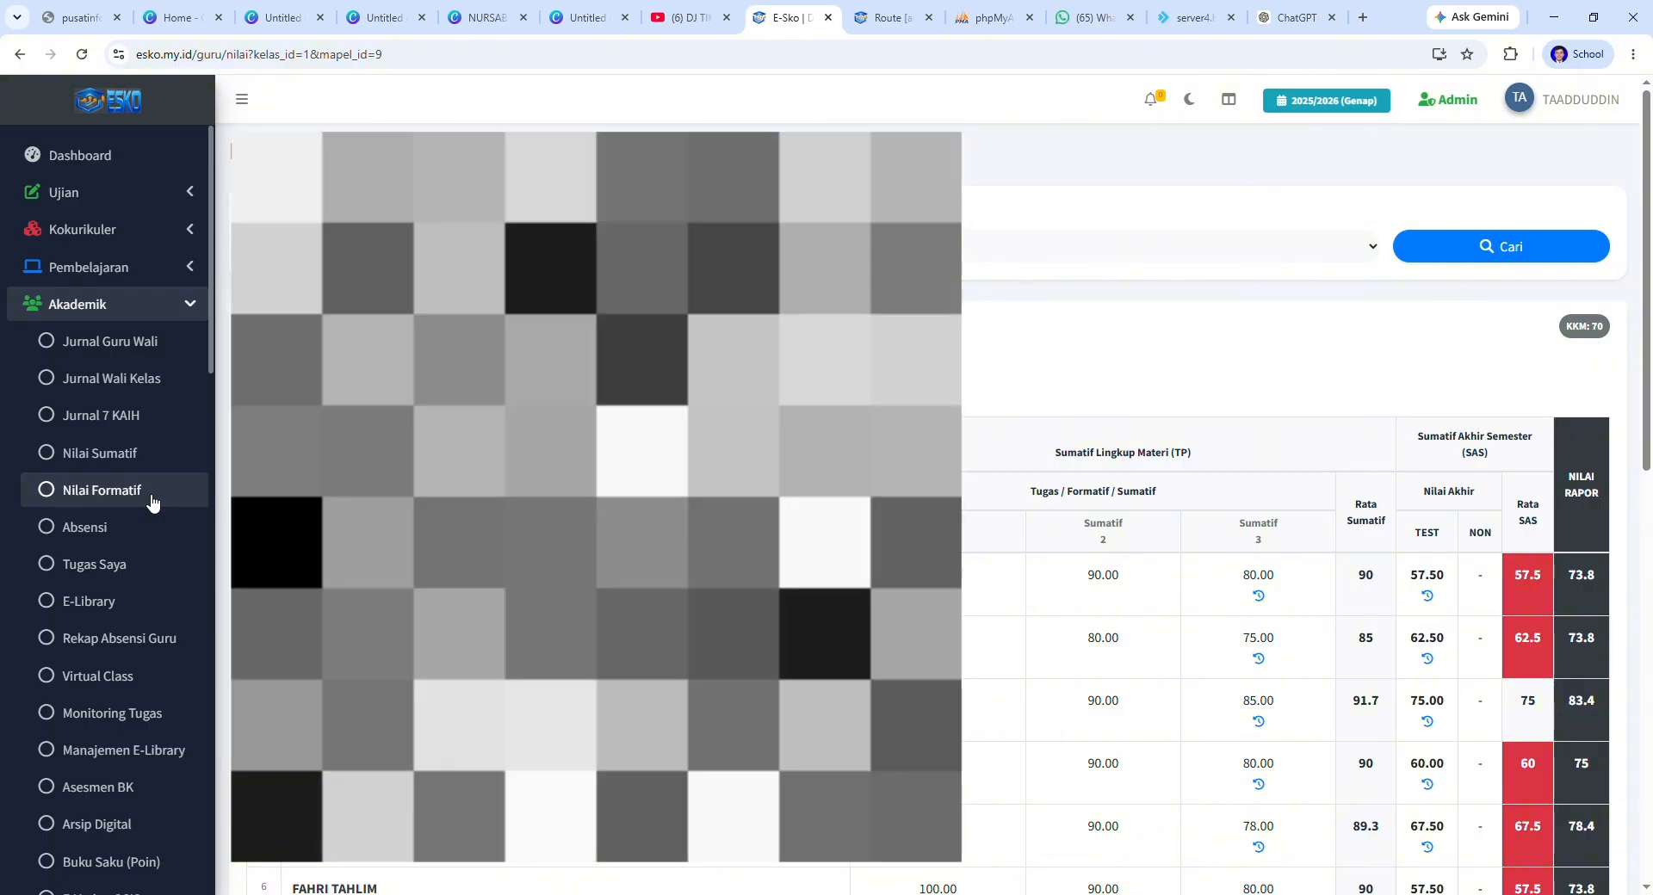
click(151, 498)
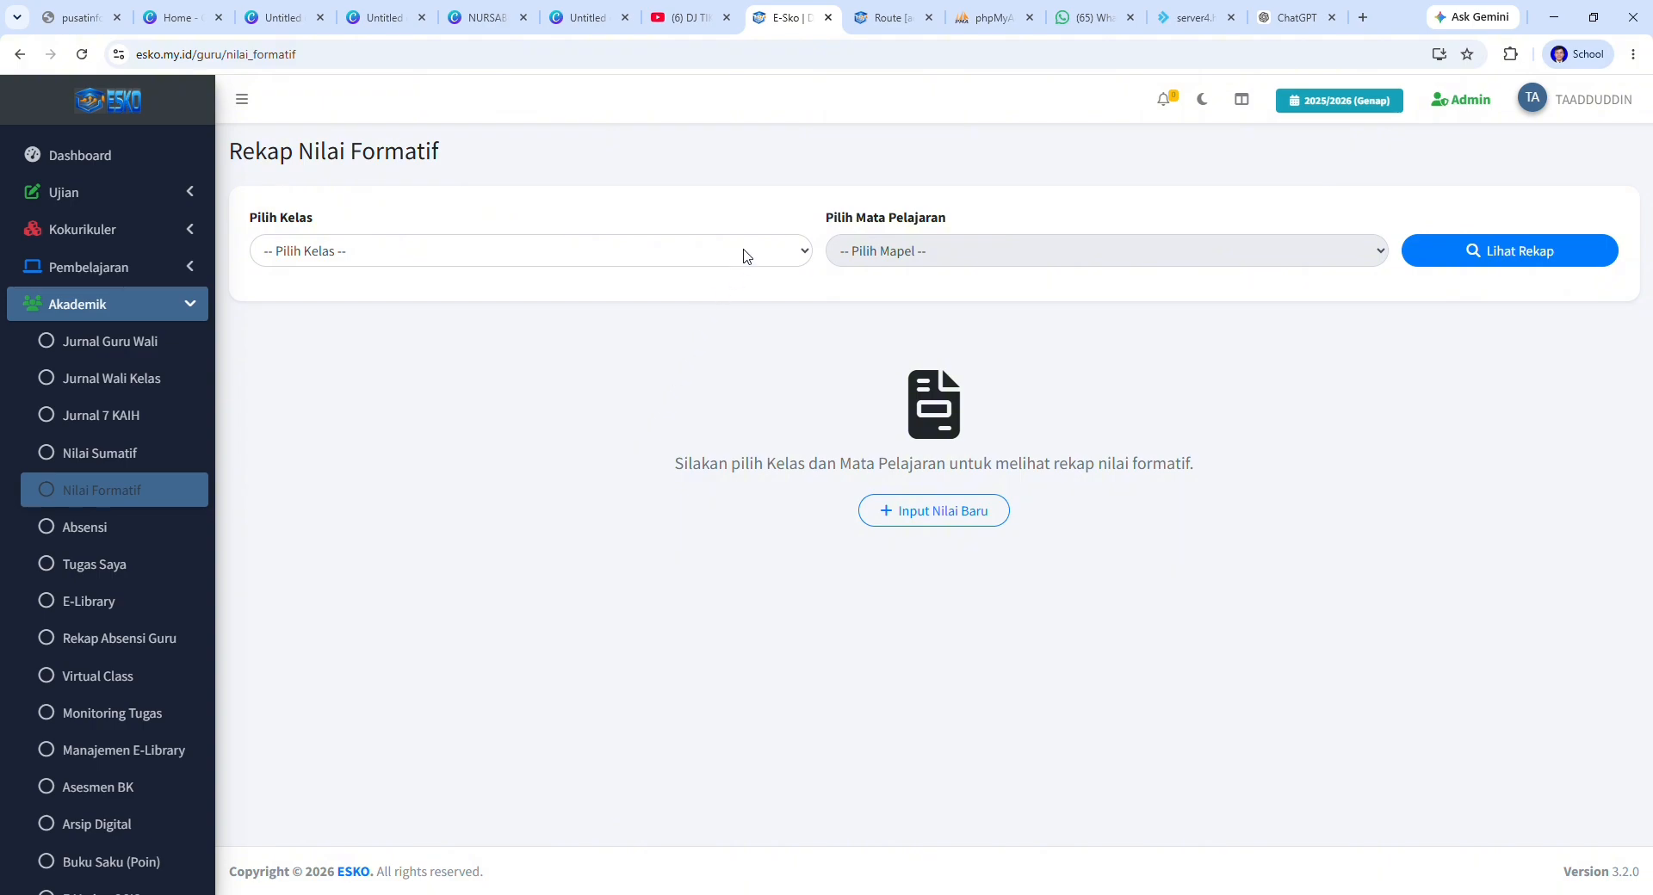
click(688, 300)
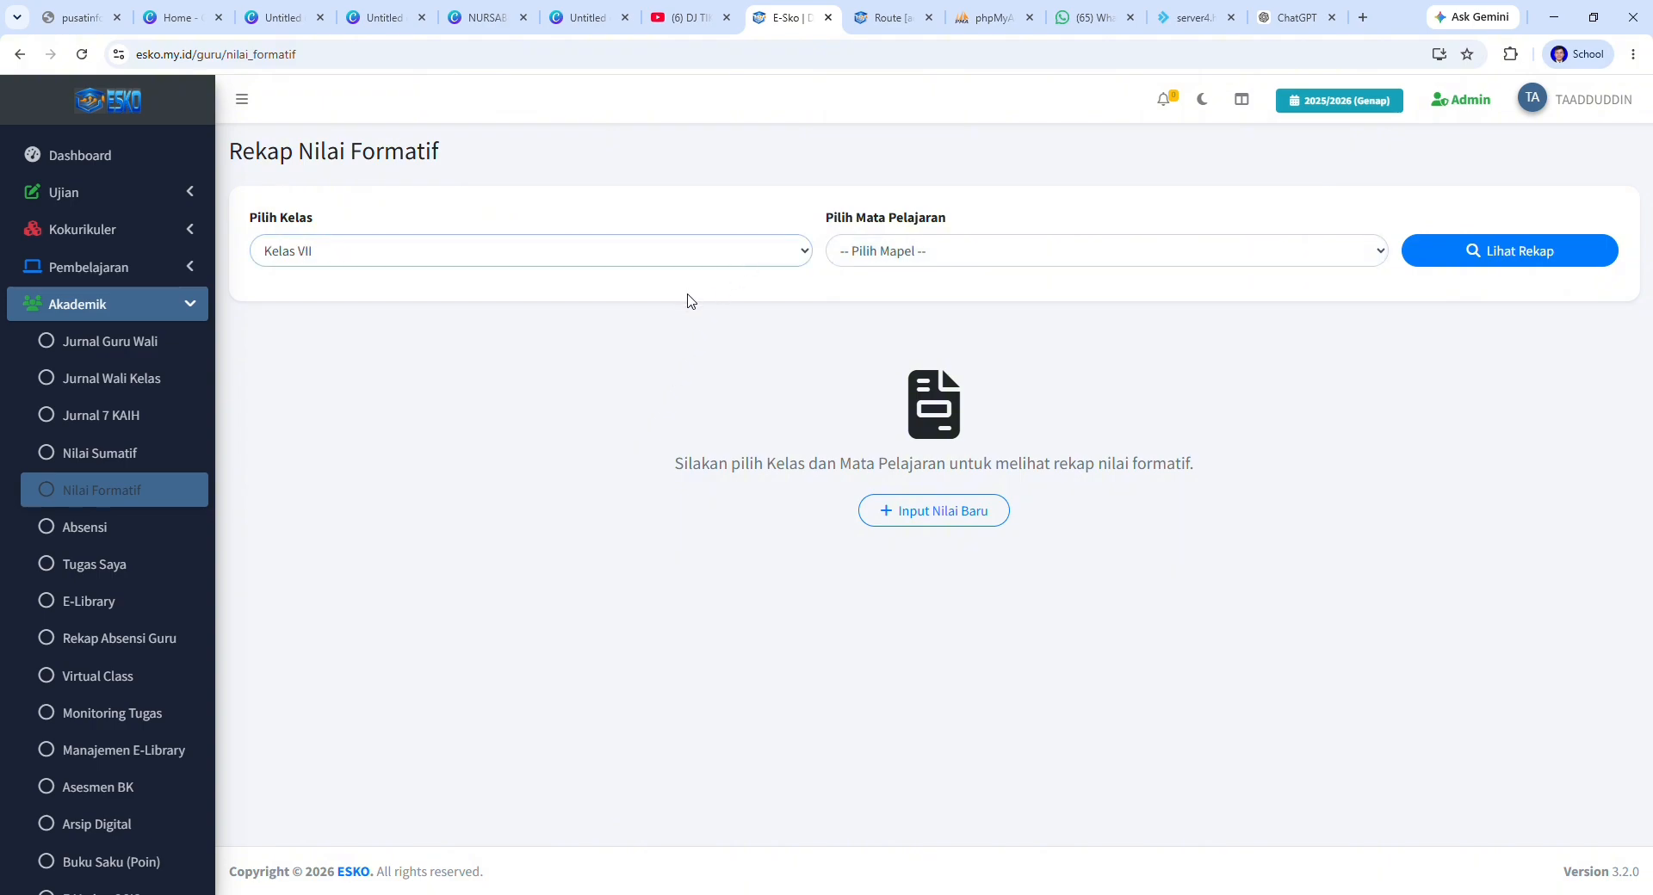
click(962, 308)
click(1485, 269)
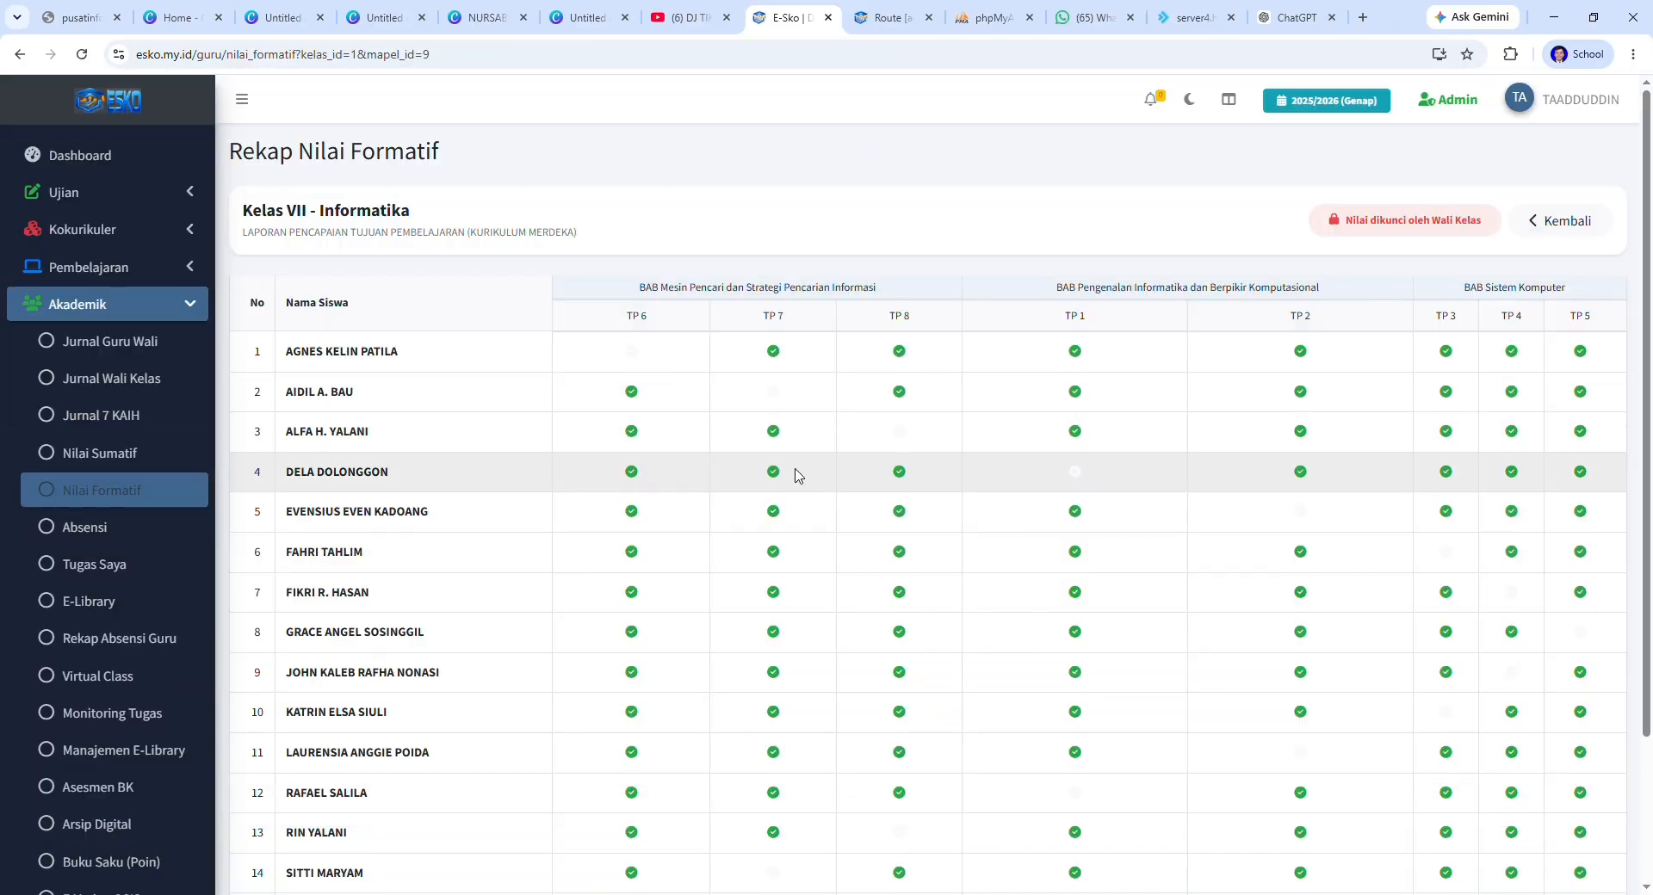
scroll(785, 610, down, 3)
scroll(778, 638, up, 4)
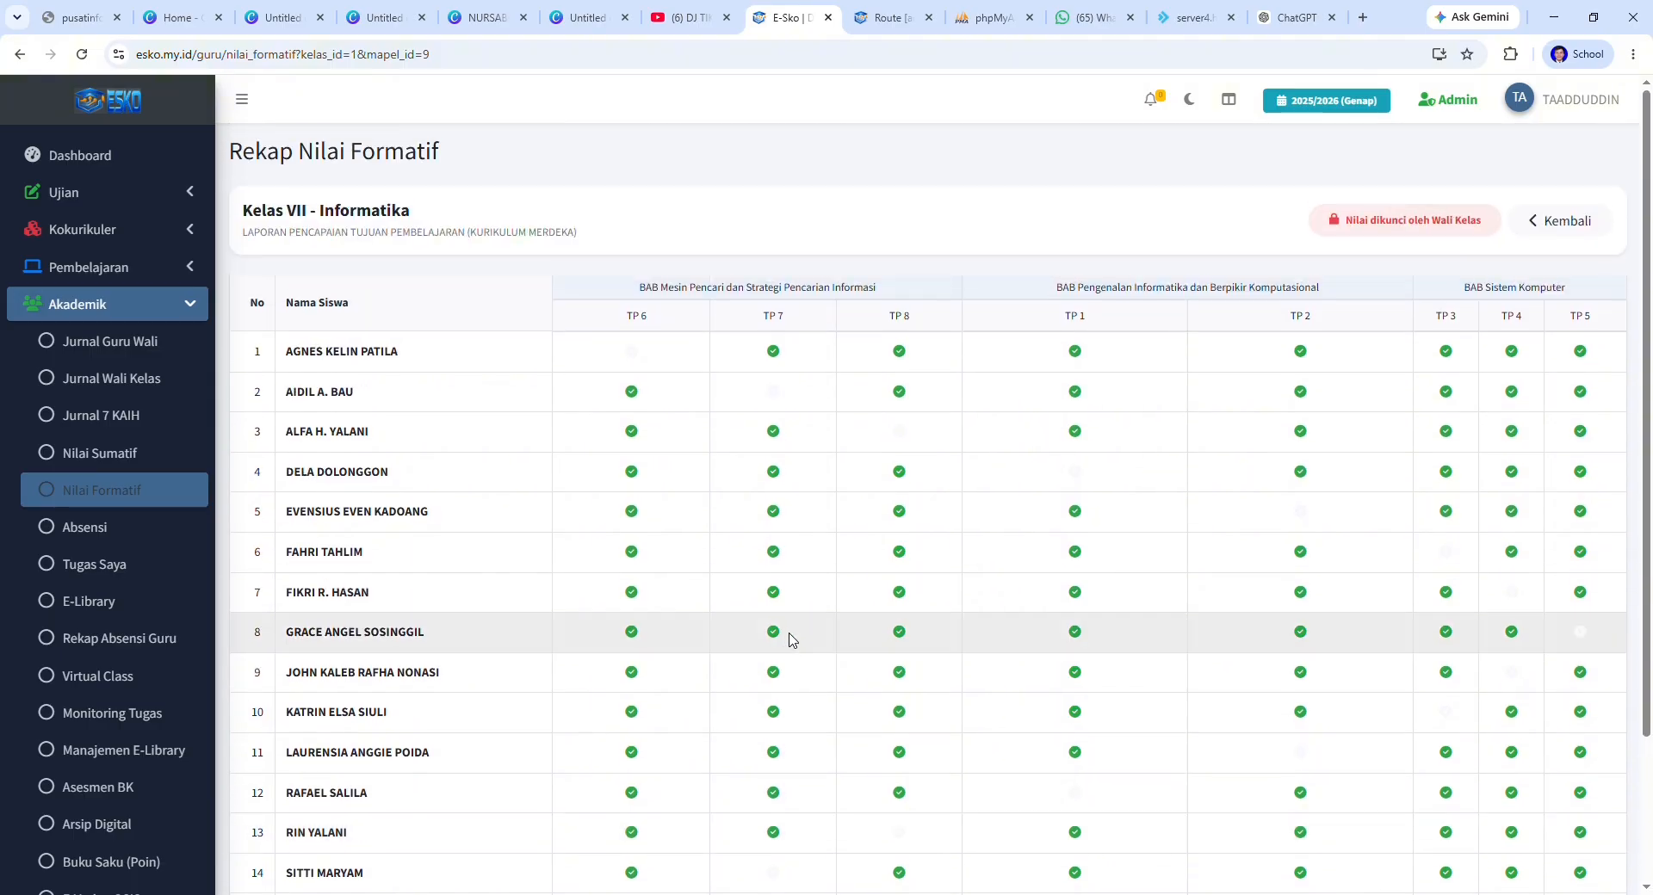
click(129, 268)
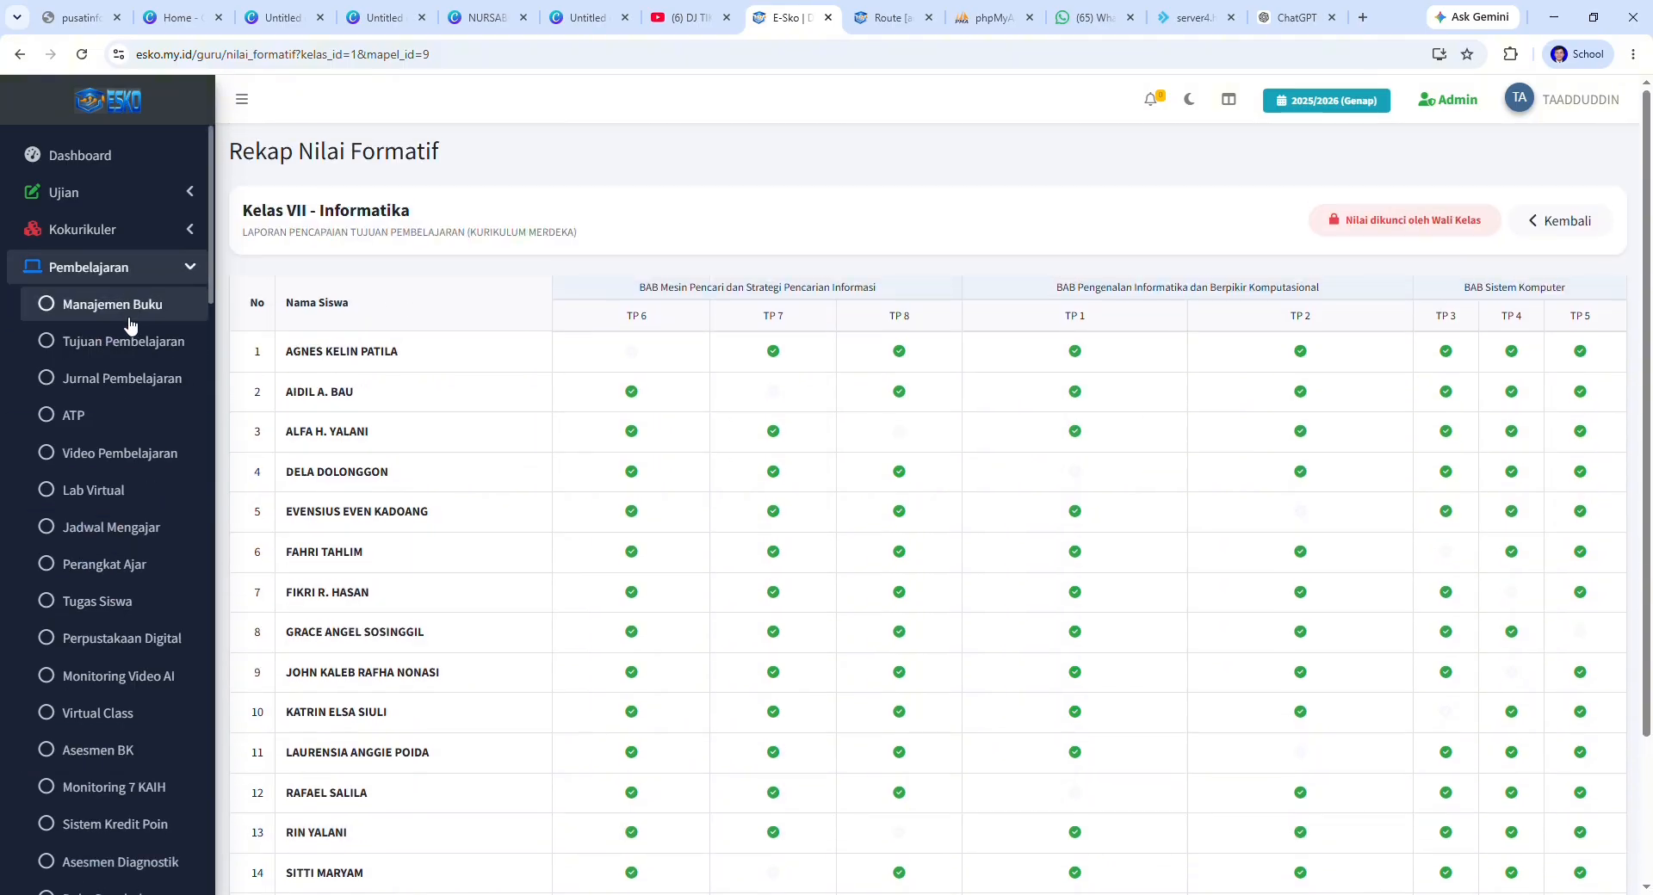
click(151, 269)
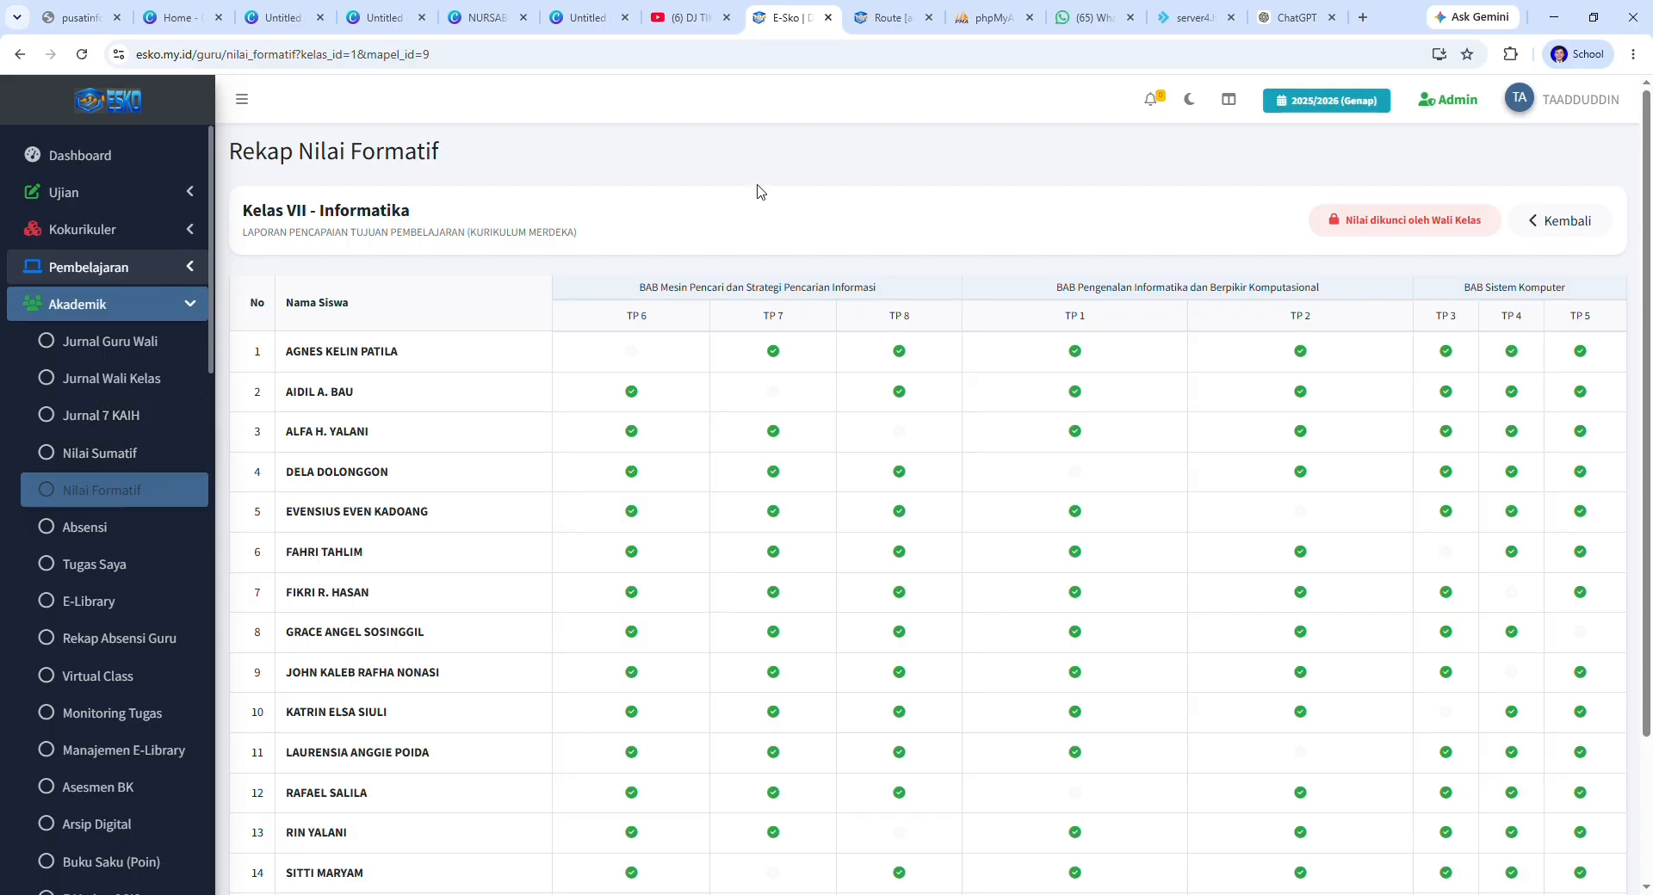
click(115, 269)
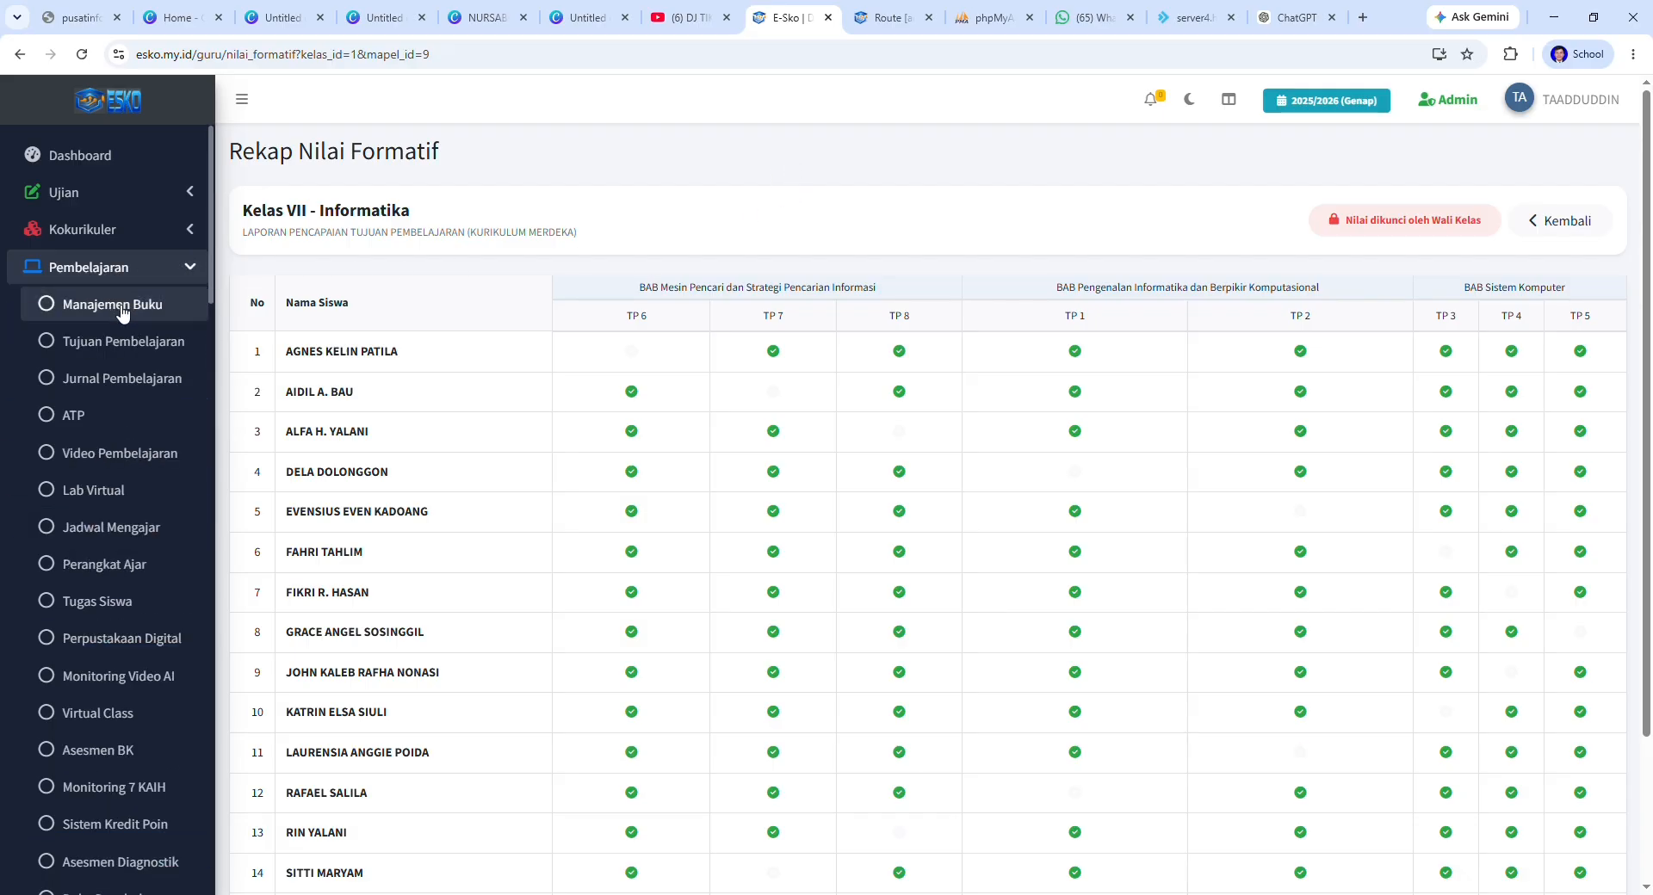
click(134, 269)
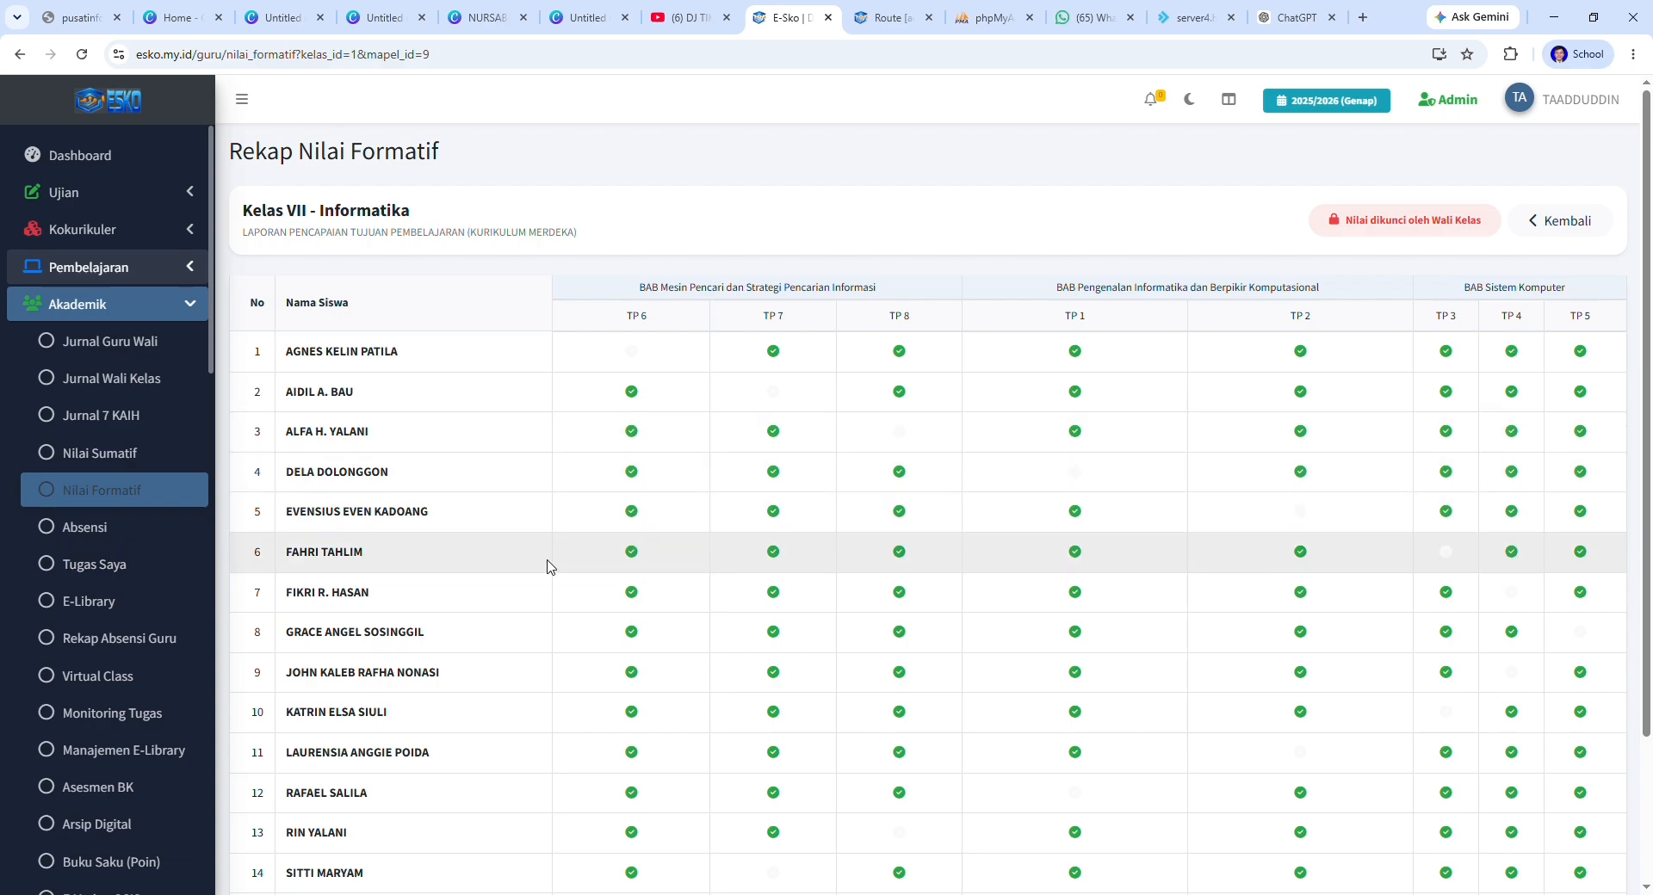
Step: Examine the learning-objective marks (TP 1 to TP 8) of every student in the Kelas VII Informatika recap
scroll(551, 568, down, 2)
scroll(547, 588, up, 1)
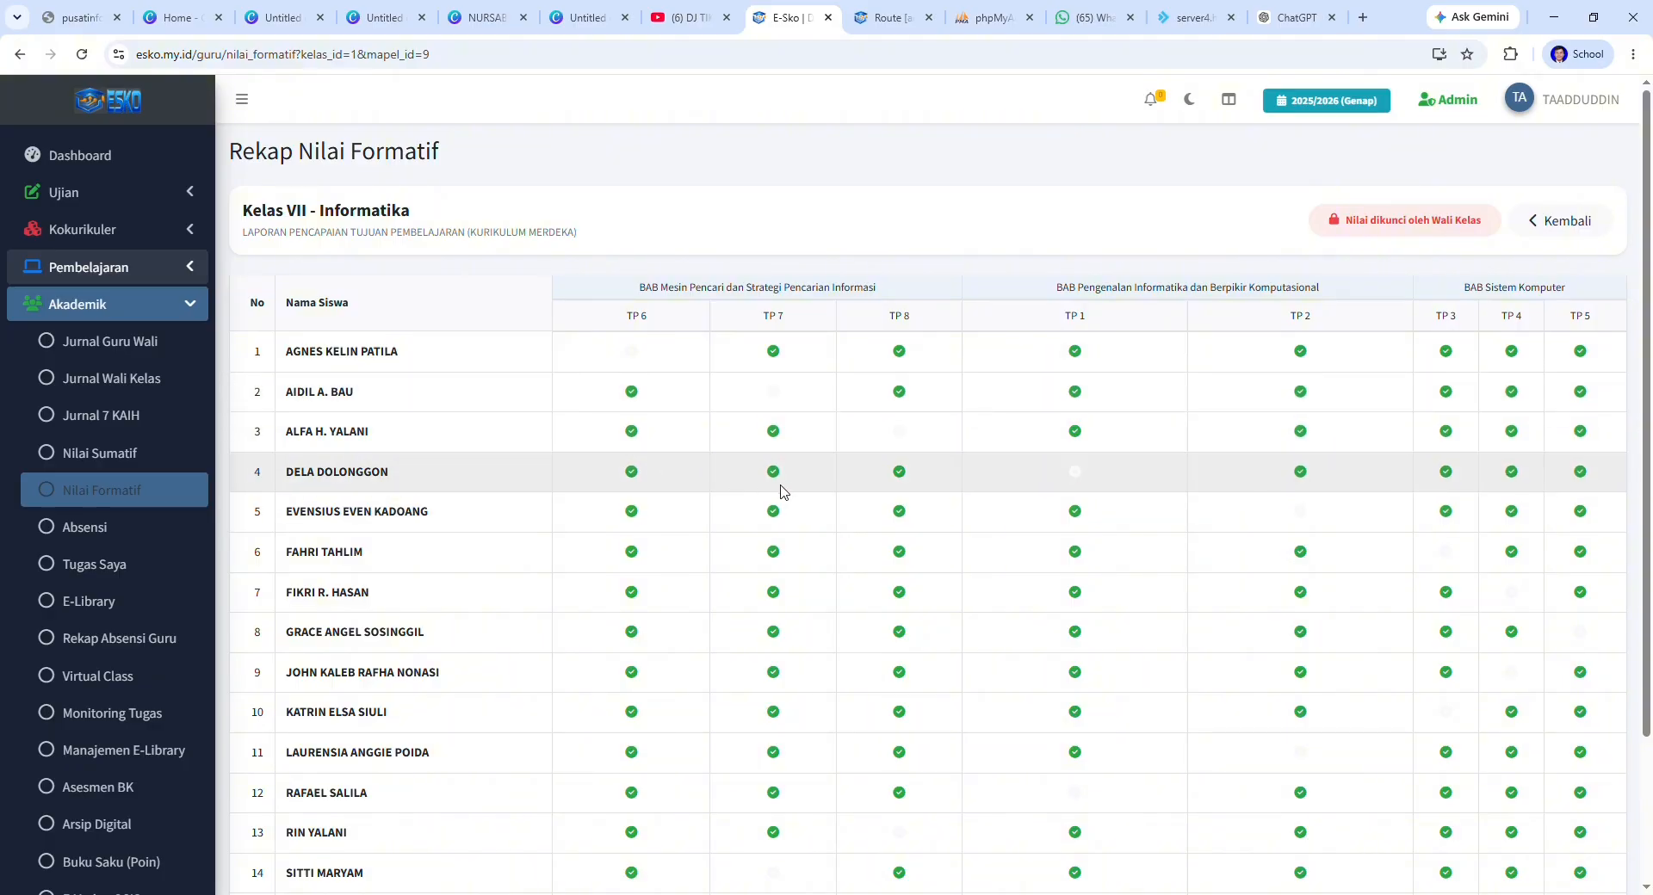
scroll(663, 617, down, 2)
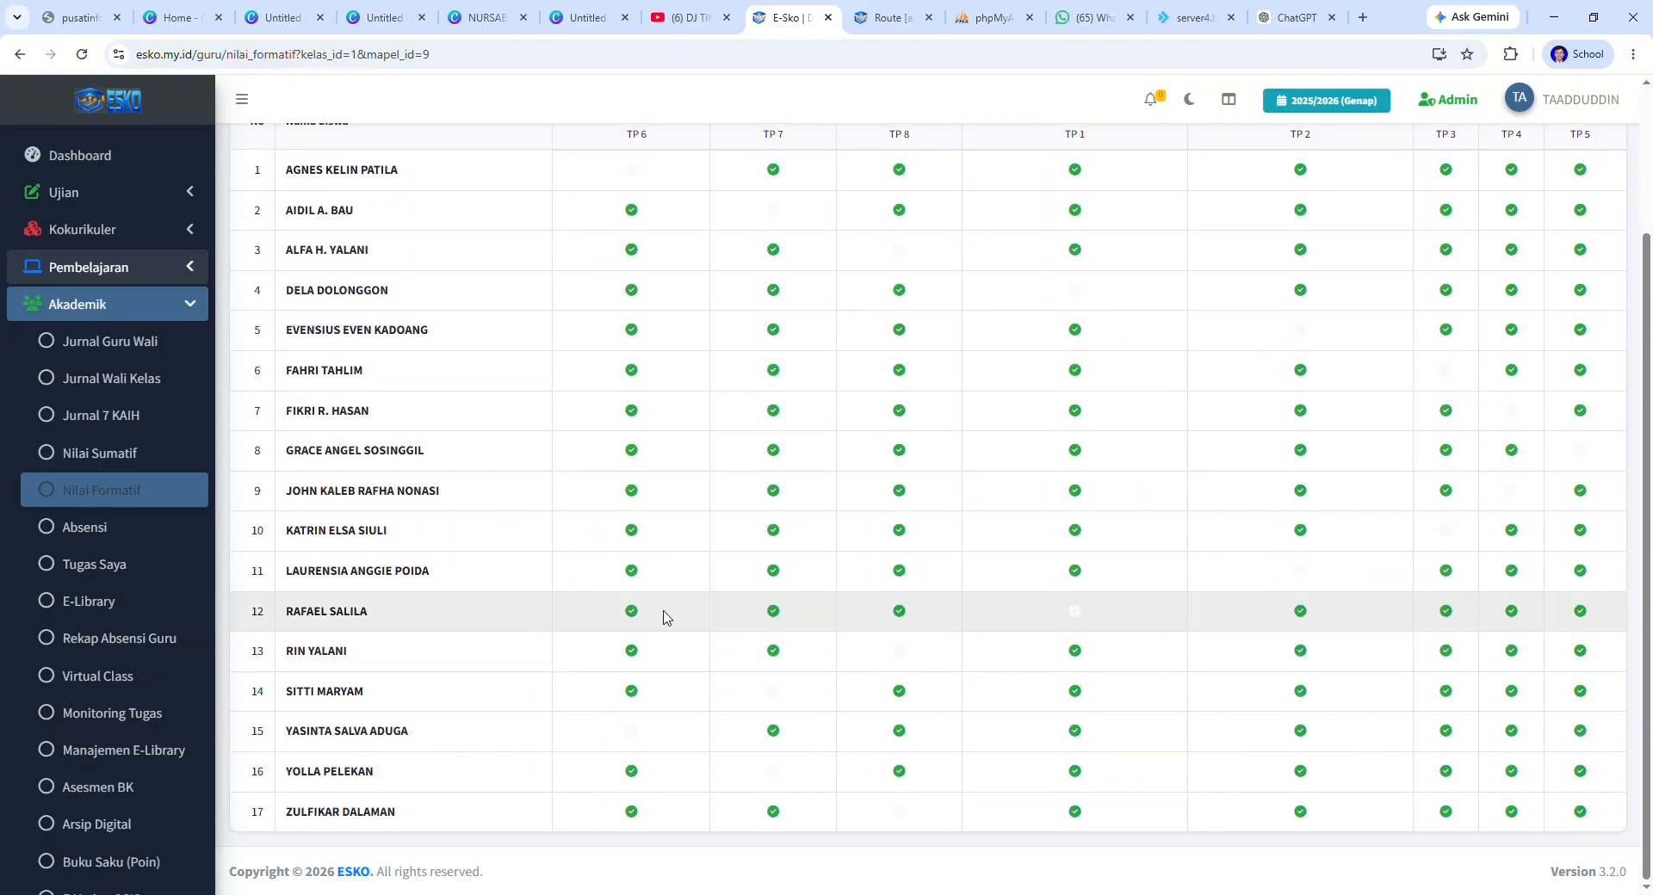
scroll(663, 617, up, 2)
scroll(619, 620, down, 2)
scroll(568, 624, up, 2)
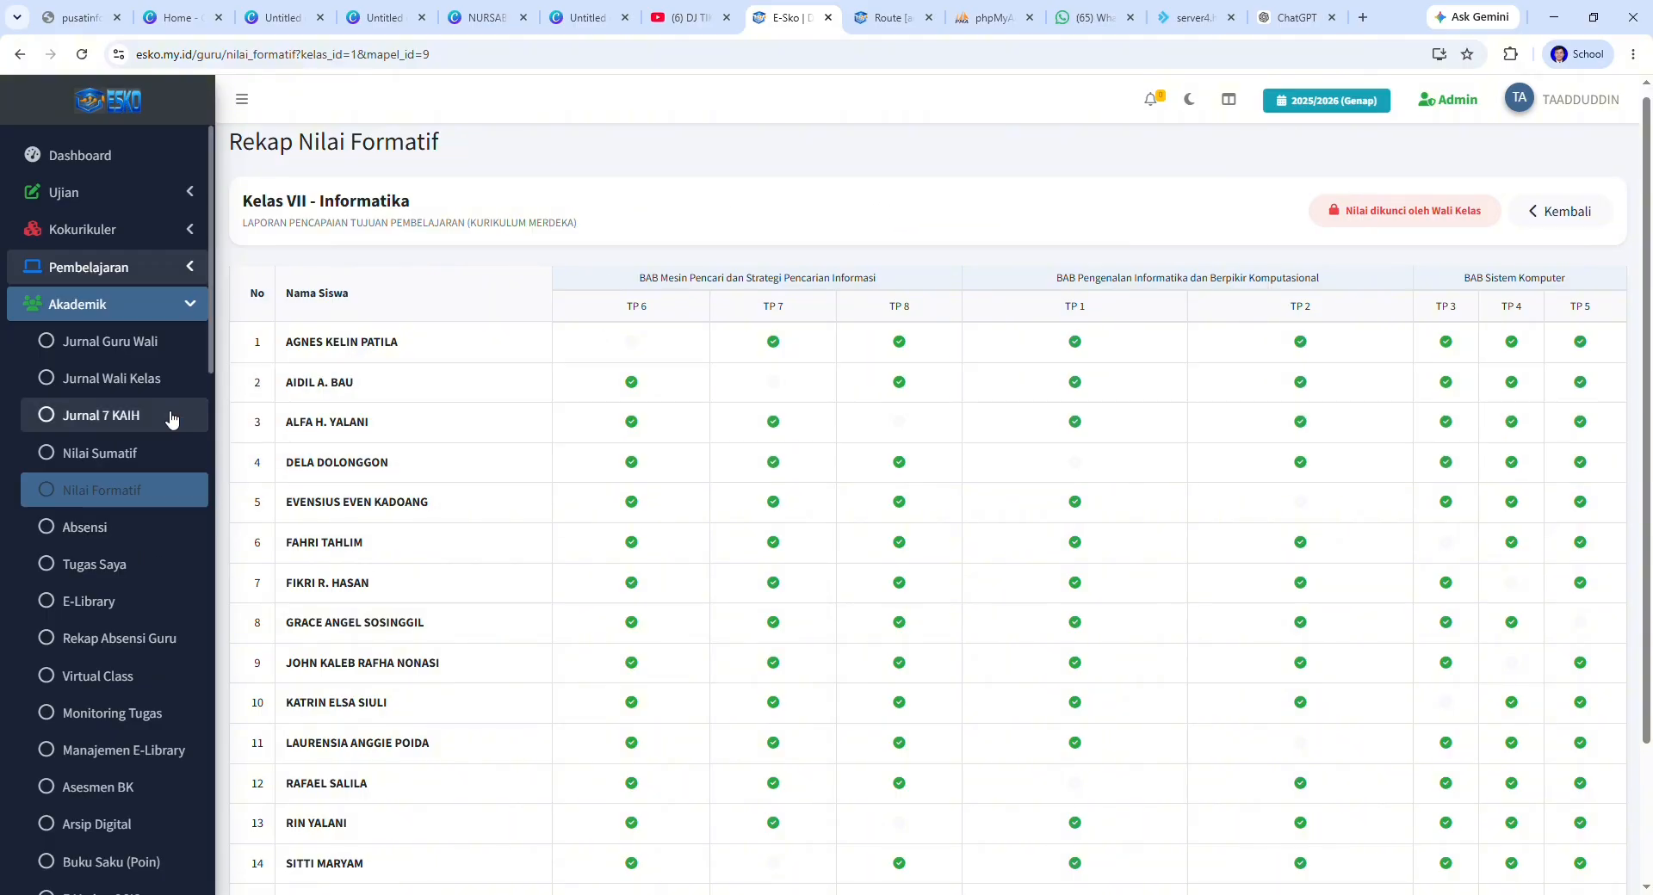
Step: Open the Absensi page under Akademik to view Presensi Smart Guru, and try to open Tugas Saya
click(115, 535)
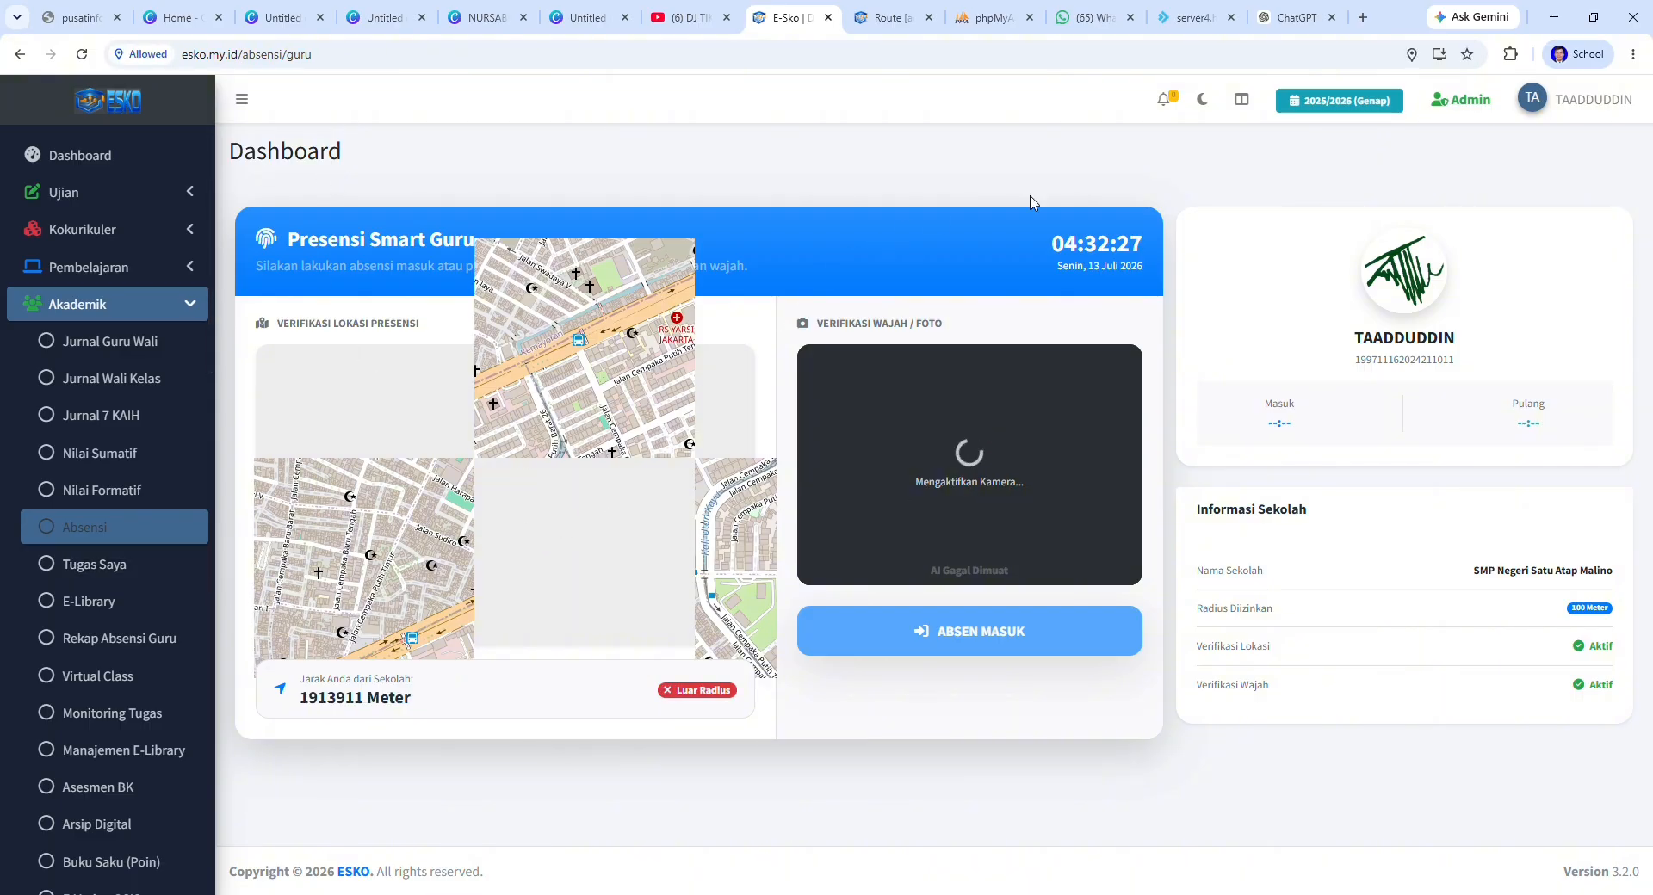
click(138, 575)
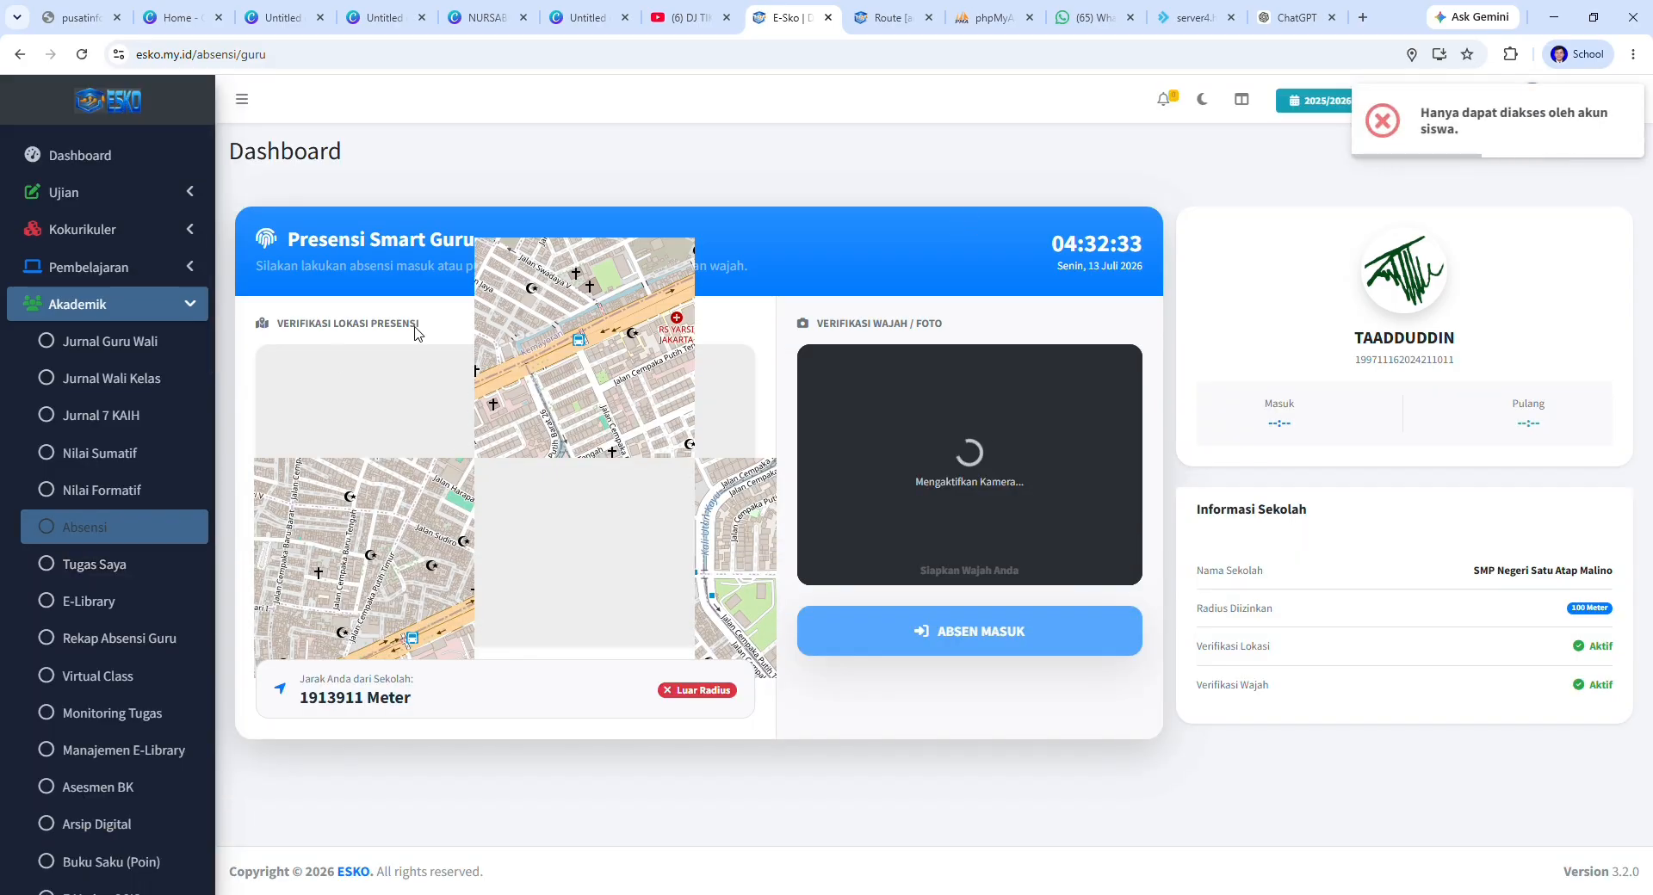
Step: View the Koleksi Perpustakaan list on the E-Library page, and open Manajemen E-Library under Akademik
click(92, 605)
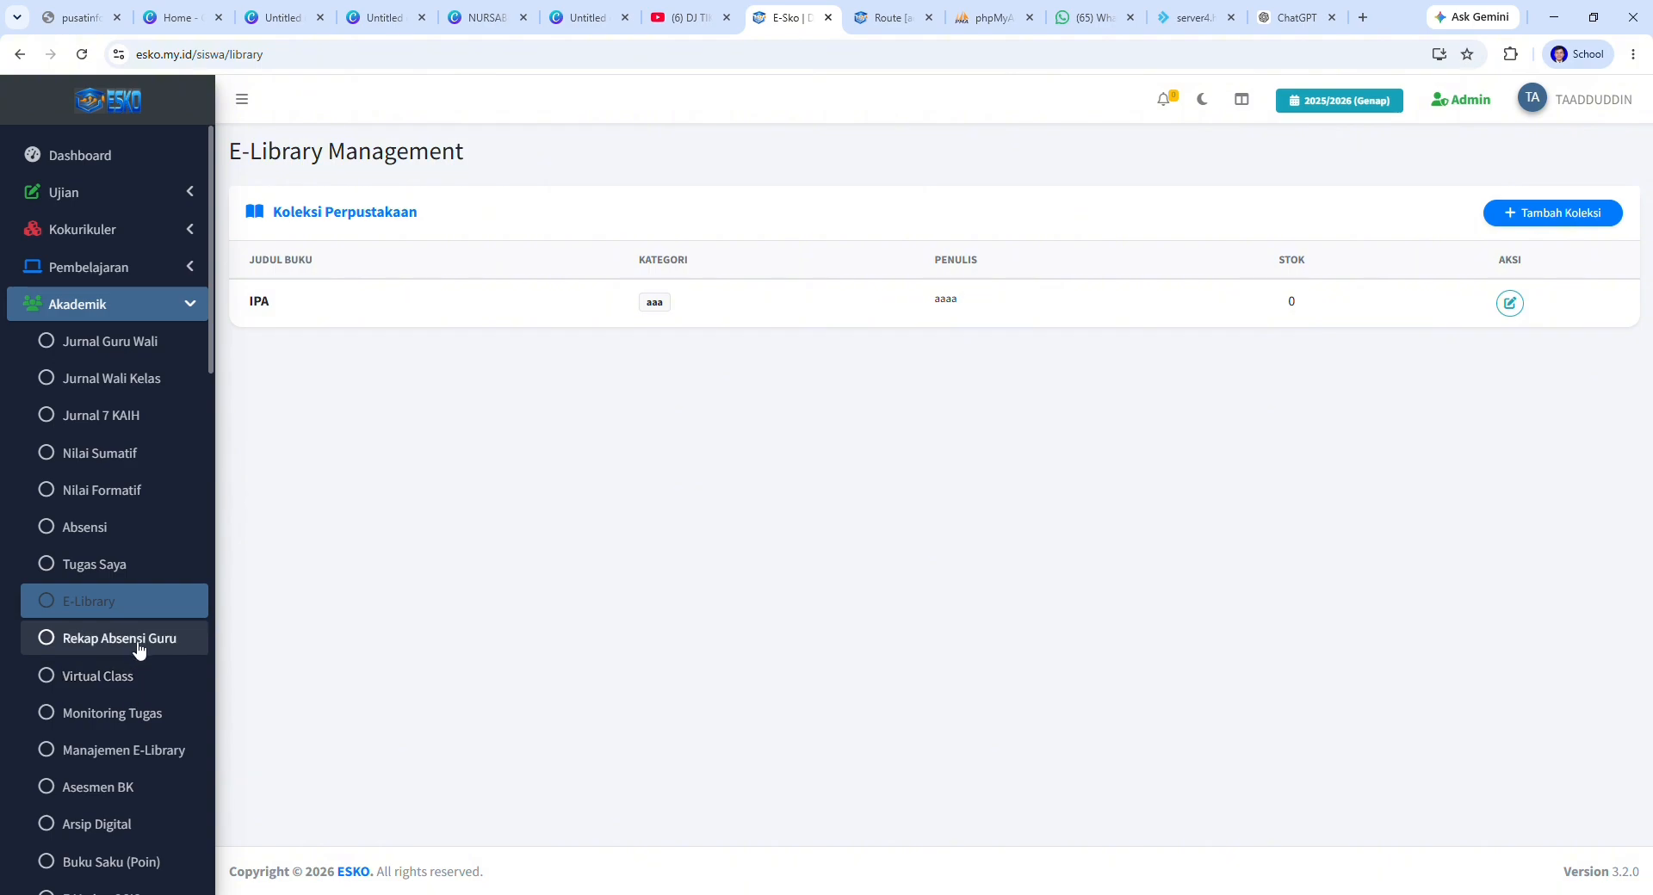
scroll(137, 654, down, 3)
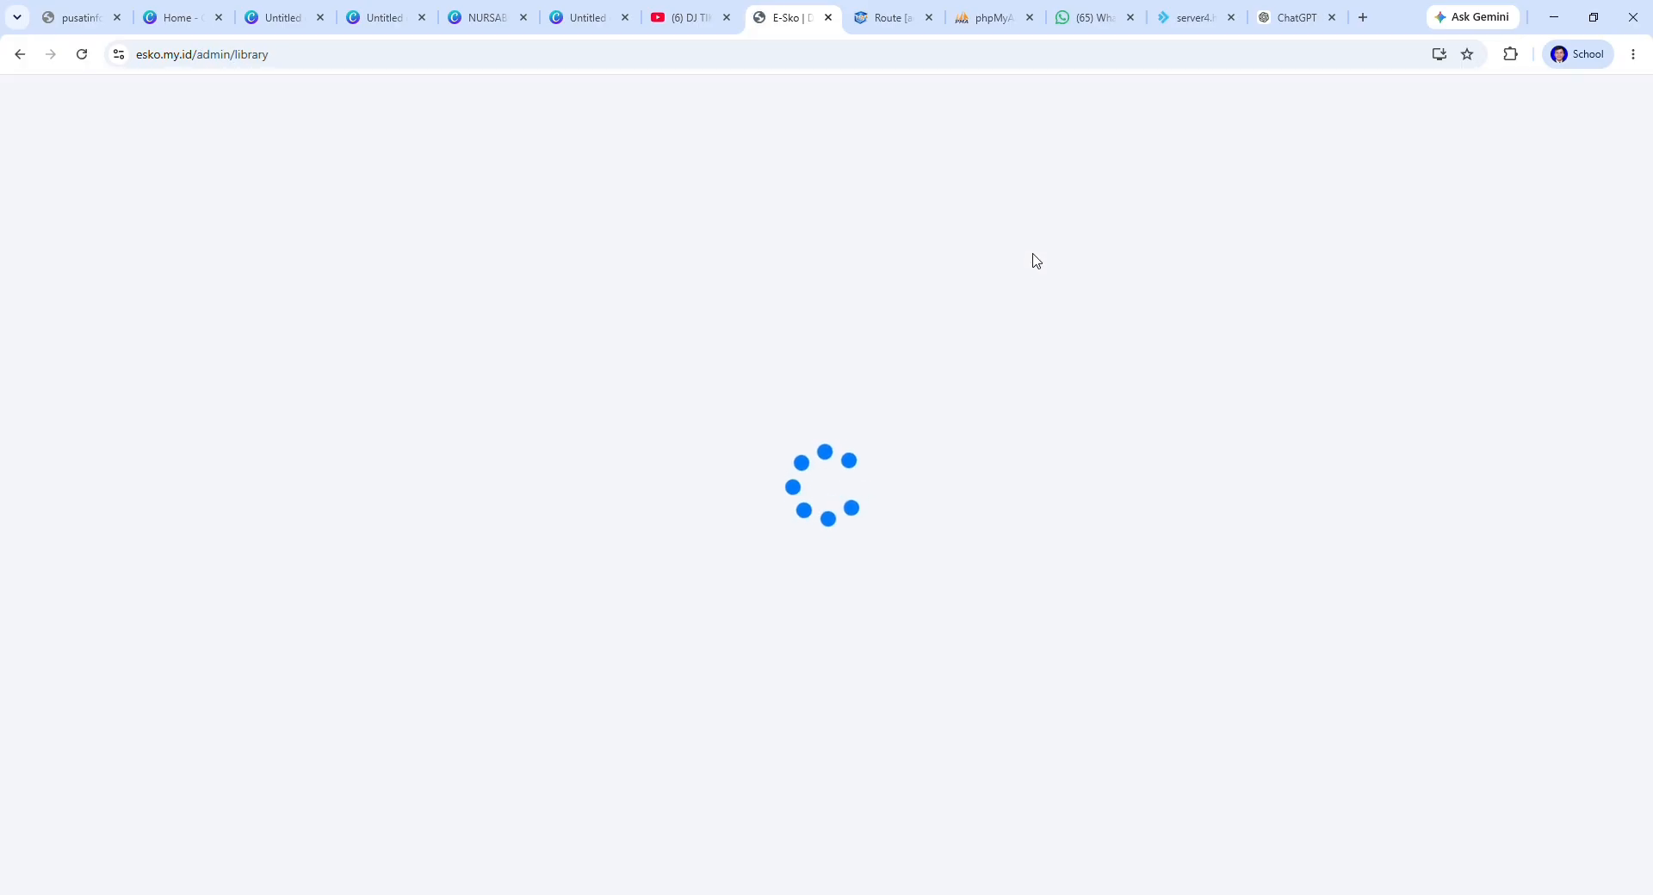
Step: Open E-Voting OSIS under Akademik, view the Tambah Kandidat OSIS form, and close it without saving
scroll(111, 680, down, 6)
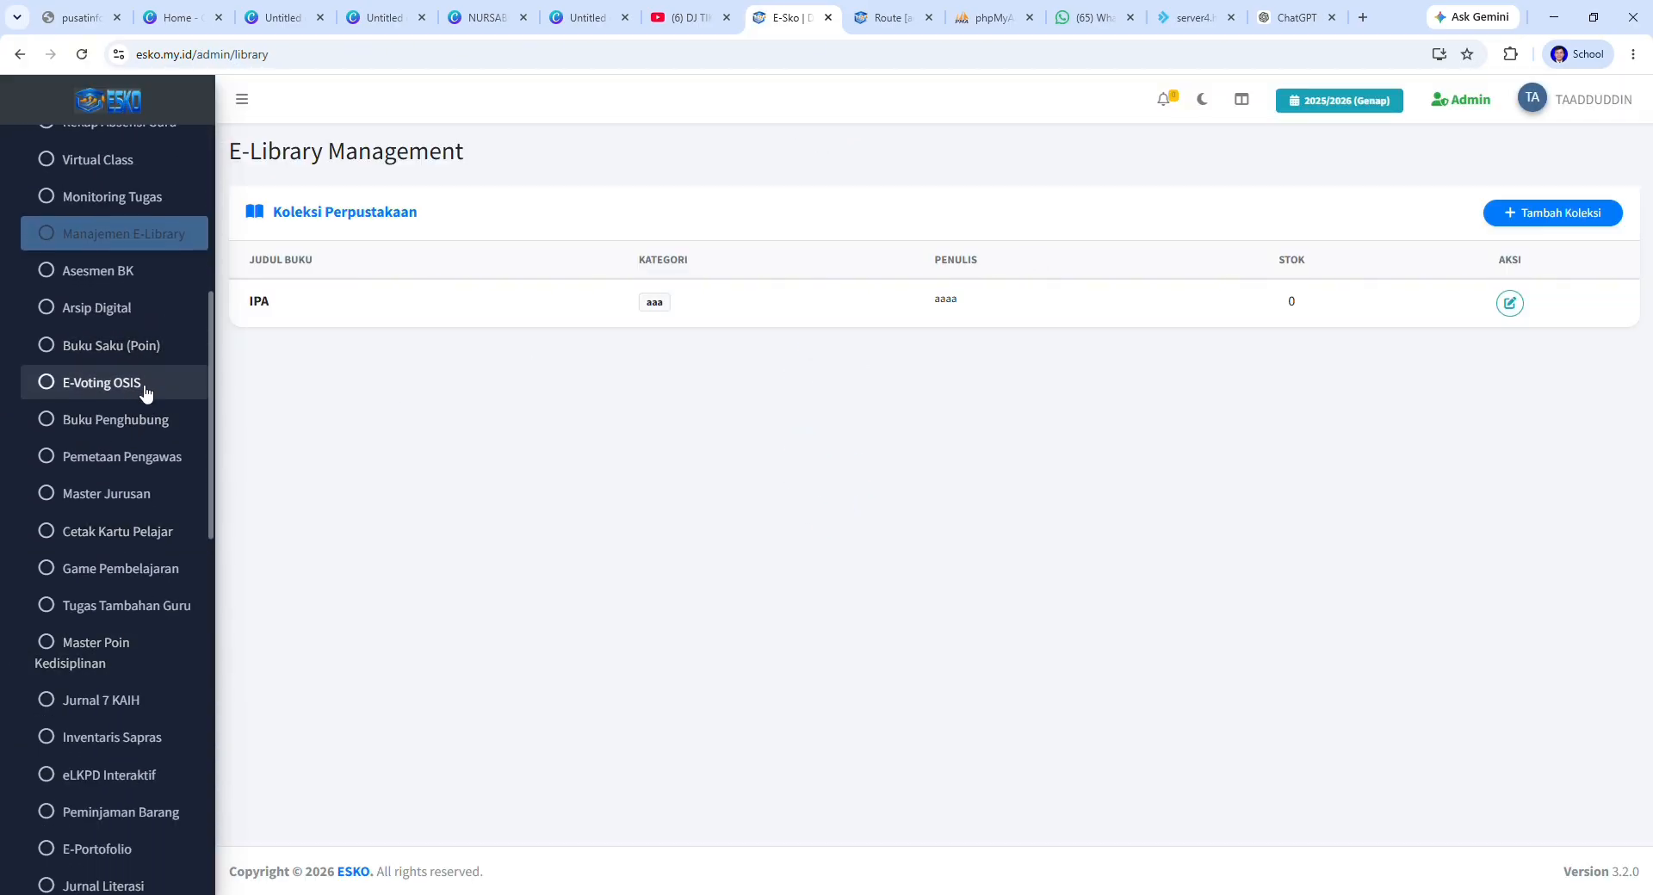
click(144, 391)
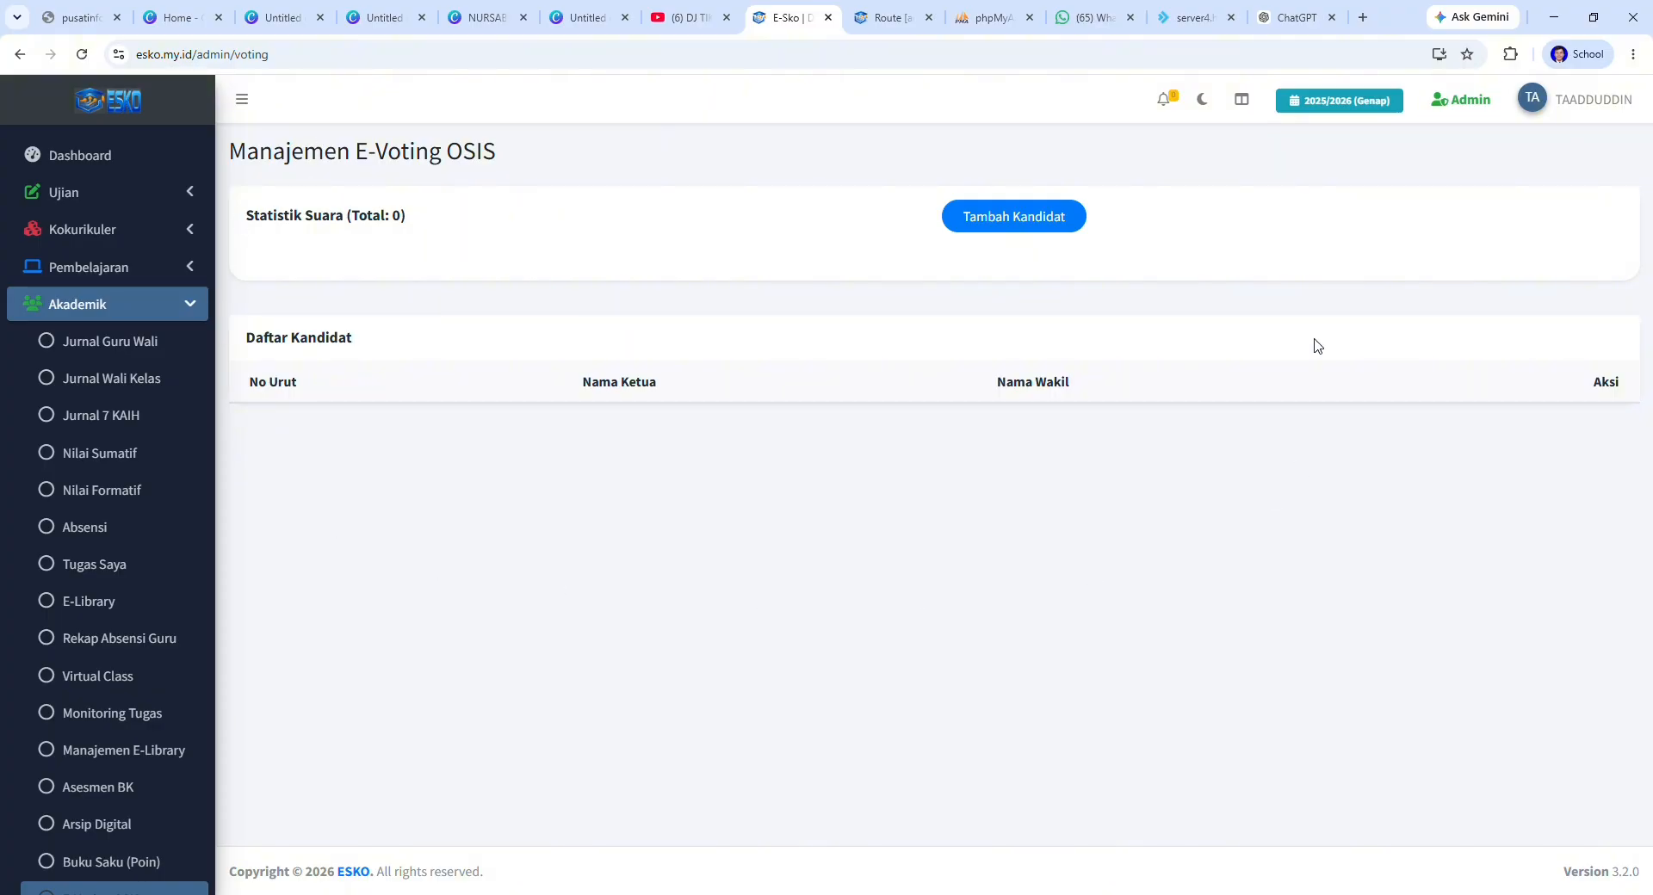
click(1047, 225)
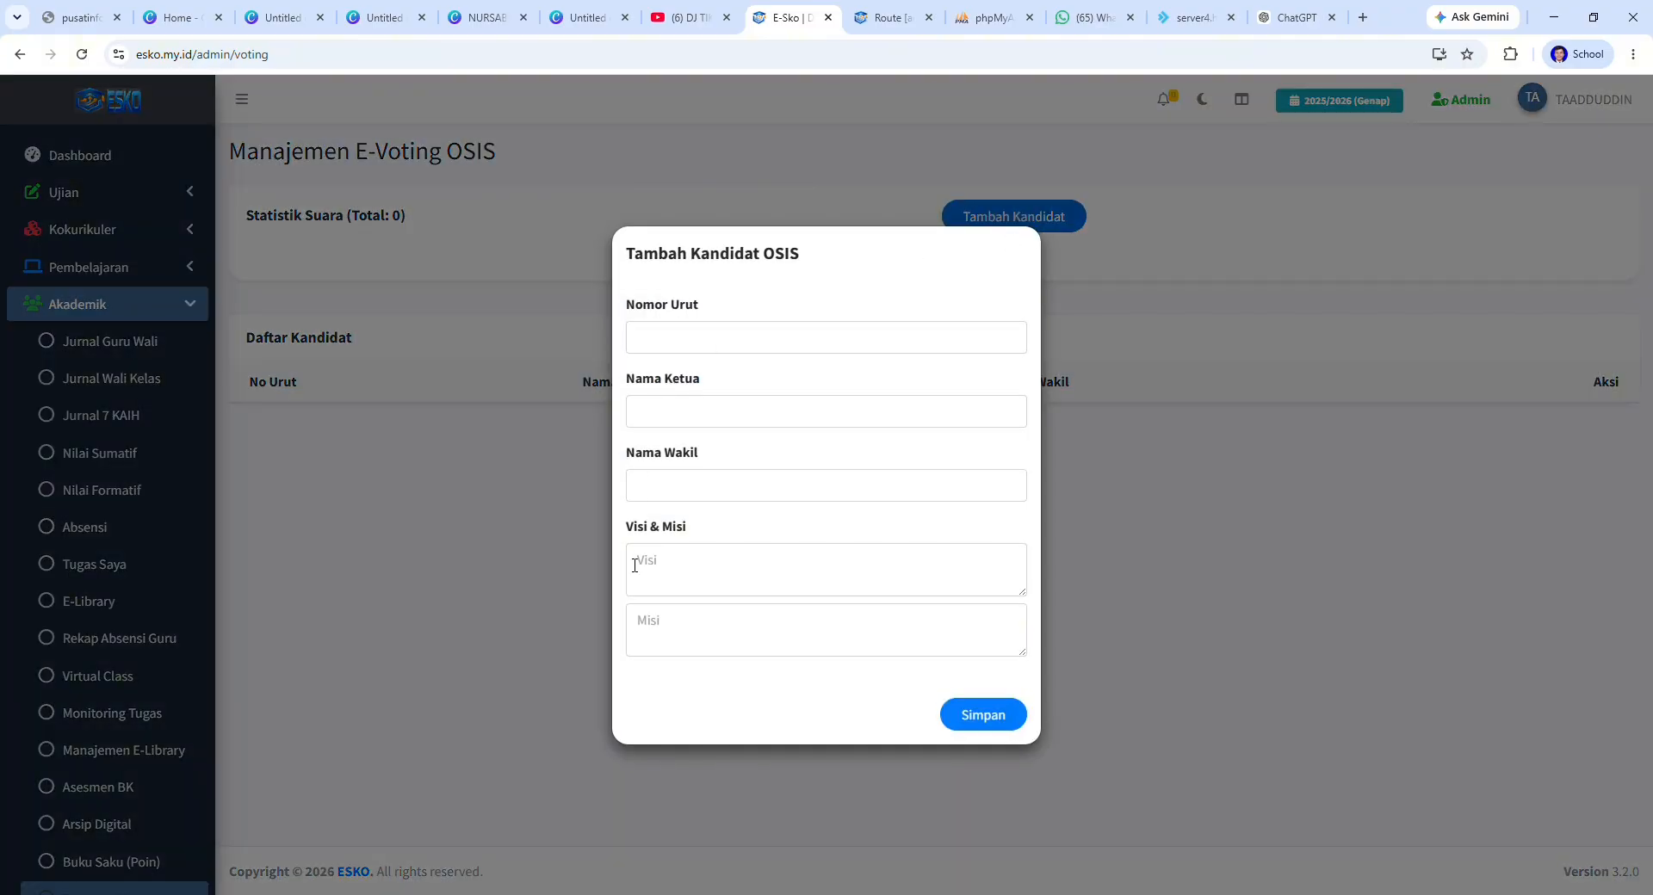
click(525, 514)
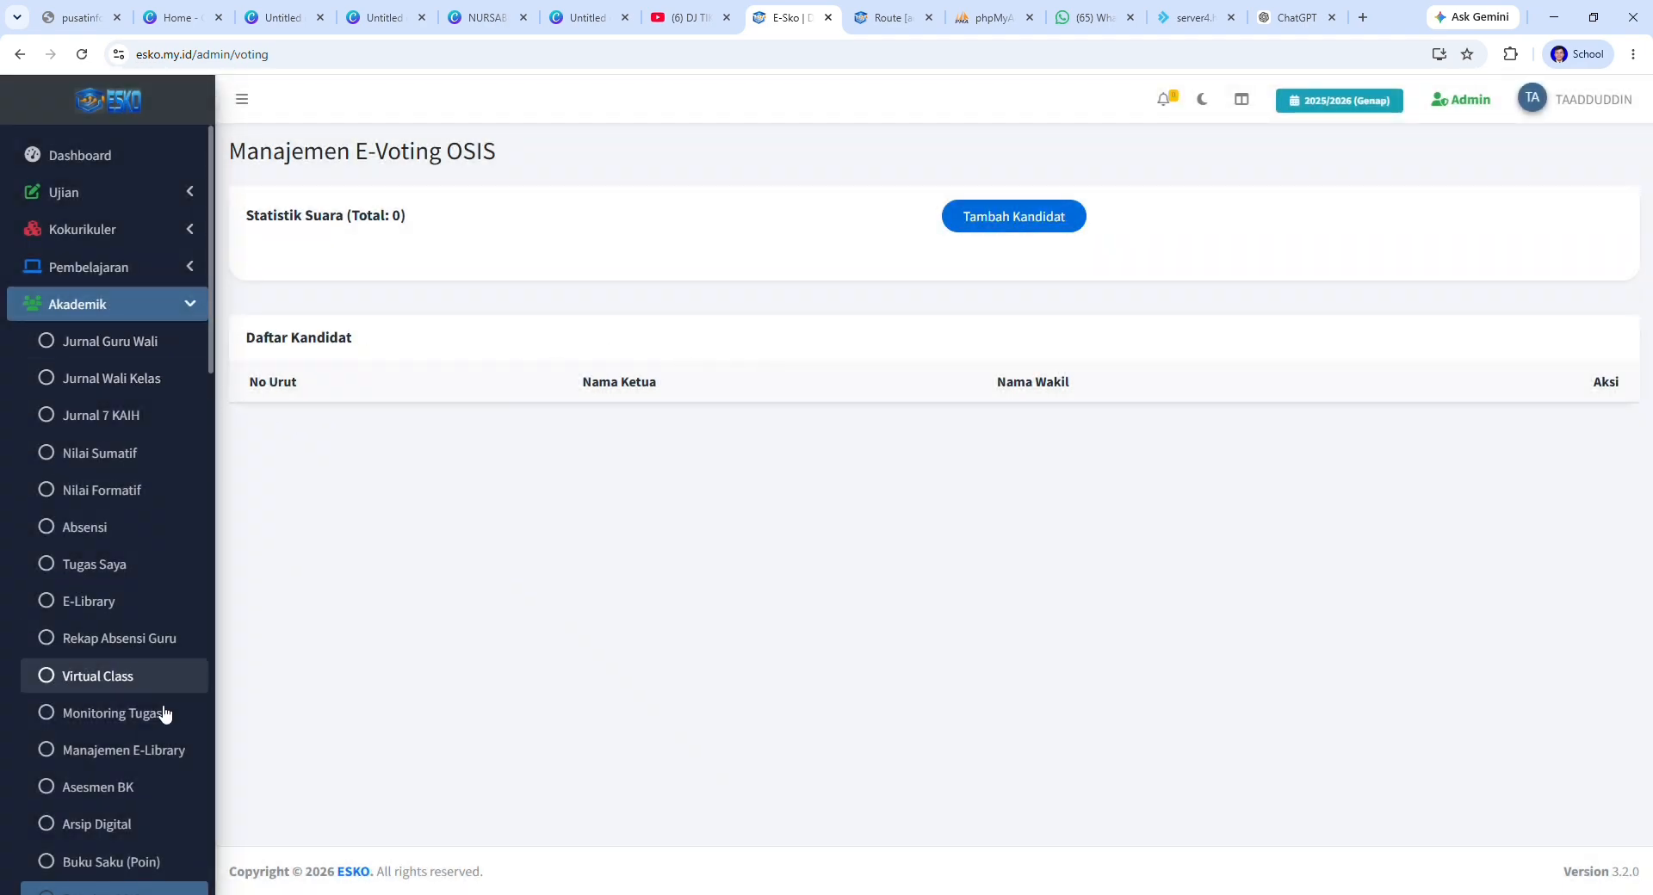
Step: Open Cetak Kartu Pelajar under Akademik and look through the Pilih Siswa list
scroll(162, 861, down, 6)
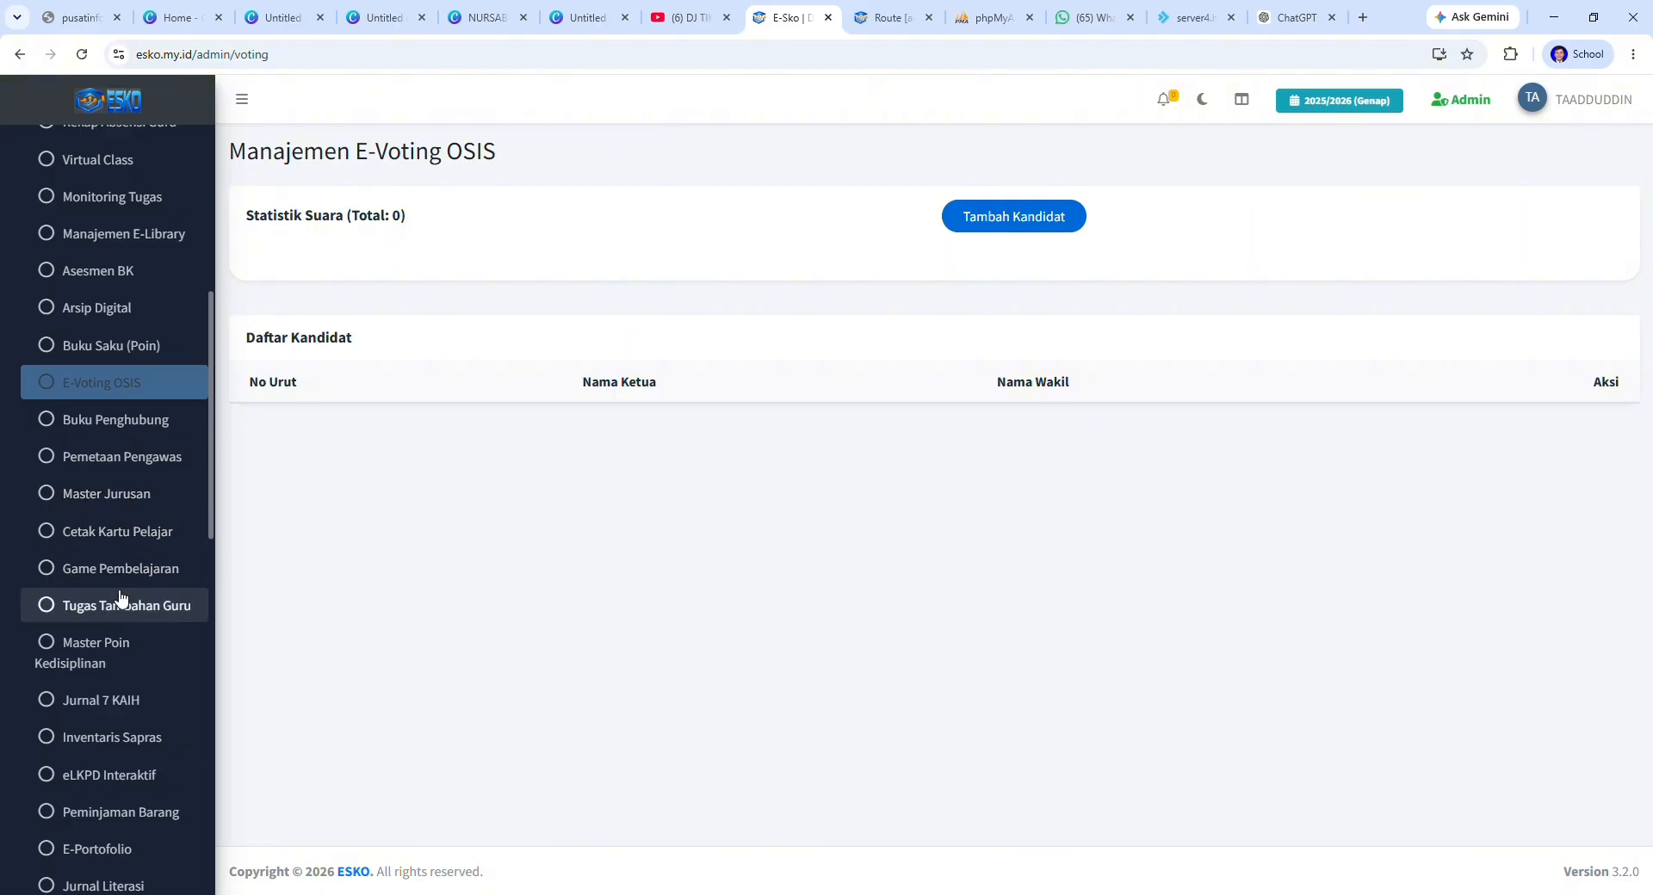
scroll(122, 654, down, 2)
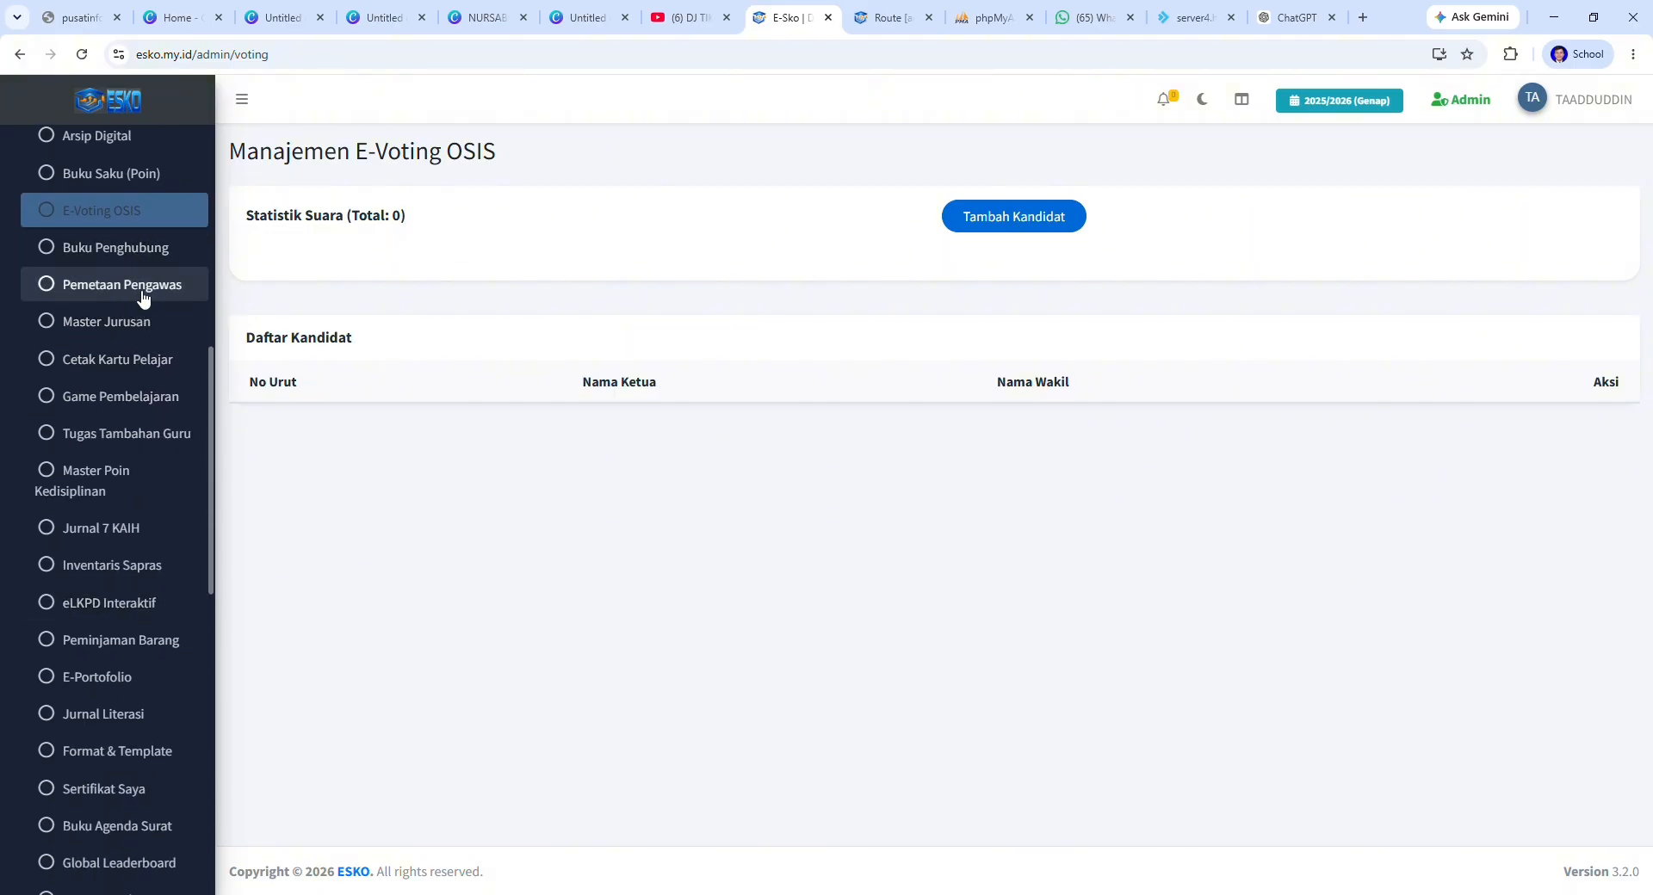
click(149, 376)
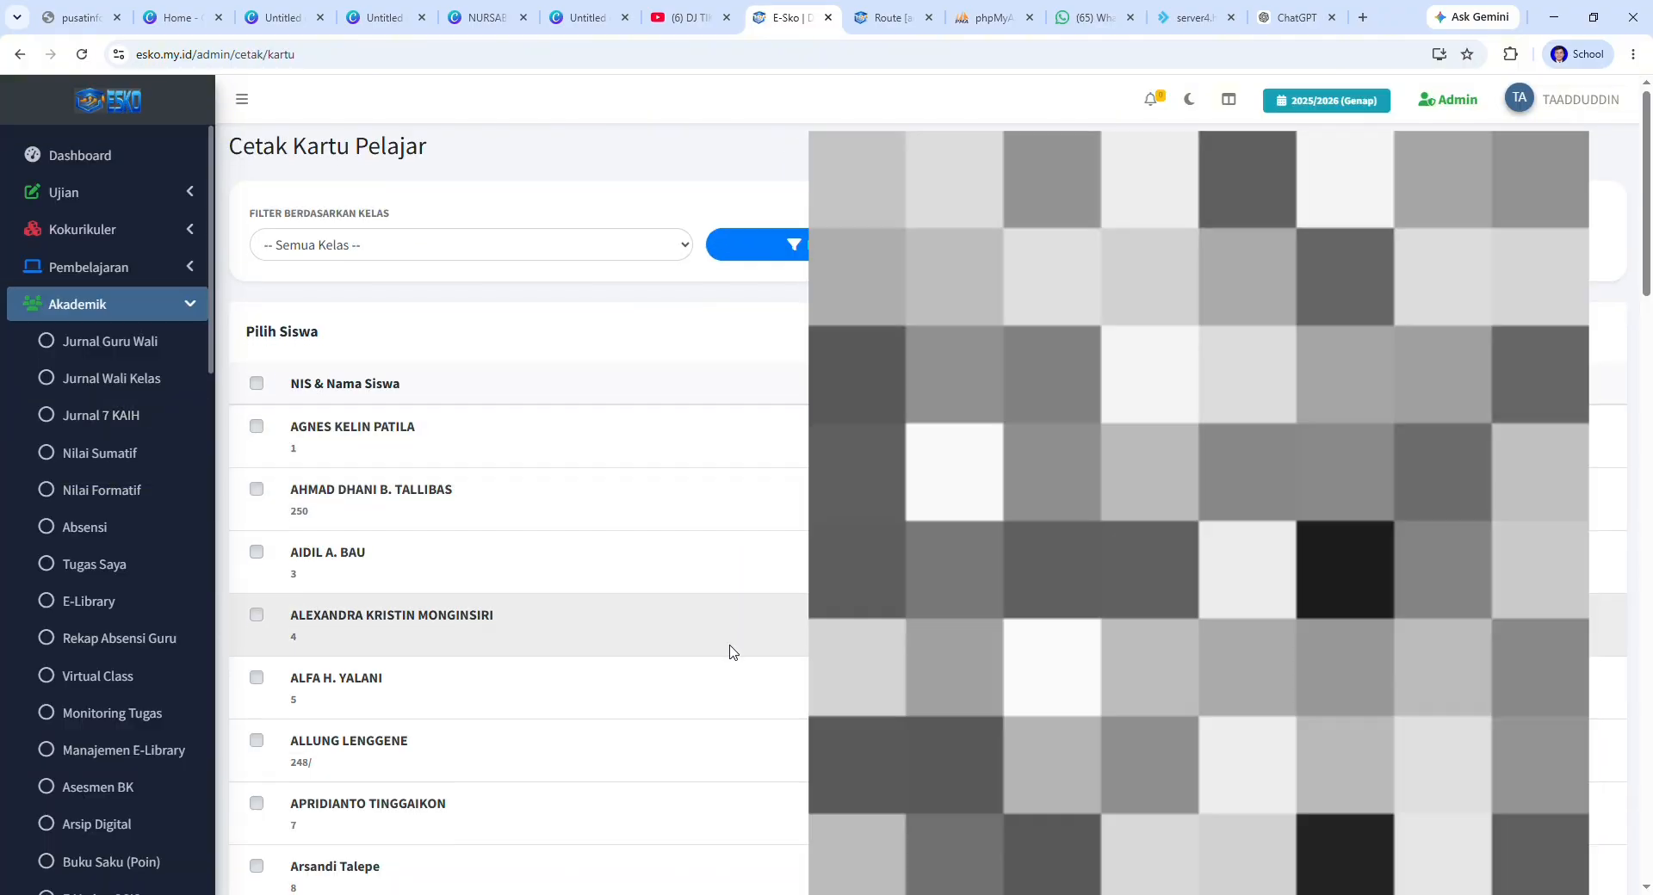
scroll(731, 652, down, 6)
scroll(157, 797, down, 1)
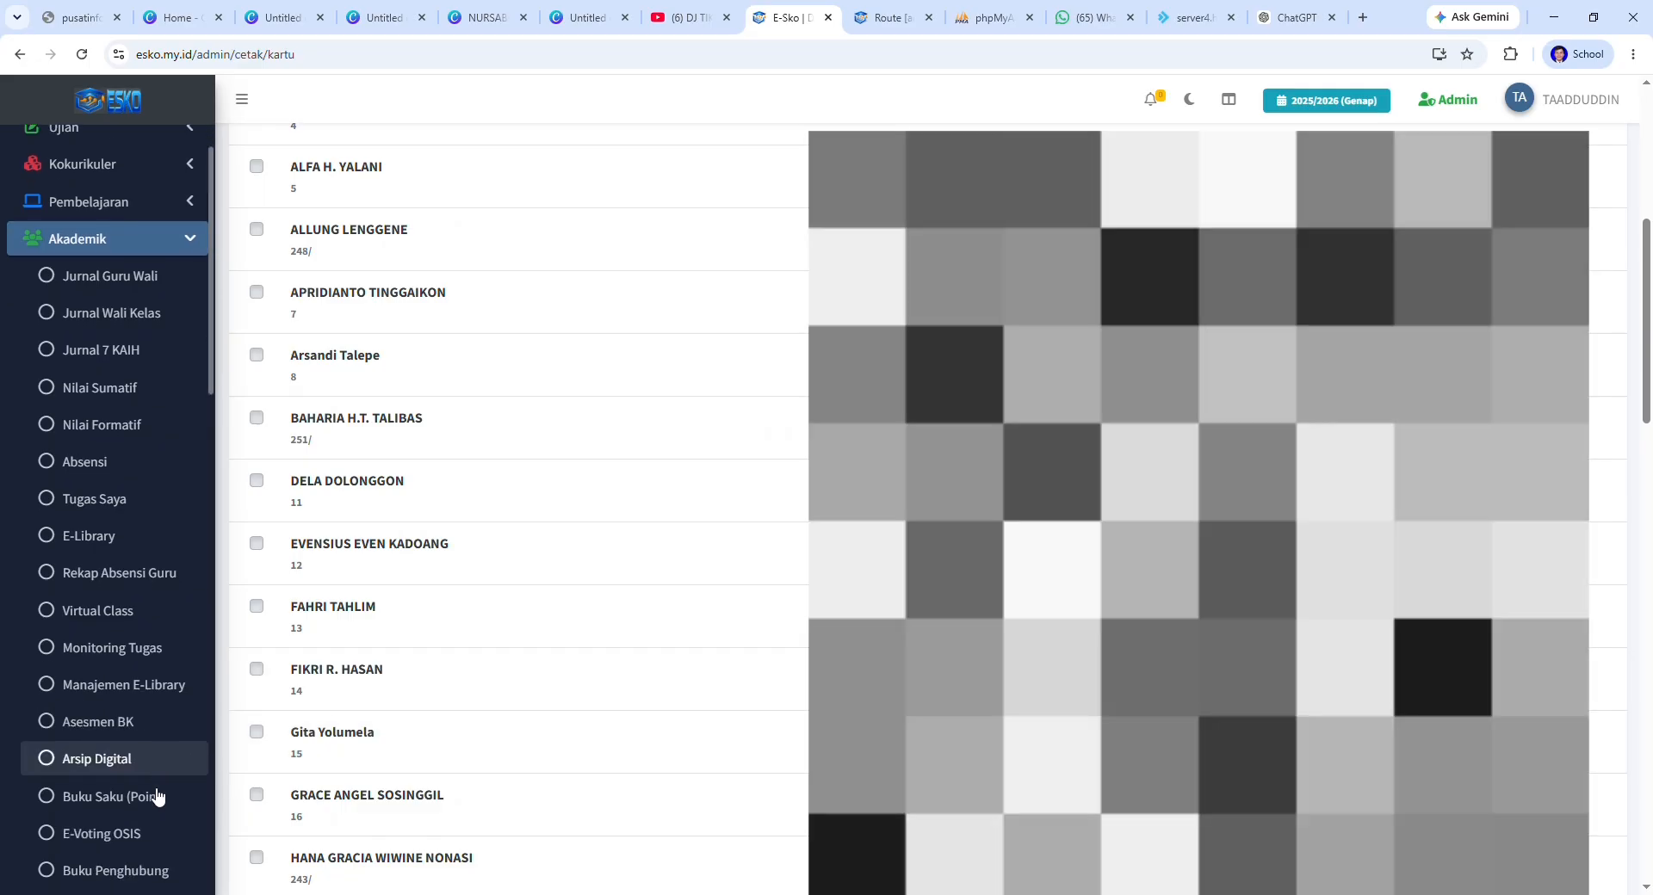
scroll(155, 795, down, 6)
scroll(672, 612, up, 3)
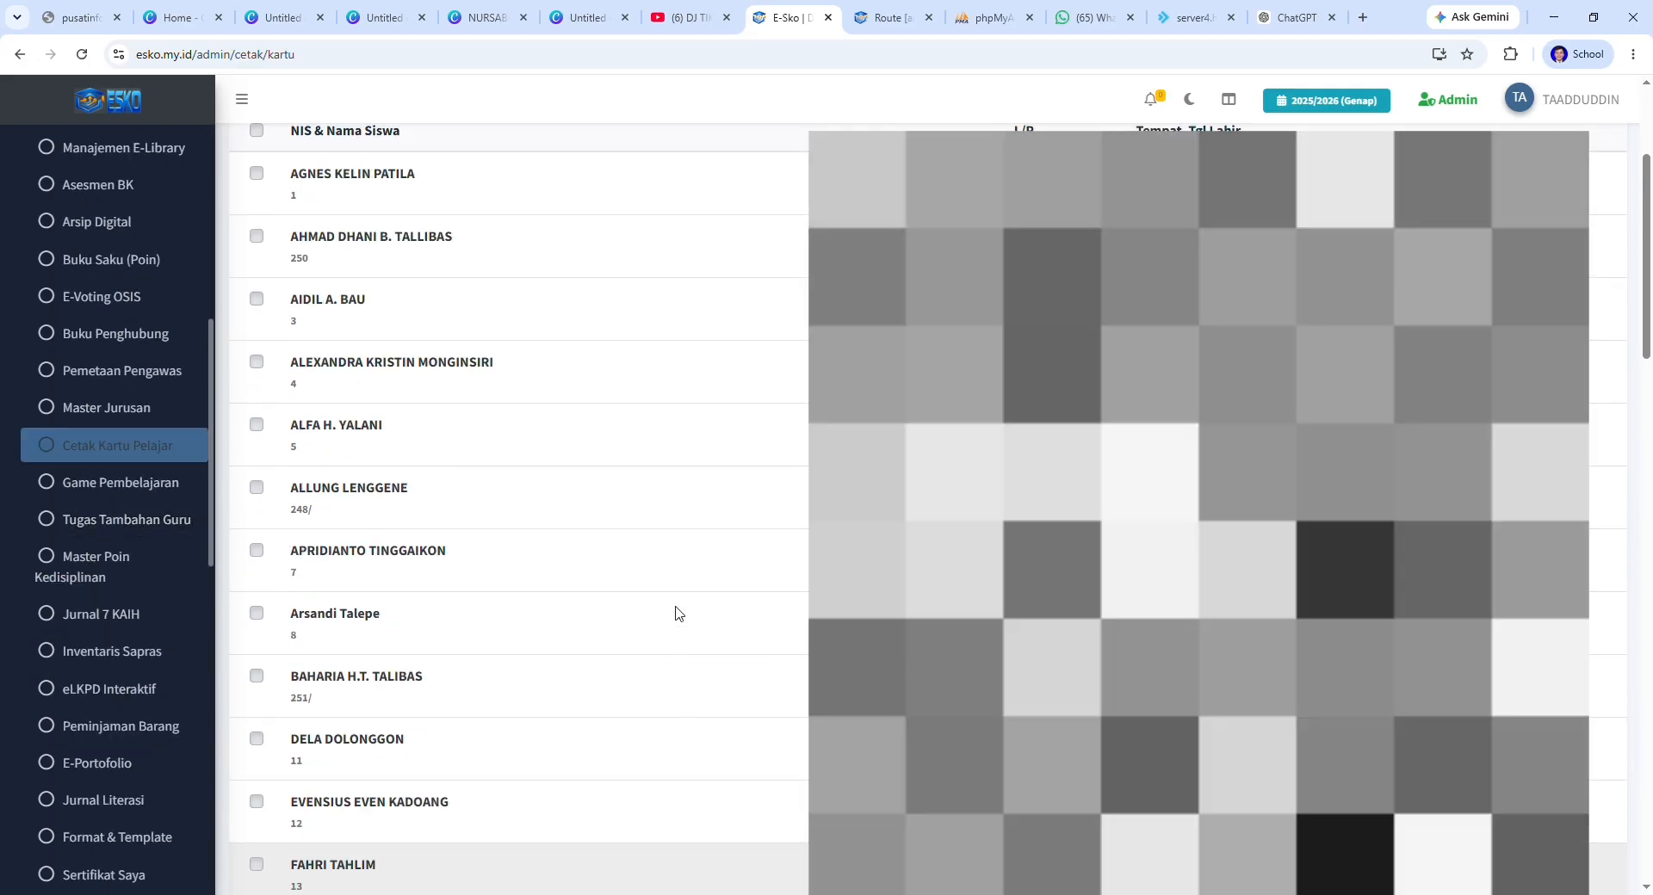
scroll(676, 613, up, 3)
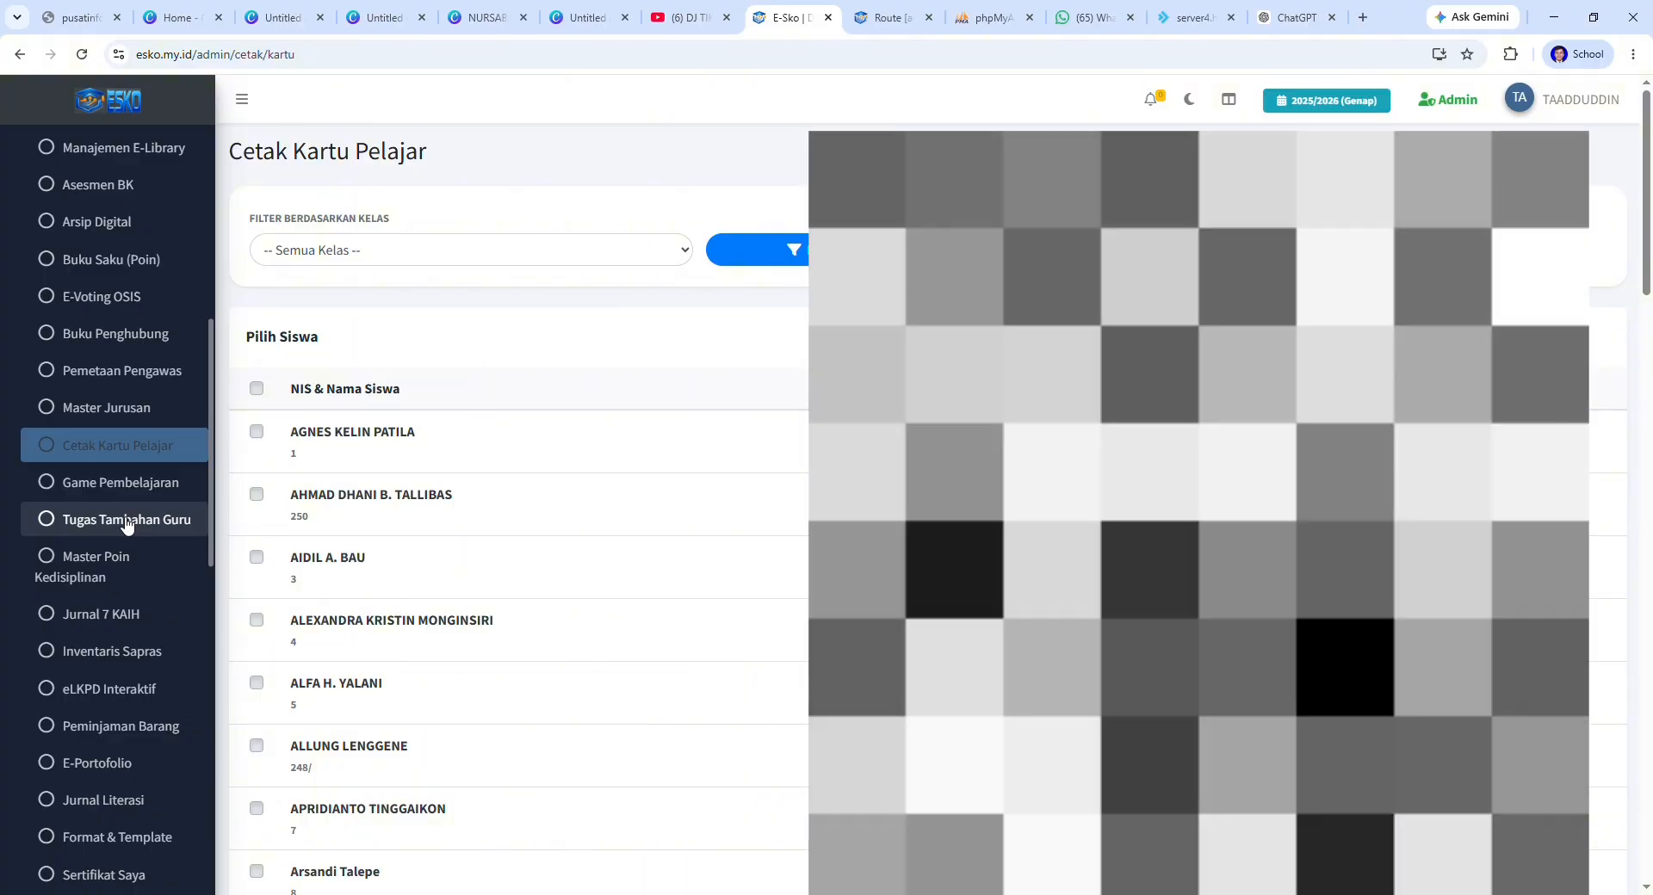
Step: Try to open Jurnal Literasi under Akademik, and return to the Cetak Kartu Pelajar page
scroll(152, 686, up, 3)
scroll(153, 689, down, 3)
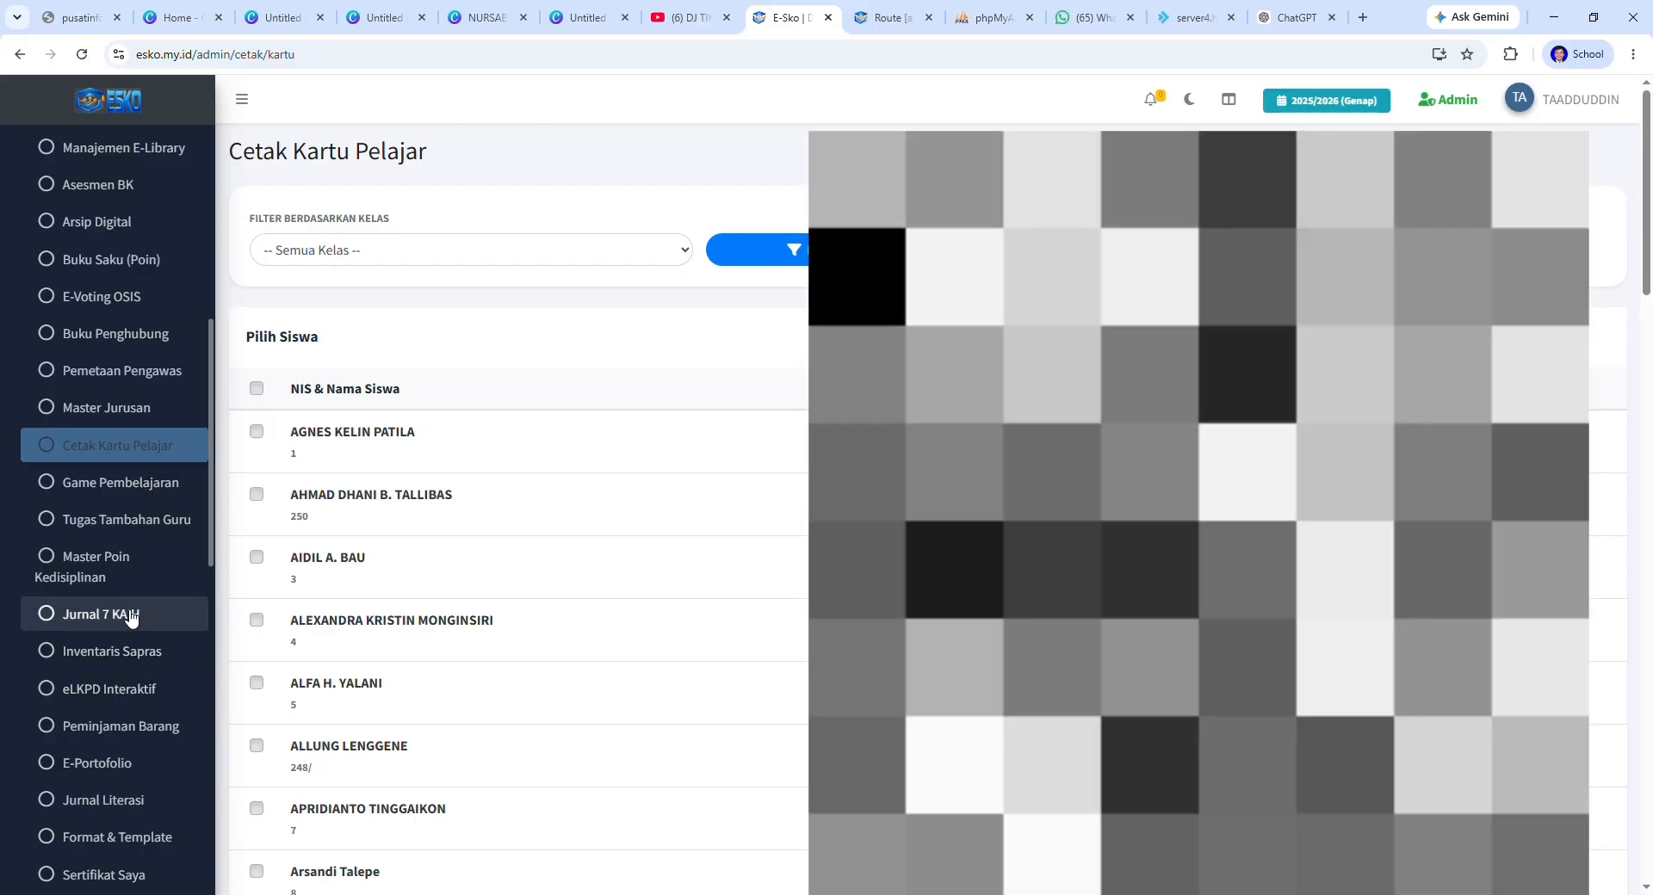
scroll(131, 839, down, 1)
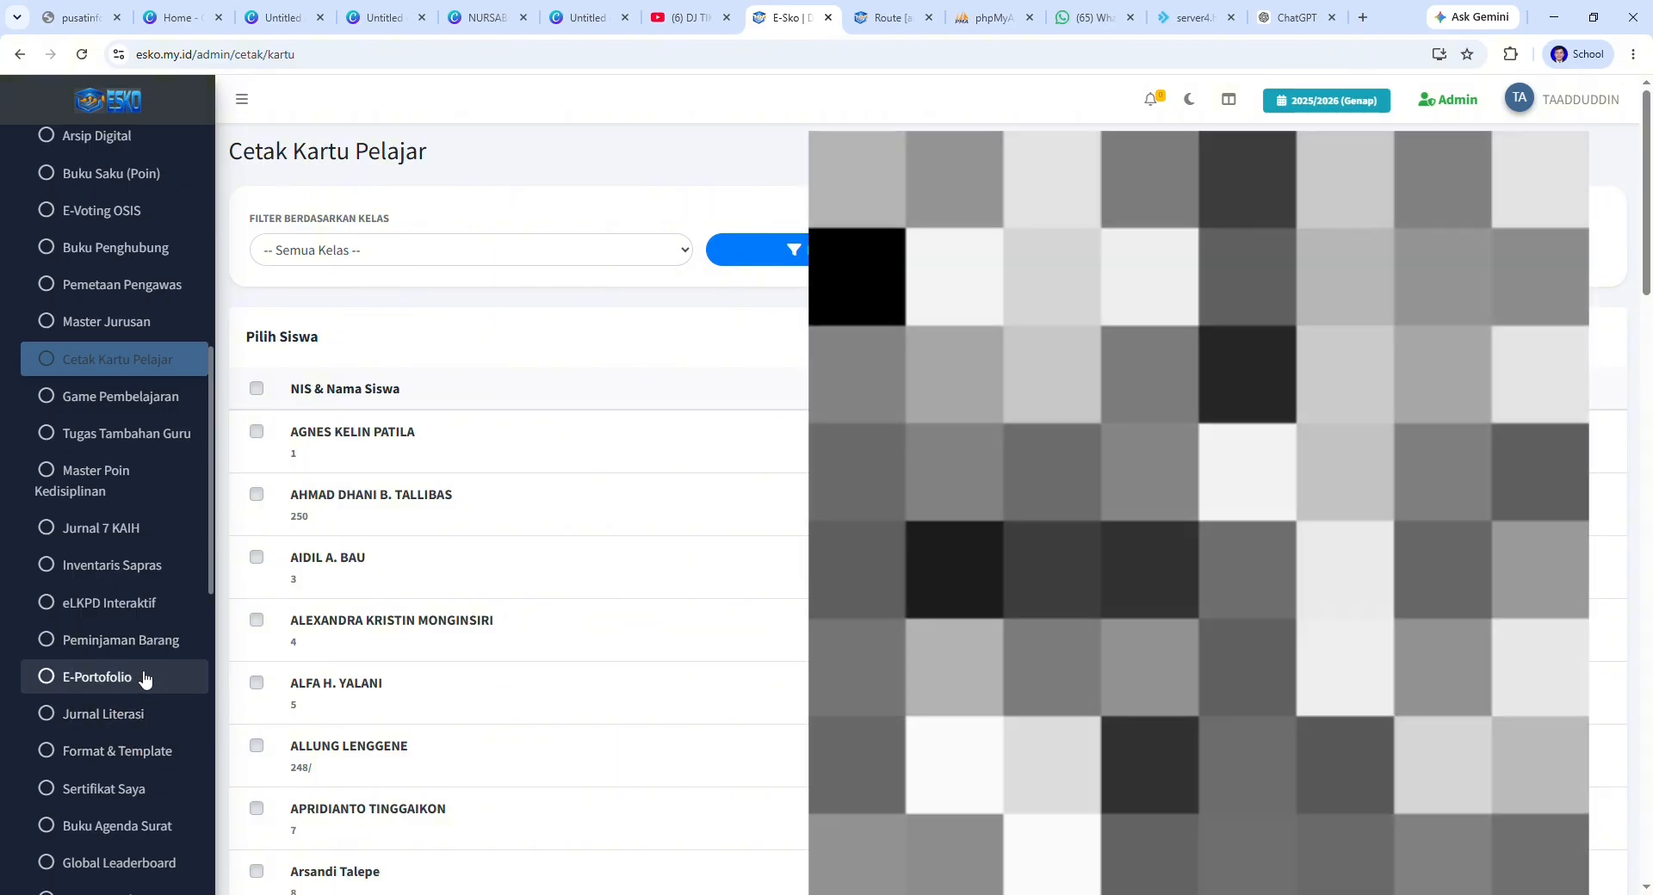
scroll(148, 718, down, 3)
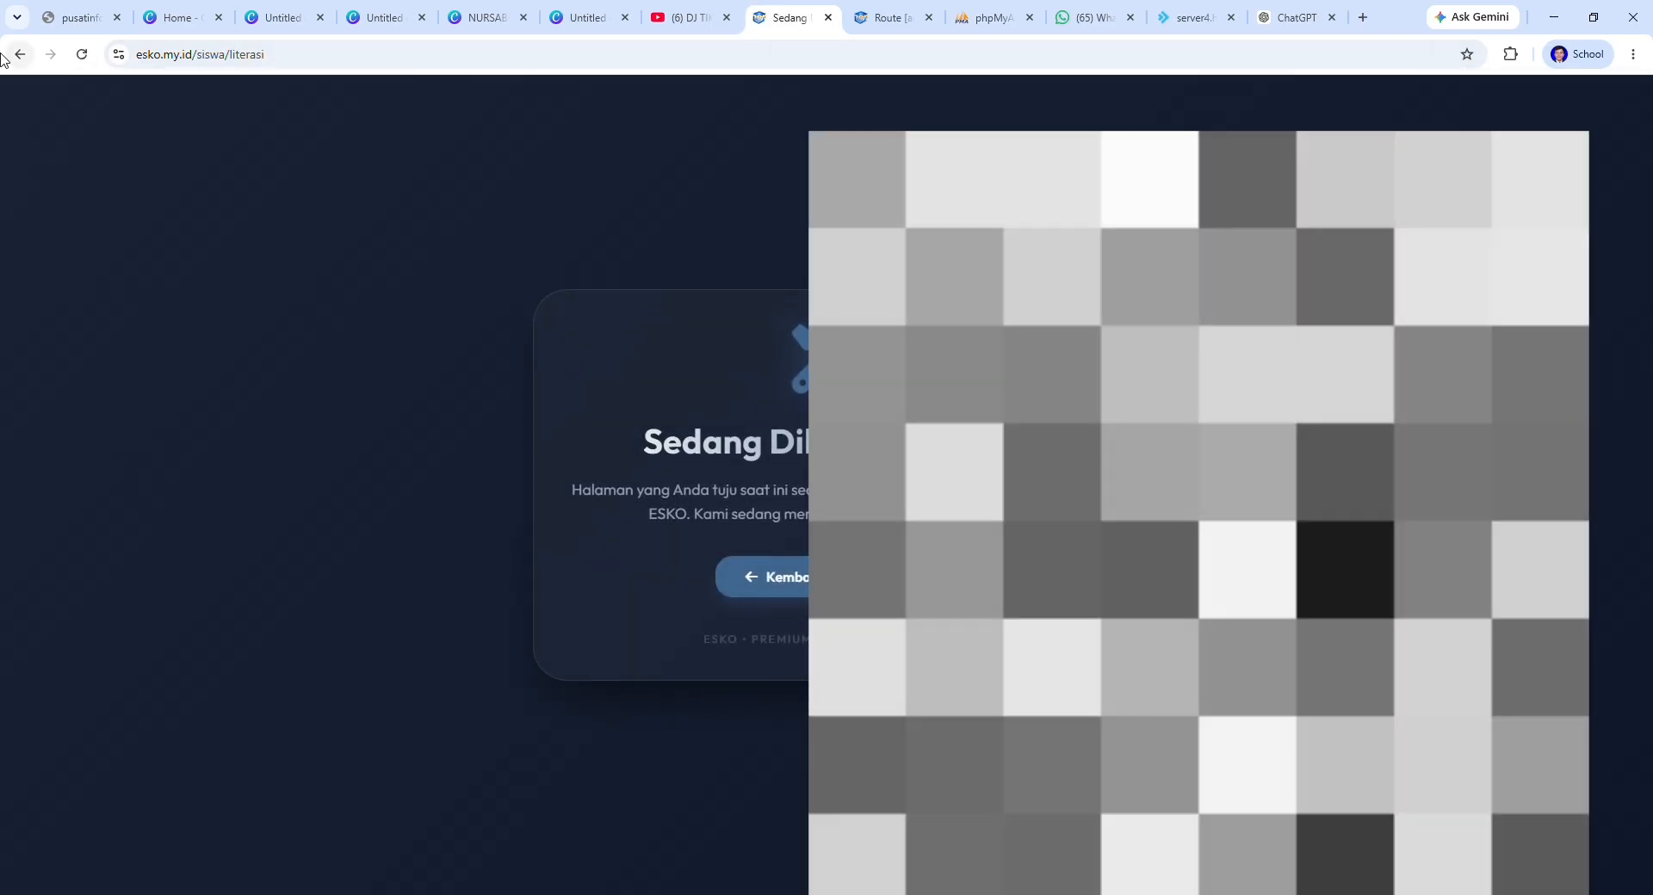
click(18, 54)
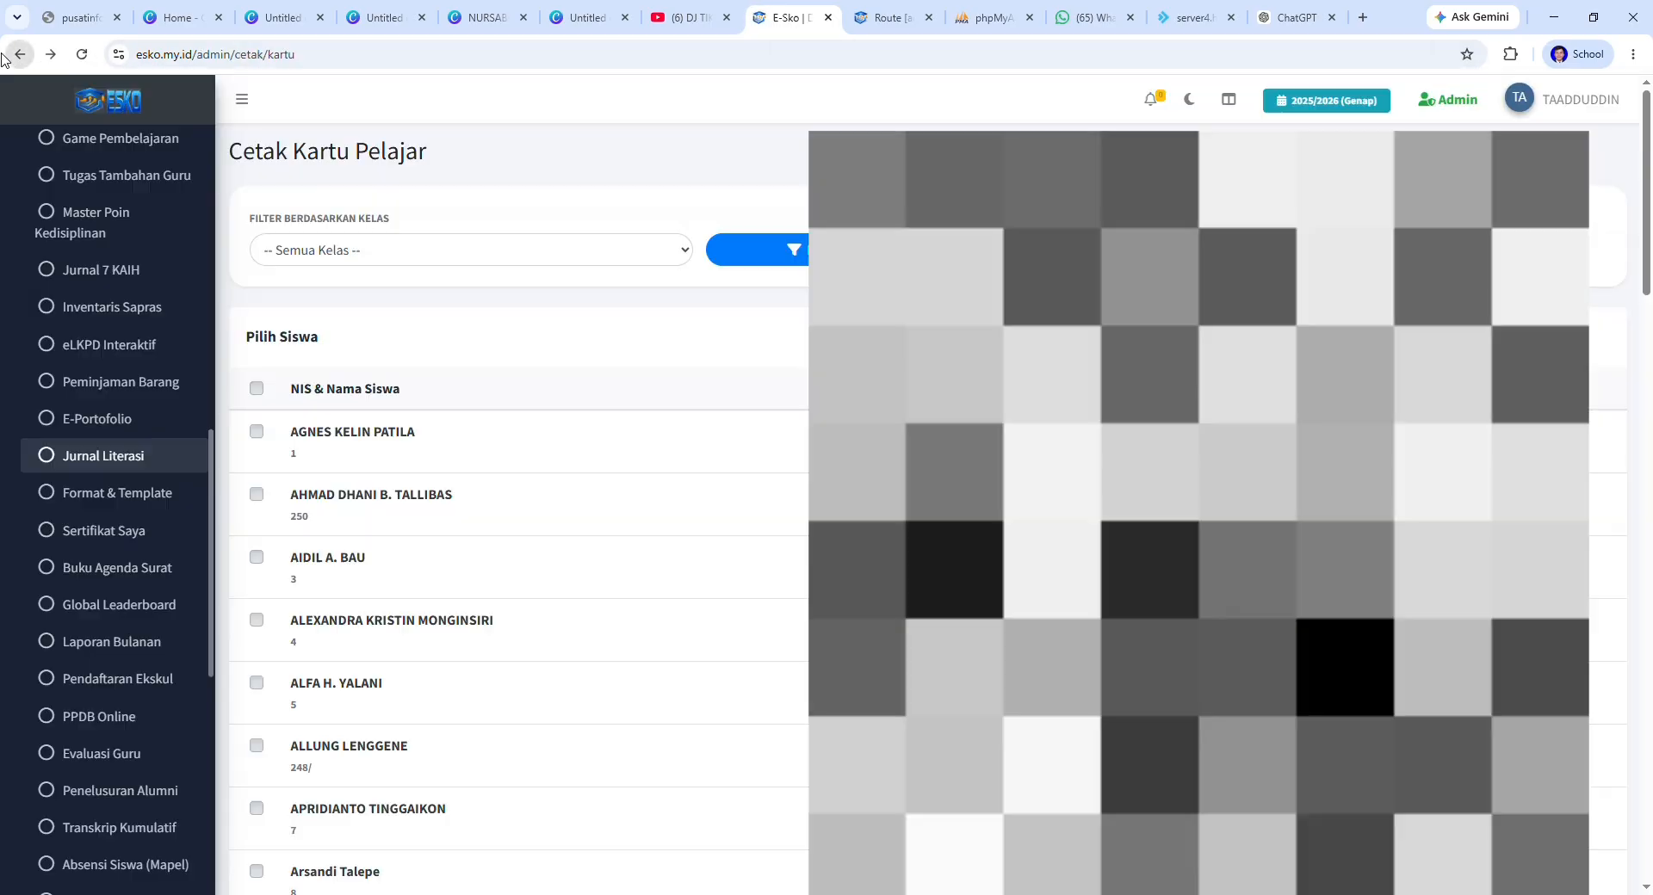
Step: Open the per-subject student attendance page under Akademik and display the students of Kelas VII for Ilmu Pengetahuan Alam (IPA)
scroll(123, 779, down, 5)
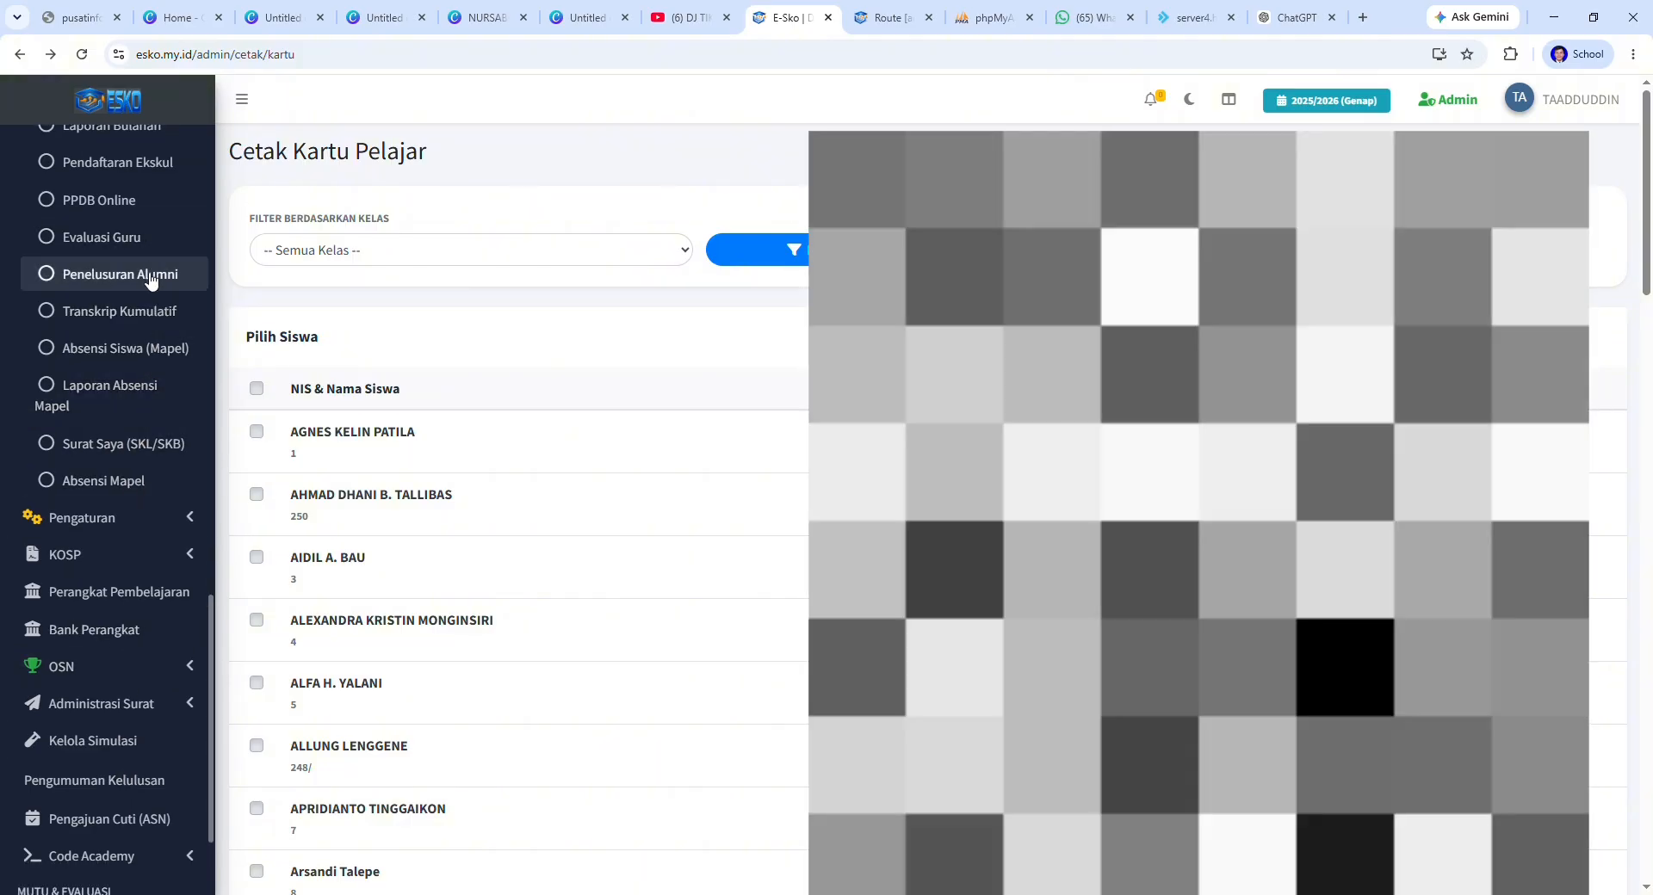
scroll(125, 250, up, 1)
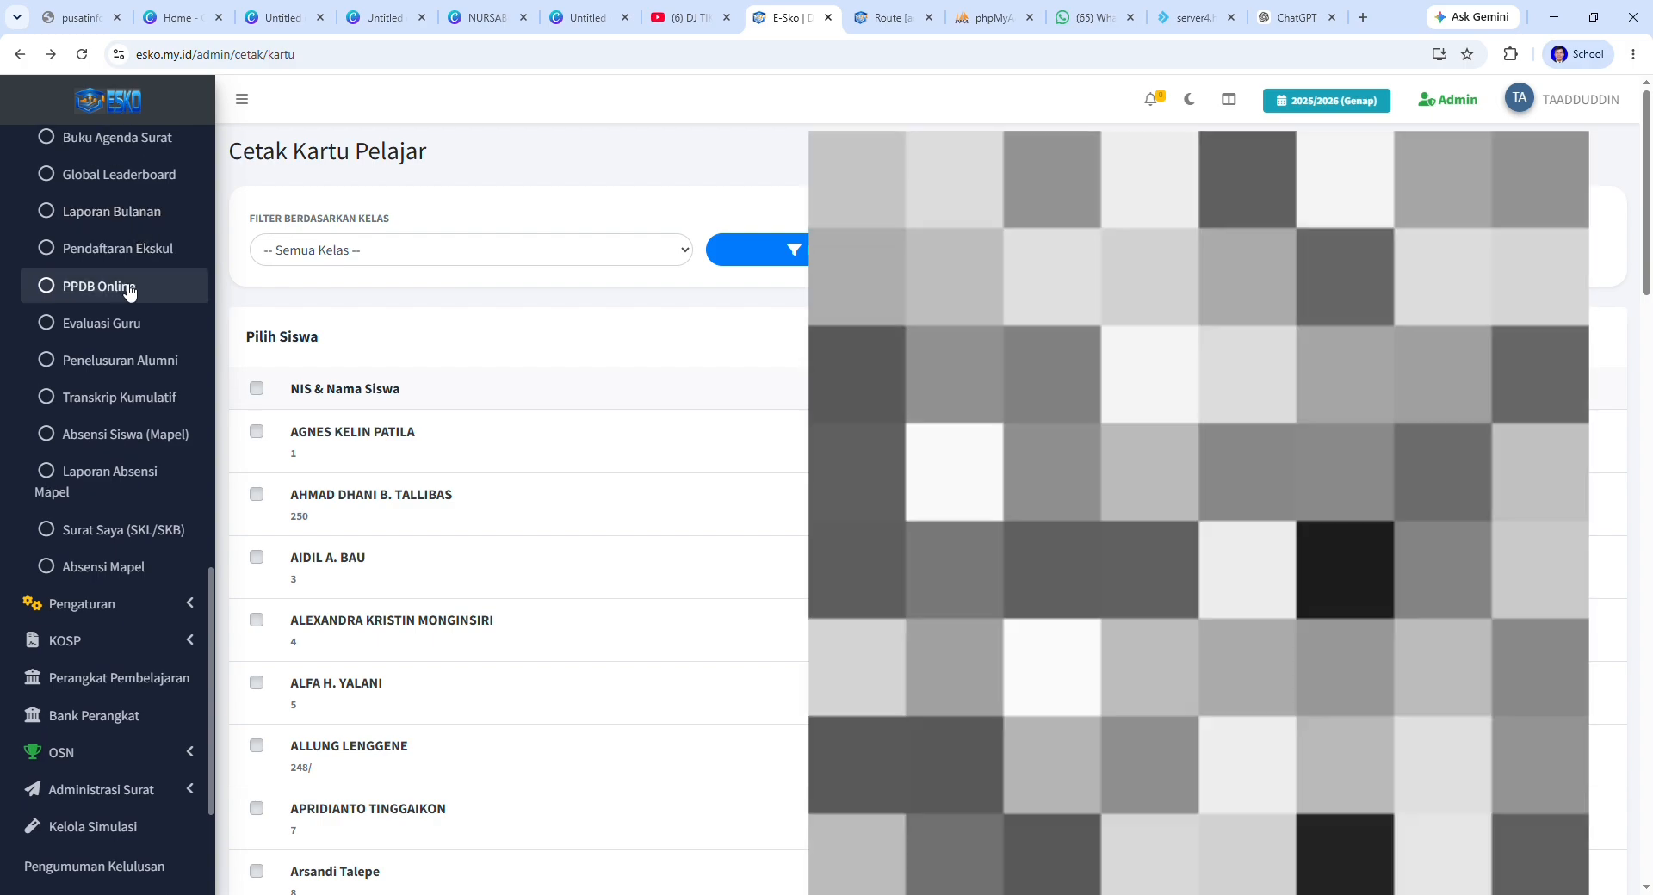
scroll(144, 331, up, 1)
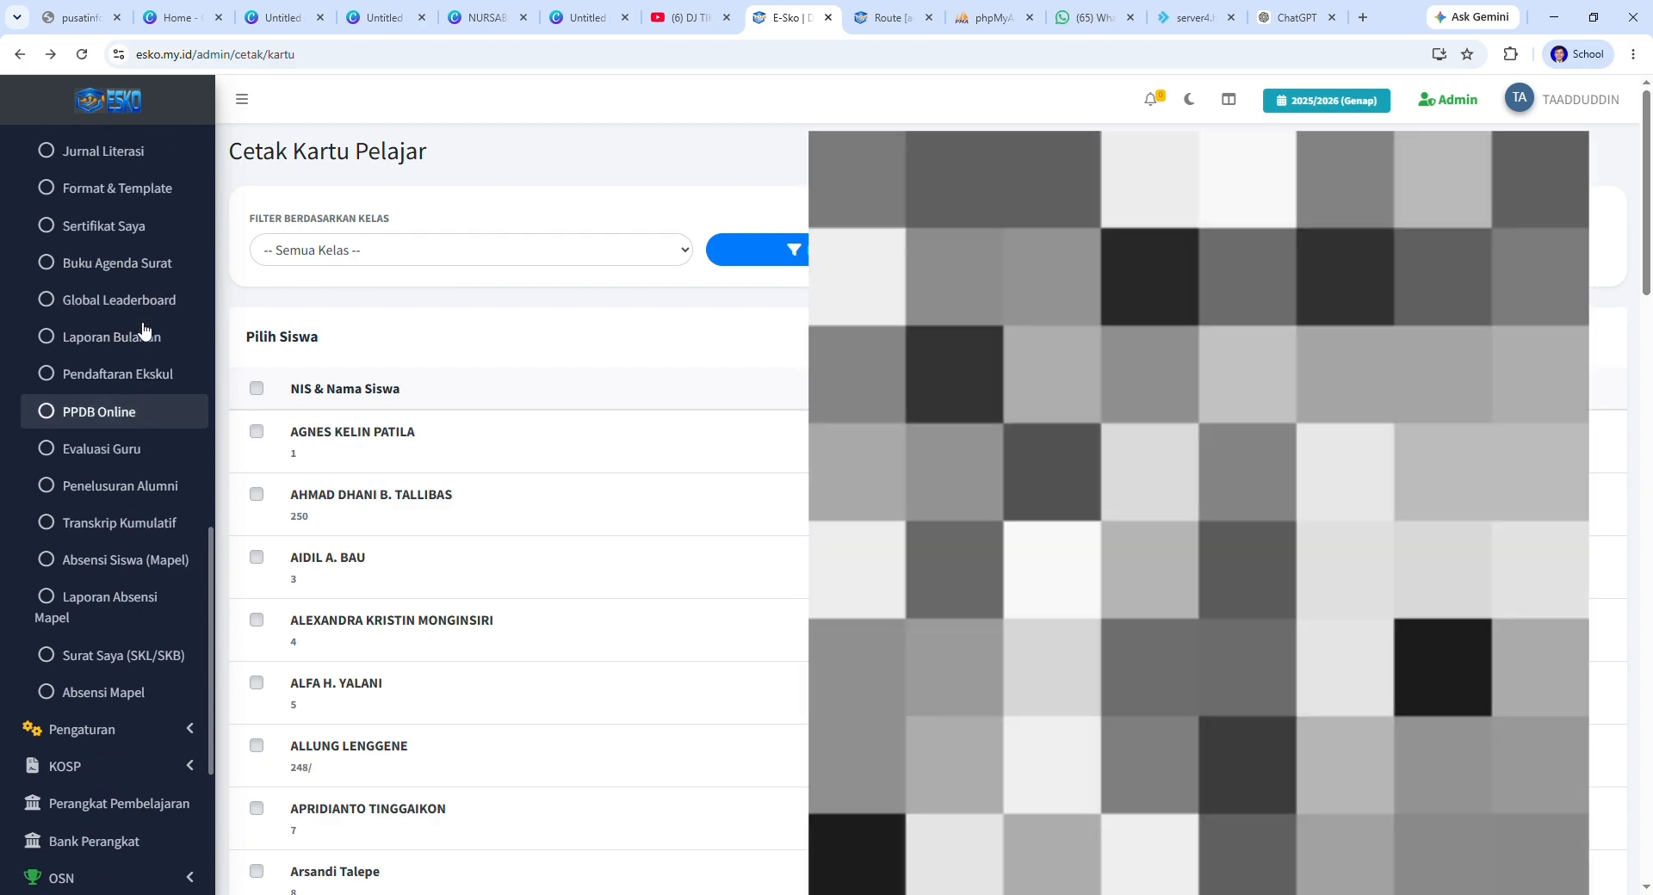
scroll(144, 331, up, 1)
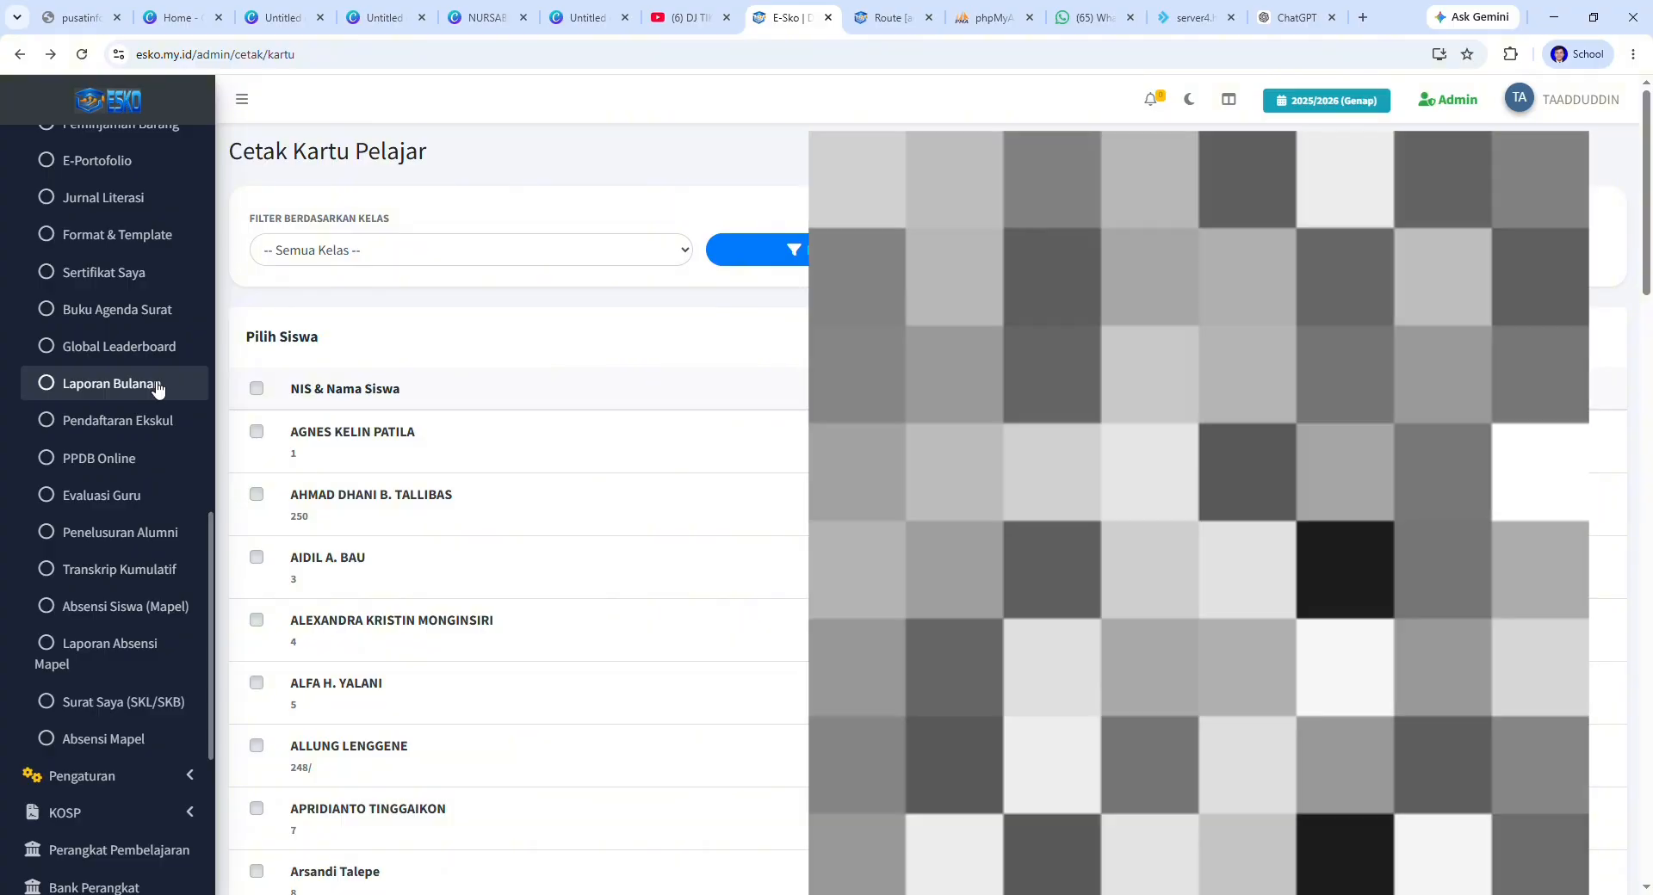
scroll(157, 390, up, 2)
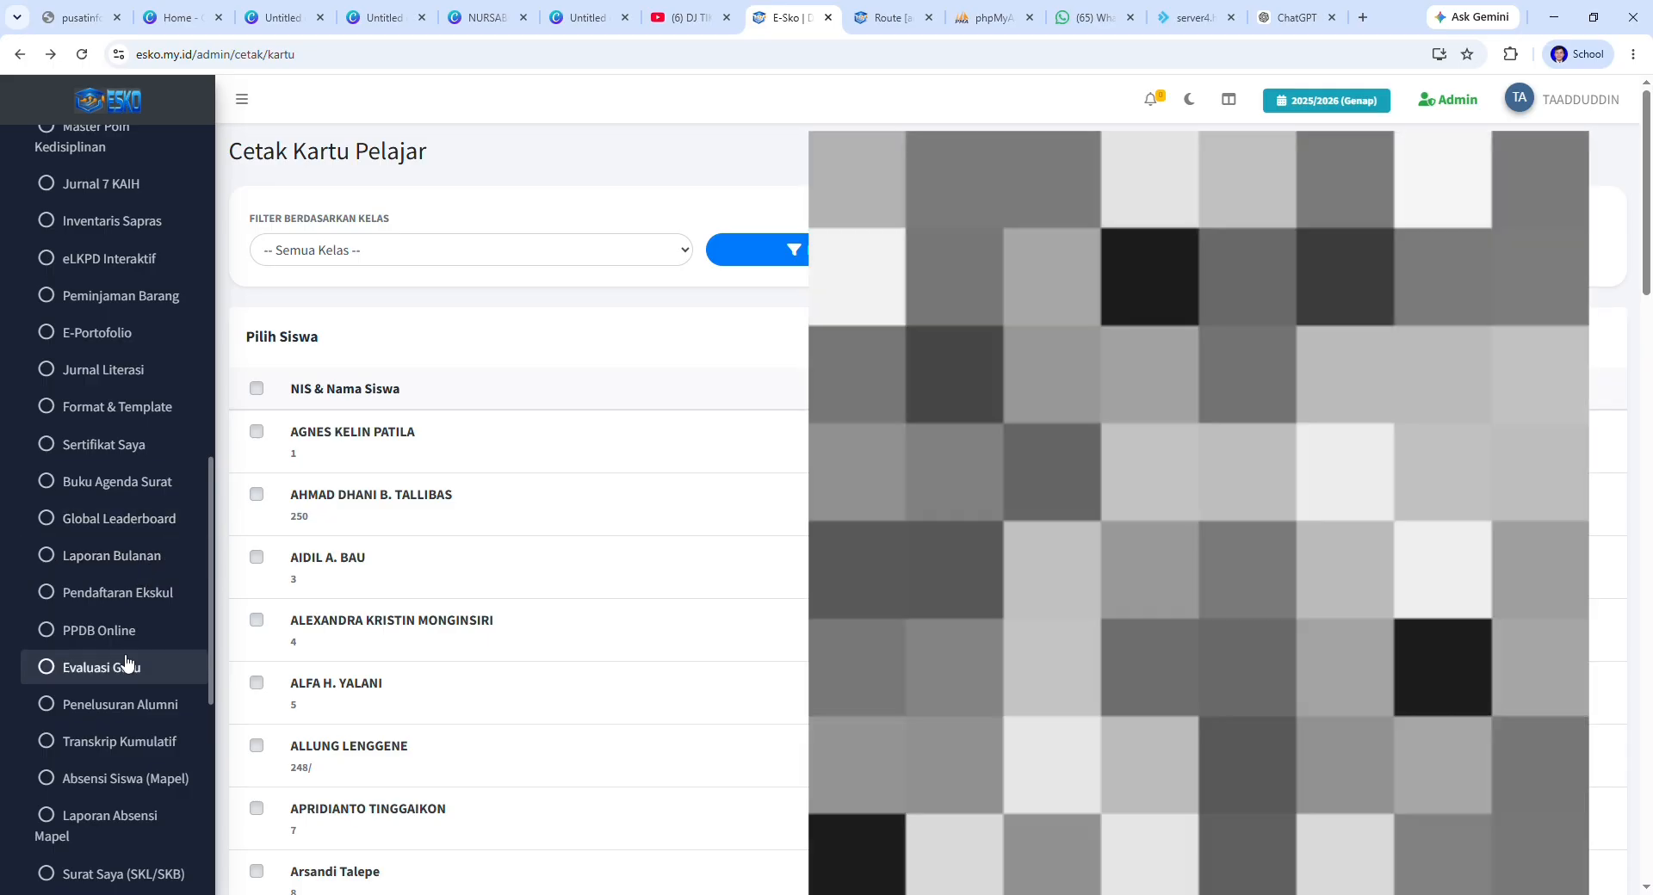
scroll(126, 663, down, 2)
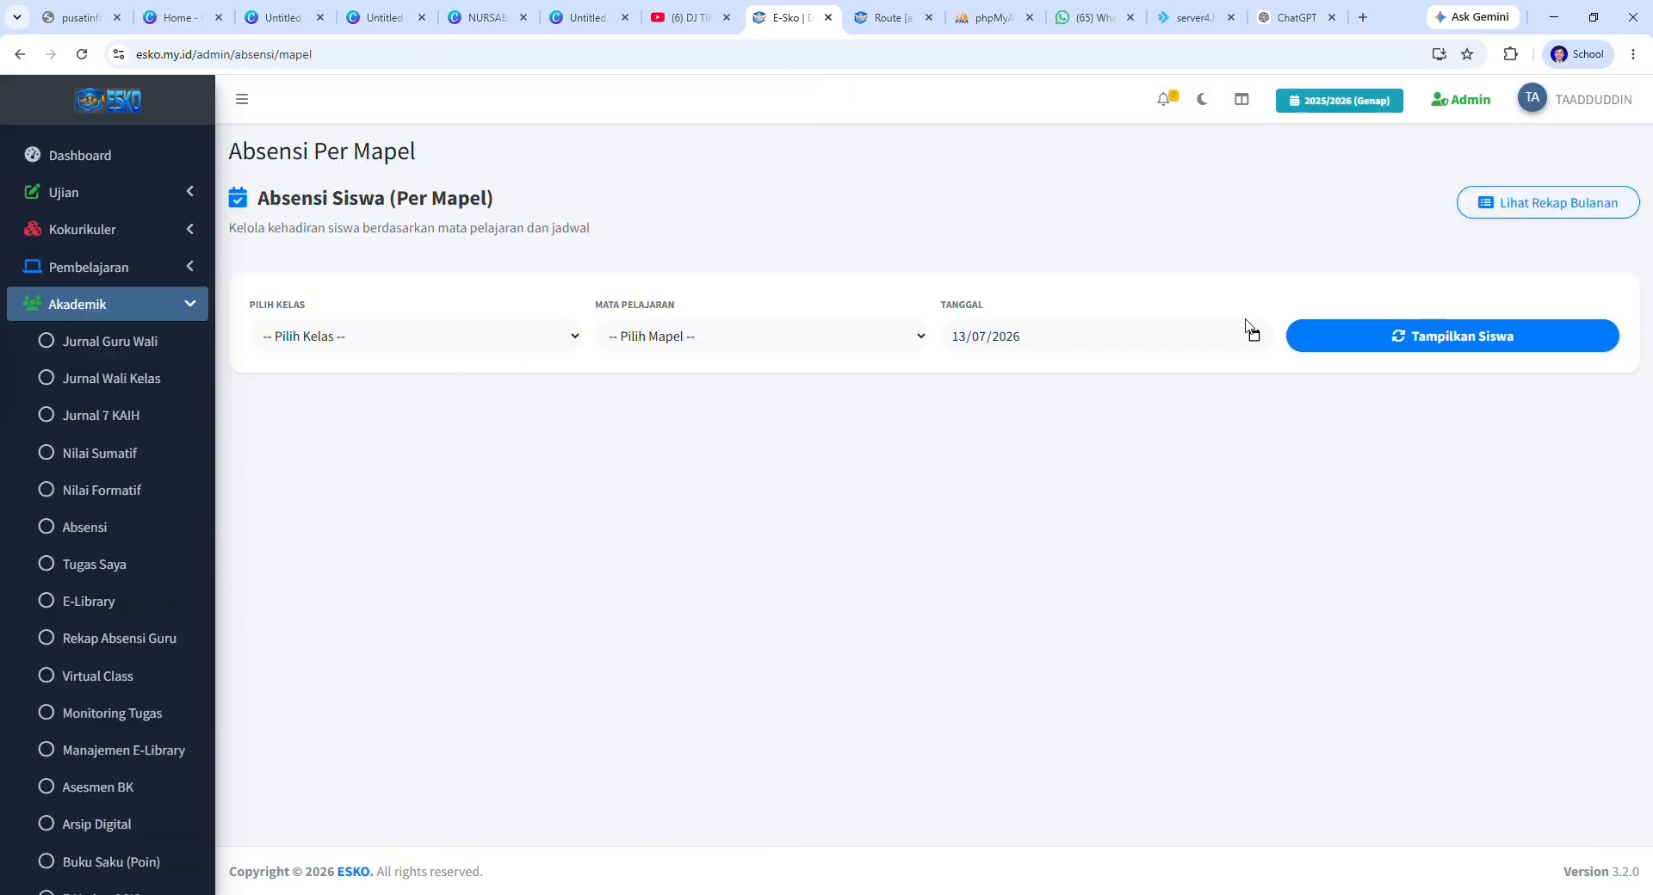
click(482, 392)
click(754, 411)
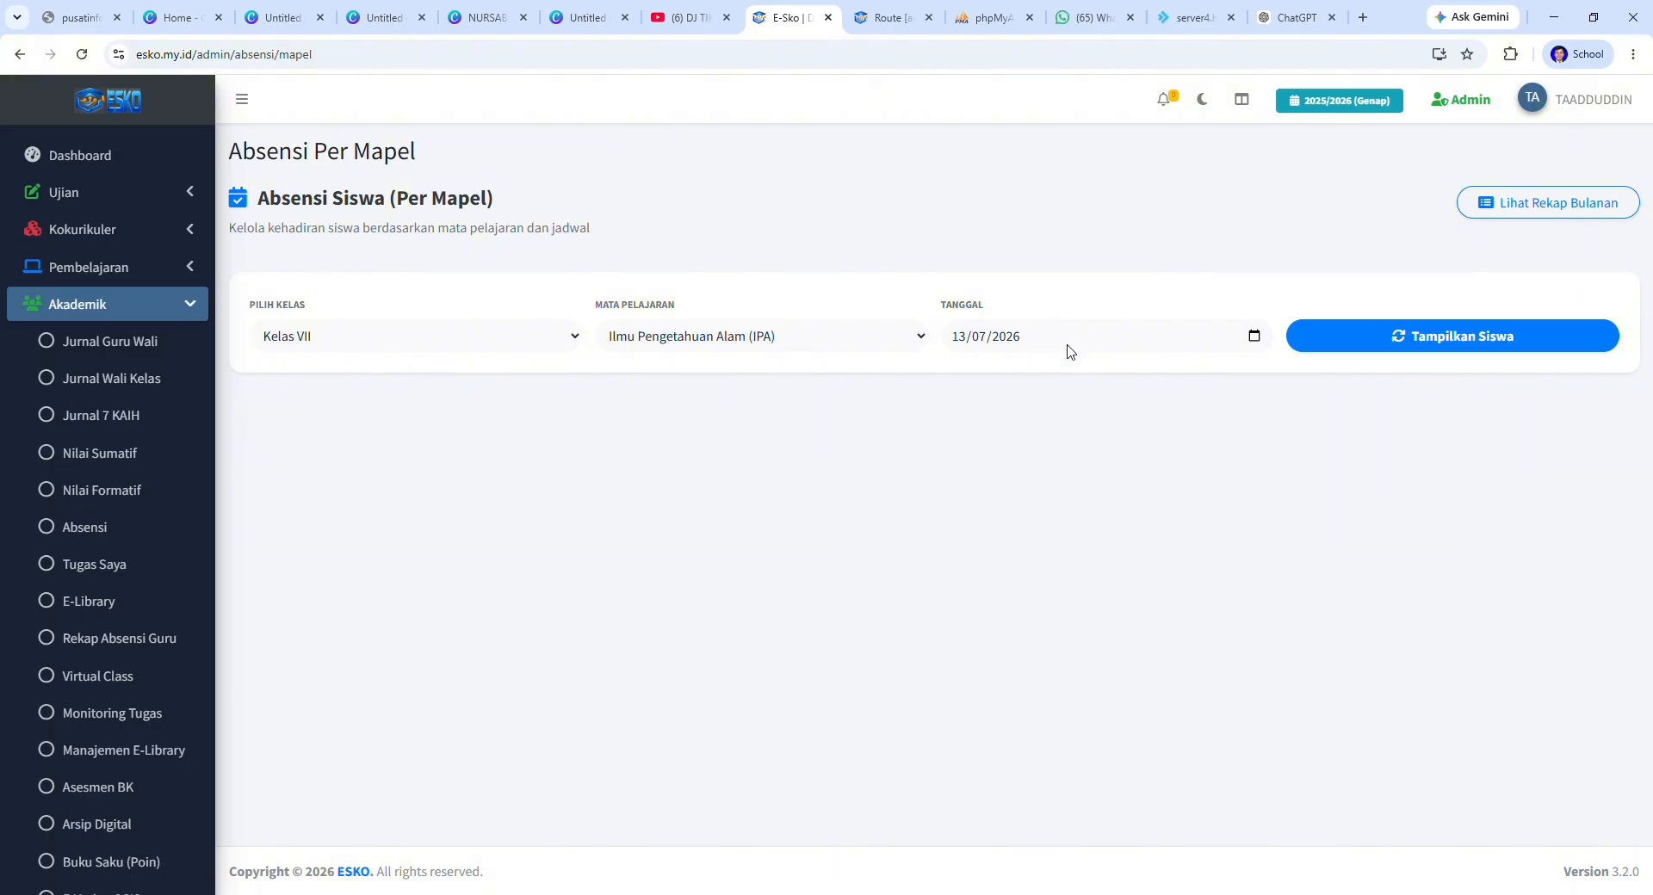
click(1442, 350)
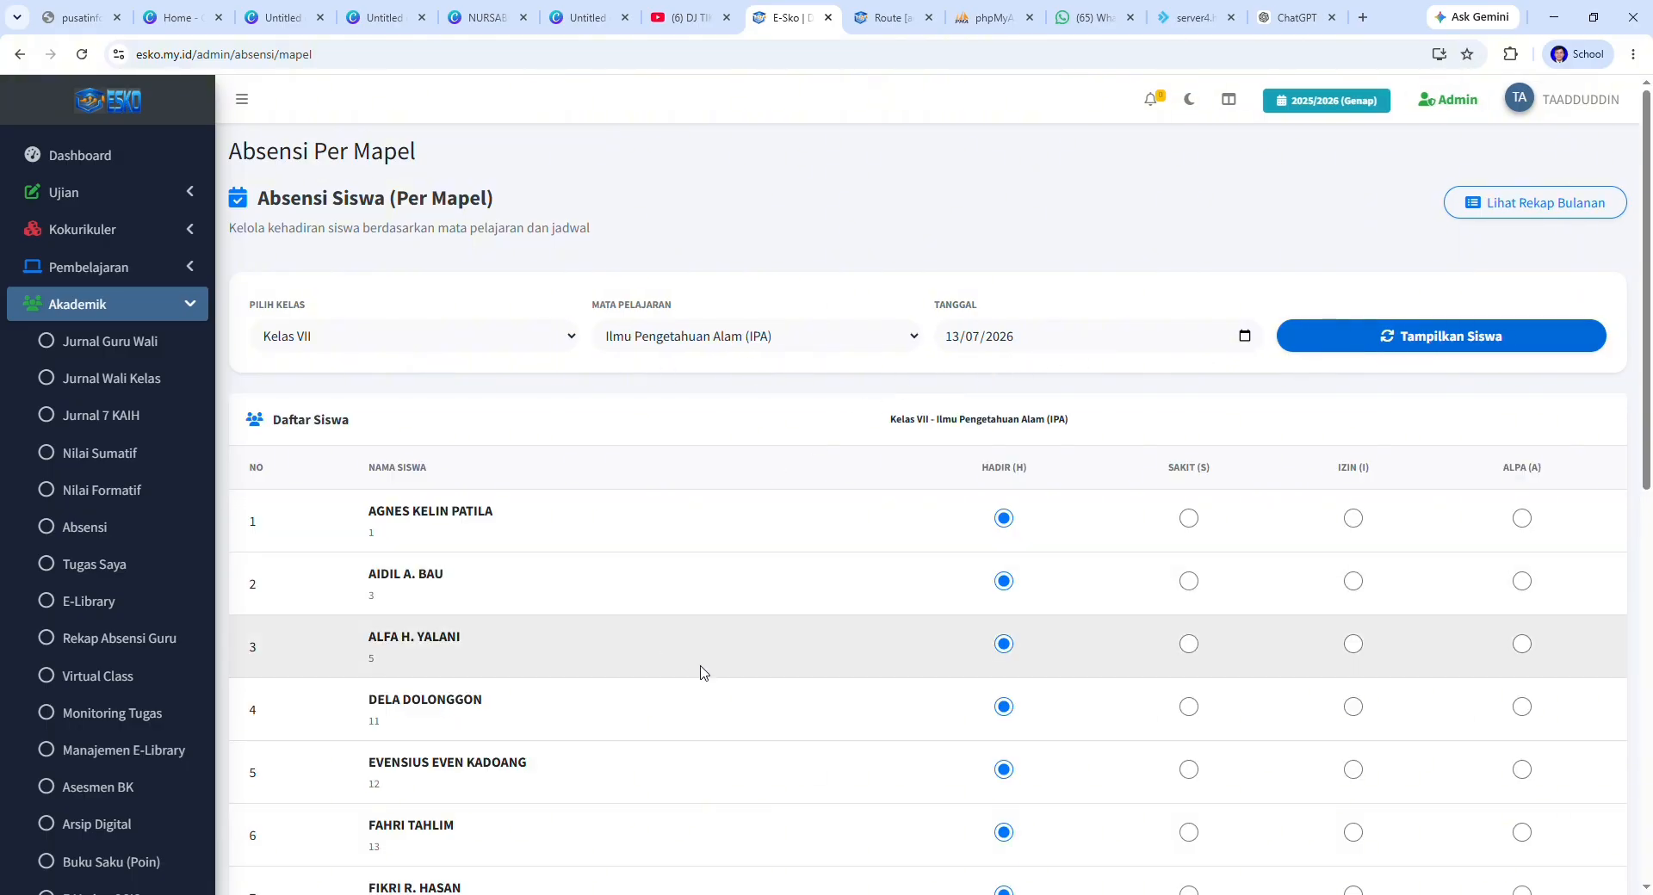
Step: Examine the Hadir, Sakit, Izin and Alpa options for each student in the Kelas VII IPA attendance list
scroll(723, 699, down, 4)
scroll(723, 699, down, 5)
scroll(727, 701, up, 8)
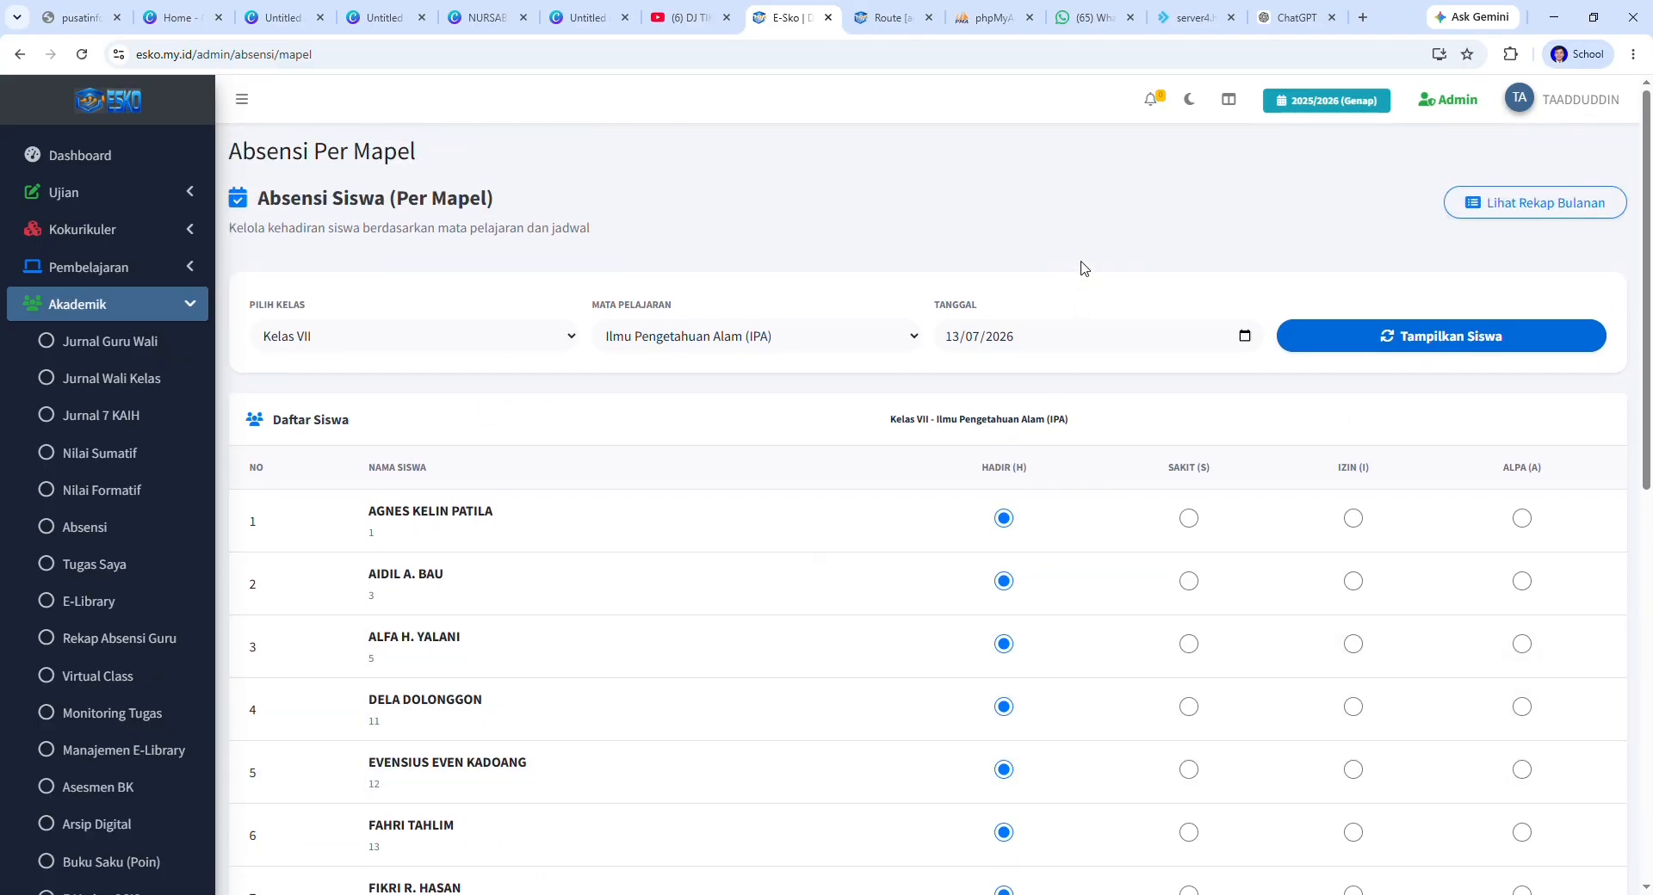
scroll(691, 721, down, 7)
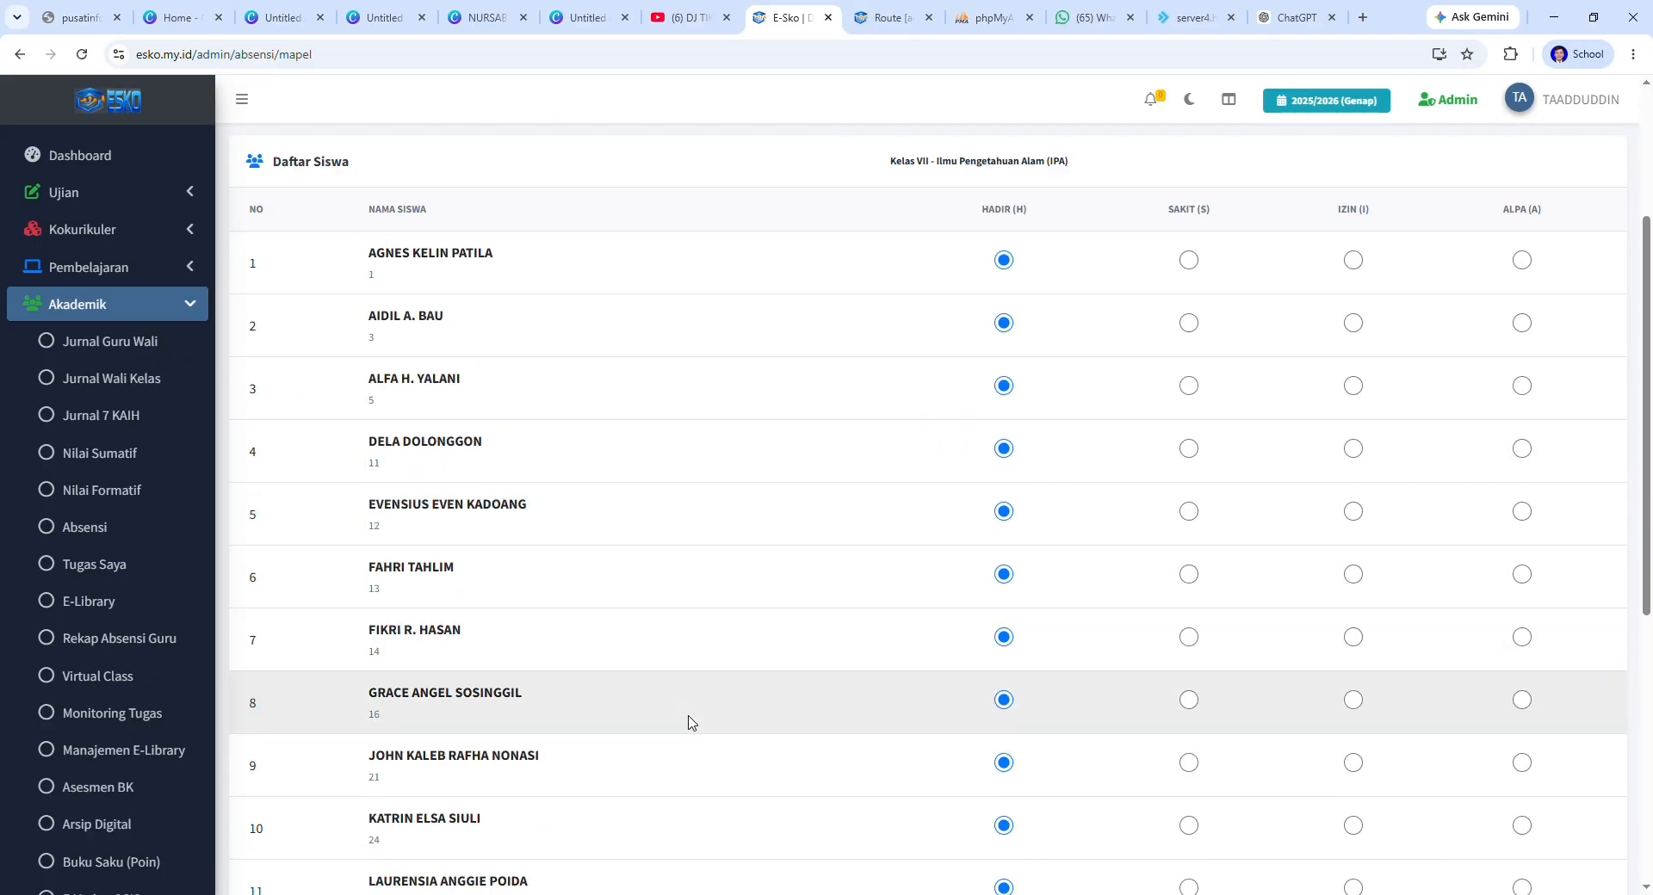
scroll(691, 721, down, 3)
scroll(689, 728, up, 6)
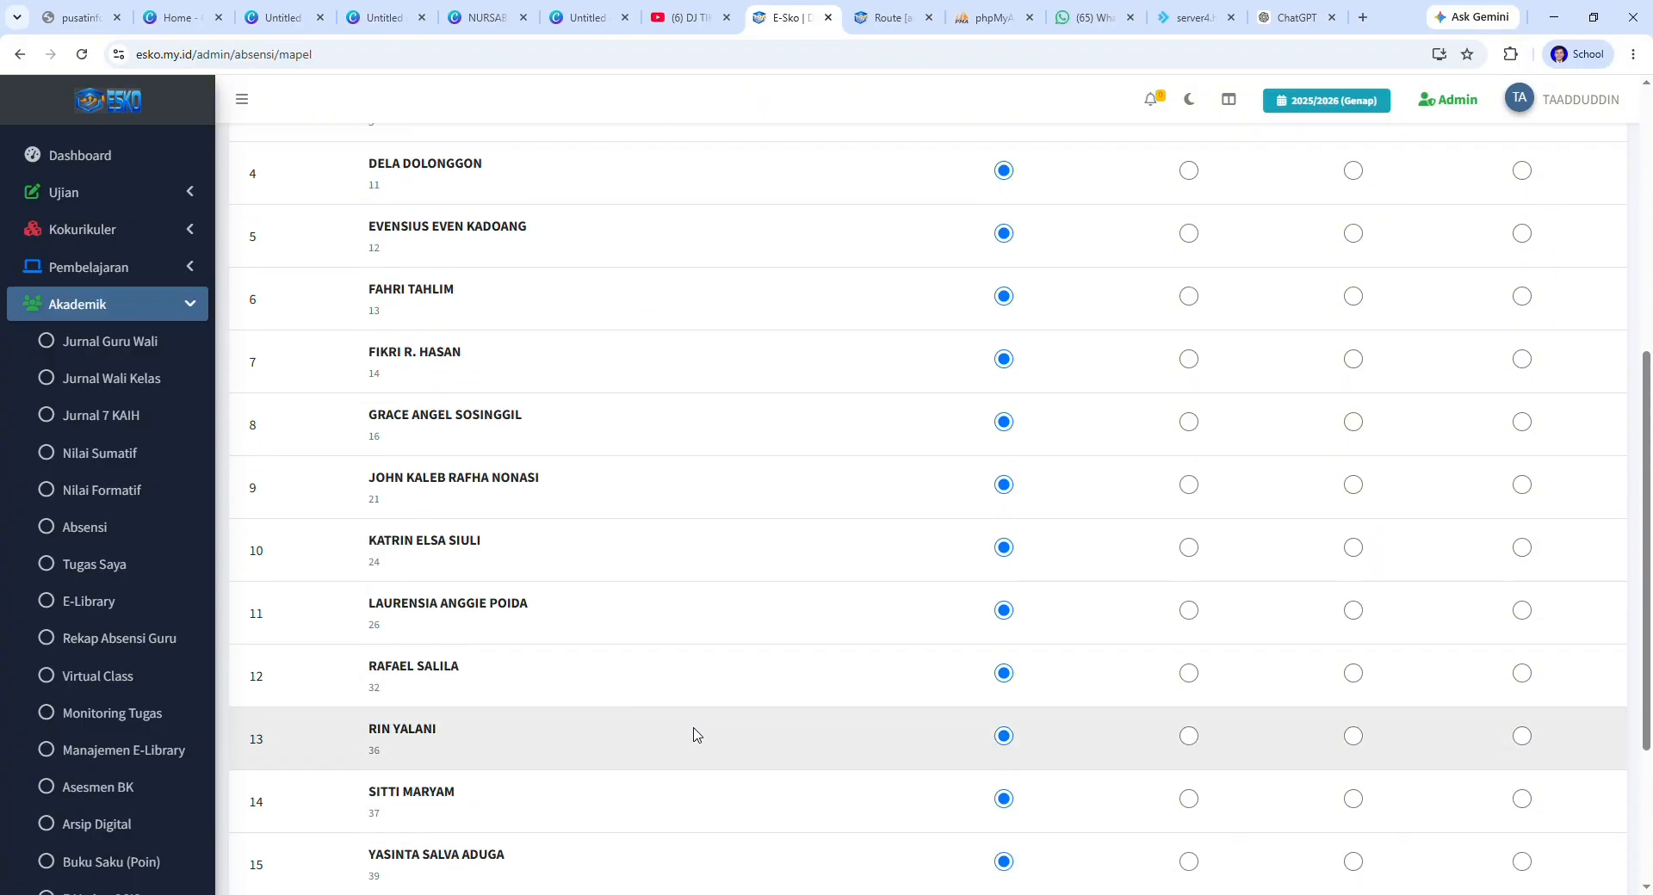
scroll(699, 723, up, 2)
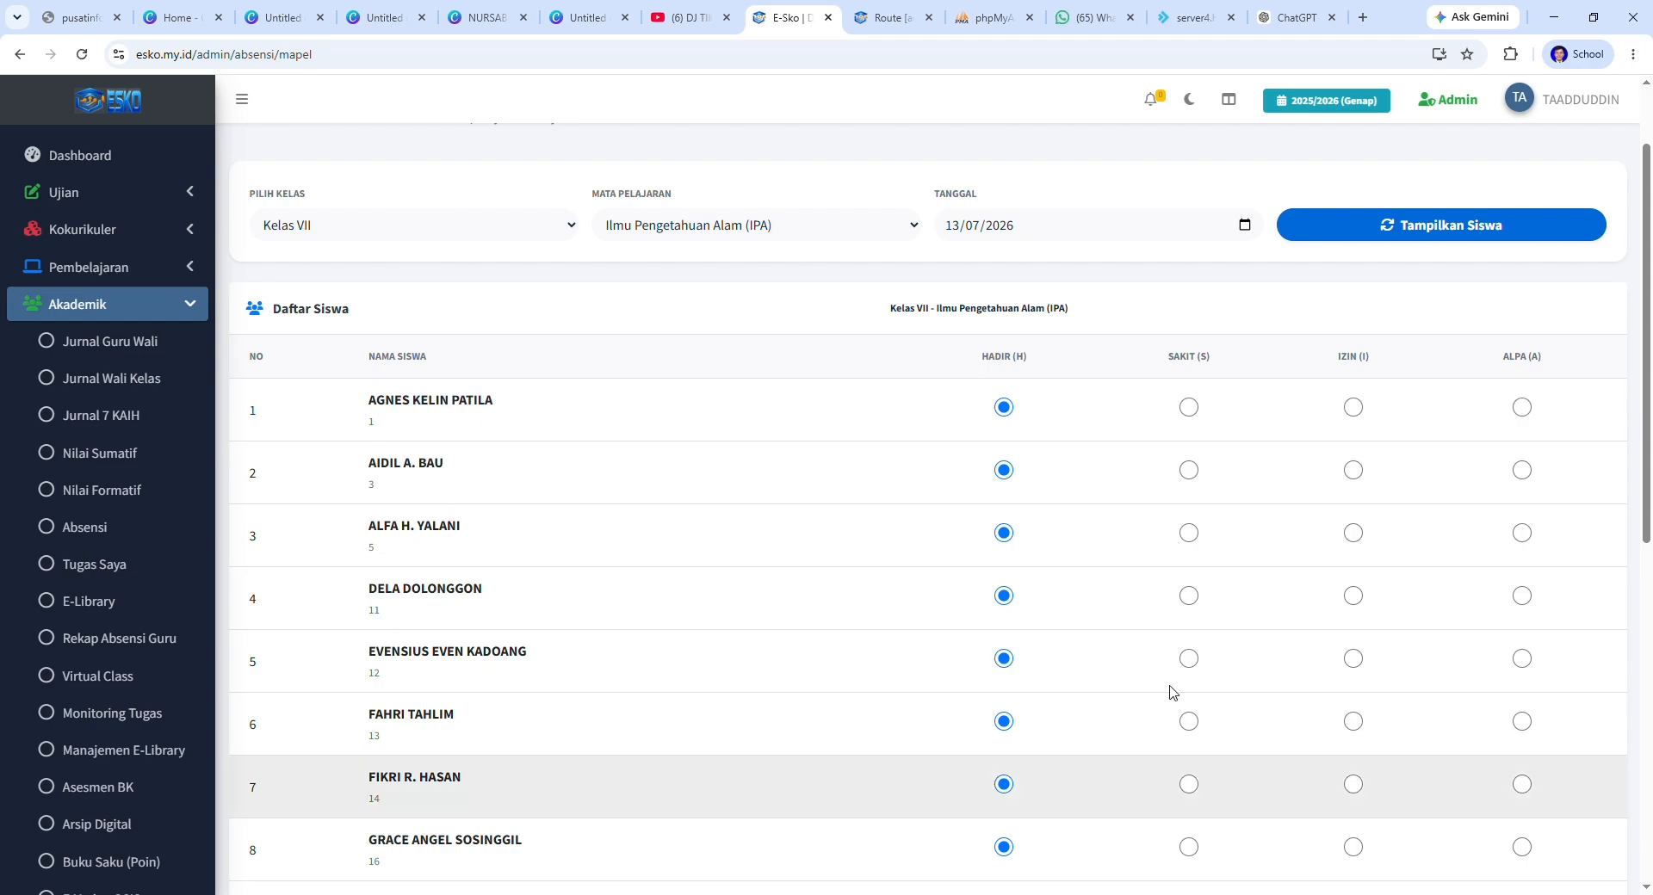
Step: Try to open Pendaftaran Ekskul under Akademik, and return to the Absensi Per Mapel page
scroll(120, 783, down, 8)
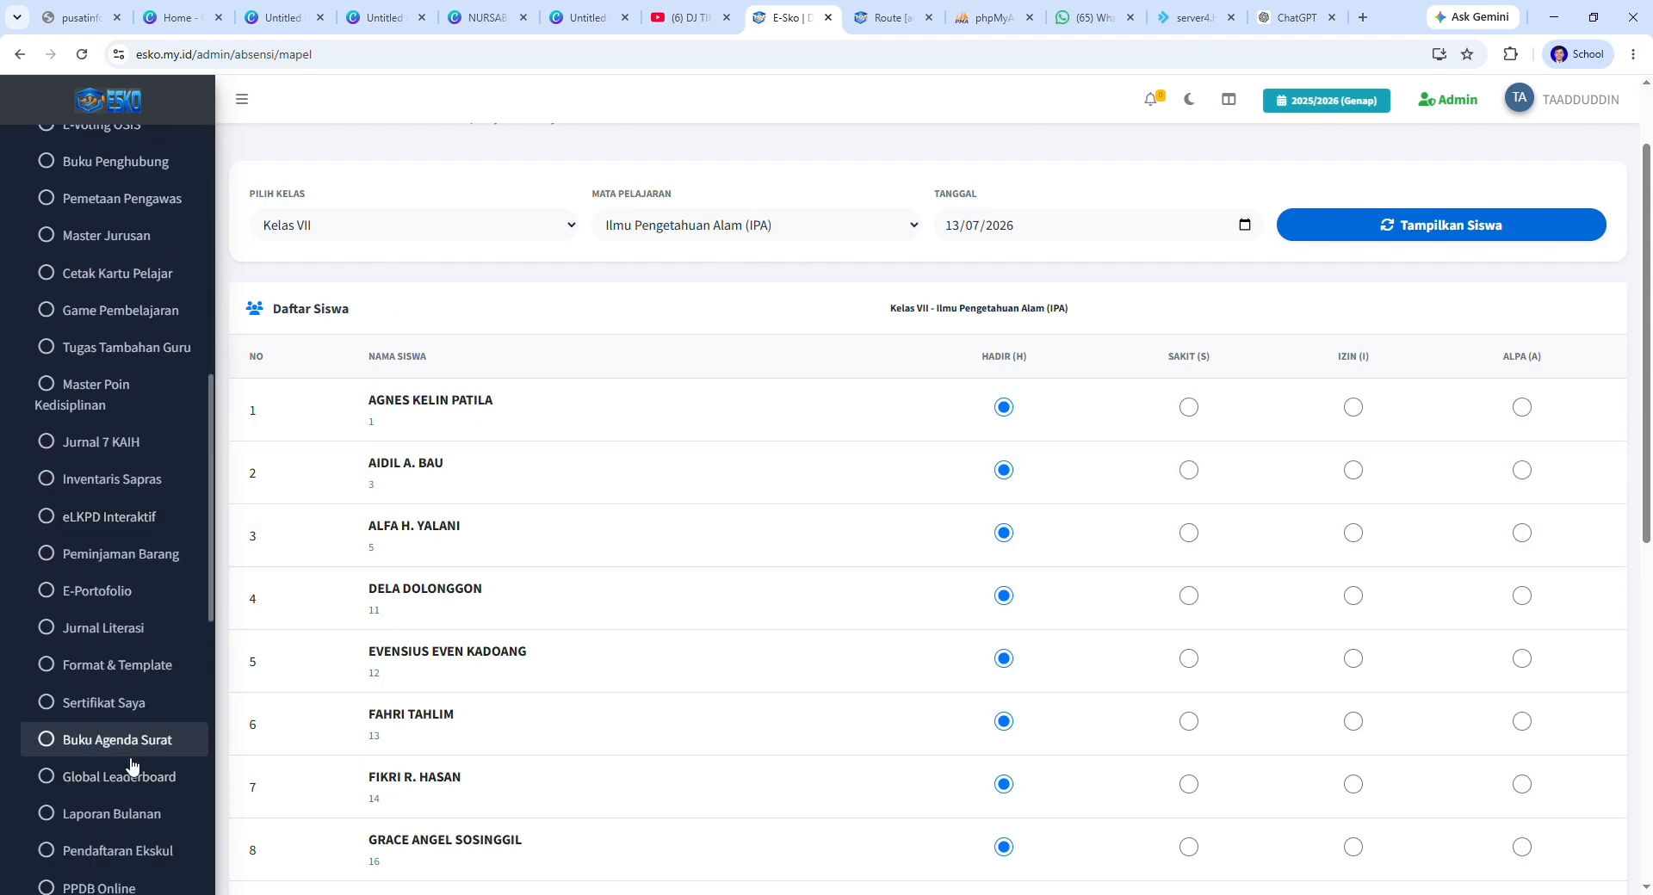
scroll(135, 770, down, 3)
scroll(132, 769, down, 2)
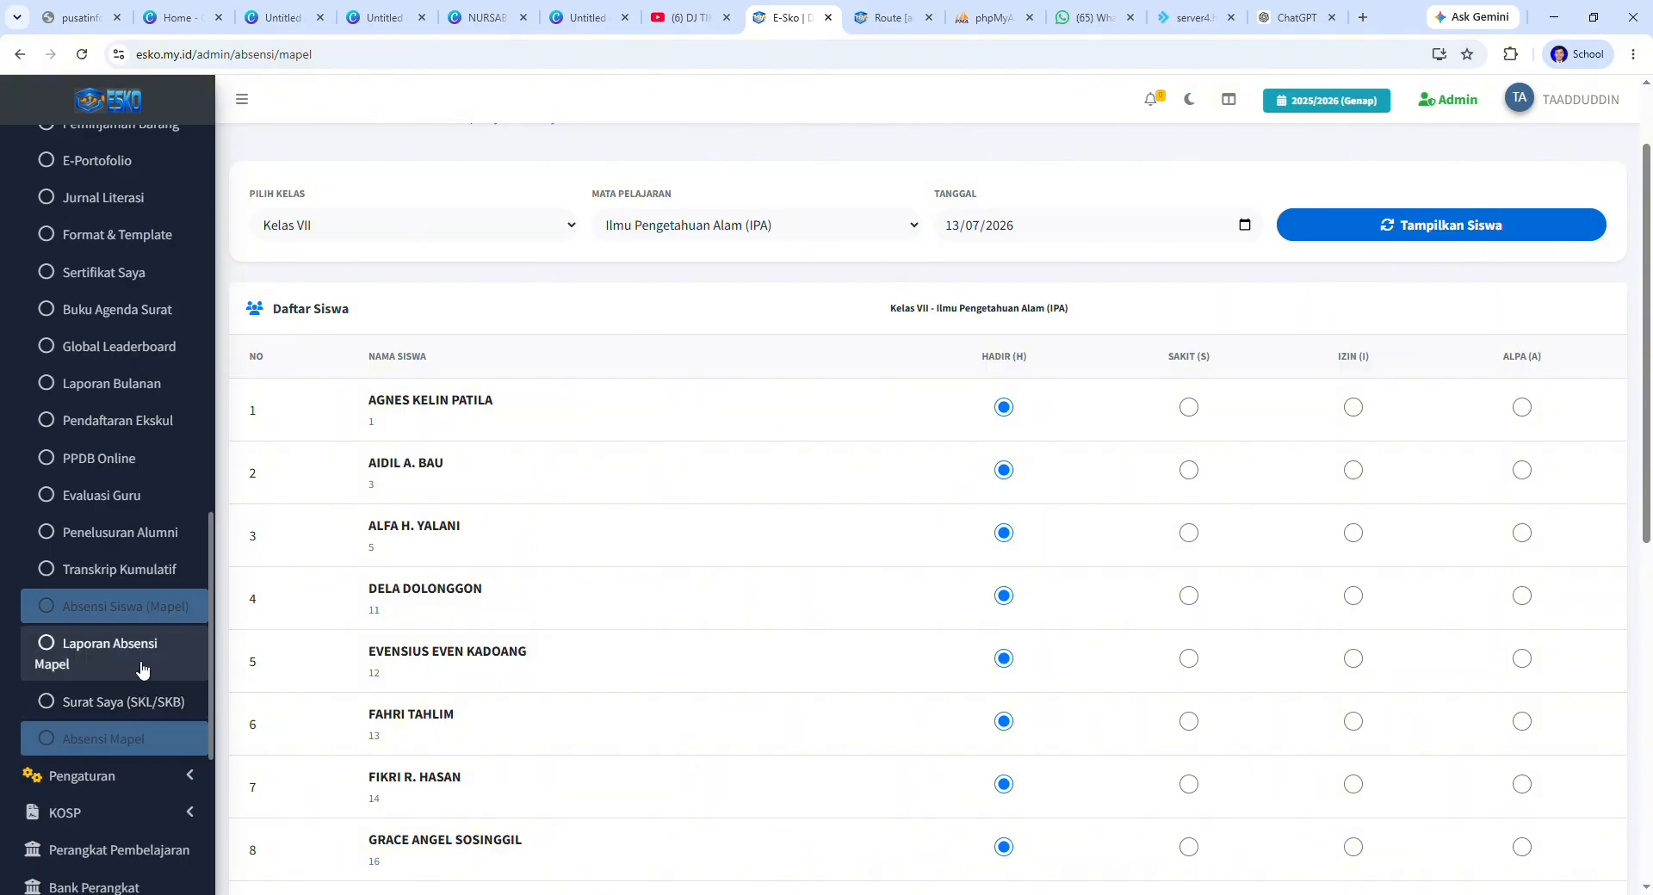
scroll(153, 749, down, 3)
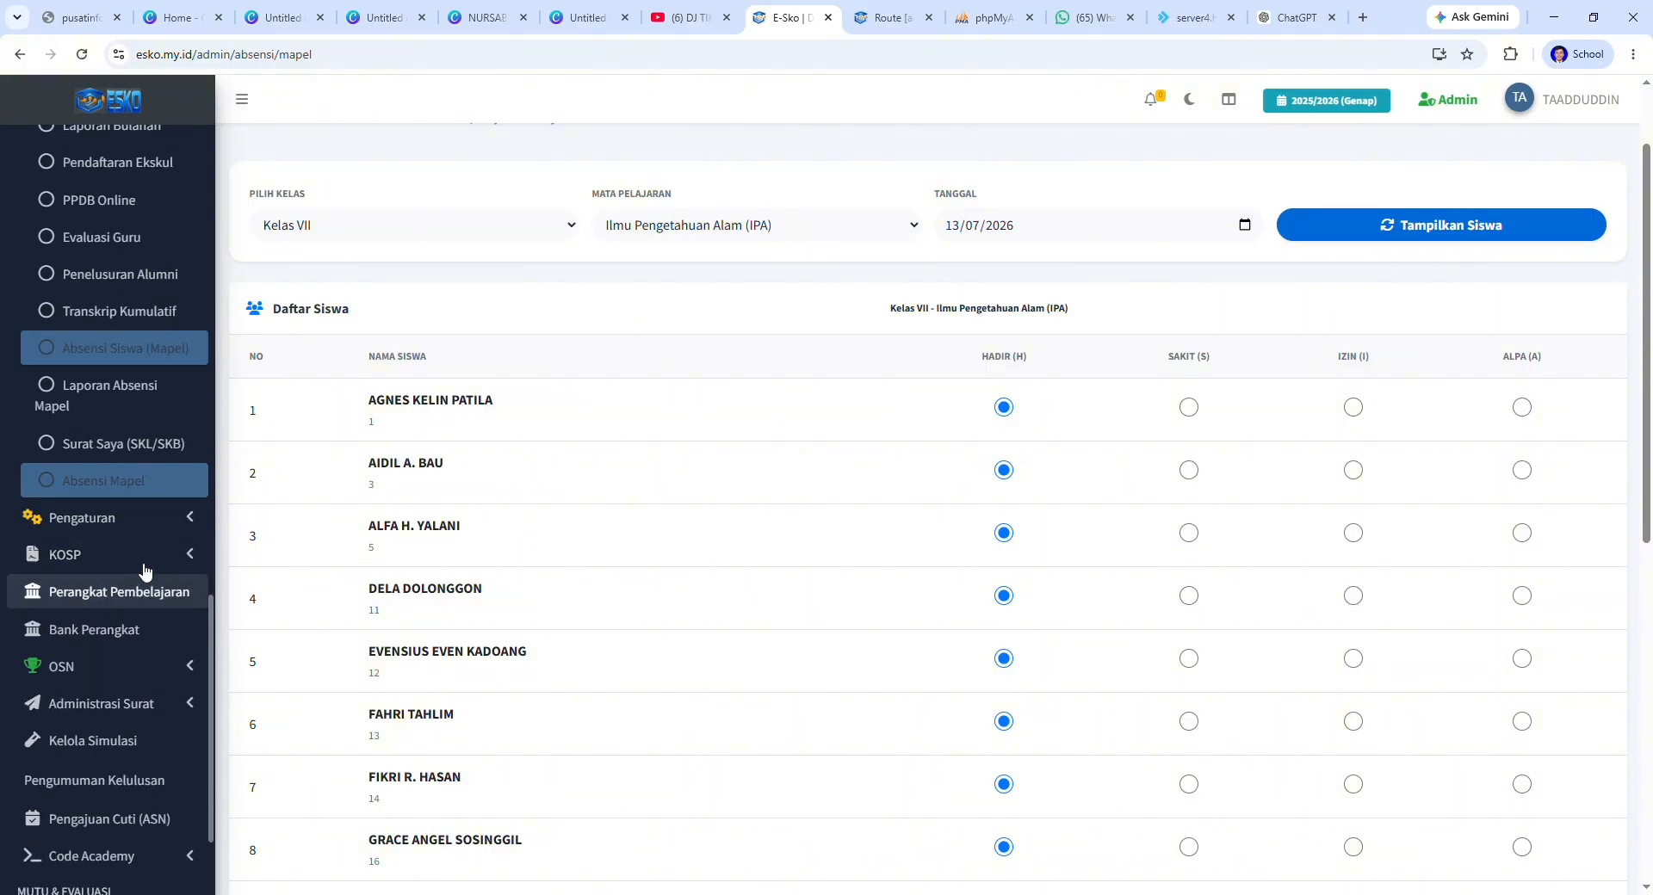
scroll(142, 553, up, 4)
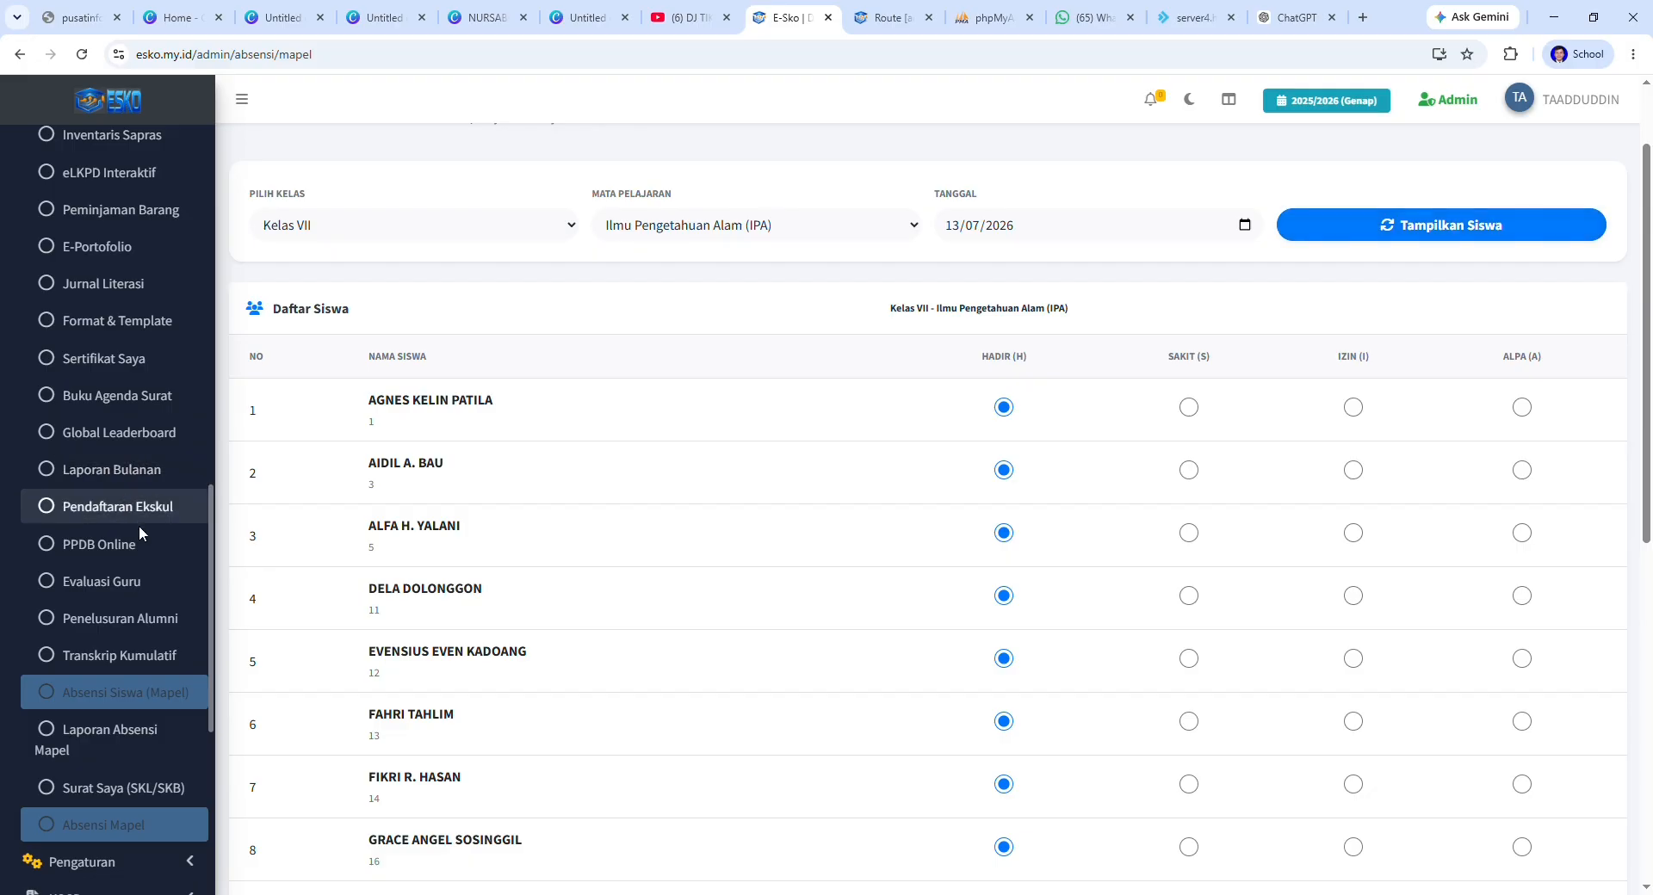
click(138, 524)
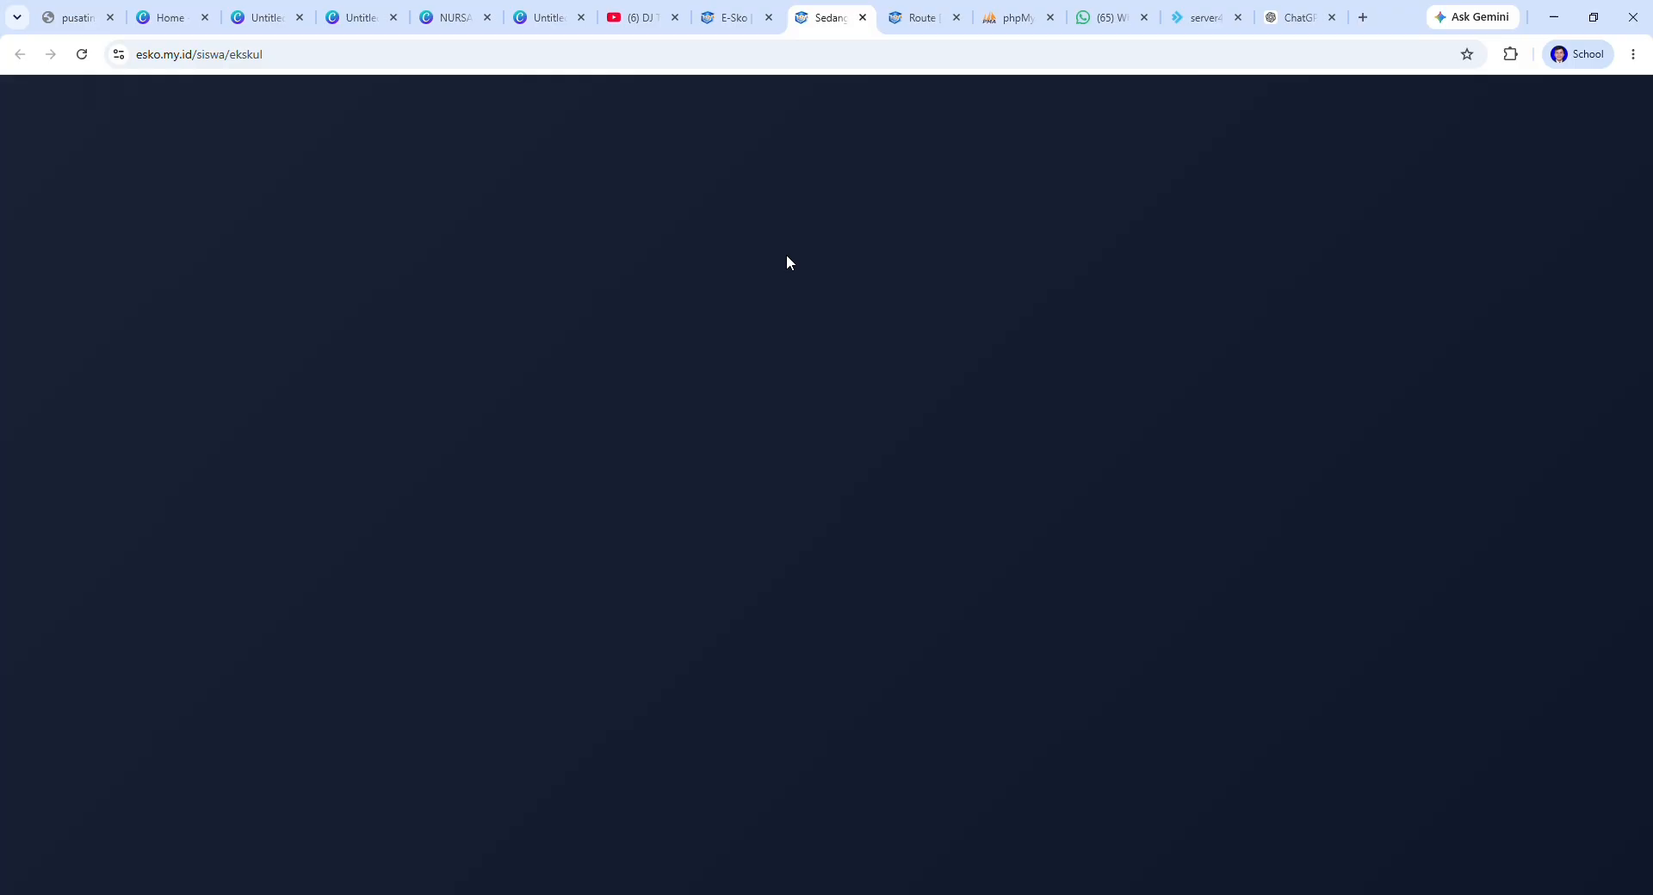
click(733, 17)
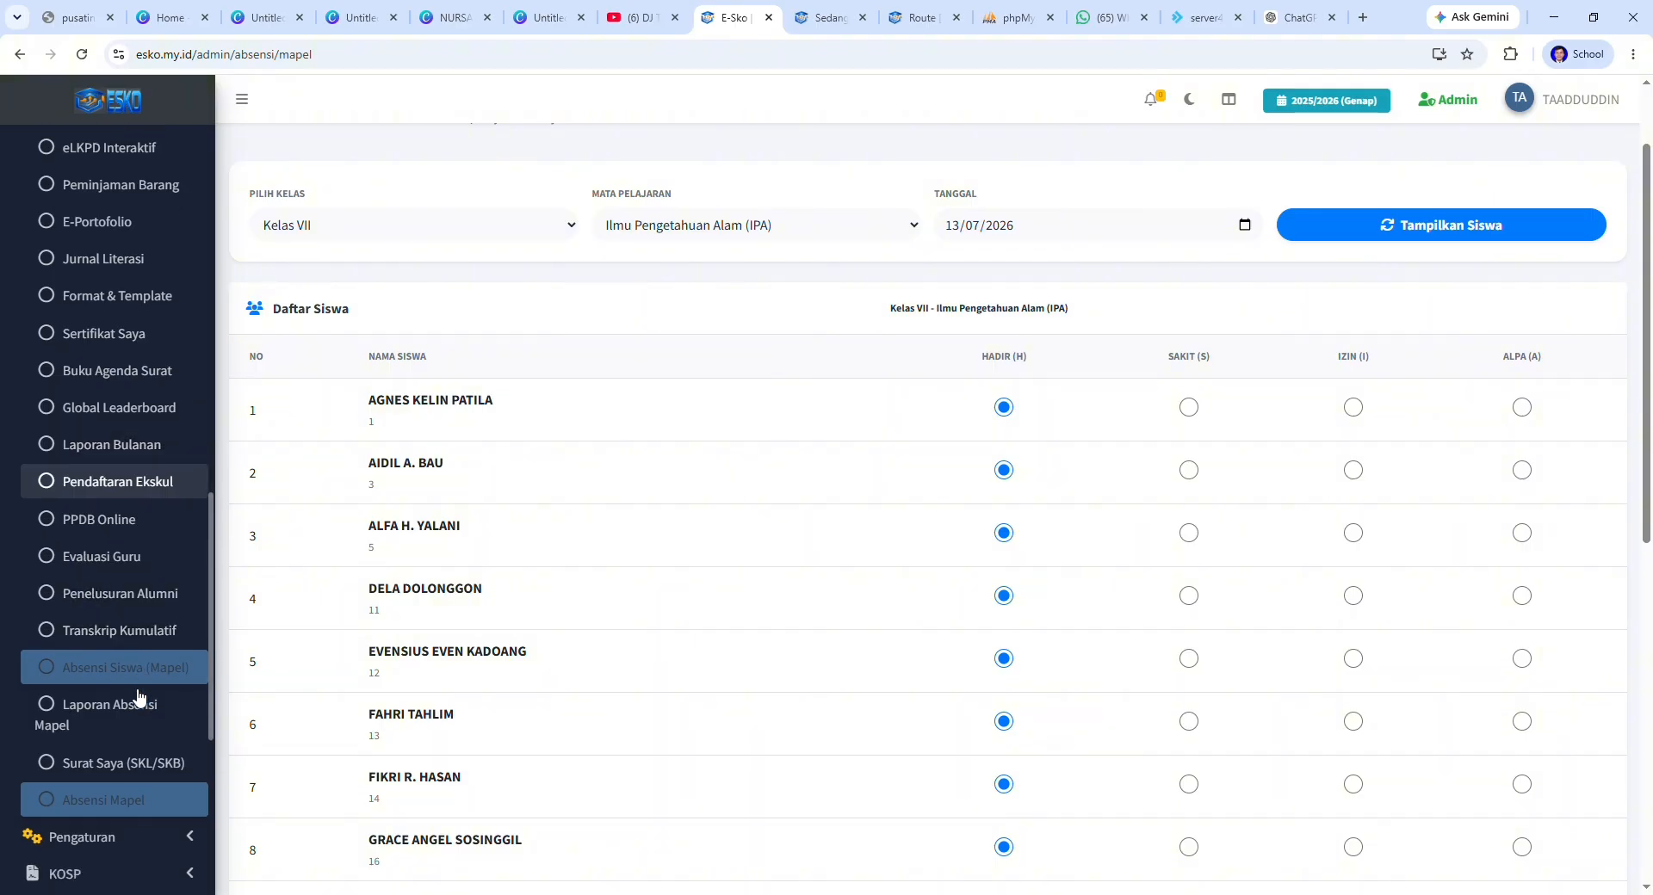
Step: Look over the remaining module groups after Akademik and expand Pengaturan to view its modules
scroll(137, 695, down, 3)
scroll(138, 693, down, 4)
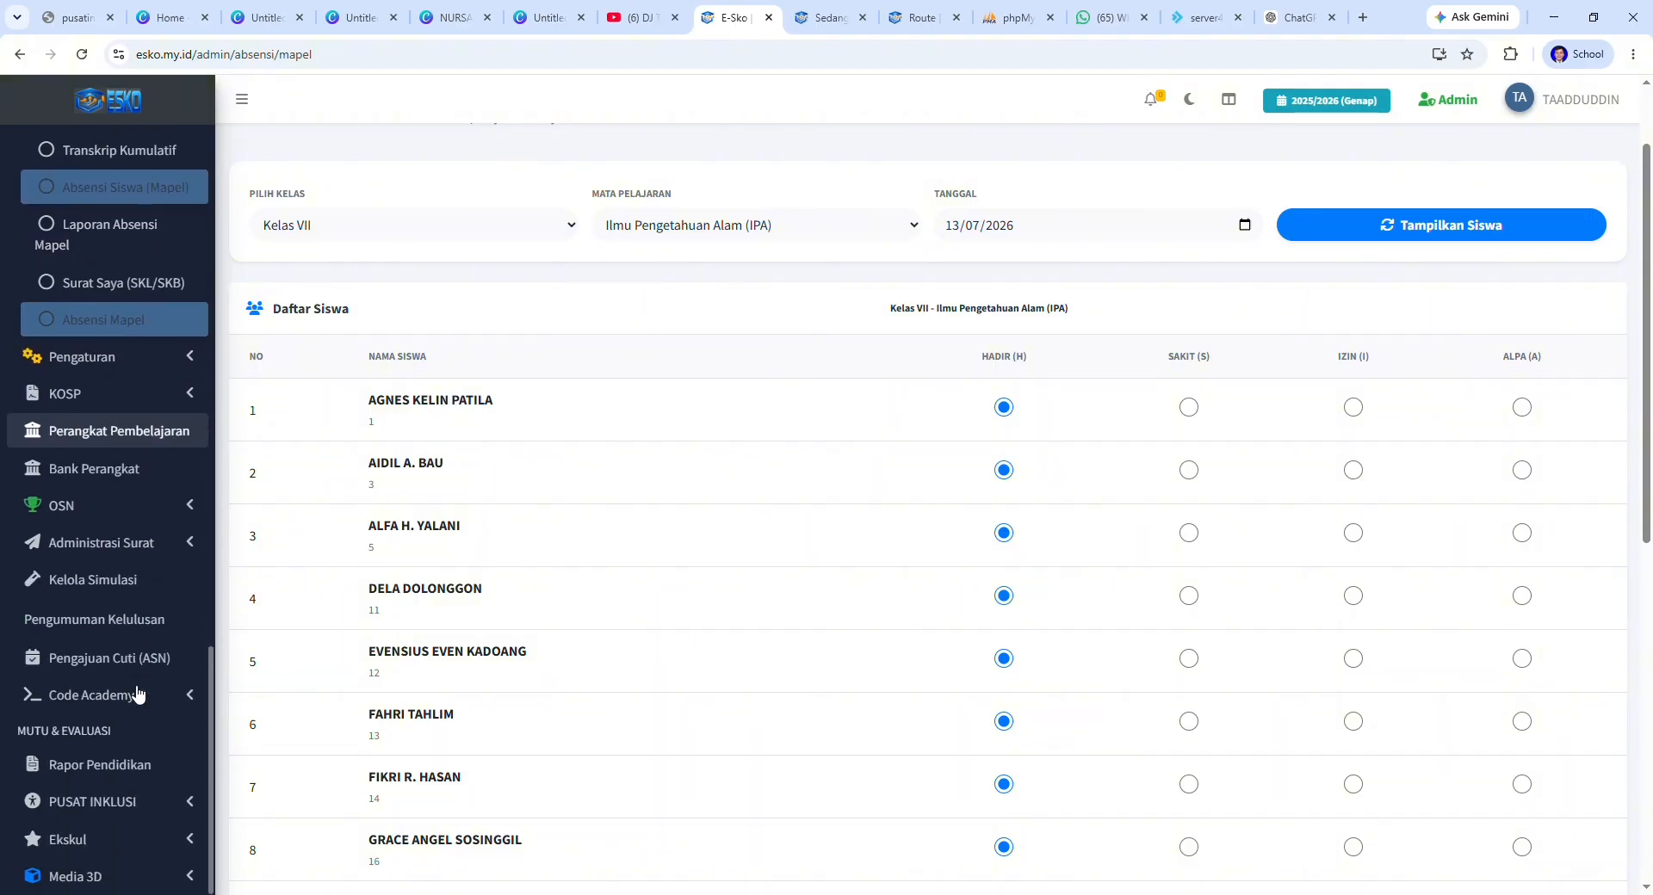
scroll(139, 534, up, 2)
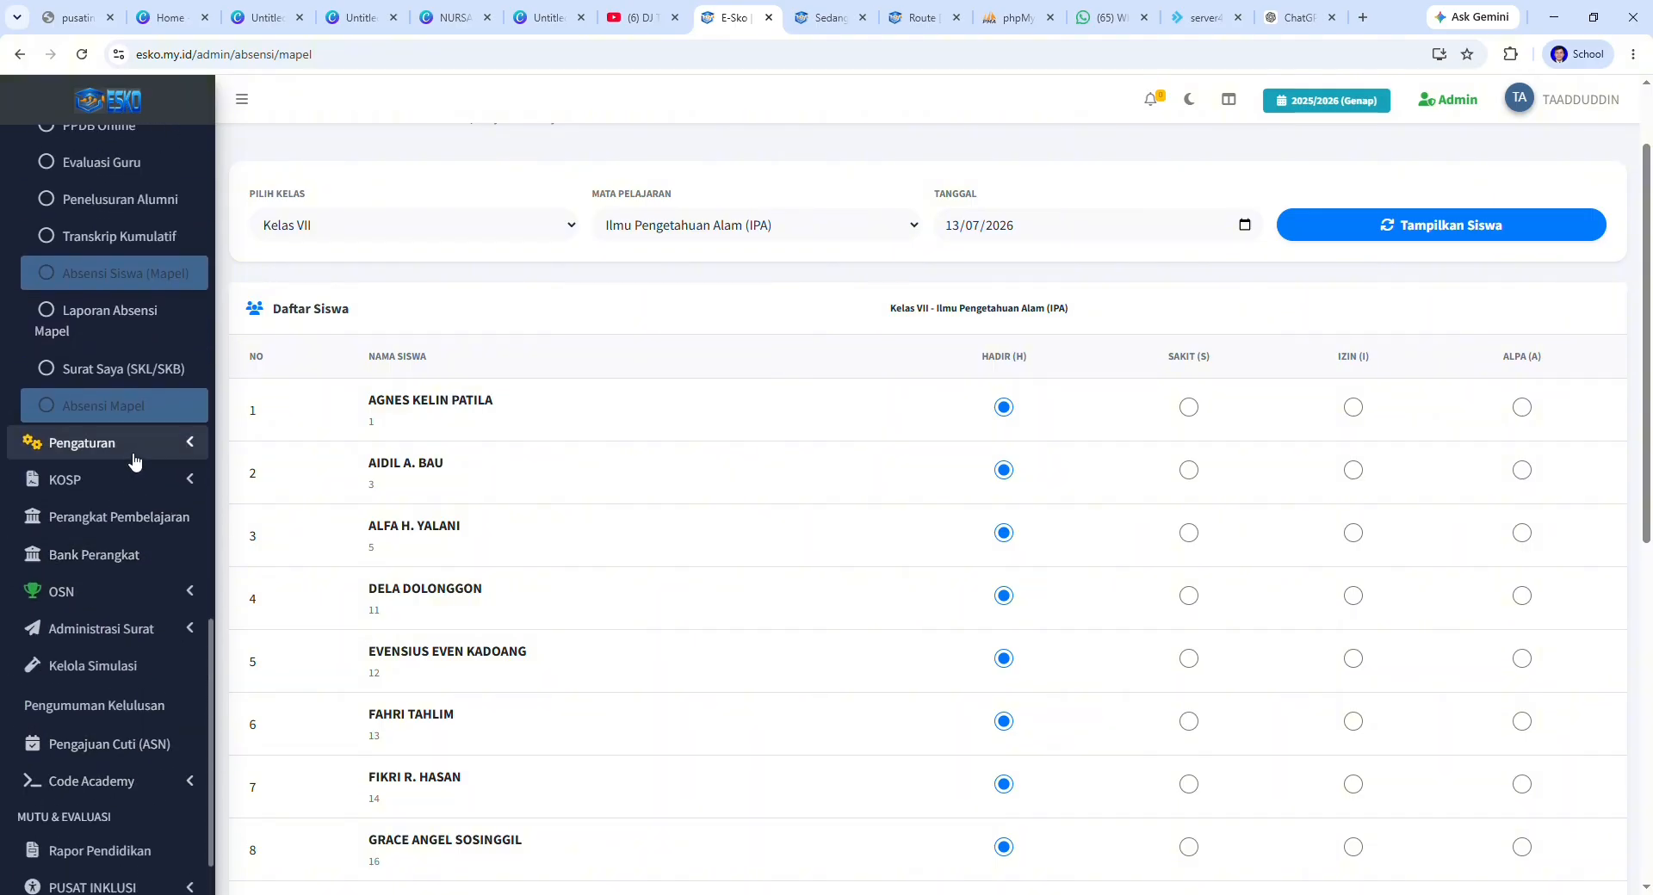
click(135, 462)
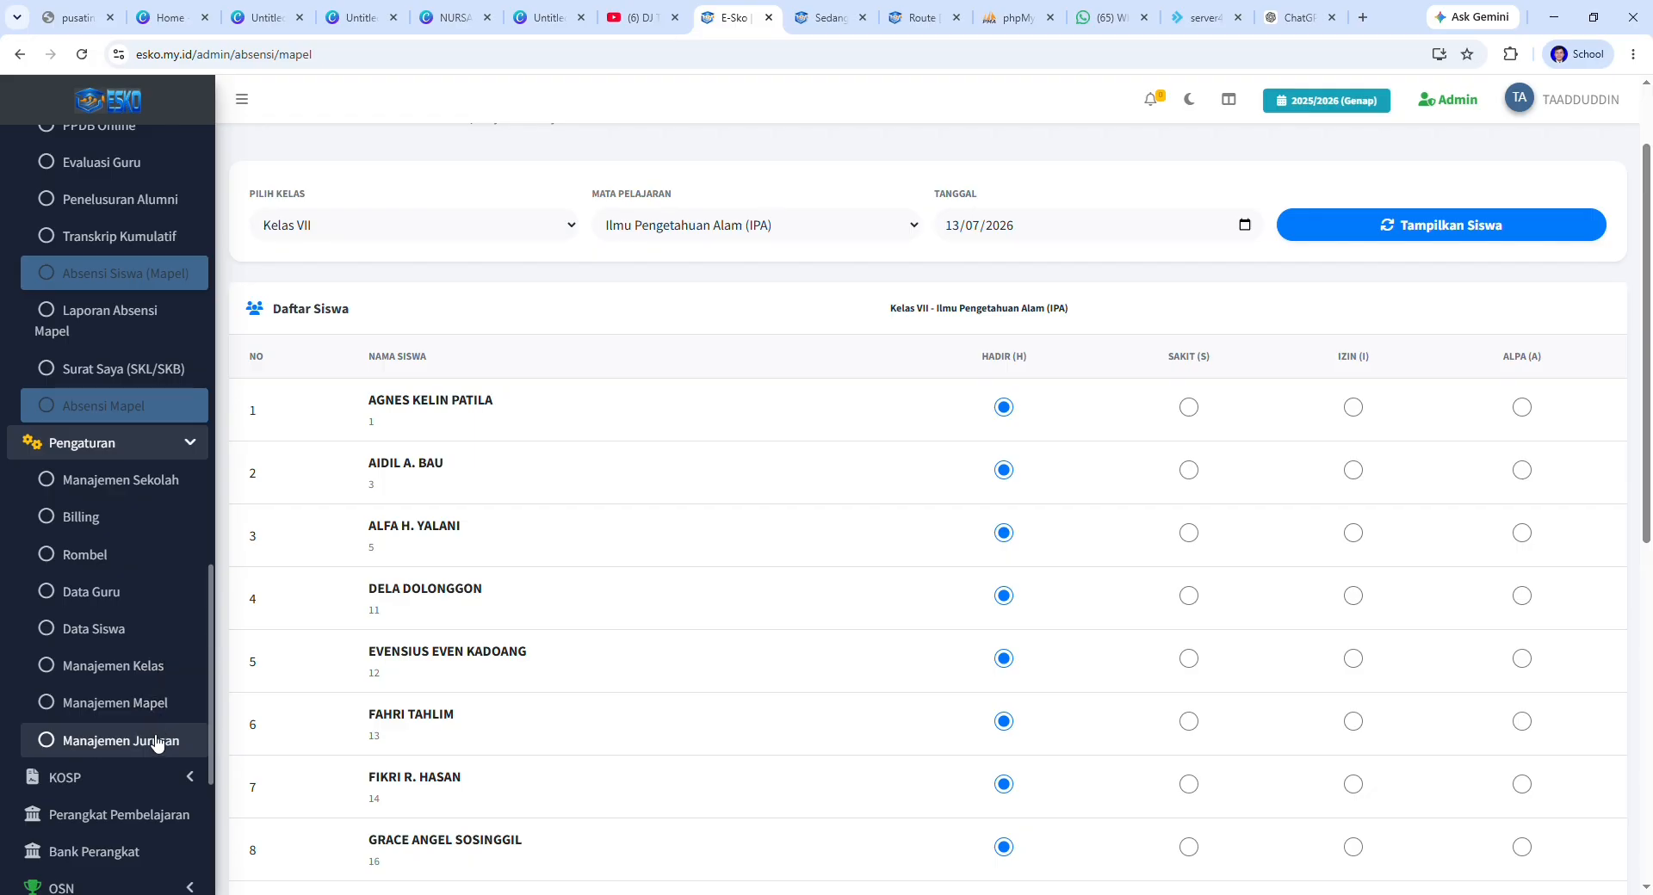
Step: Expand the KOSP module group after Pengaturan and open its Monitoring KOSP page
scroll(156, 744, down, 2)
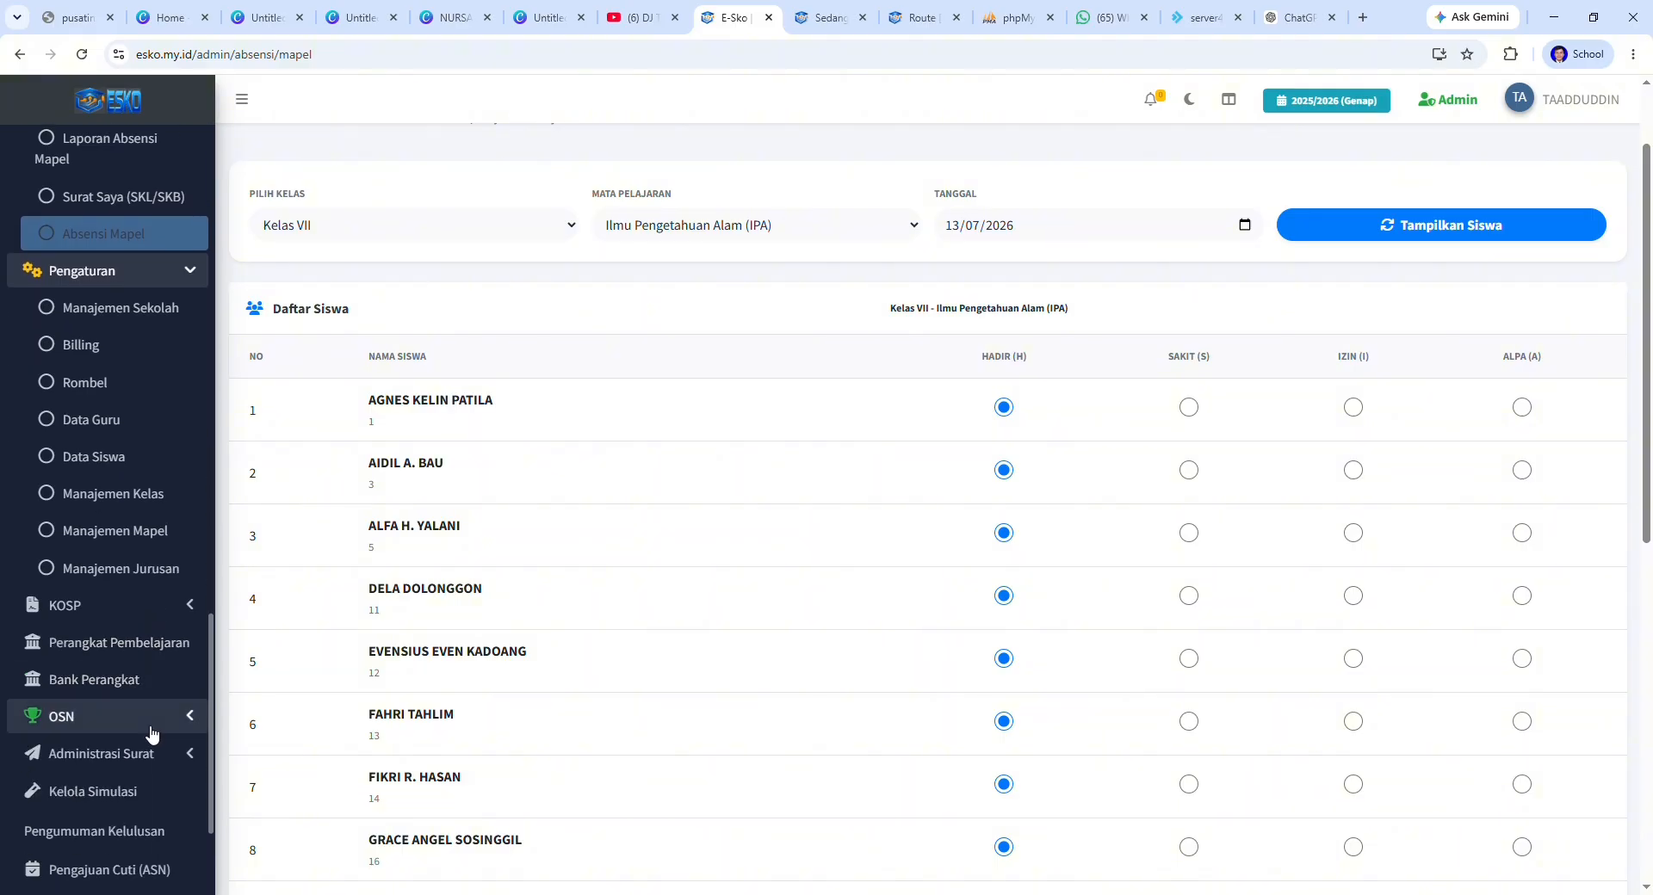
click(155, 613)
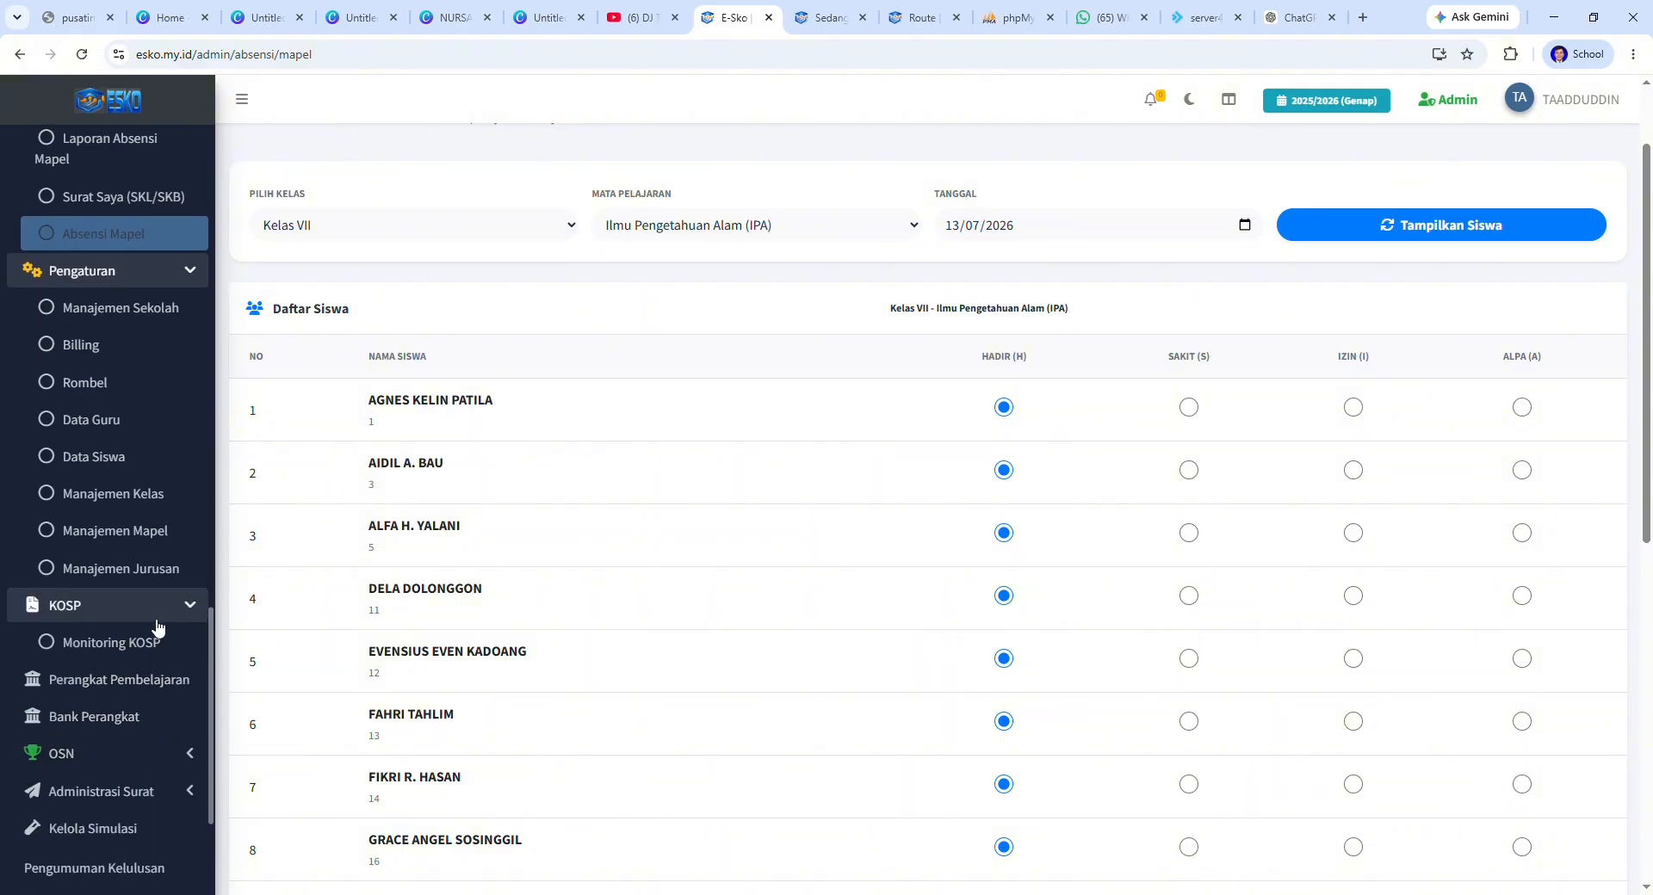
click(175, 613)
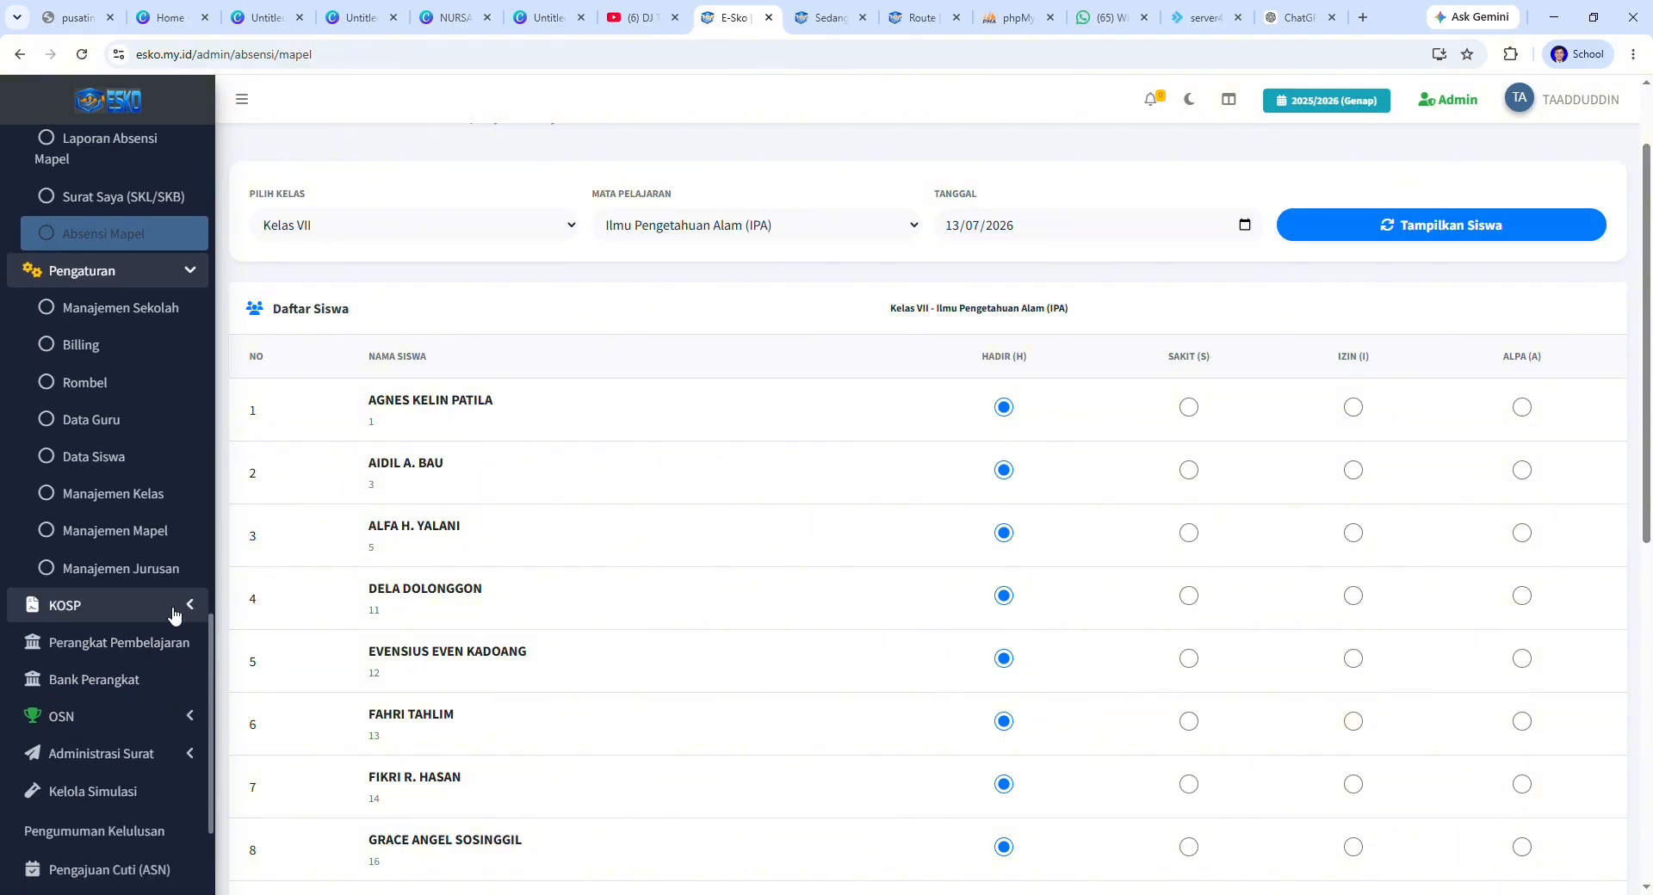
click(175, 613)
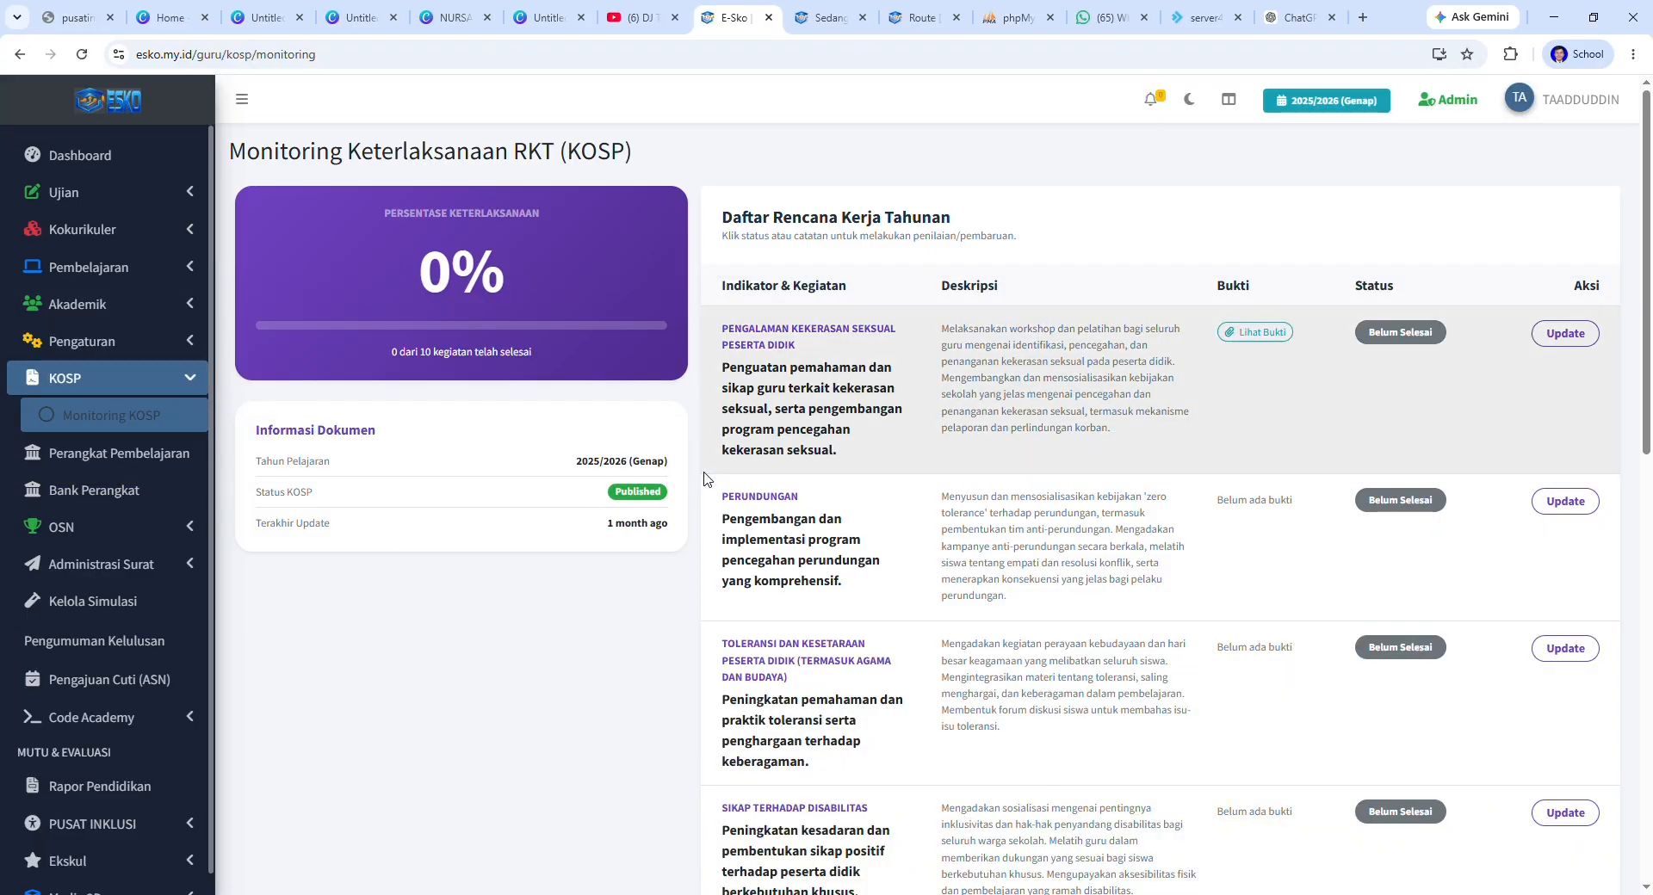
Step: Examine the annual work plan activities on the Monitoring Keterlaksanaan RKT (KOSP) page, including their descriptions, evidence and status
scroll(717, 736, down, 8)
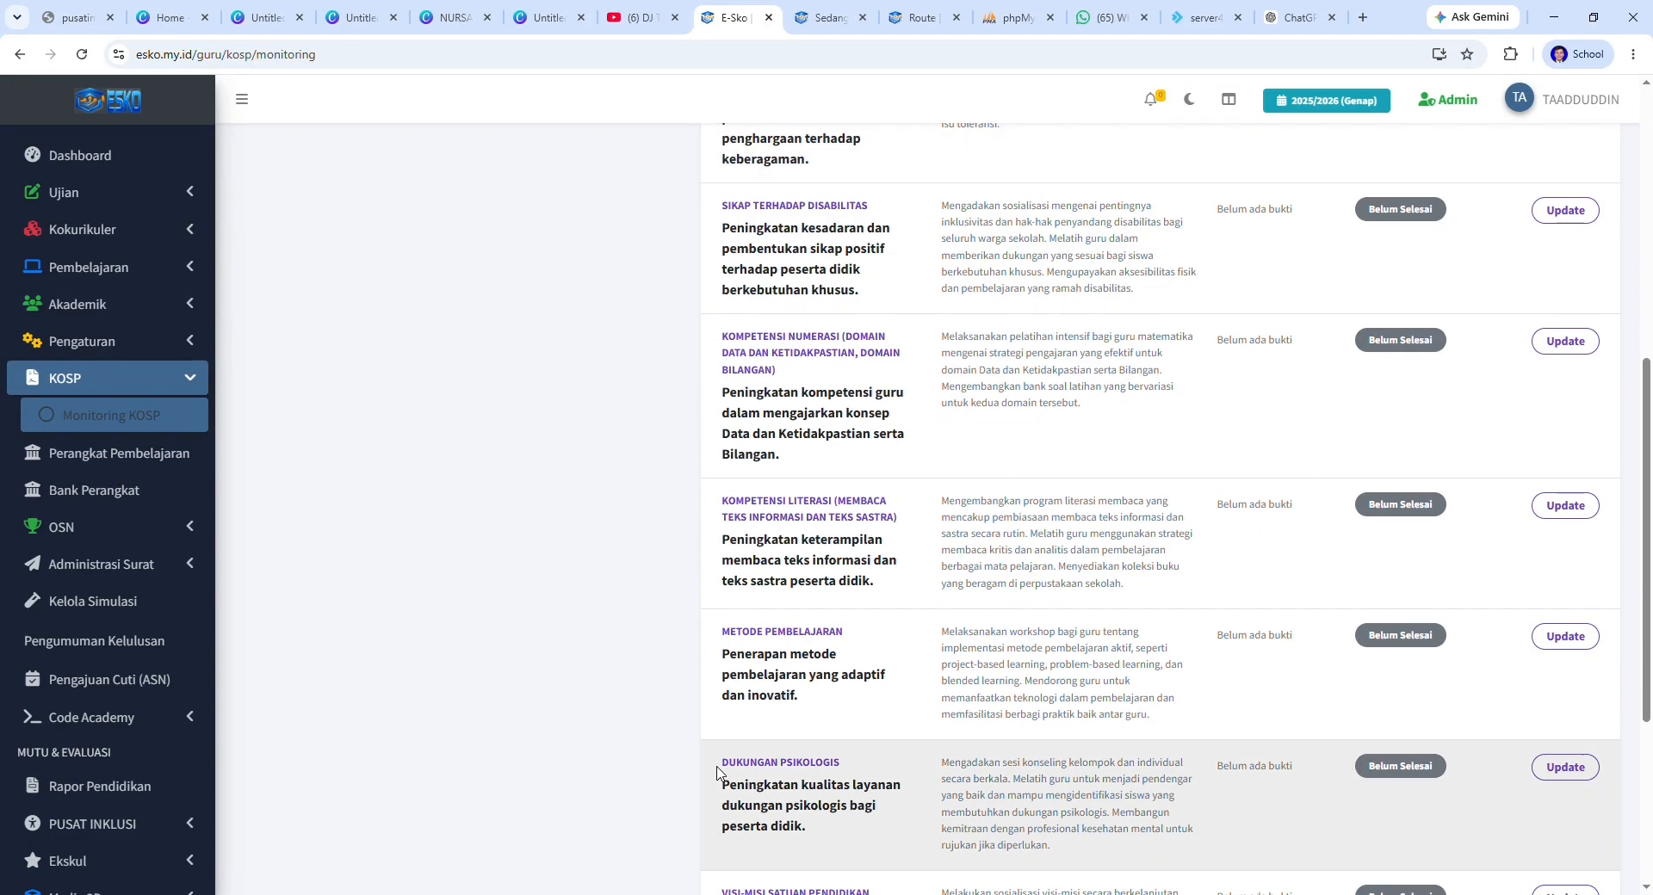
scroll(717, 772, down, 3)
scroll(717, 774, up, 11)
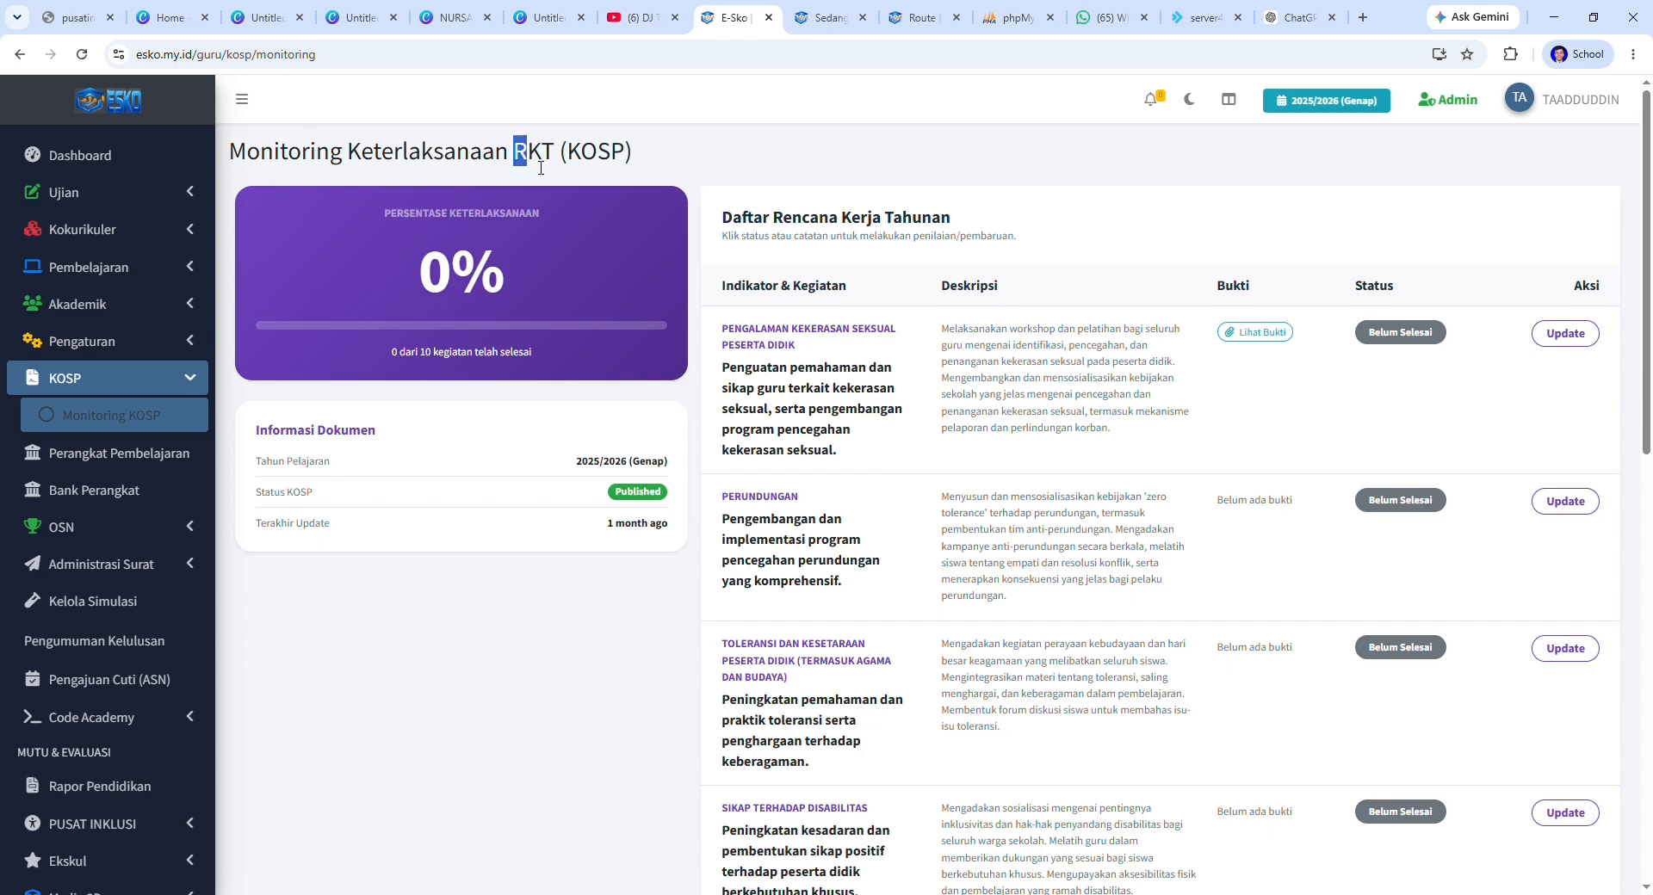
drag(515, 153, 638, 165)
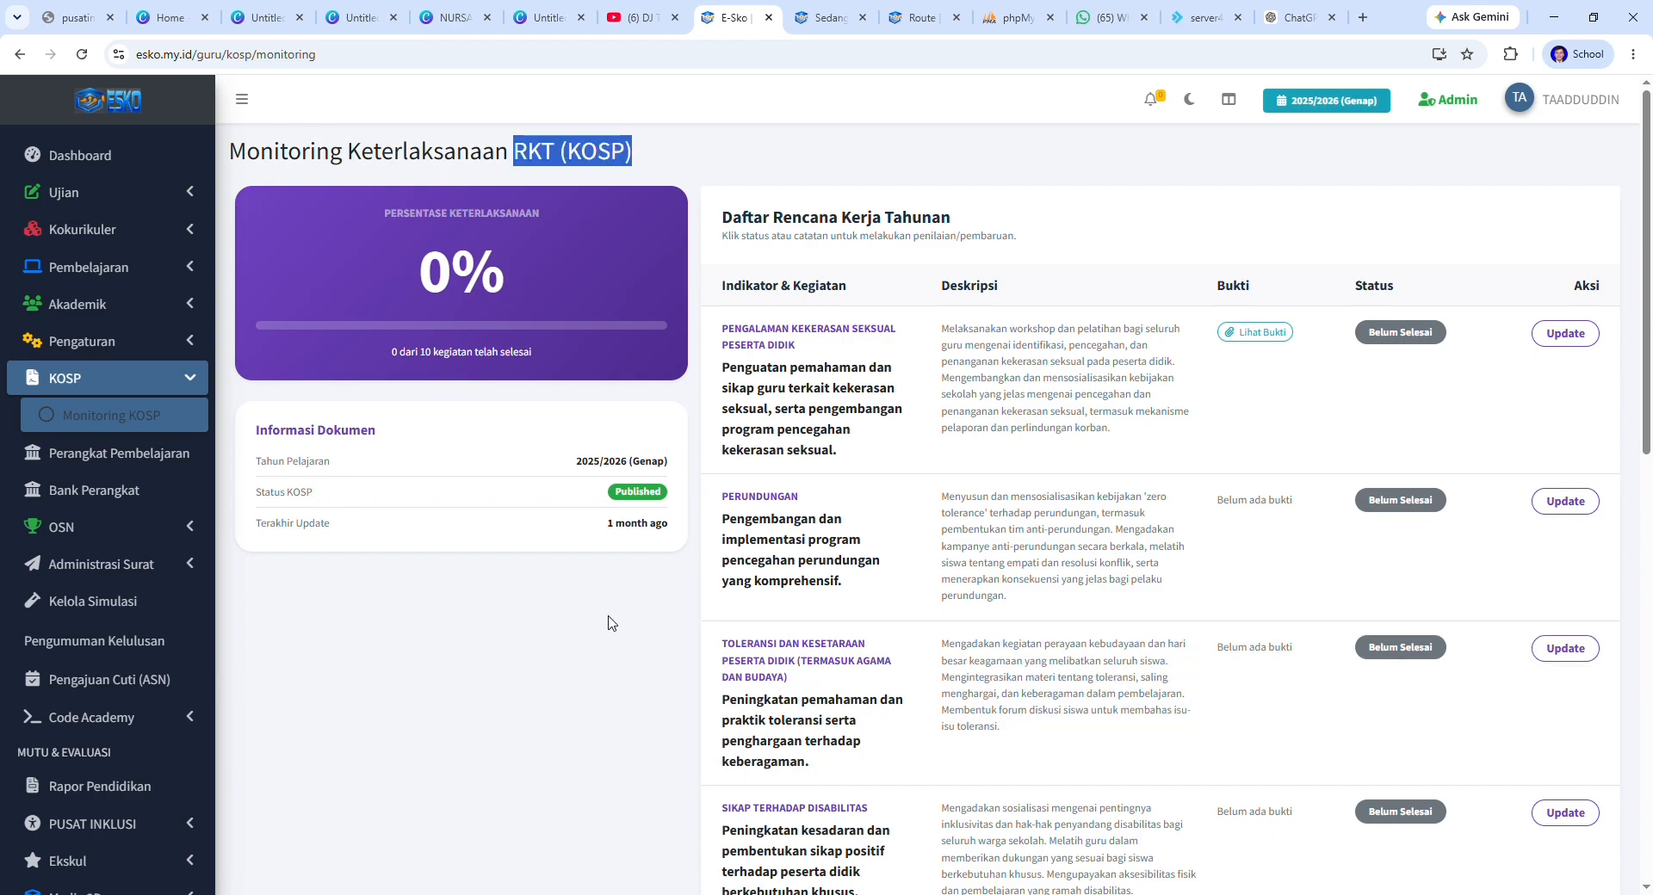
scroll(681, 649, down, 5)
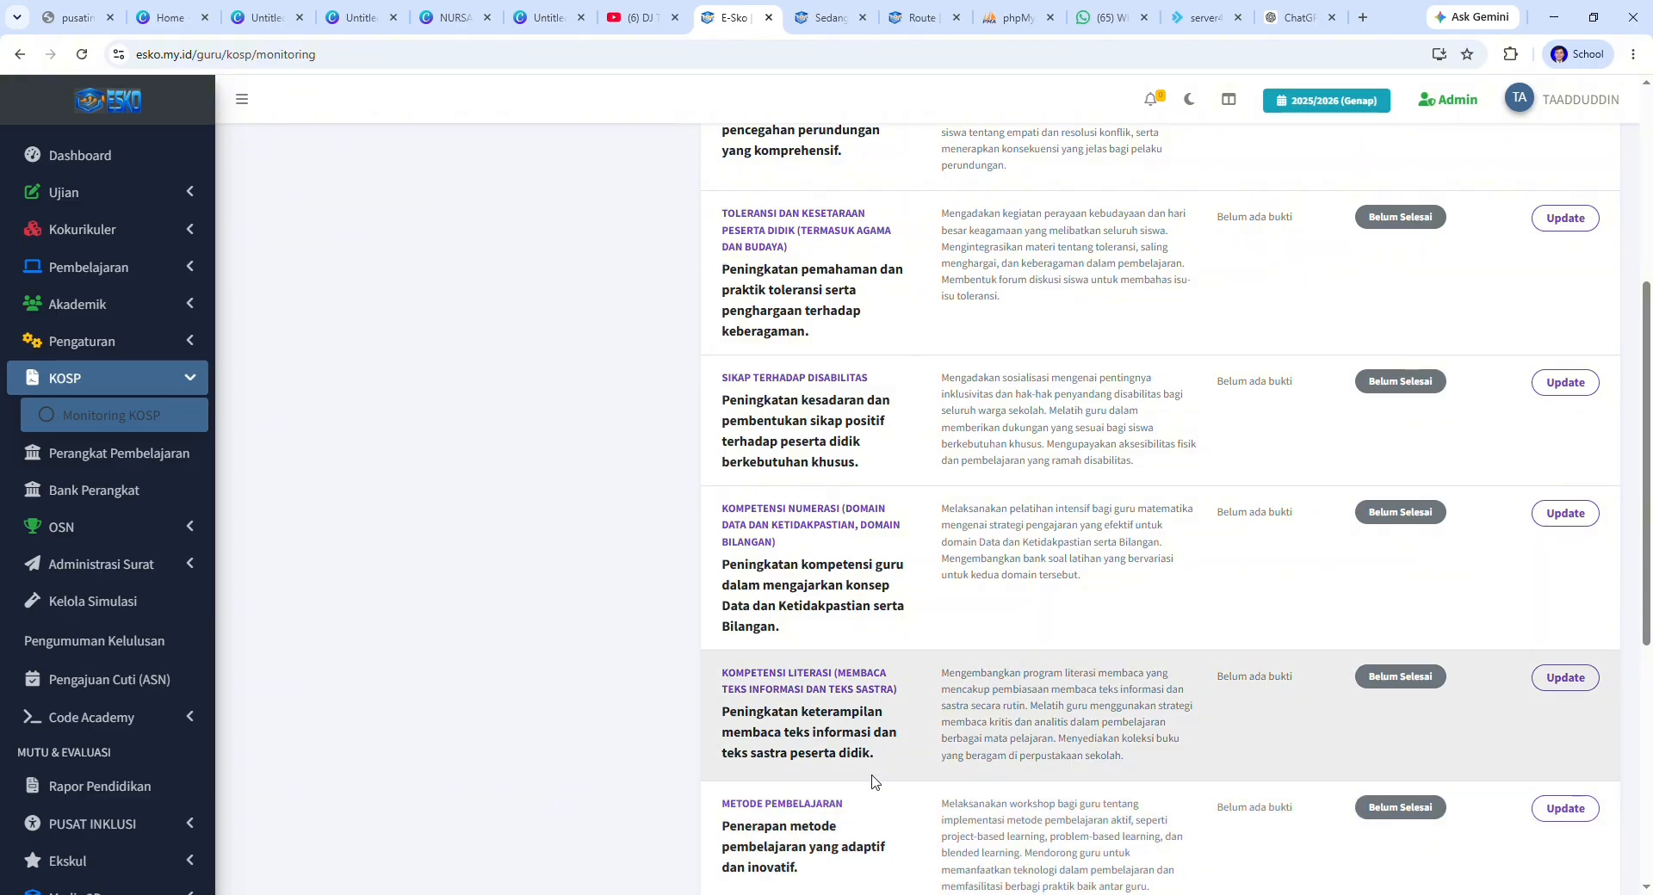
scroll(874, 782, down, 3)
scroll(957, 843, down, 3)
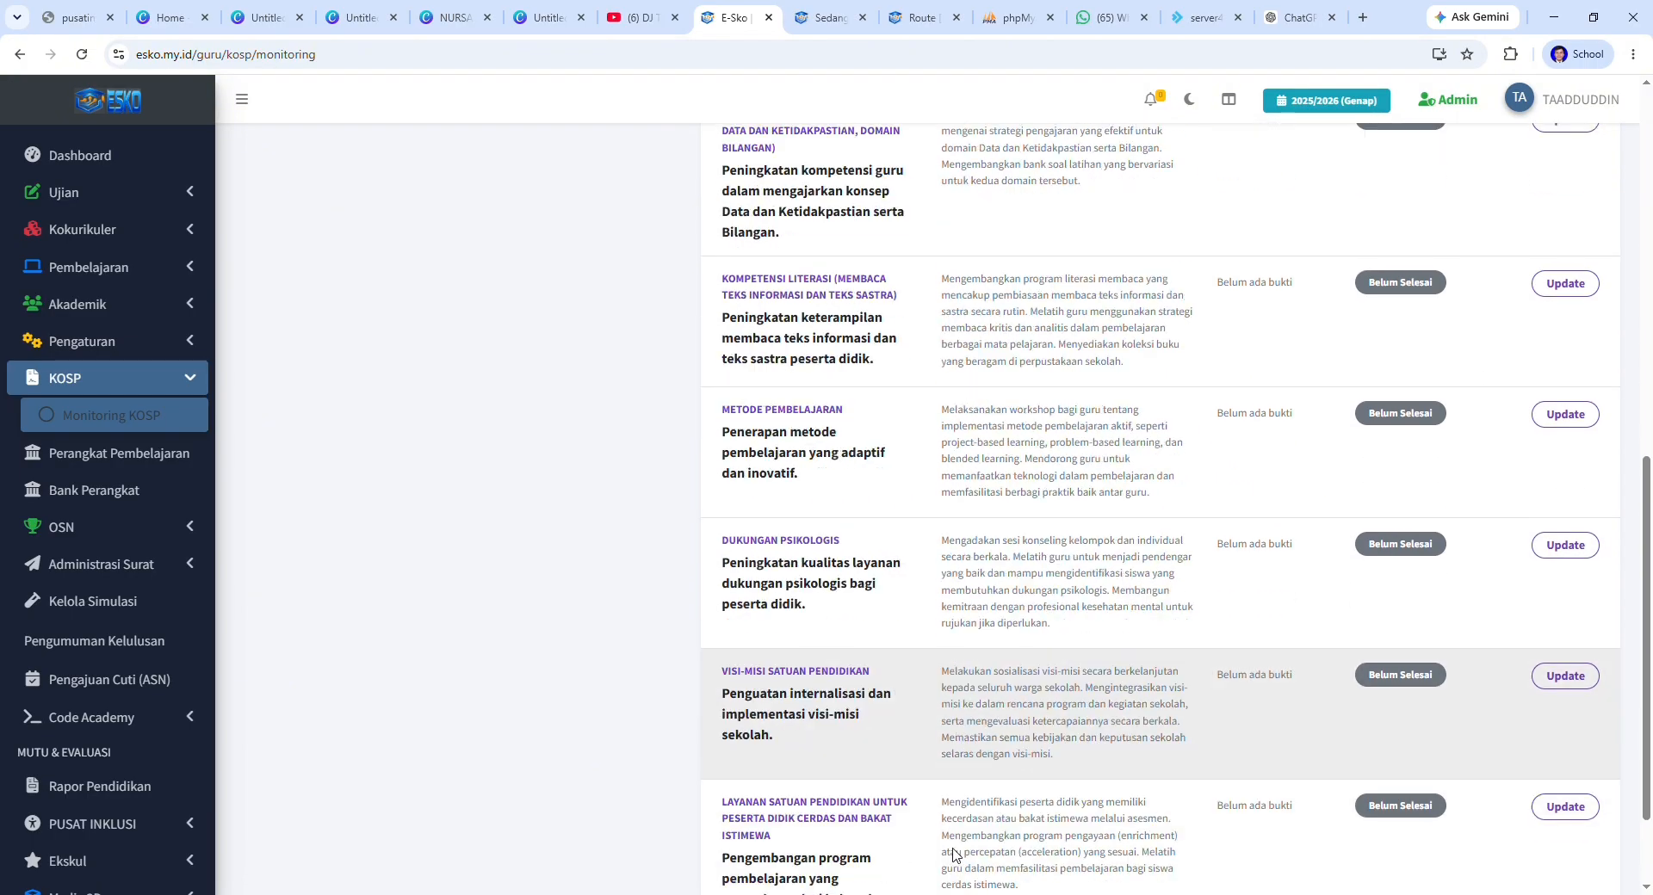
scroll(955, 848, up, 5)
scroll(956, 852, up, 5)
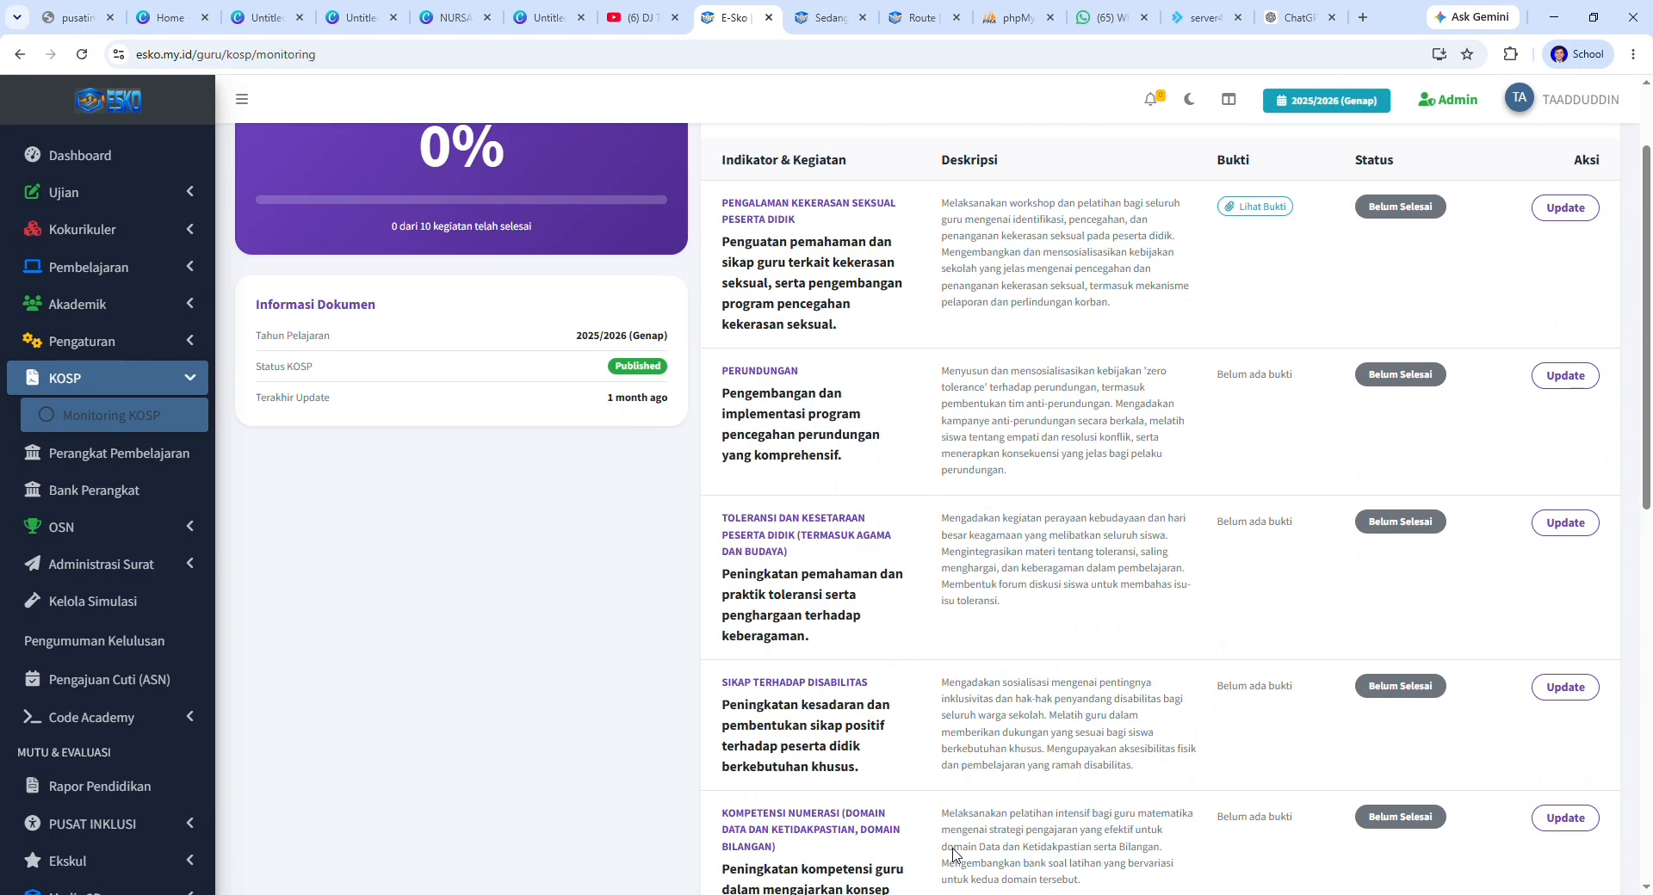
scroll(1012, 779, up, 2)
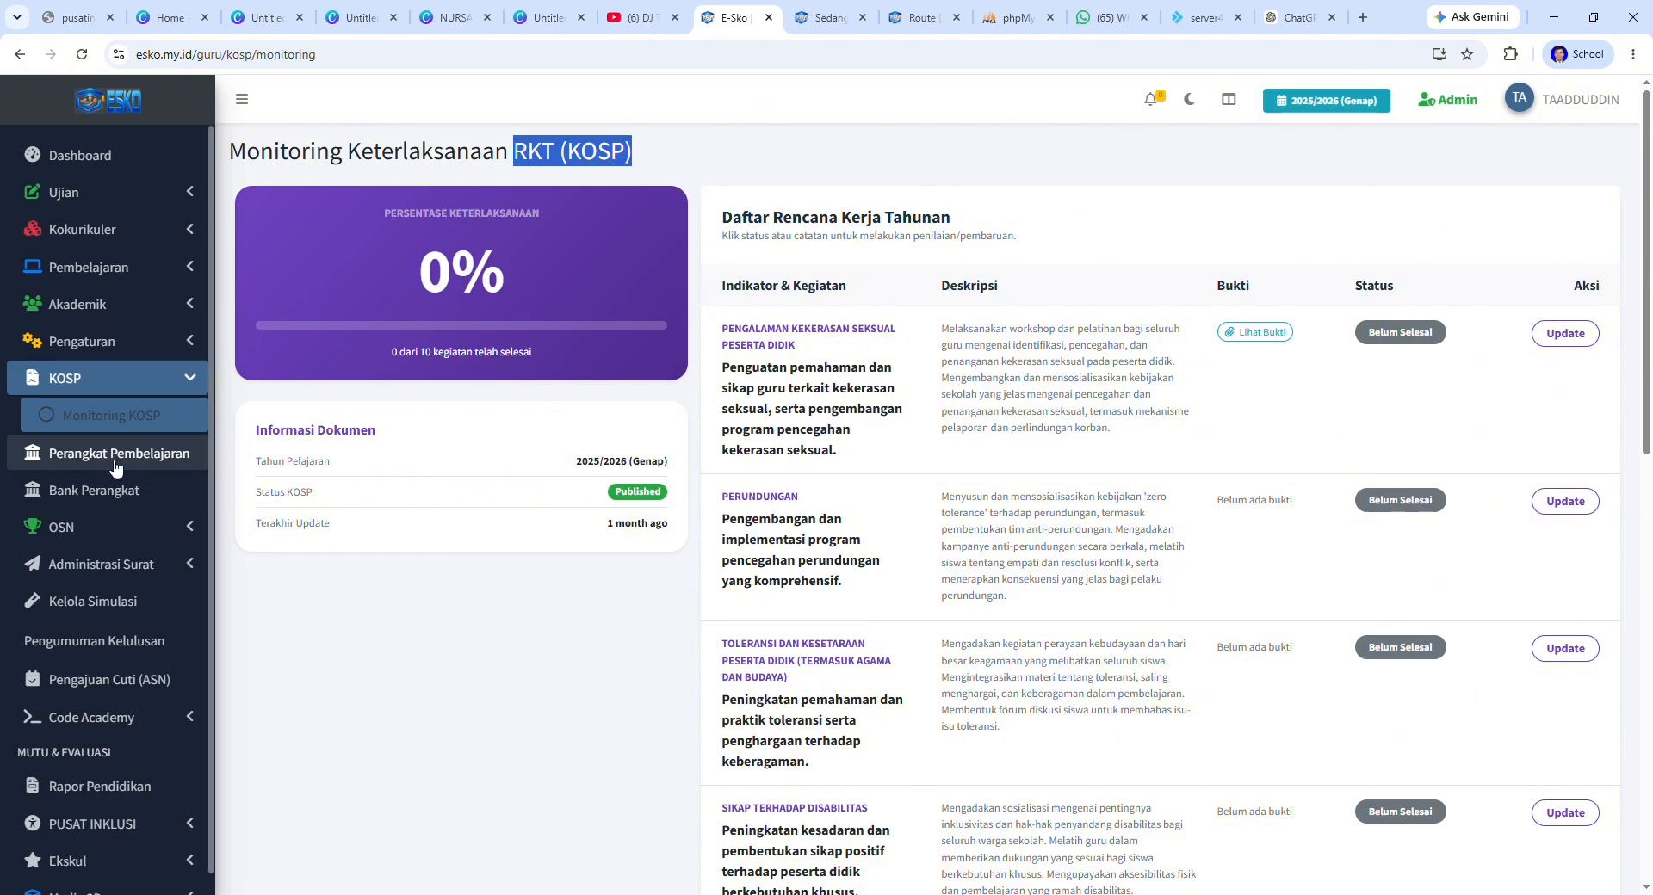
Step: Open Bank Perangkat and look through the shared teaching materials under Bank Publik
scroll(127, 541, down, 1)
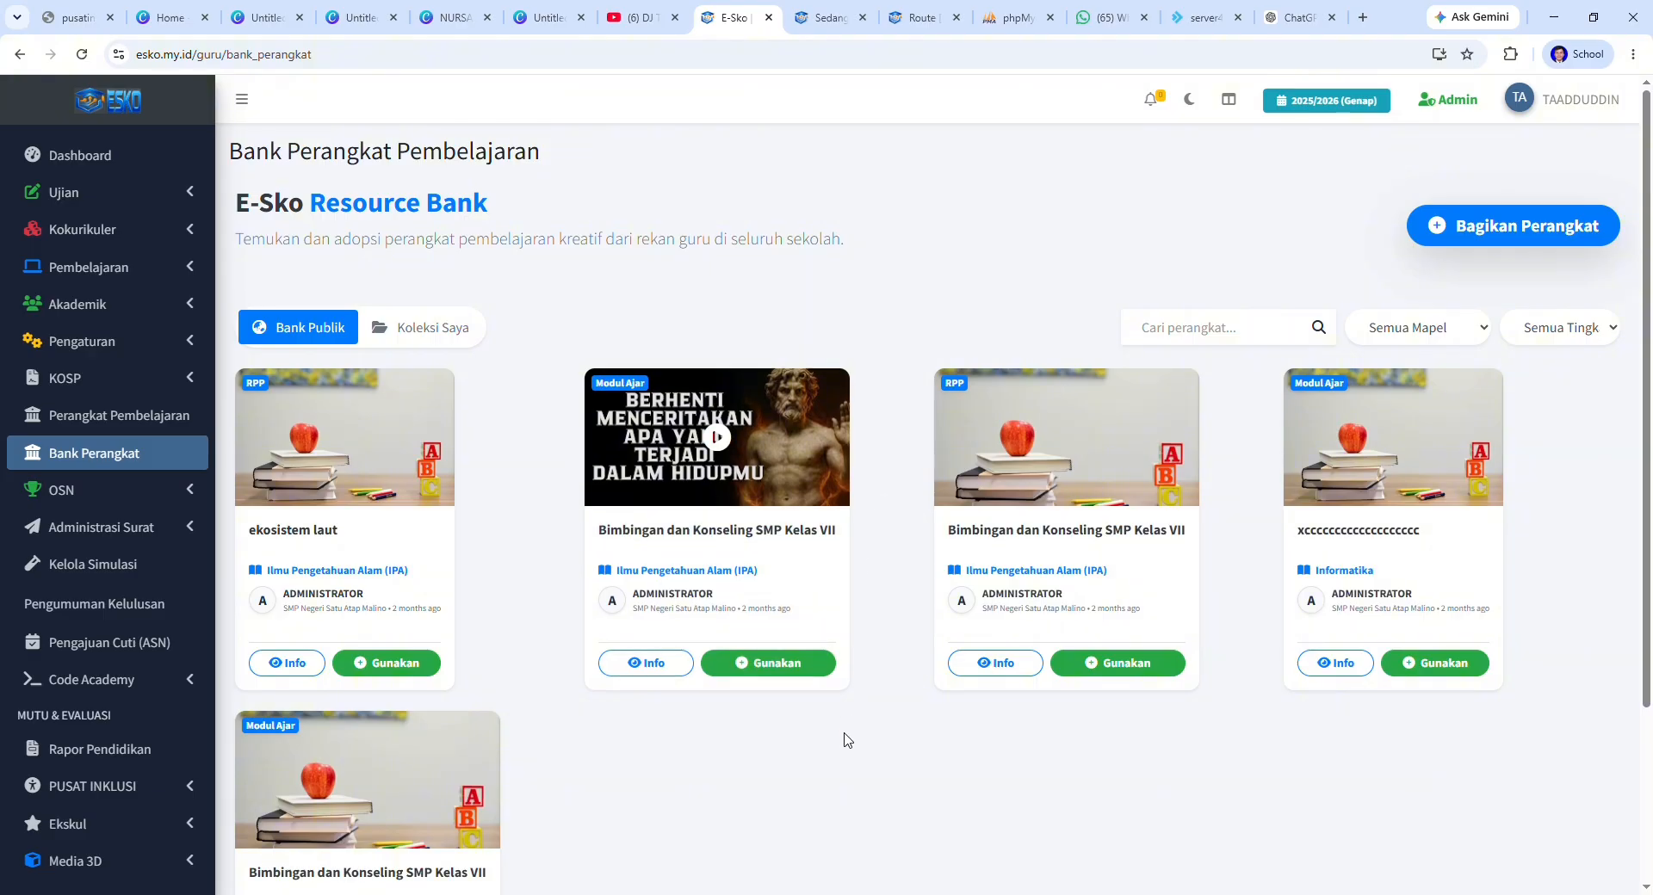
scroll(842, 742, down, 3)
scroll(841, 742, up, 3)
scroll(505, 712, down, 3)
scroll(1062, 734, up, 3)
scroll(583, 822, down, 3)
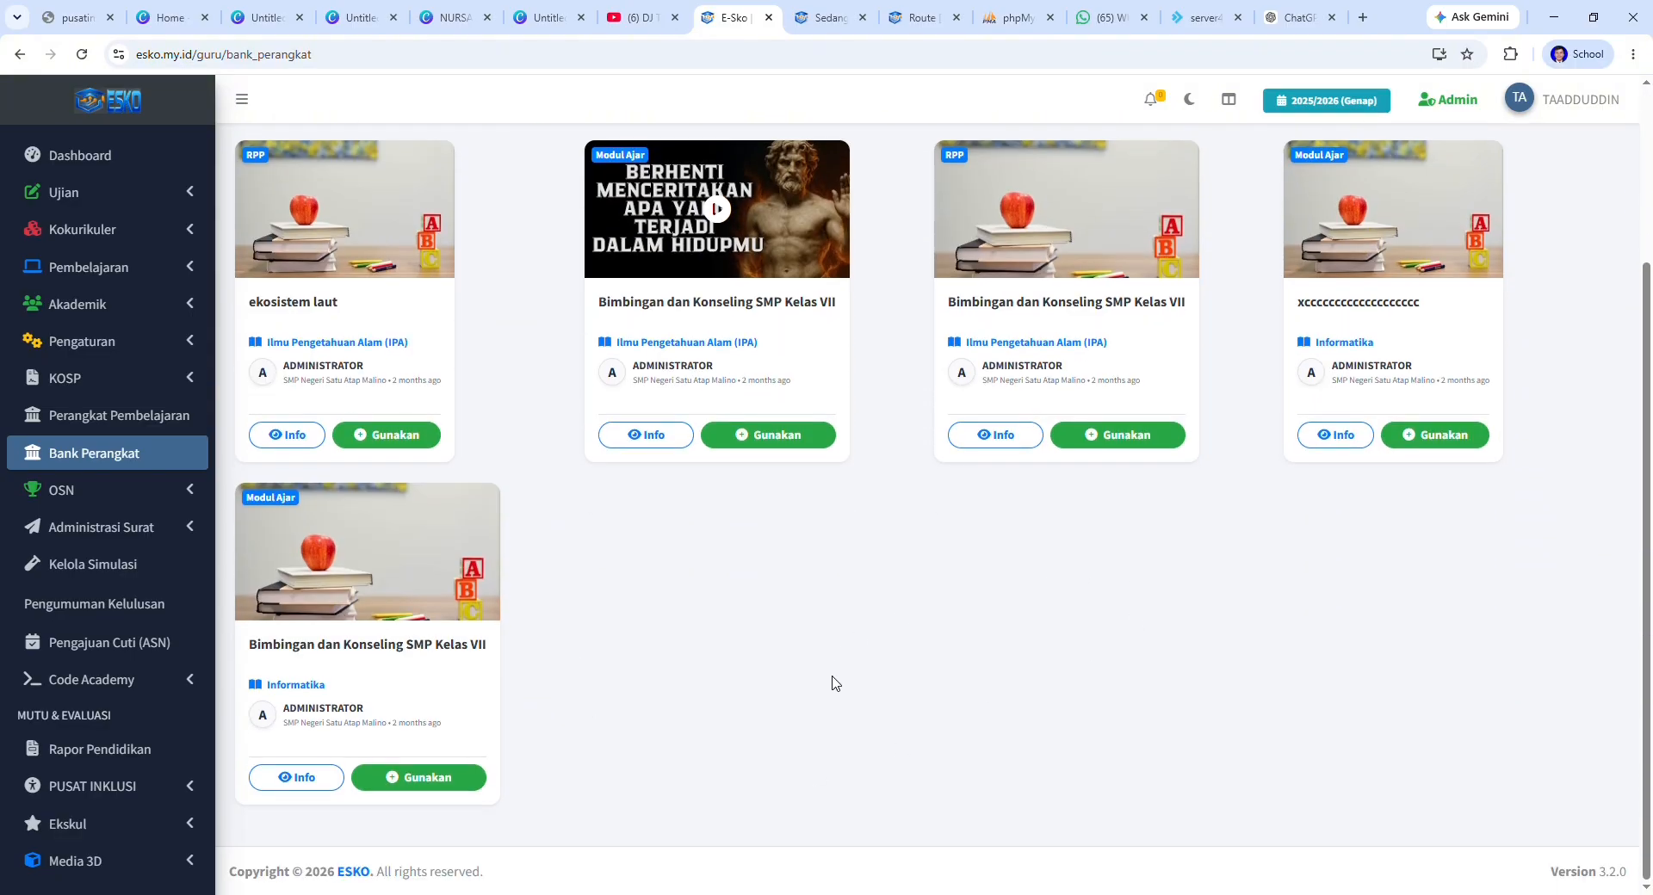
scroll(822, 684, up, 3)
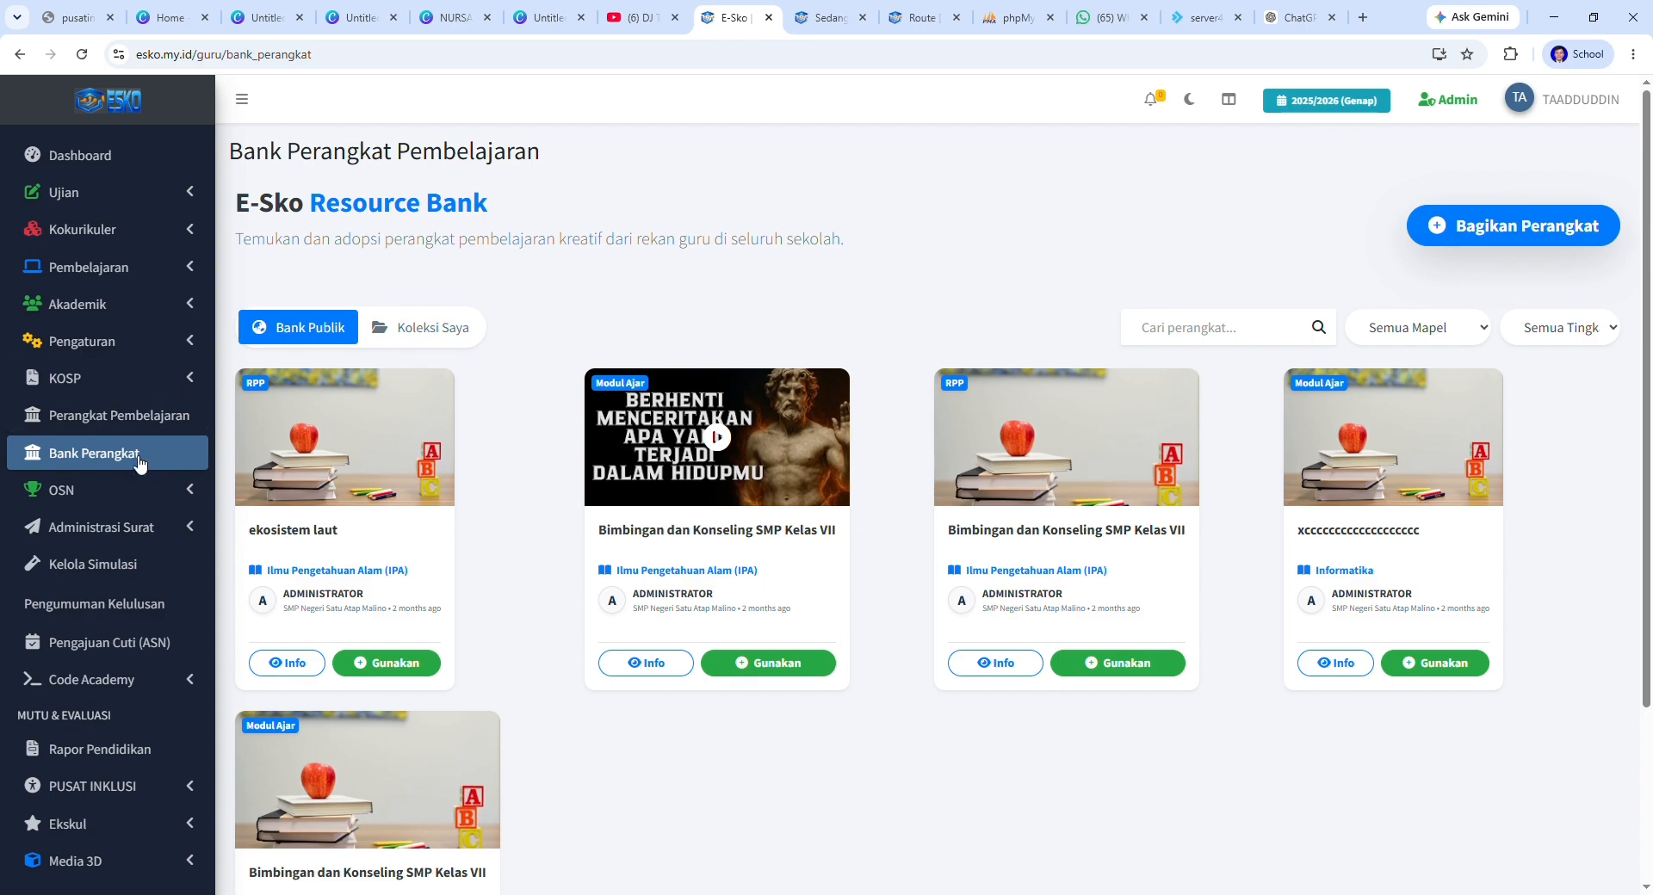
Step: View the OSN dashboard, and open Pengumuman Kelulusan to look over the graduation configuration and student status list
click(135, 493)
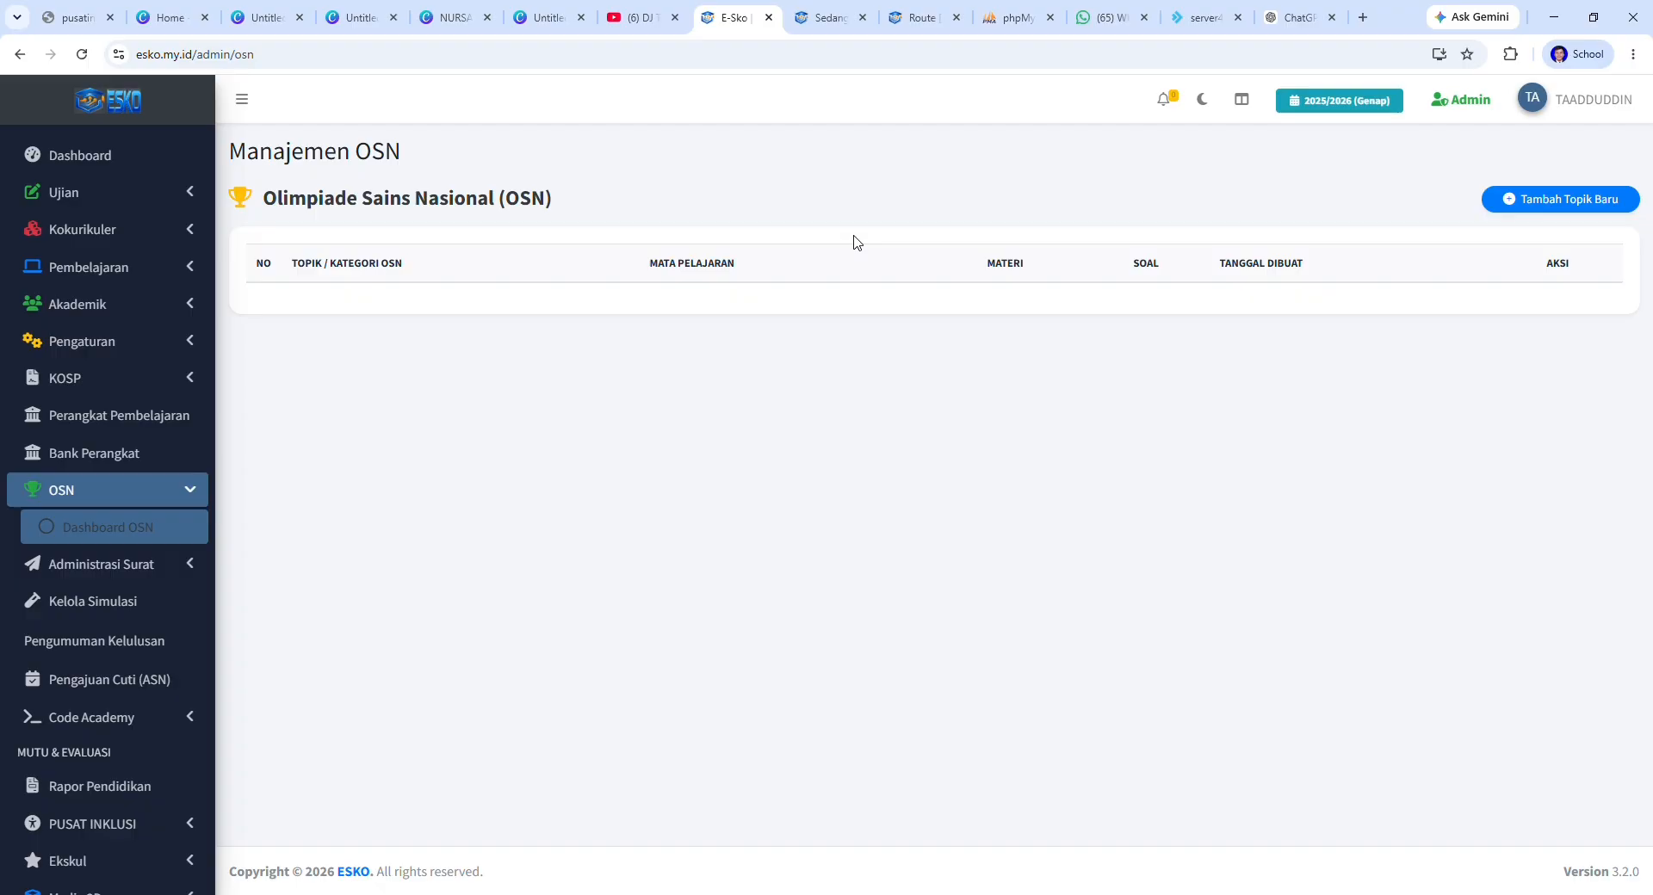
click(199, 563)
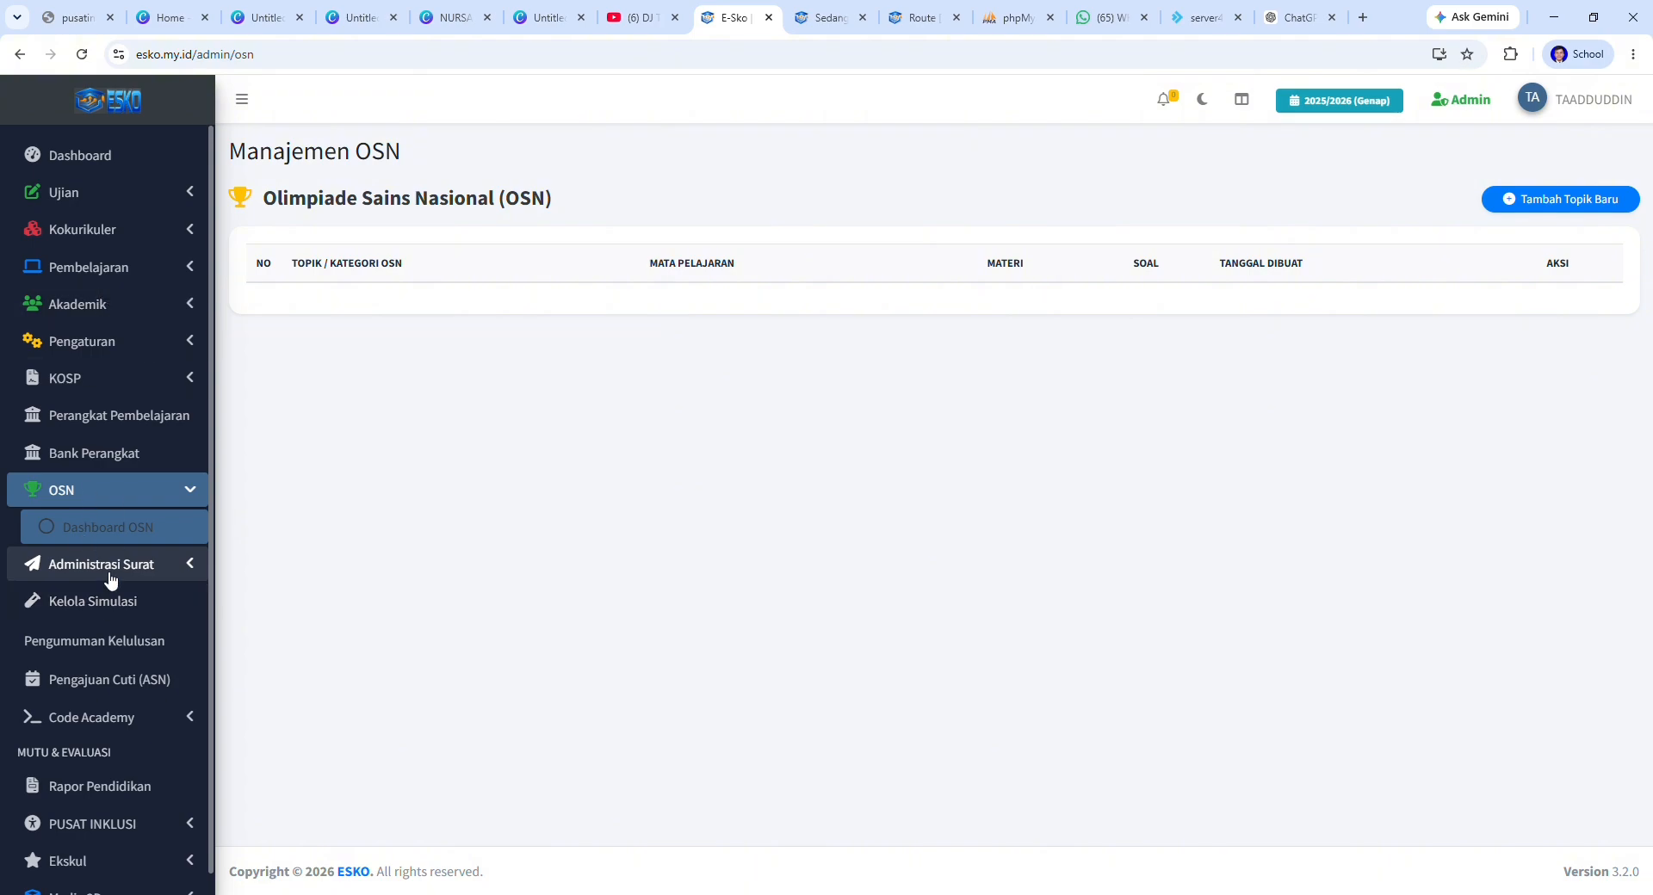
click(112, 650)
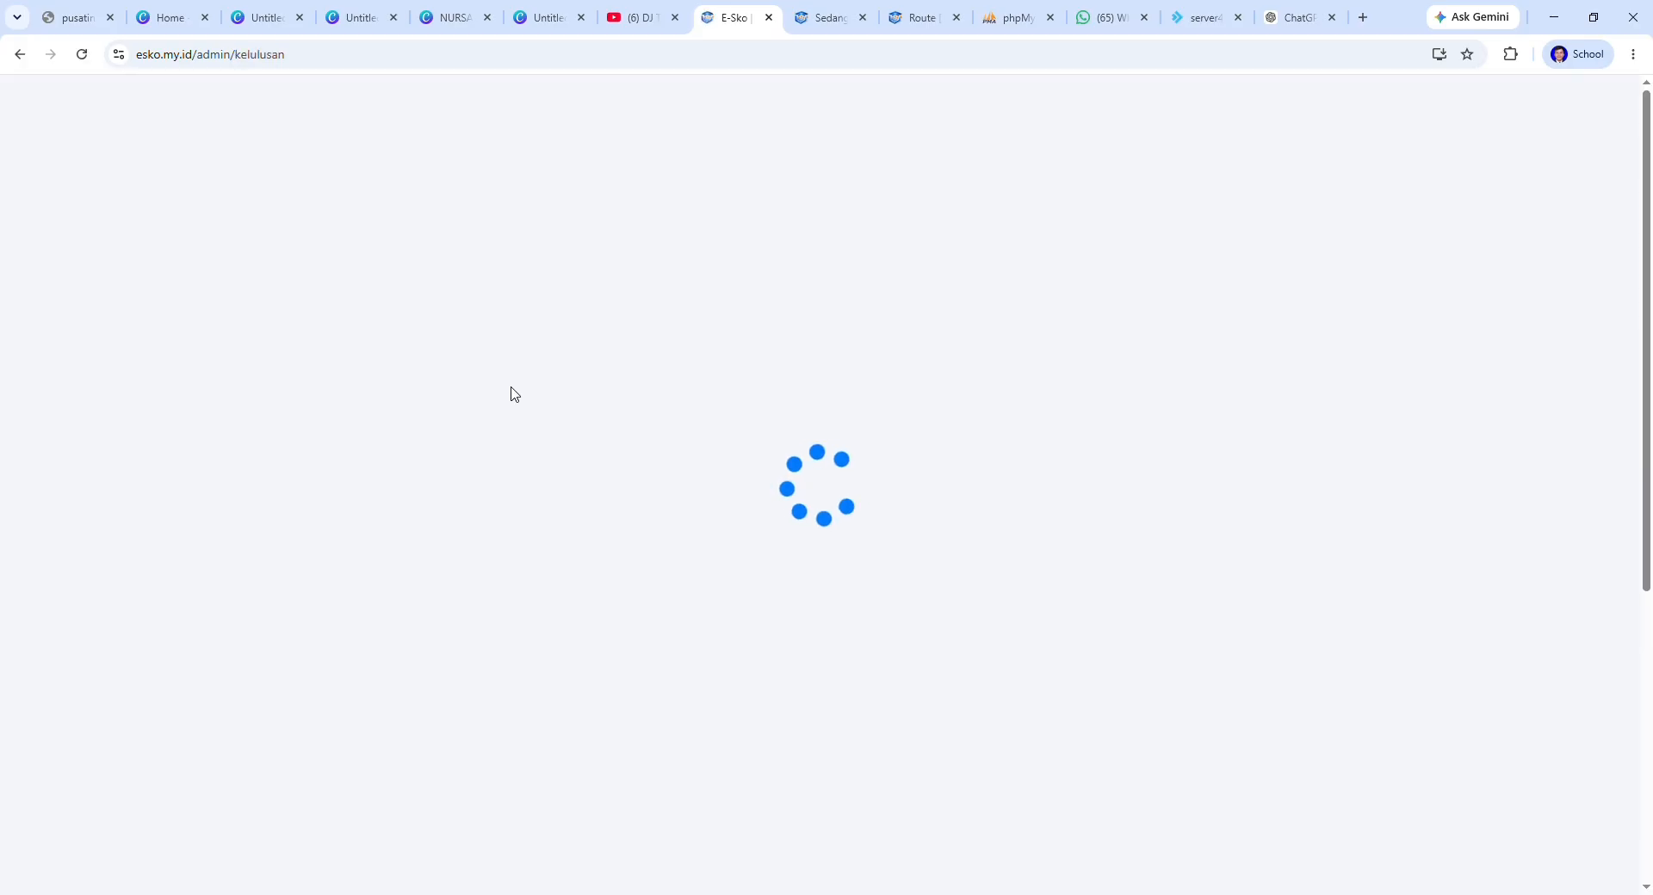
scroll(617, 450, down, 2)
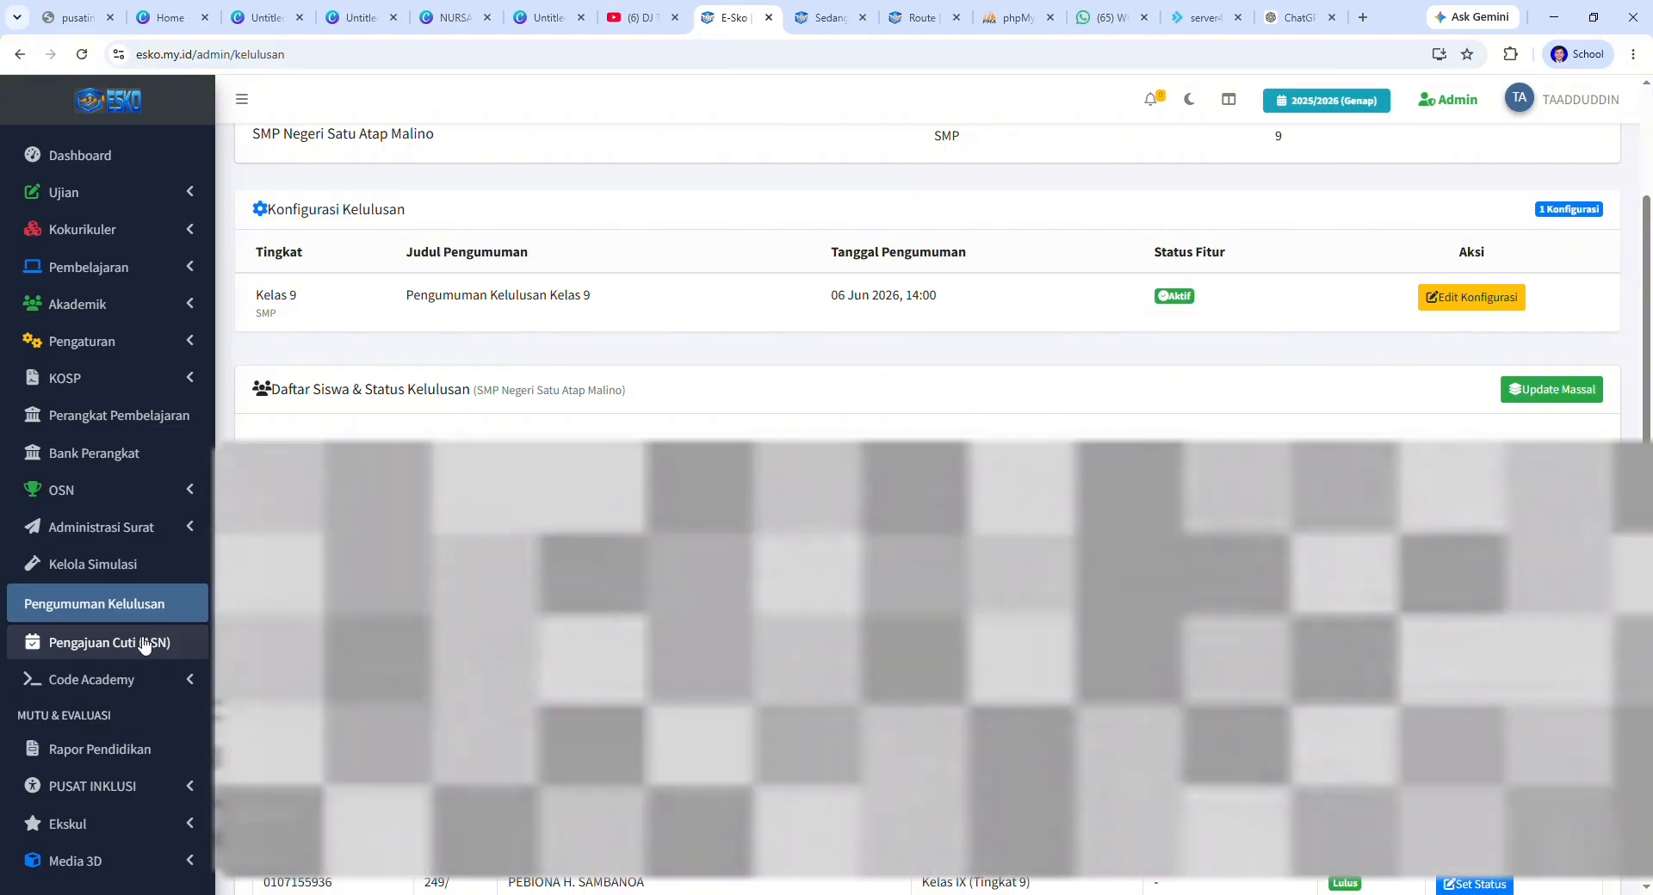
Step: Open the Code Academy dashboard and view the html5 course, highlighting its "membuat heading dan pragraf" challenge
click(120, 681)
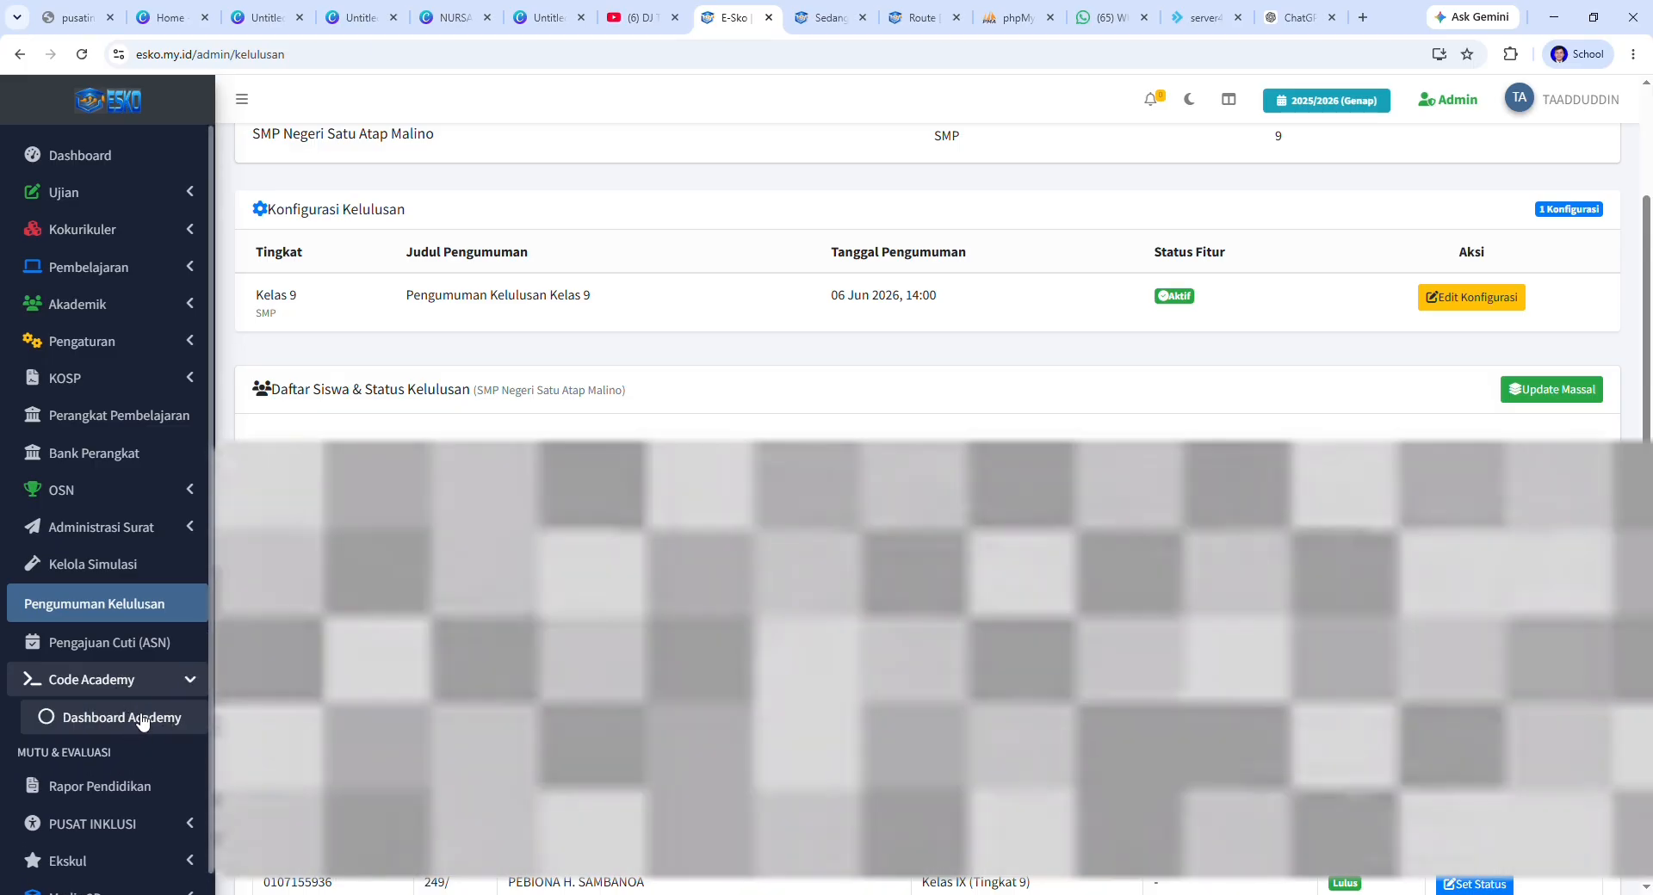
click(138, 719)
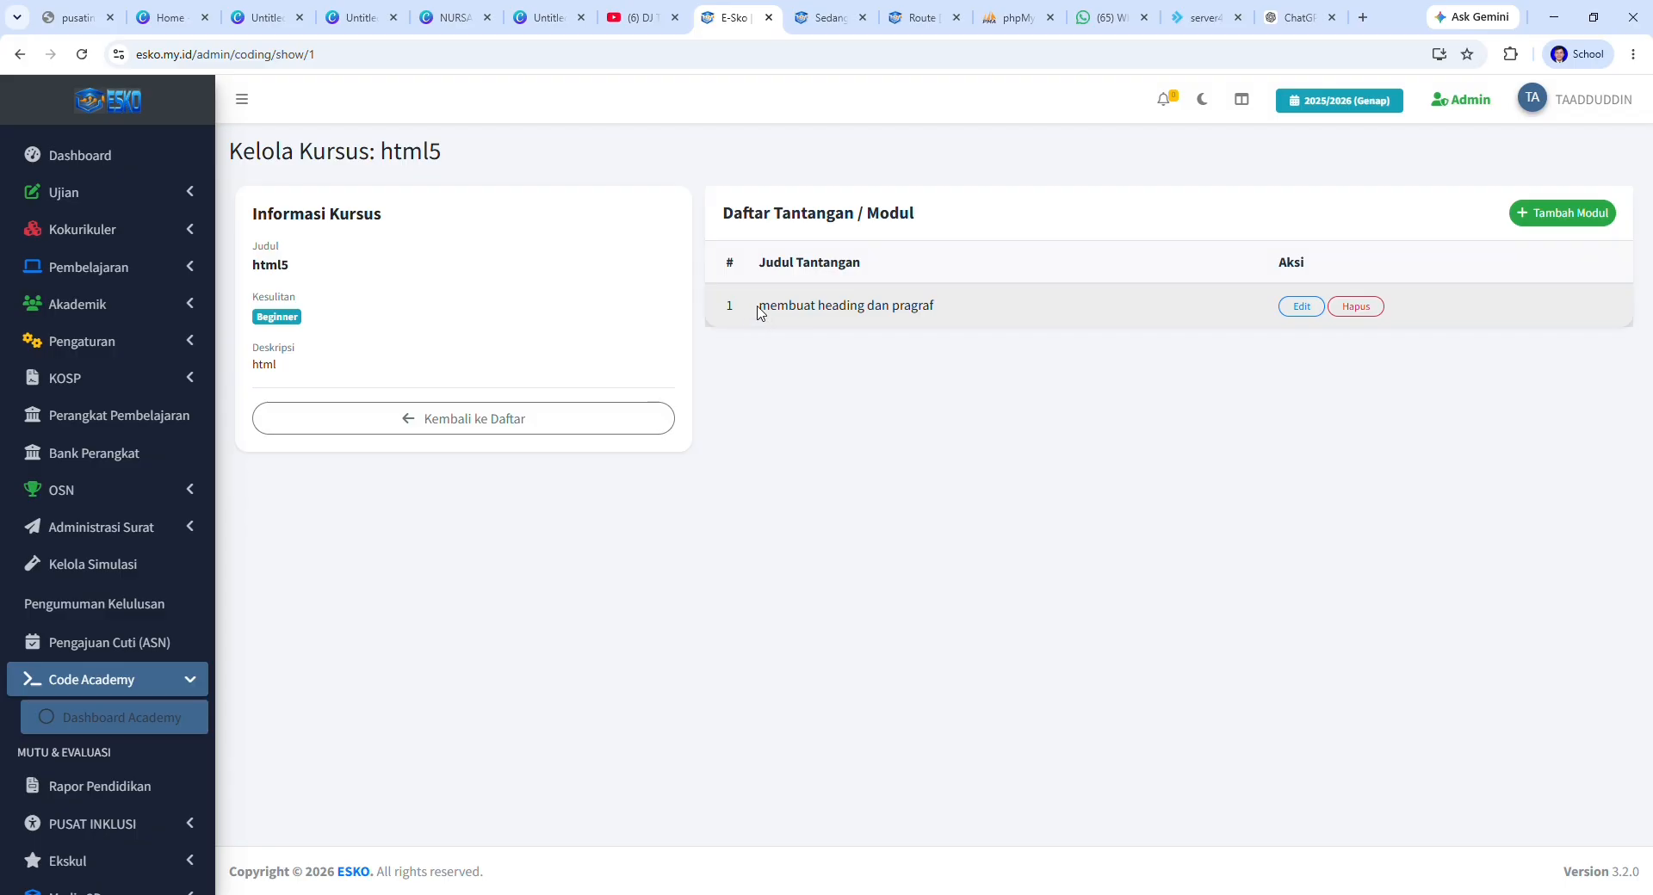
drag(758, 311, 968, 318)
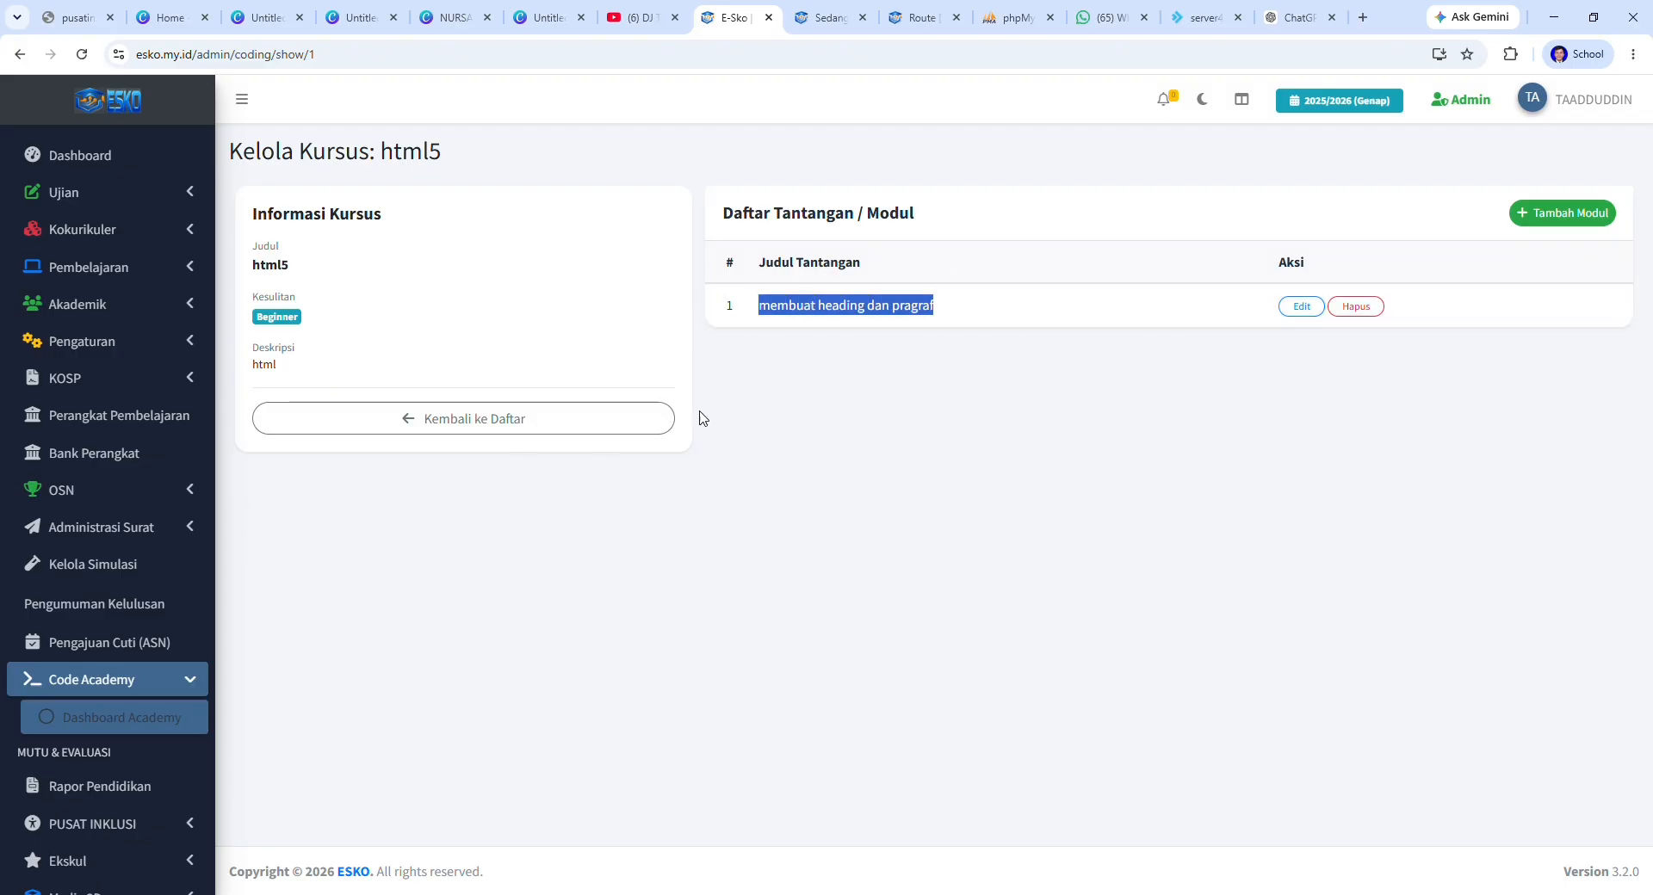
Step: View the Rapor Pendidikan analysis page, and open Dashboard Inklusi under PUSAT INKLUSI to look over its accessibility features
scroll(173, 706, down, 1)
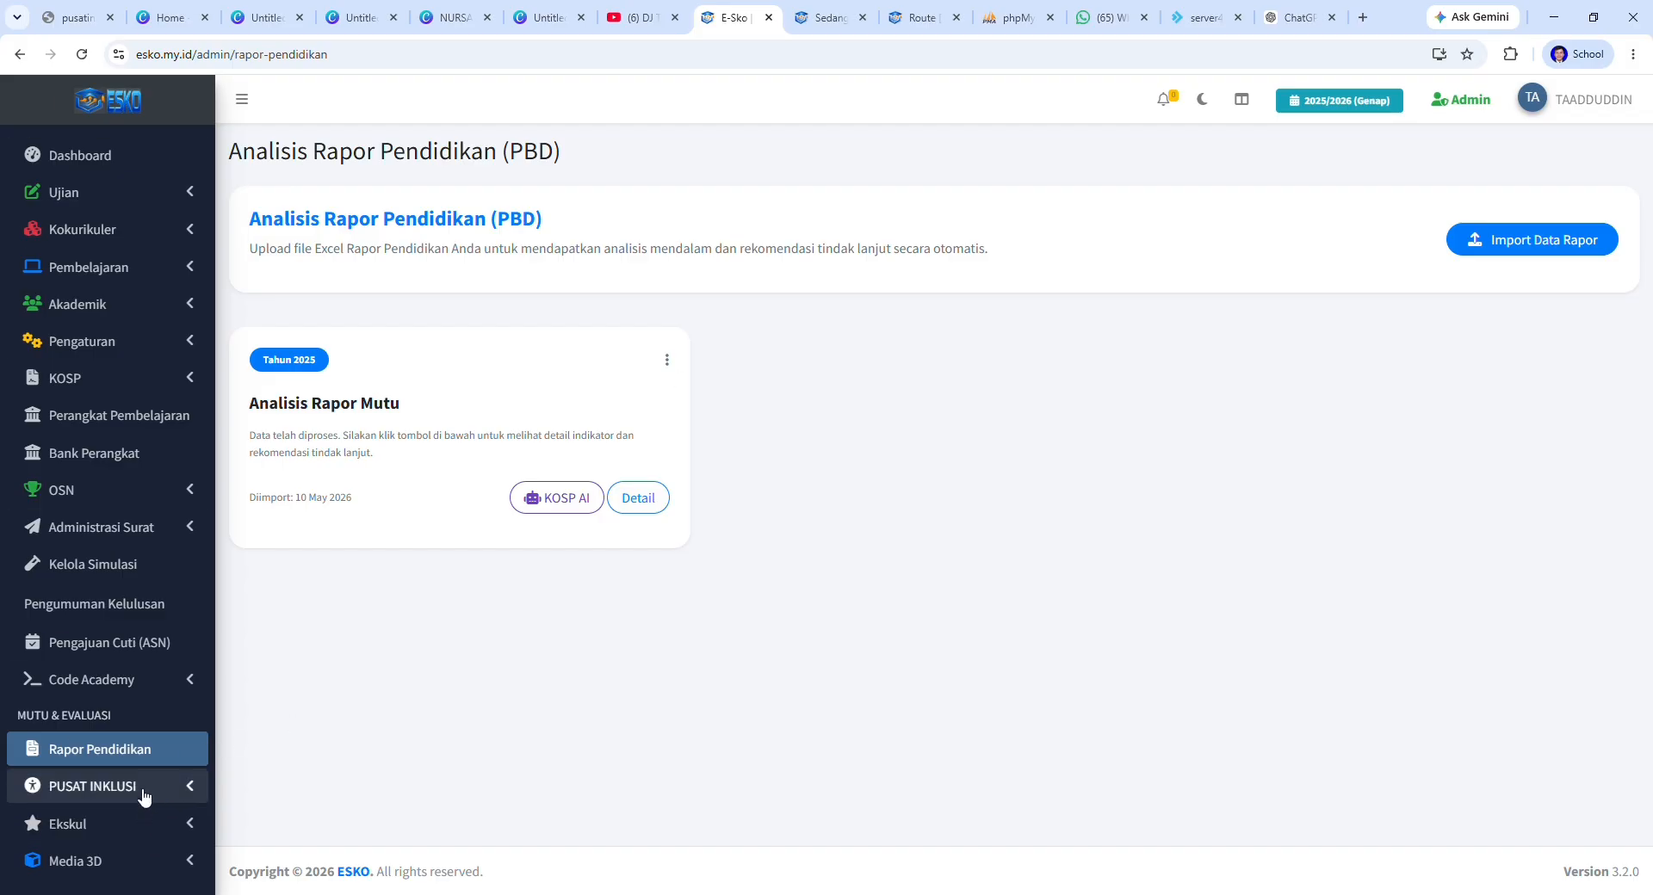
click(145, 788)
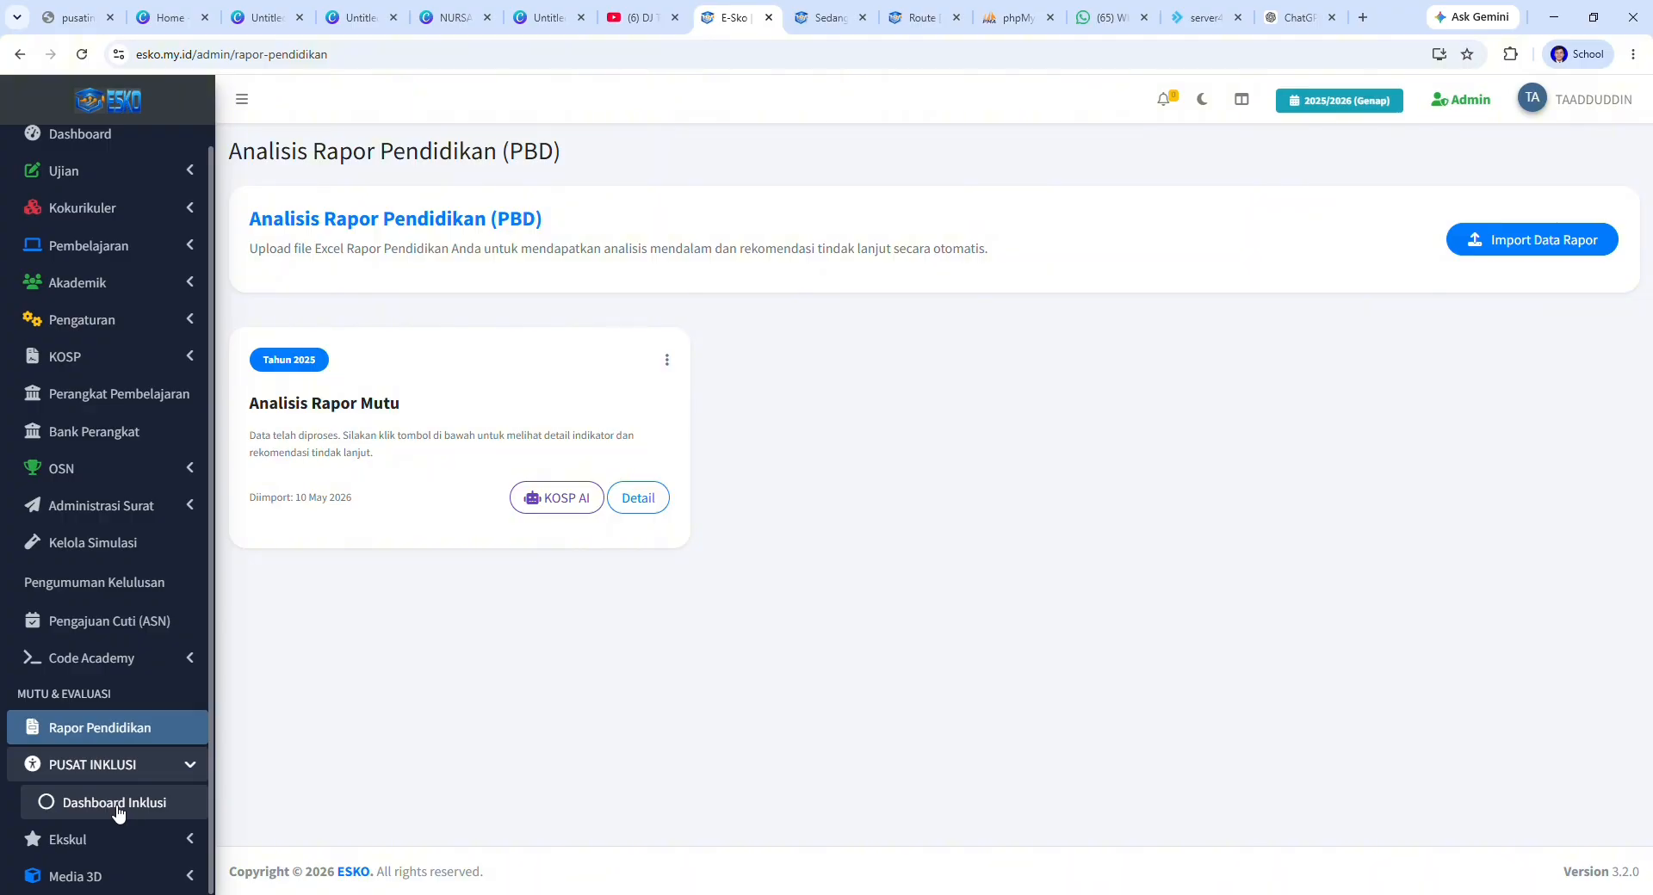
click(118, 809)
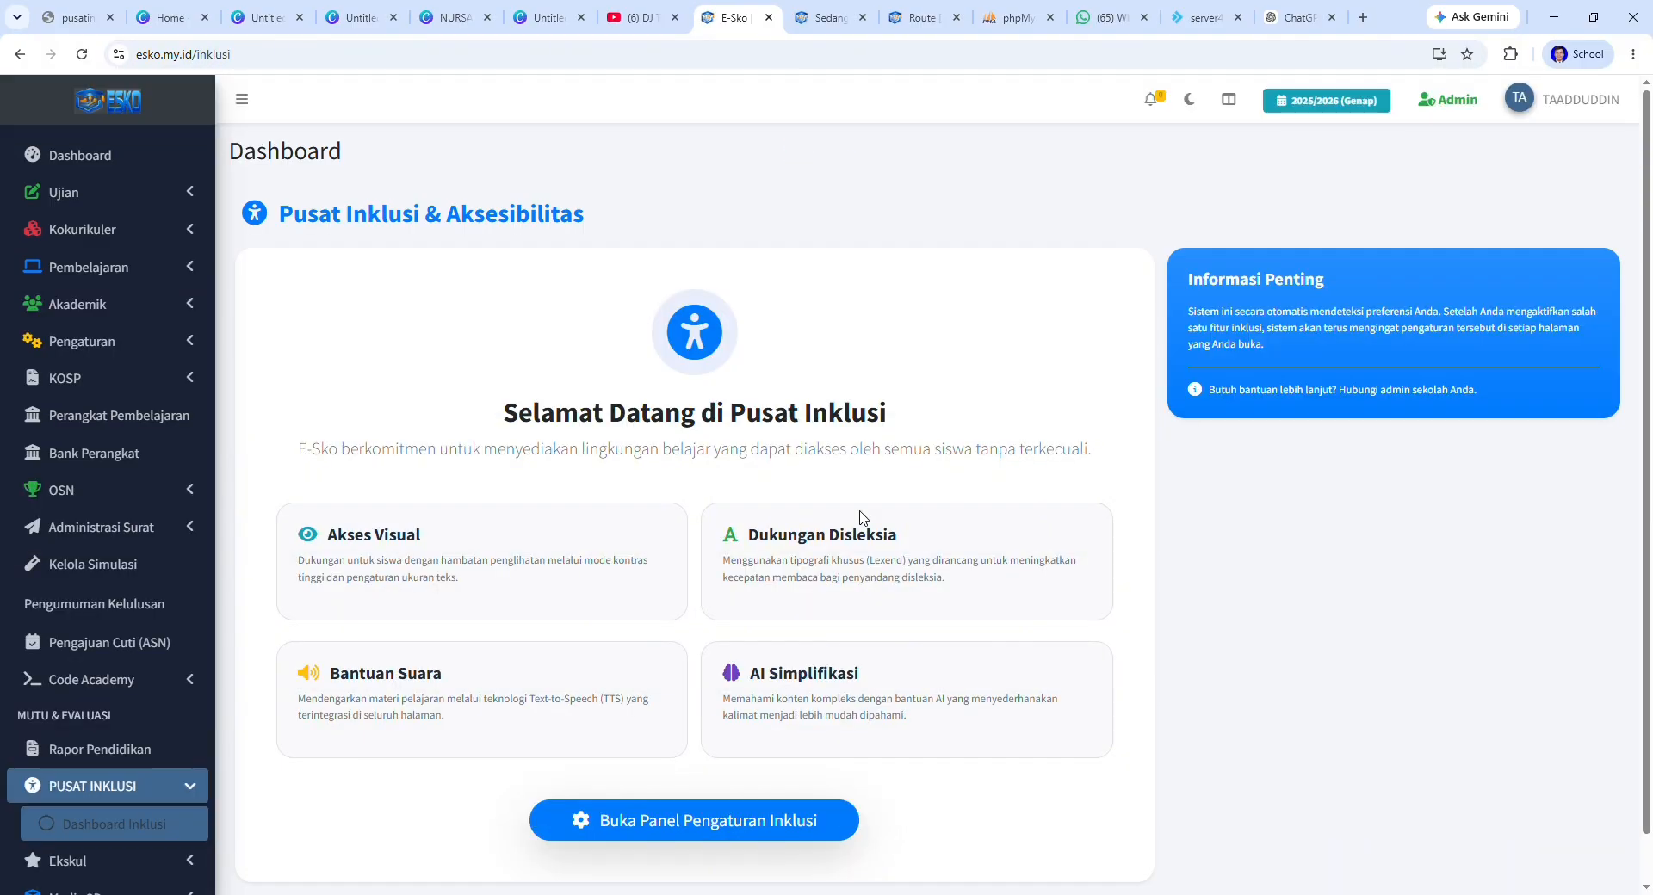
scroll(857, 712, down, 1)
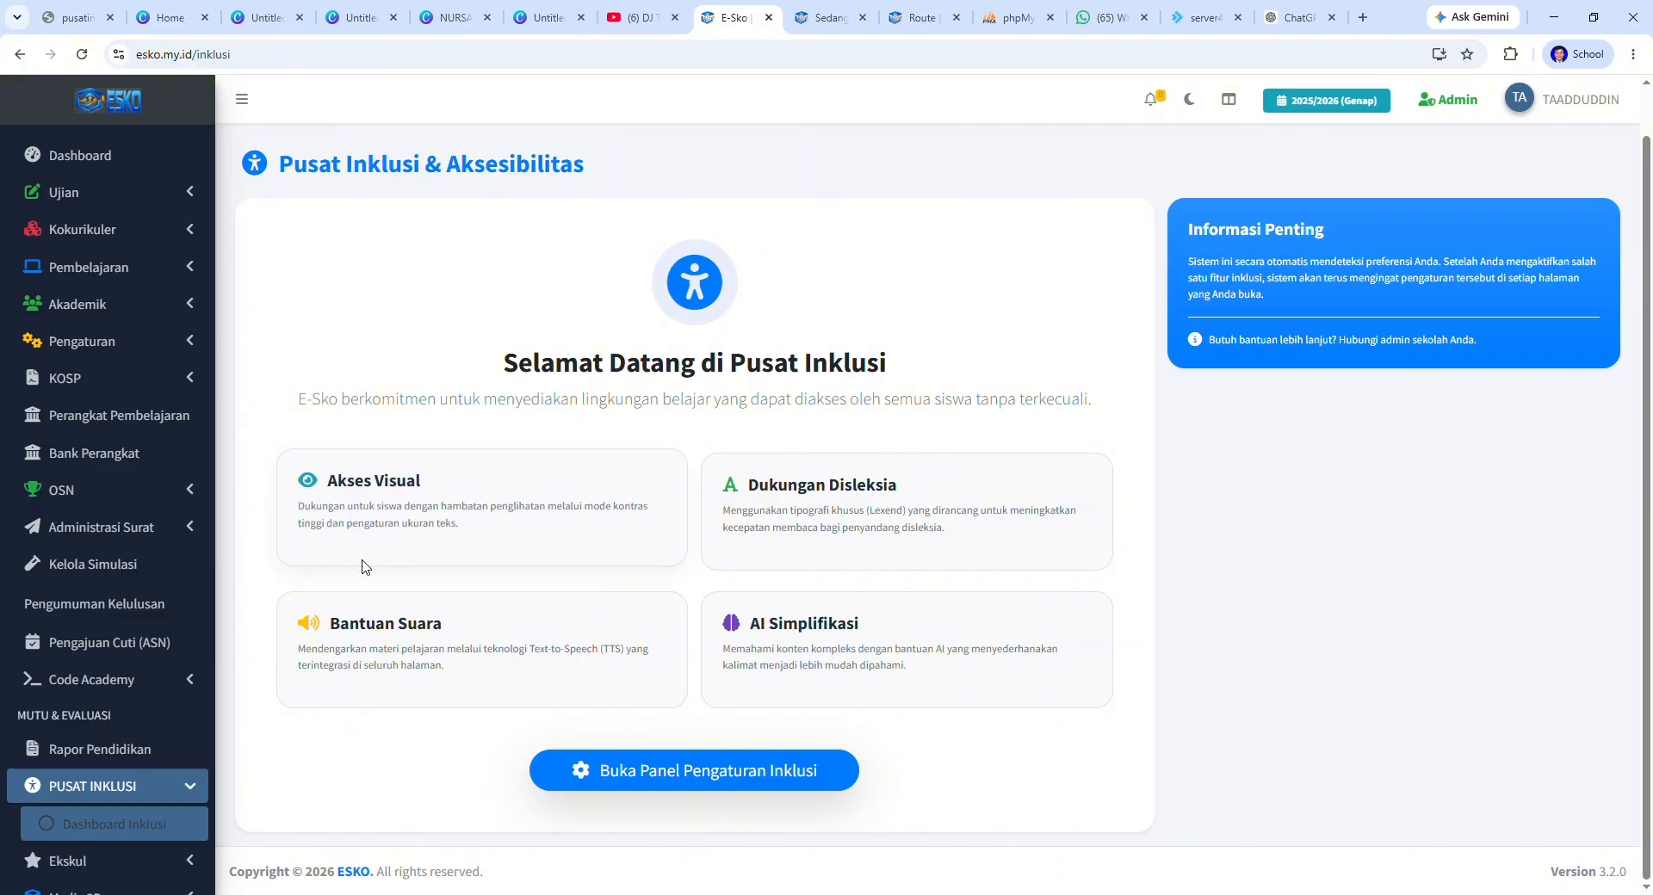
Step: Expand the Ekskul group and open Daftar Ekskul to view the extracurricular management page
scroll(161, 769, down, 1)
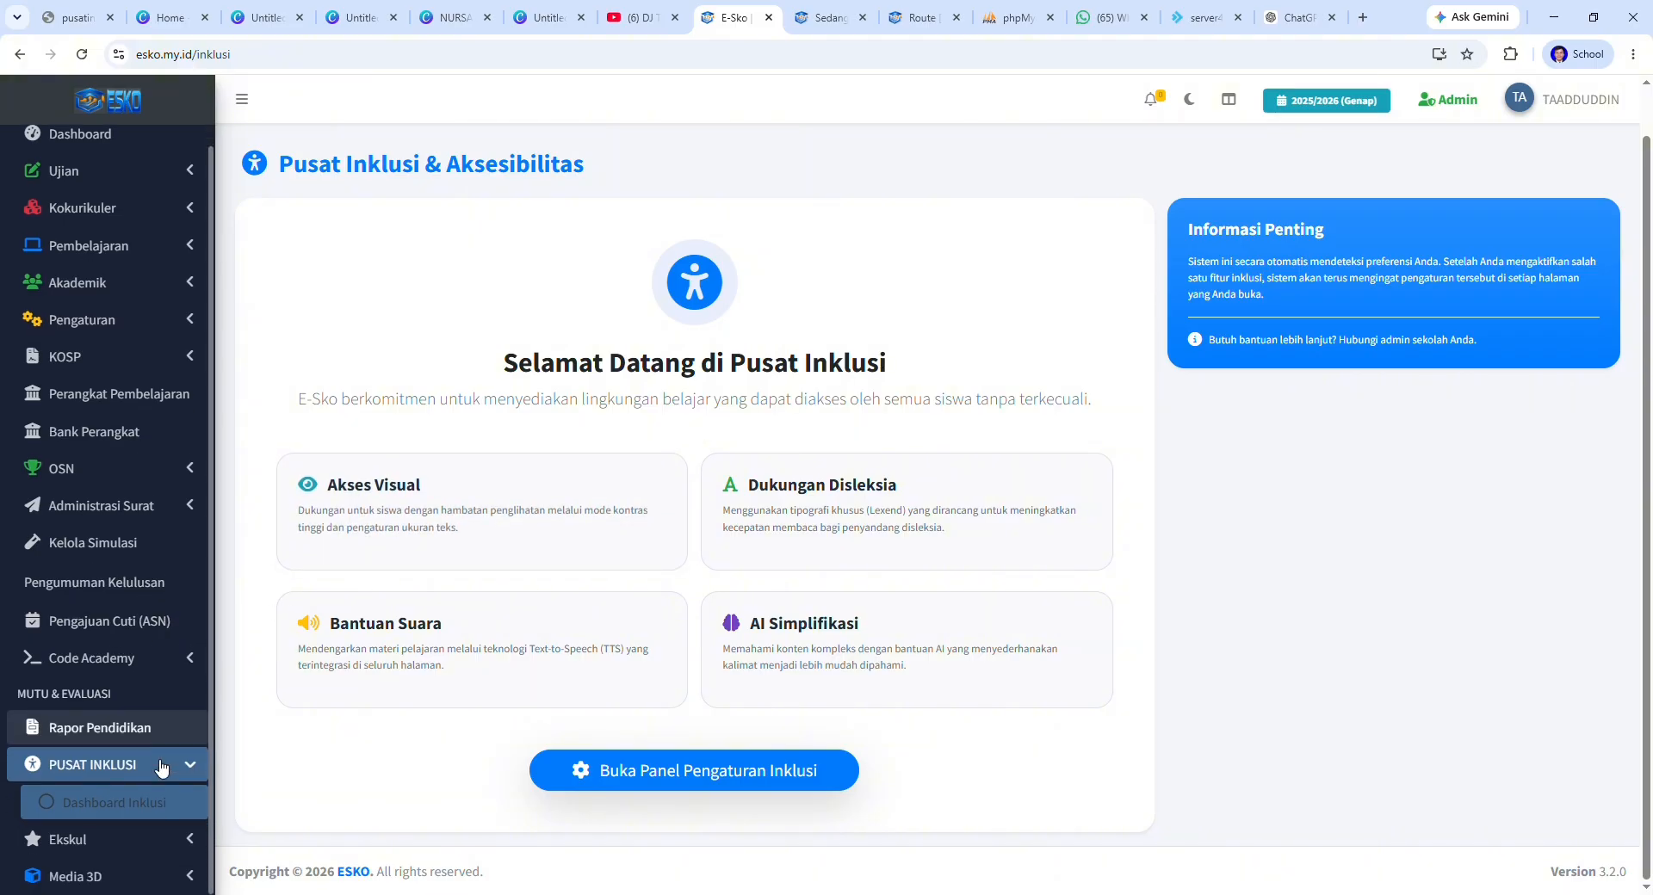
click(136, 839)
scroll(139, 825, down, 2)
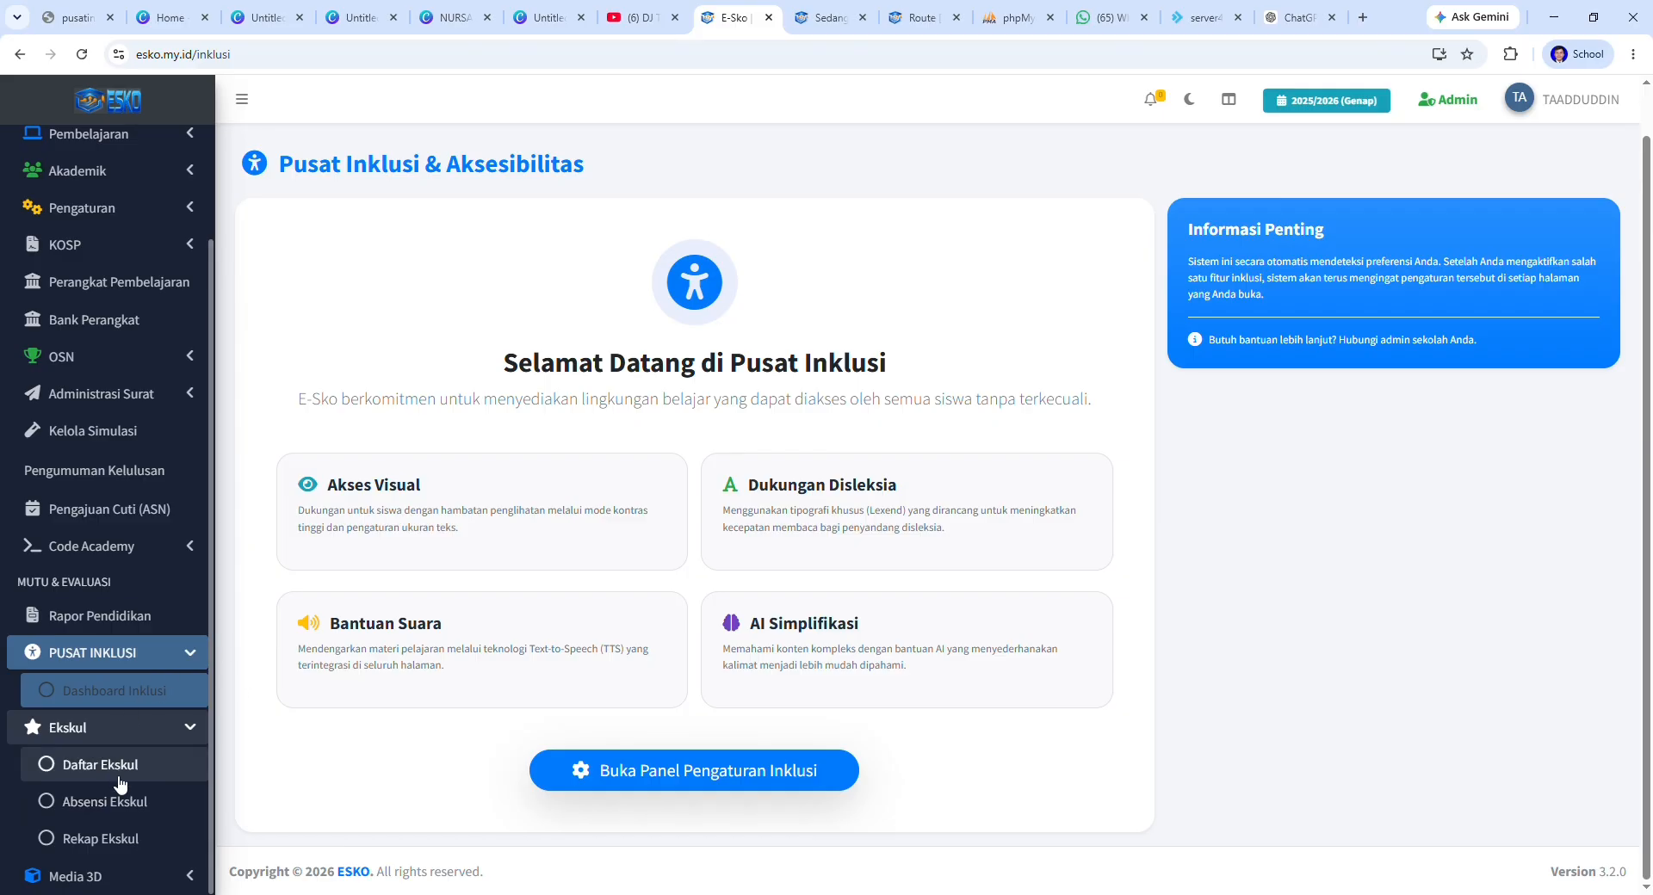
click(118, 780)
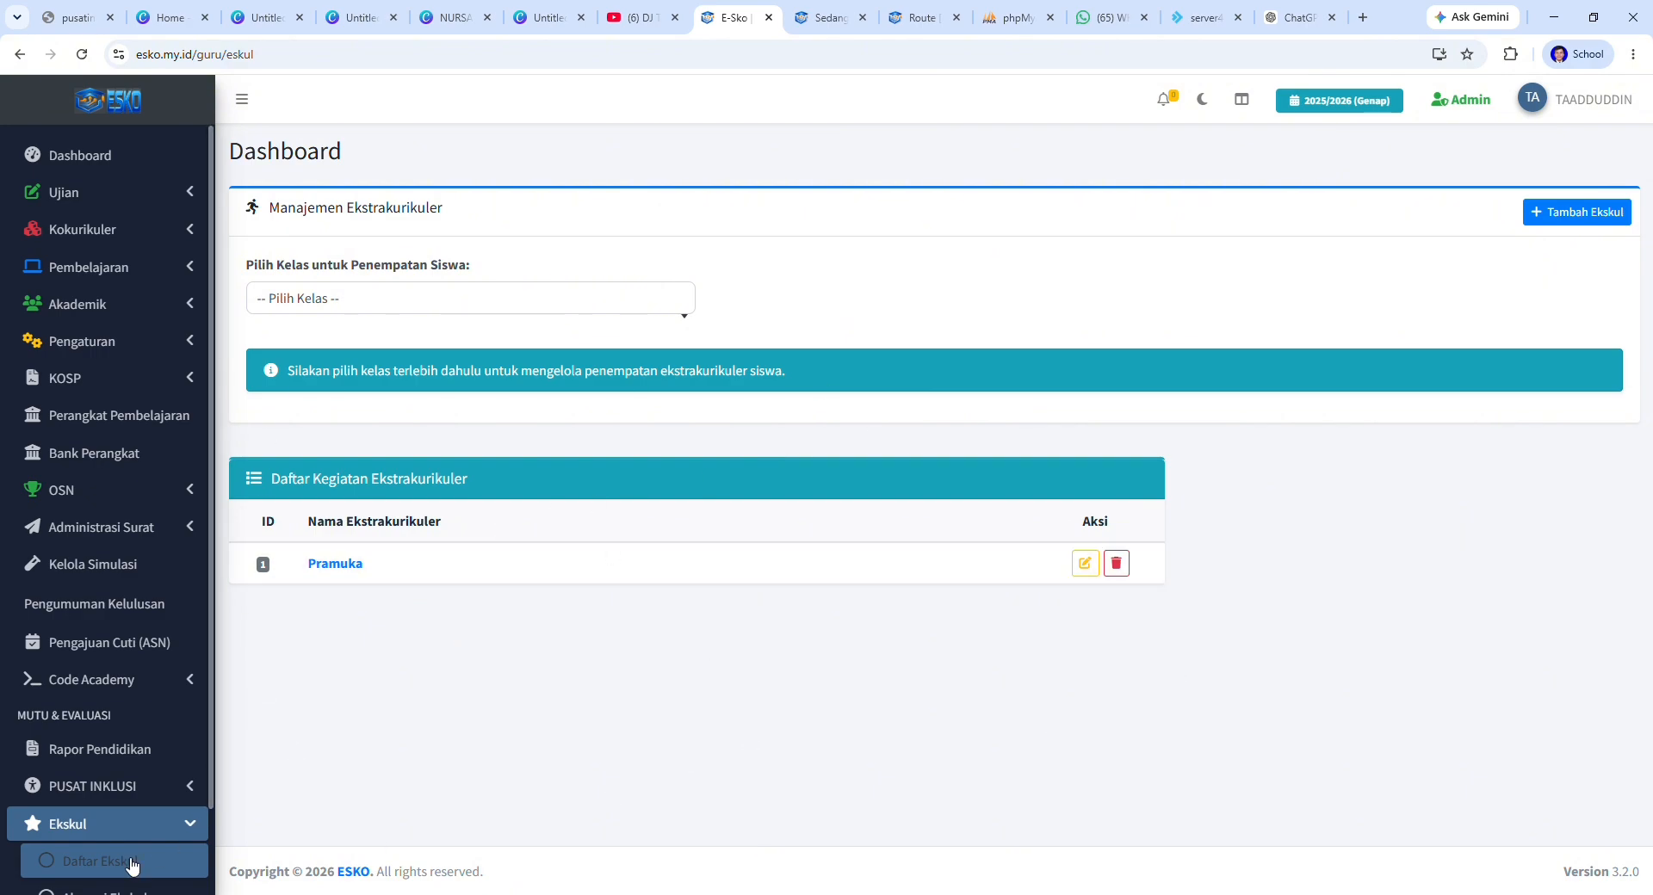
Step: Open the 3D media catalogue under Media 3D and look through its available models
scroll(129, 861, down, 1)
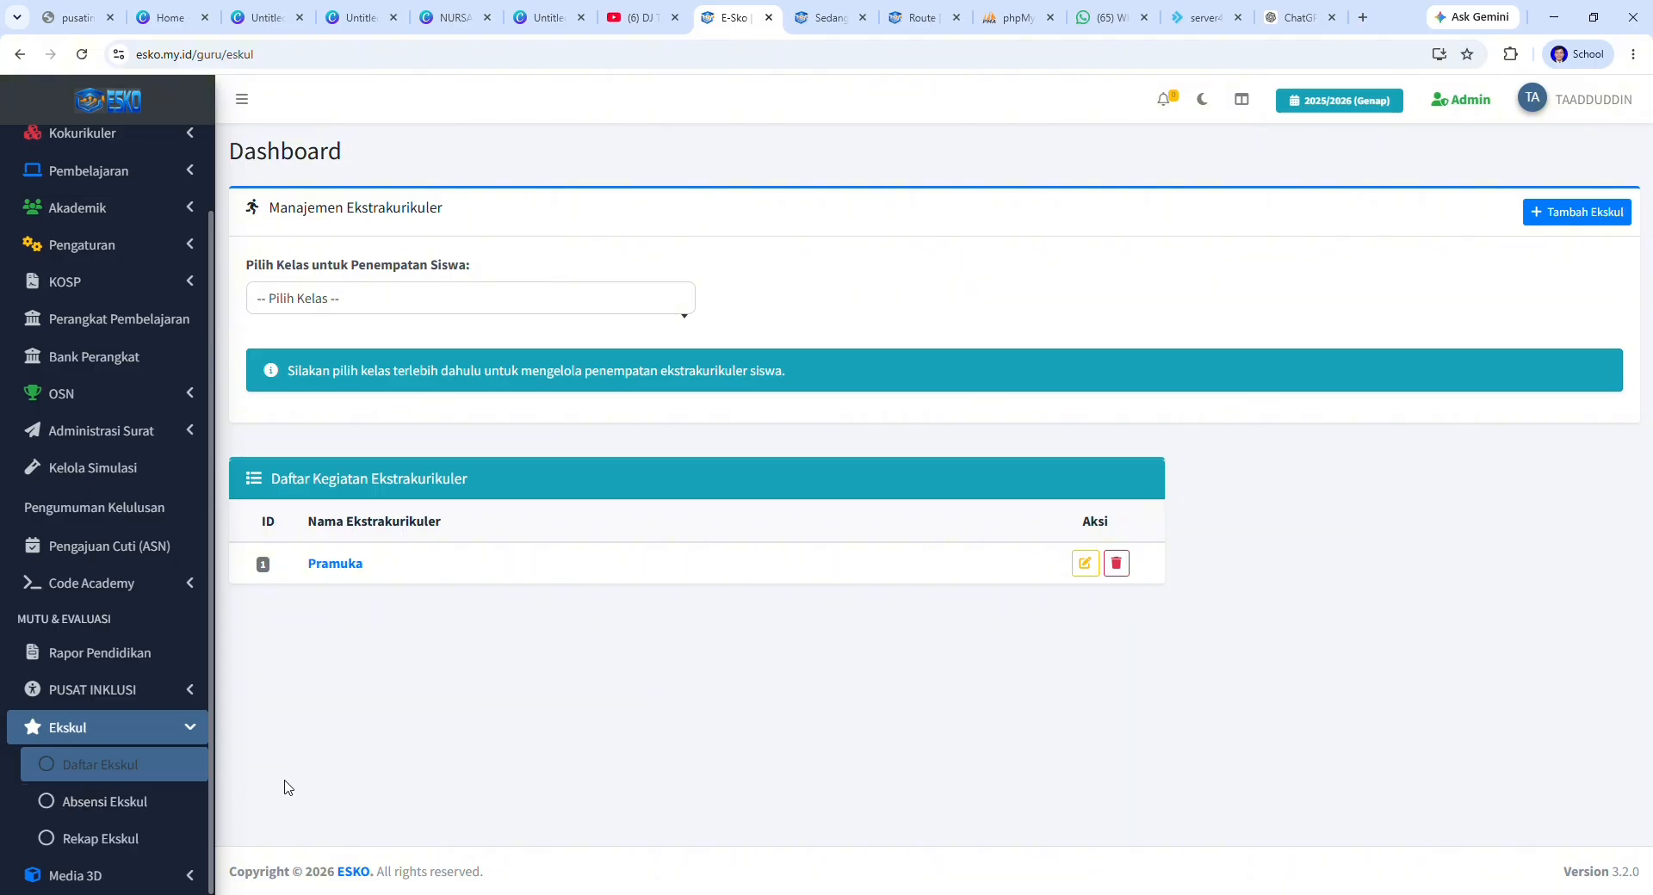
click(100, 873)
scroll(108, 840, down, 1)
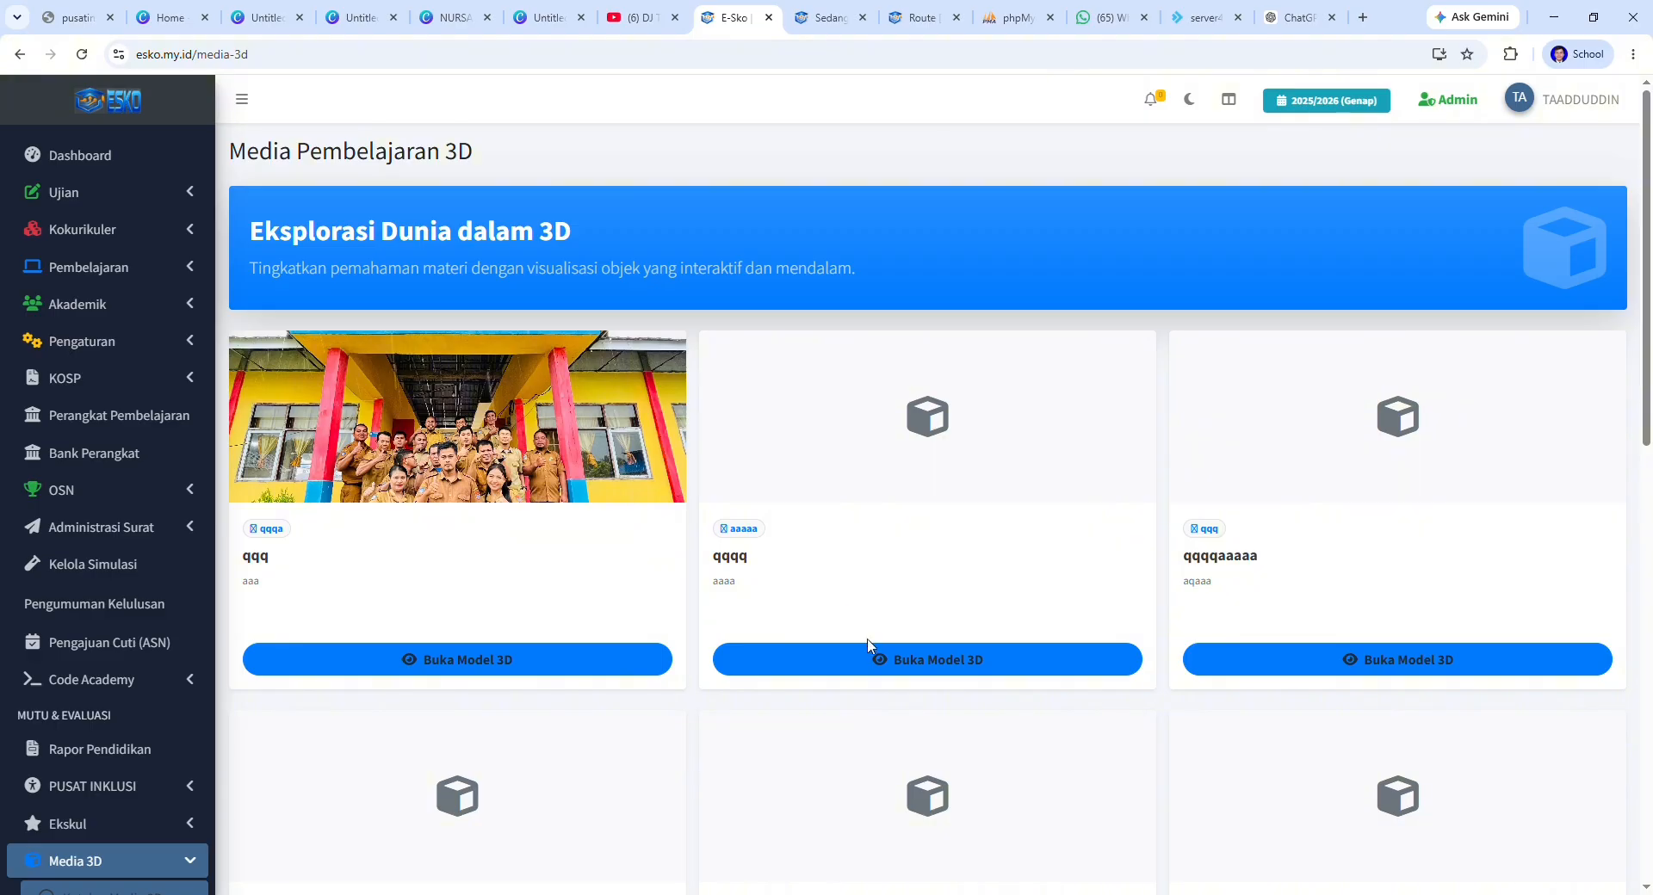
scroll(728, 712, down, 8)
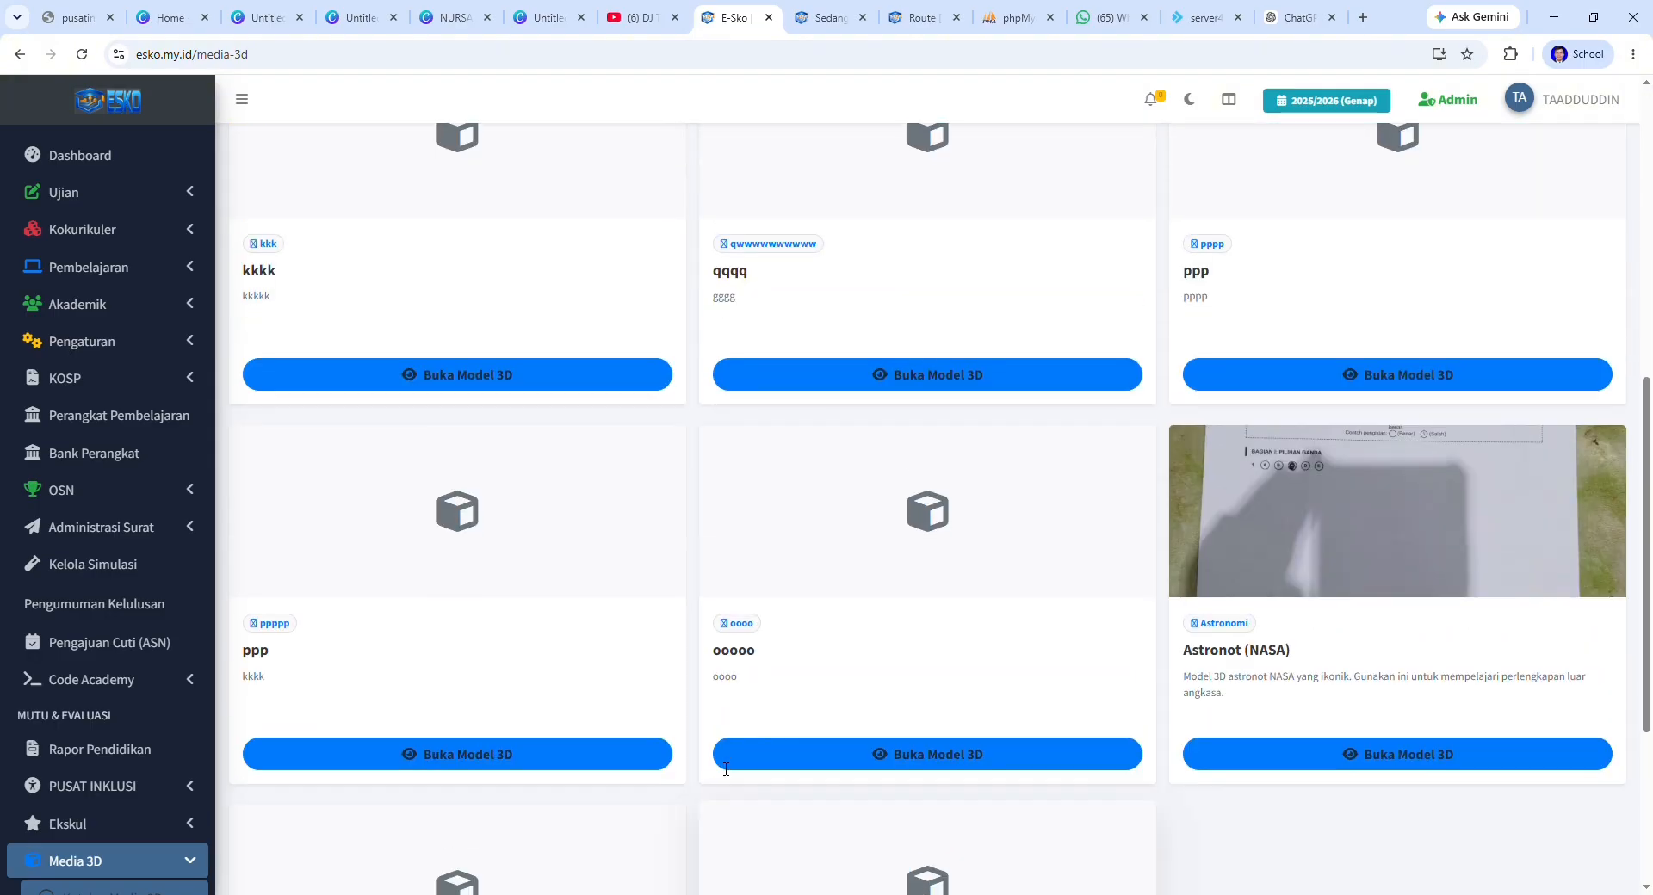
scroll(727, 769, up, 8)
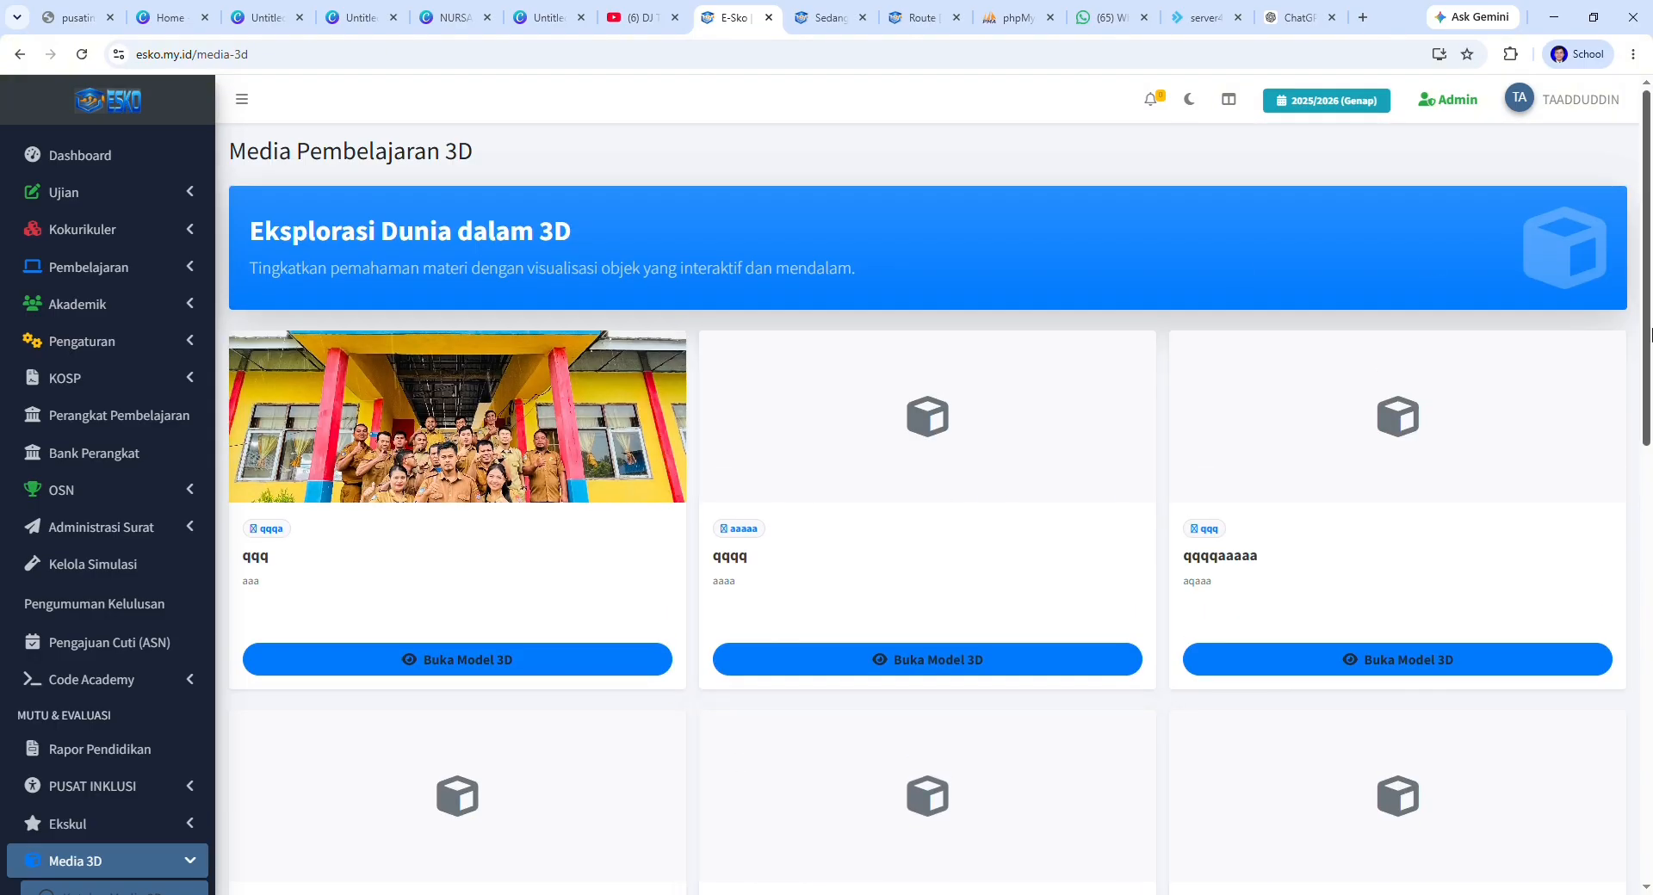
Step: Open the 3D model "qqq" from the catalogue and rotate the planets to view them from different angles
click(505, 670)
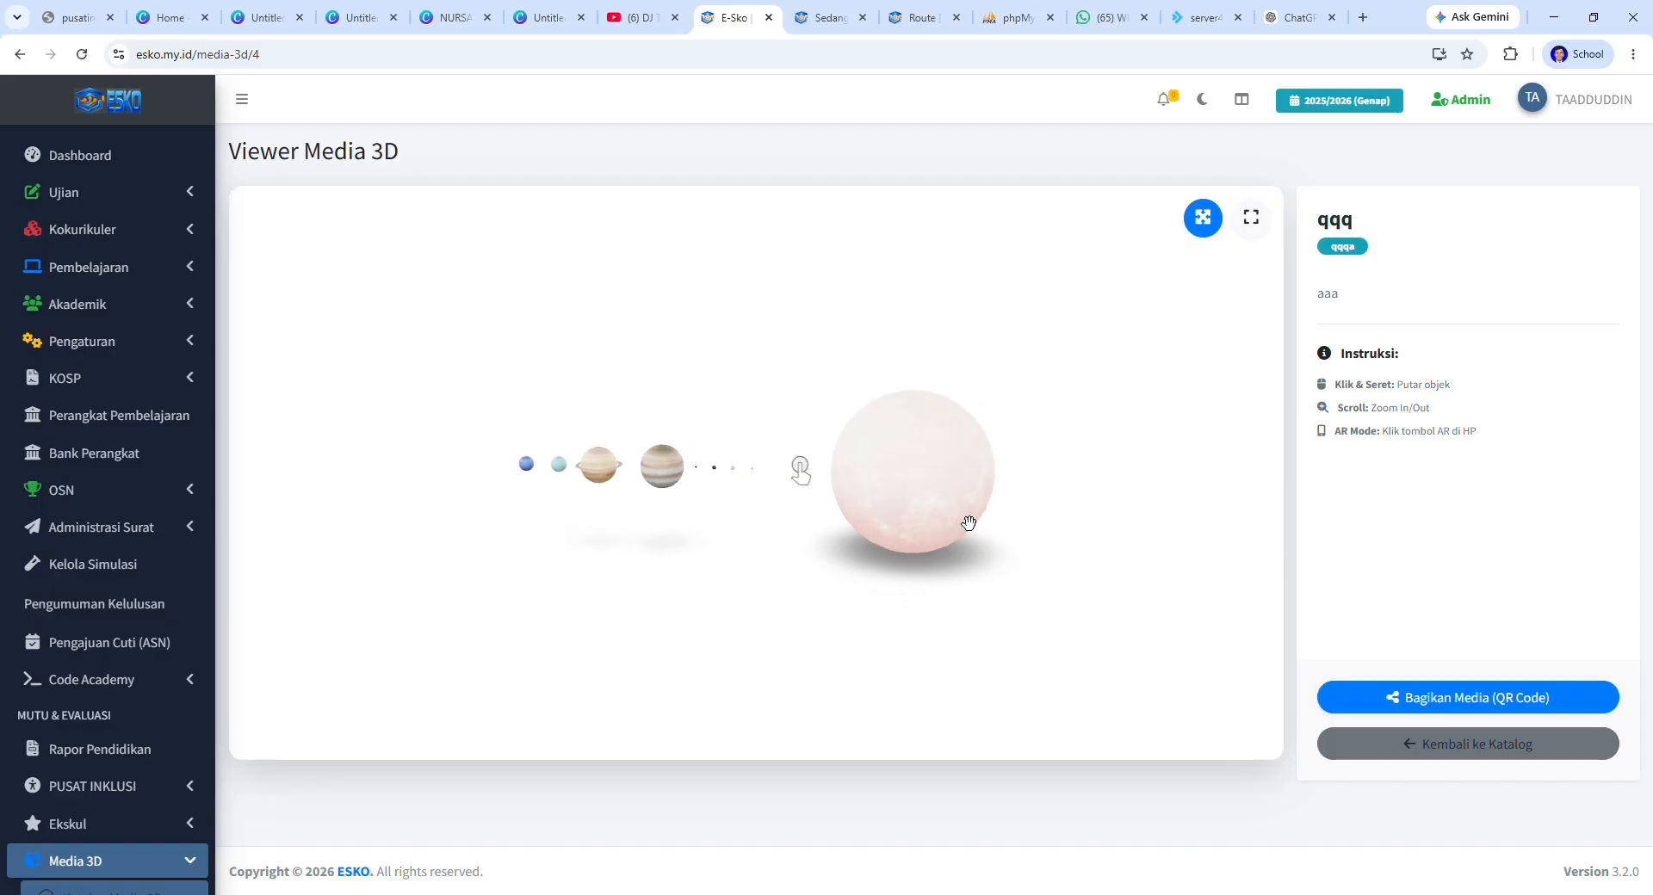
drag(949, 494, 1048, 409)
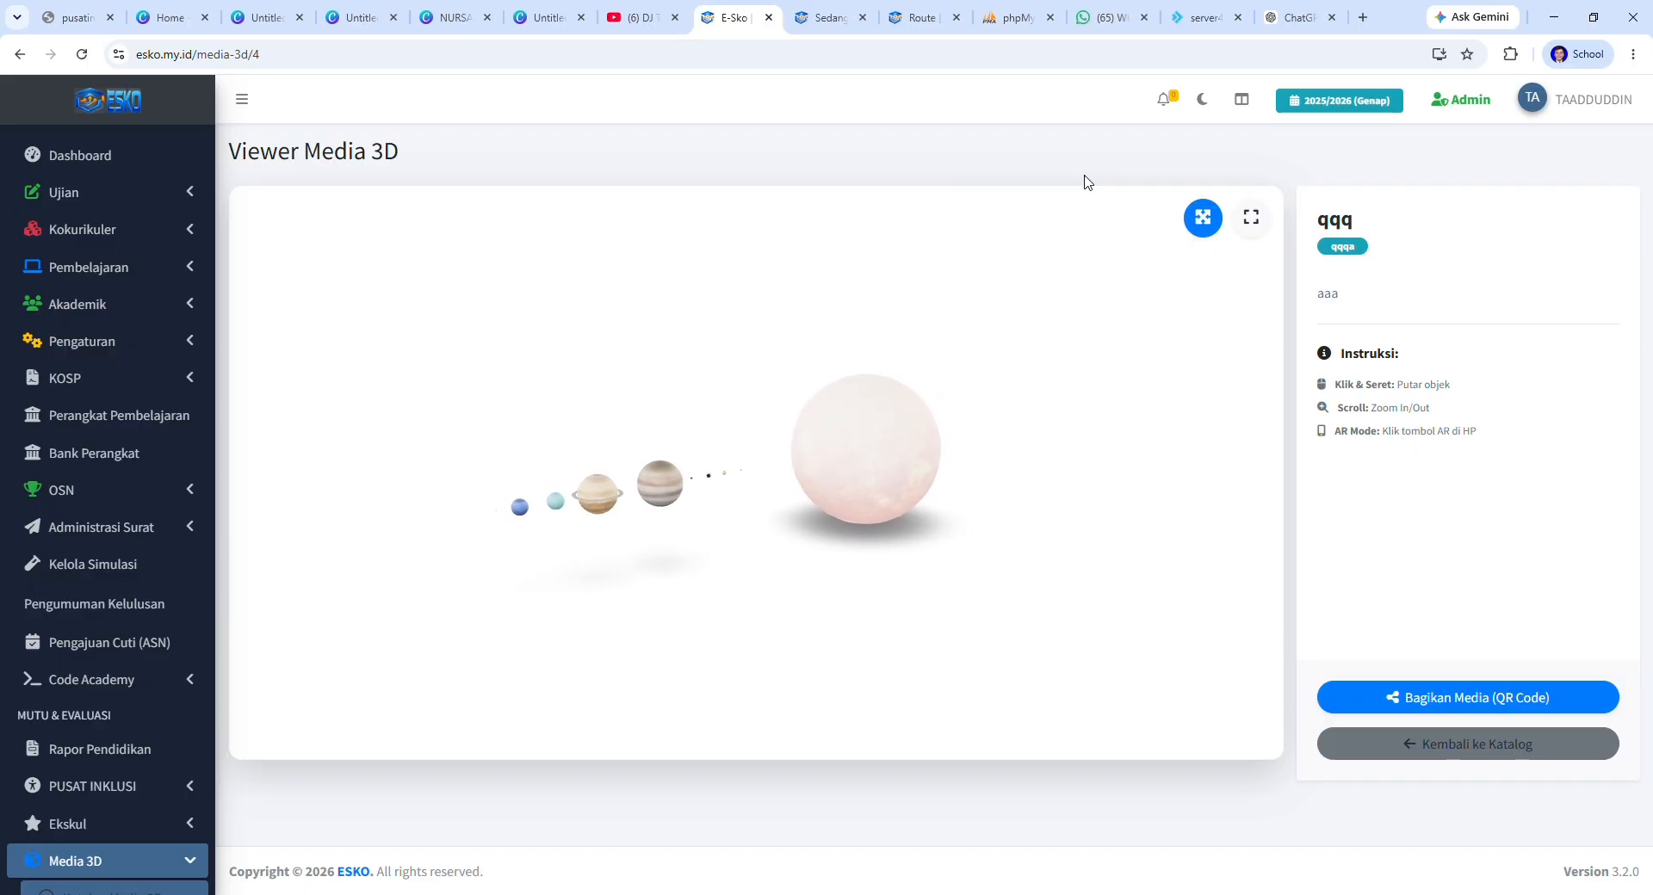
scroll(164, 847, down, 2)
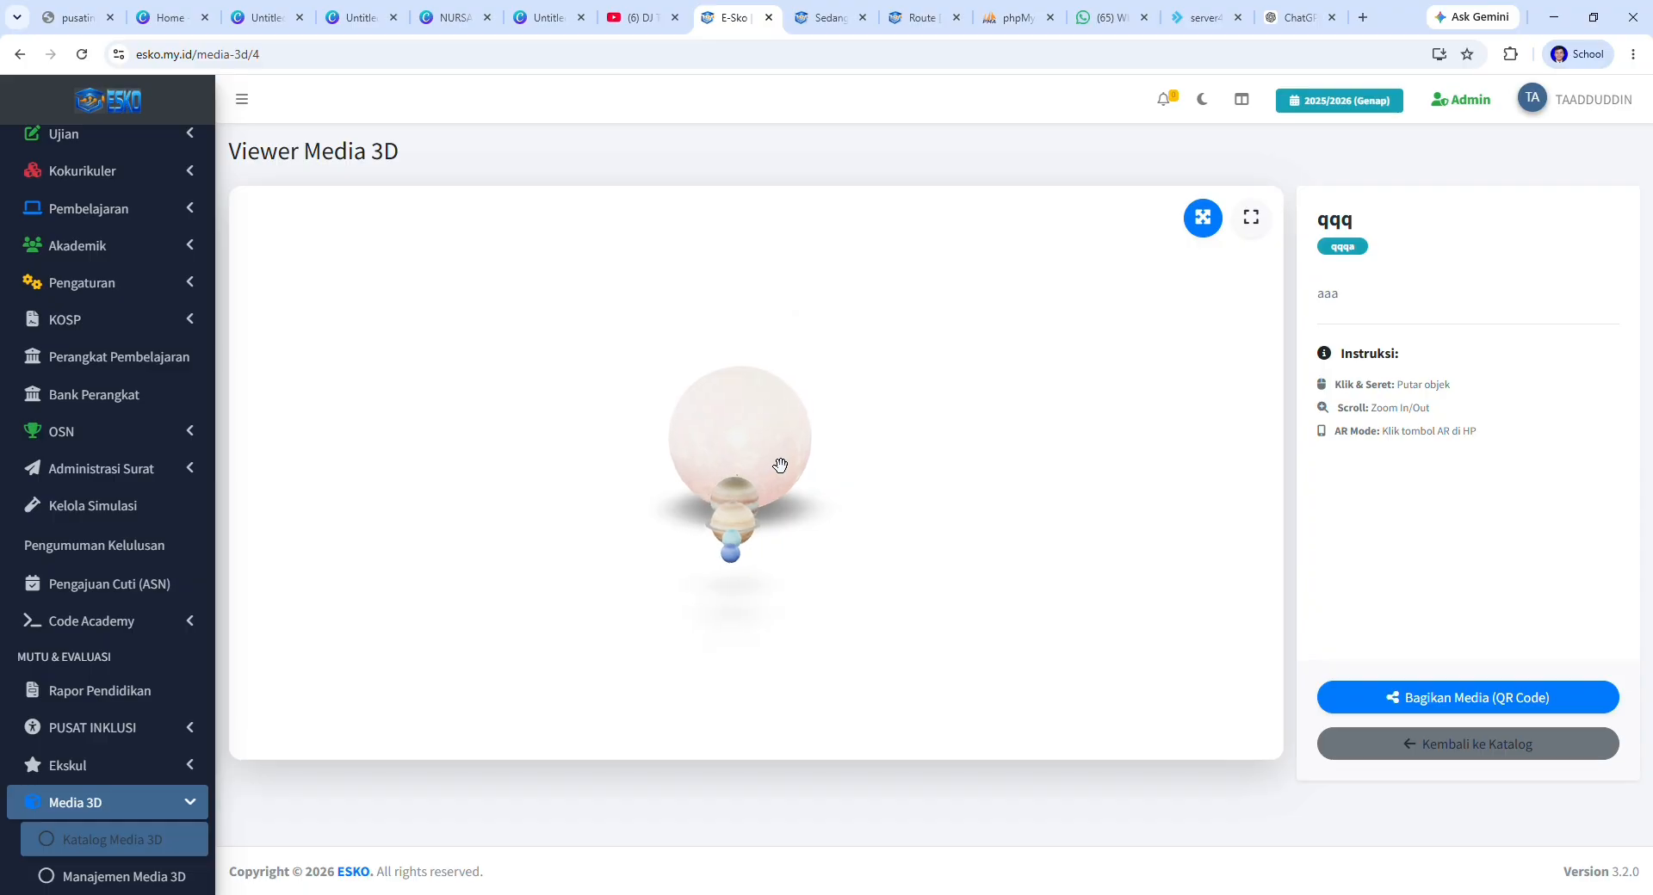
drag(780, 465, 1083, 528)
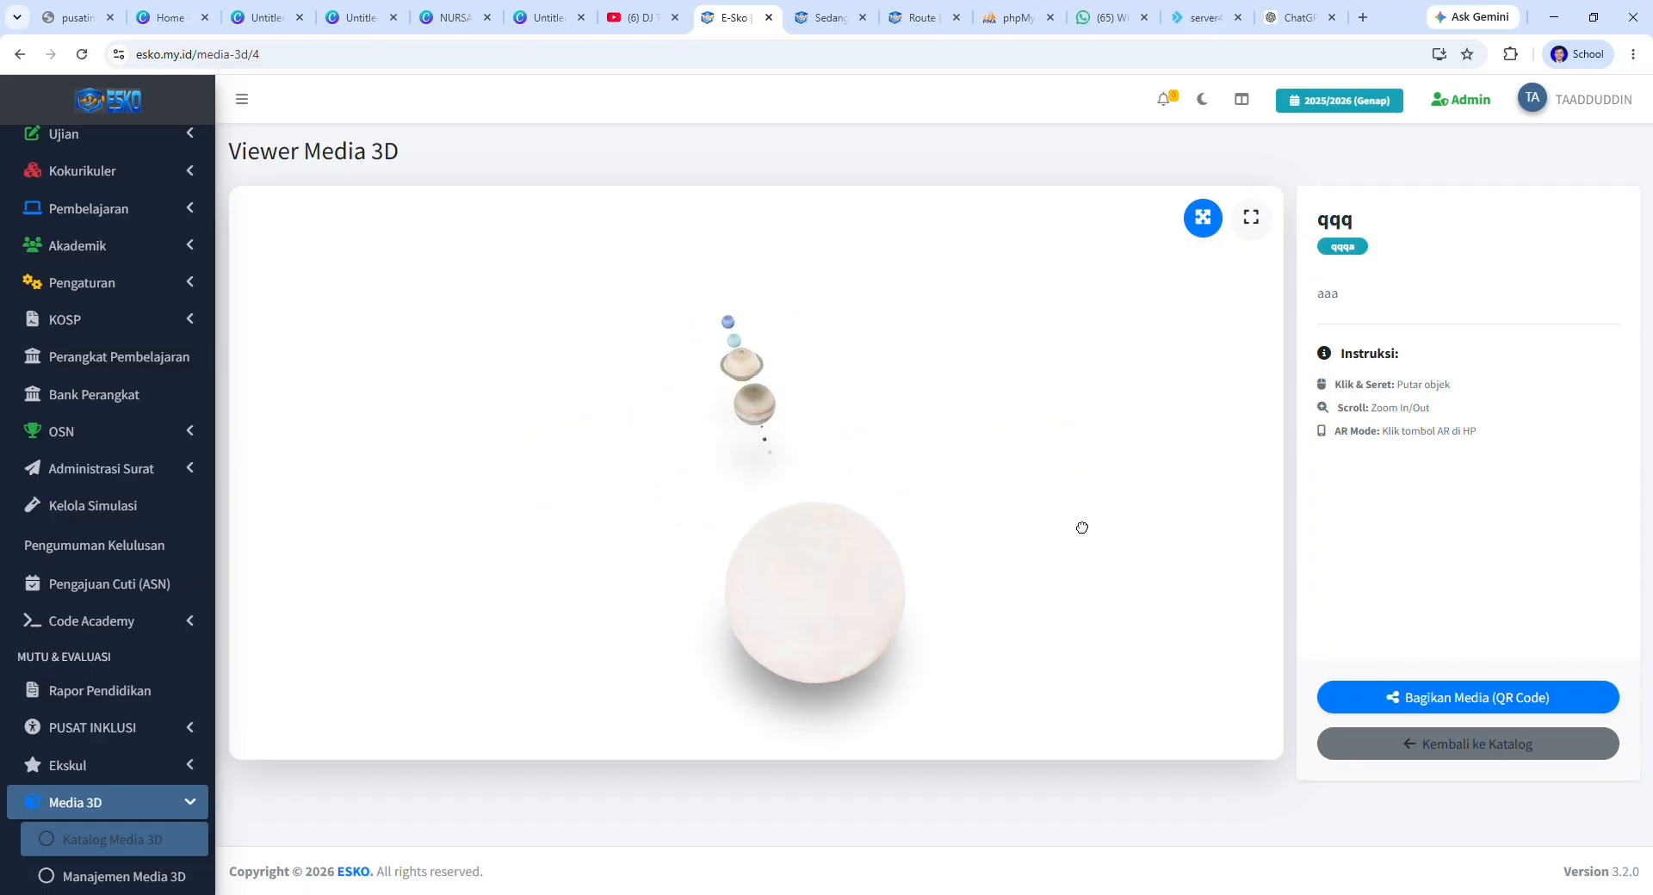
Step: Return to Katalog Media 3D and look over the model cards again
click(101, 848)
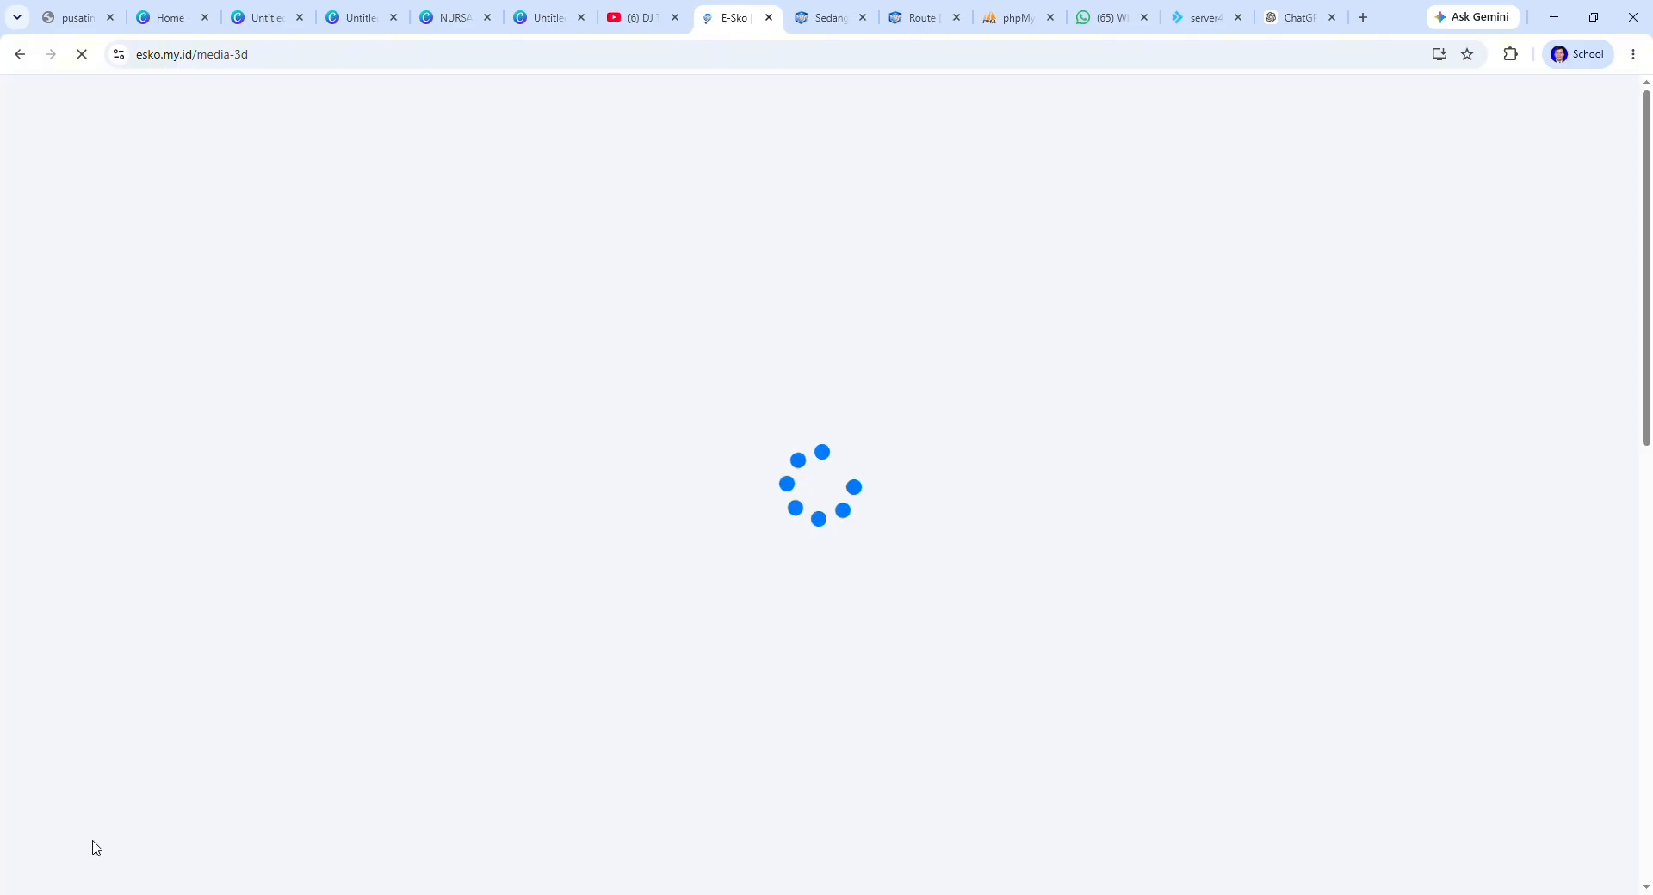
scroll(848, 673, down, 7)
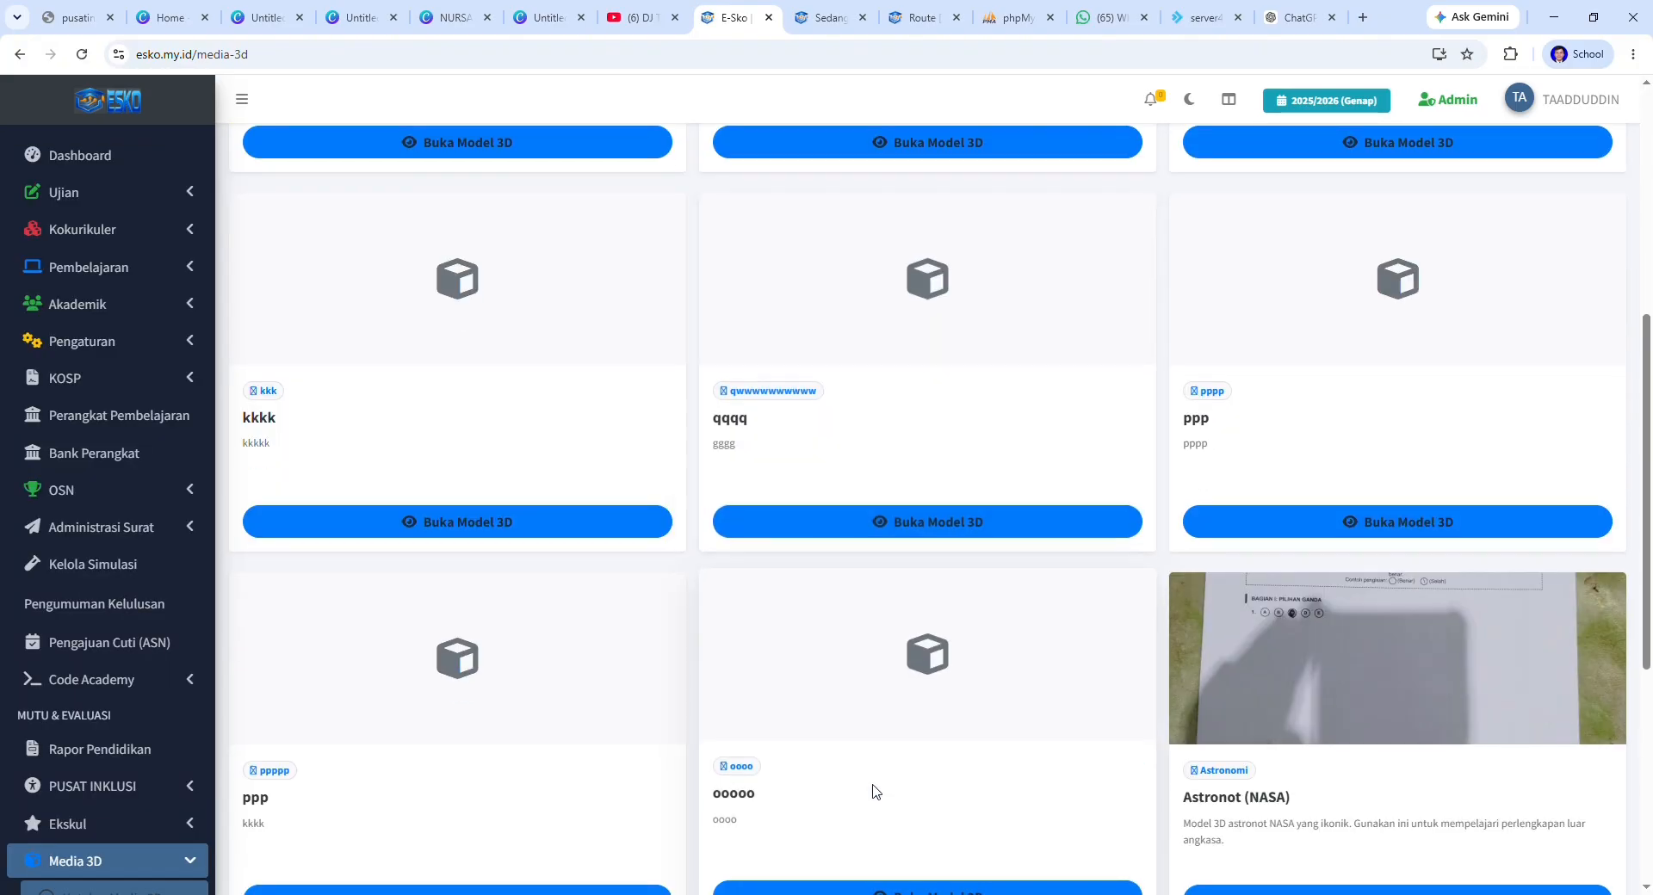
scroll(868, 792, up, 7)
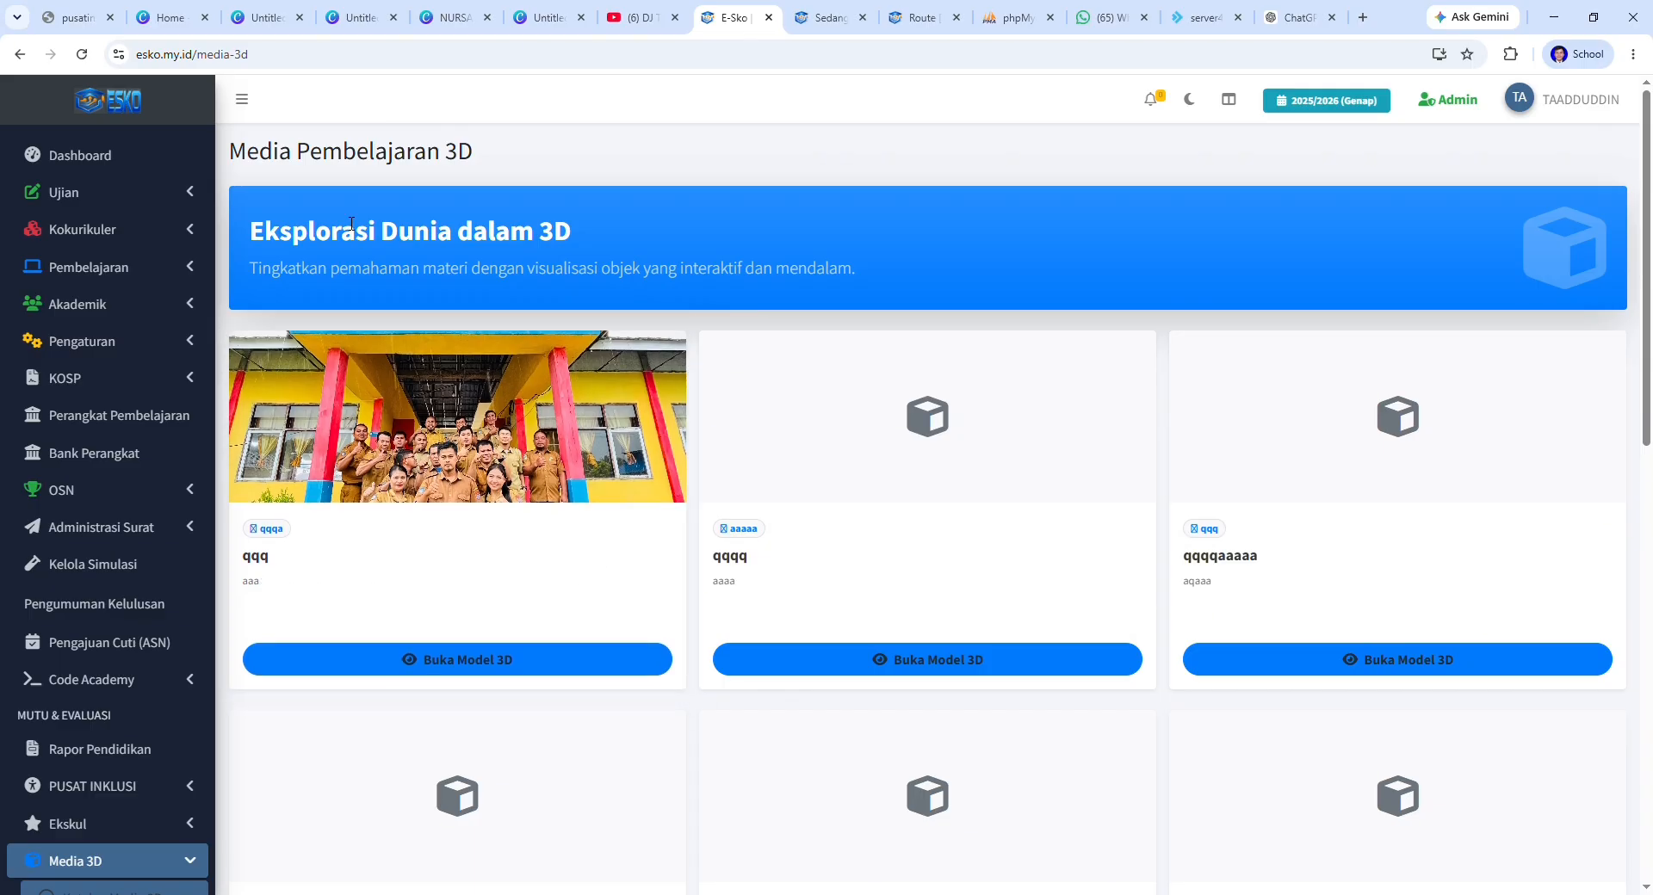
scroll(614, 673, down, 3)
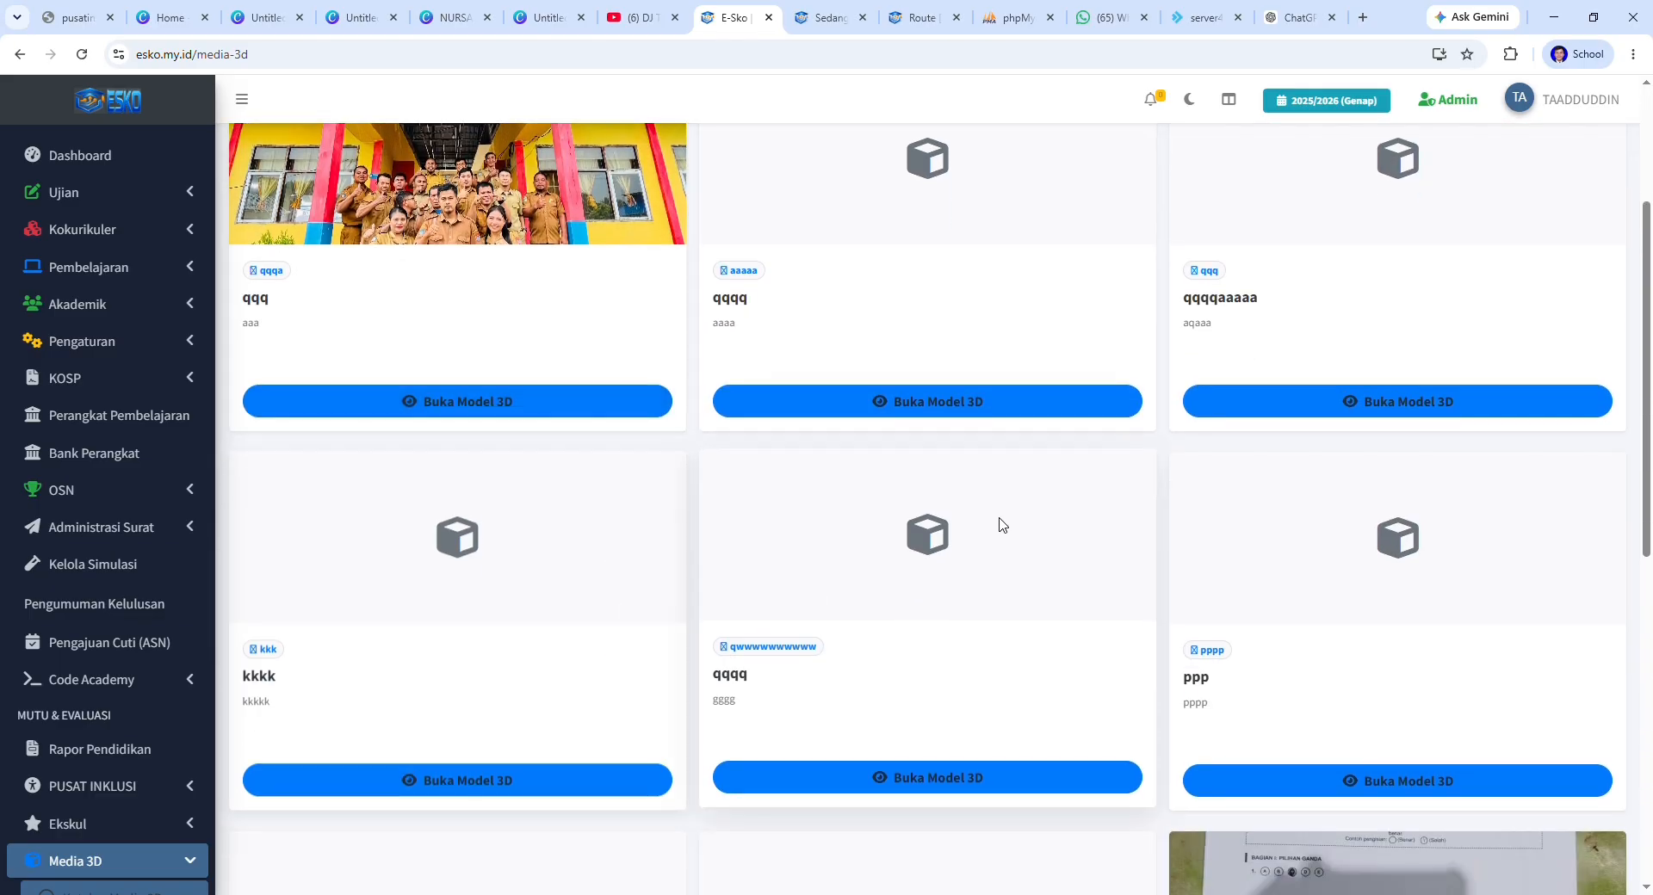